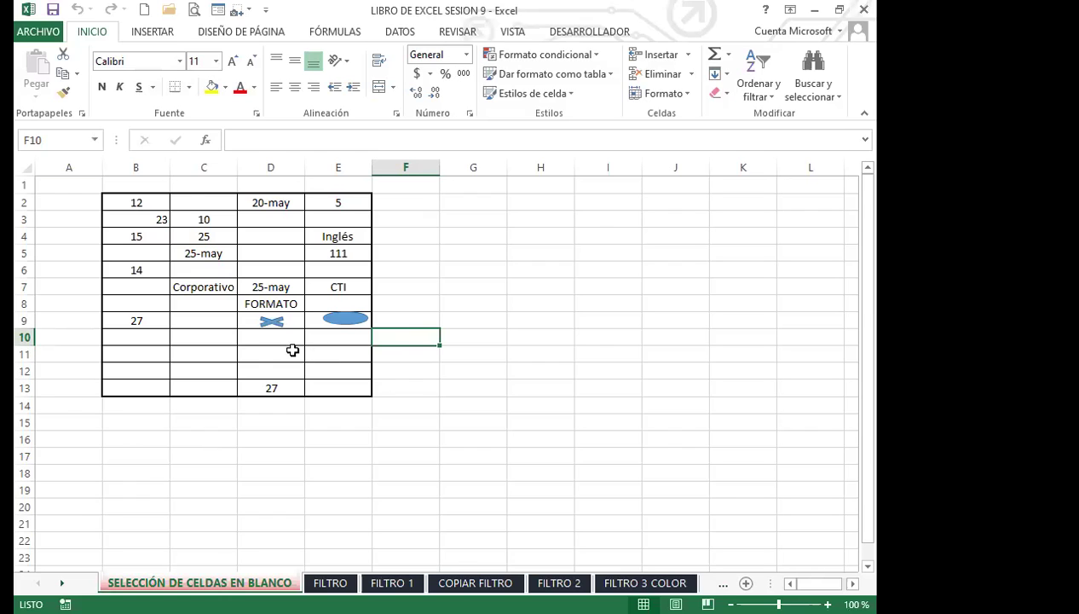
- Examine the numbers, dates, texts and empty cells of the table B2:E13, including the cross and ellipse shapes in row 9
click(345, 319)
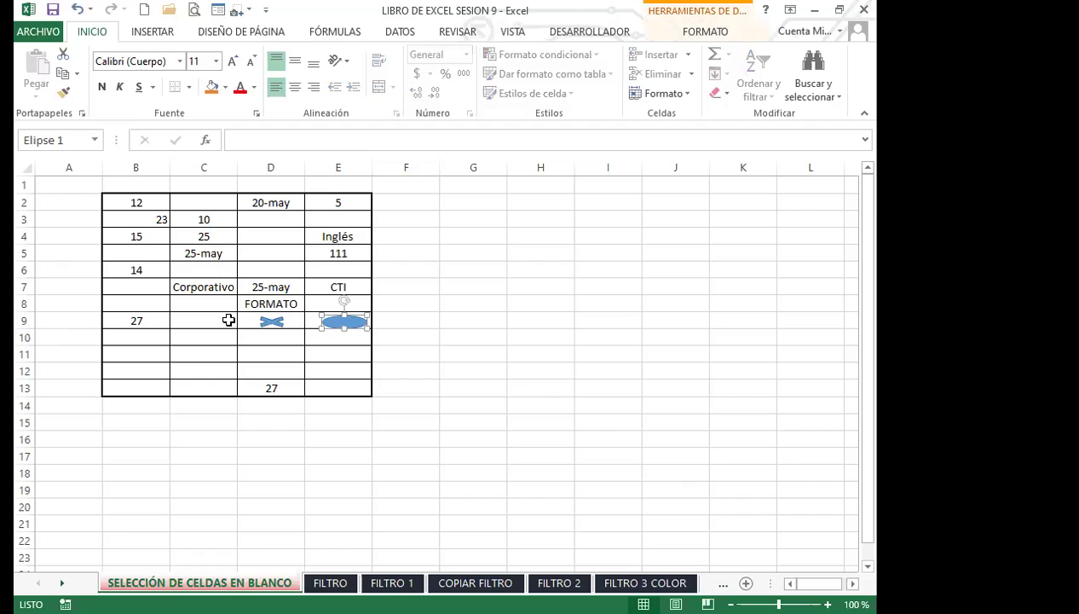
click(151, 202)
click(212, 254)
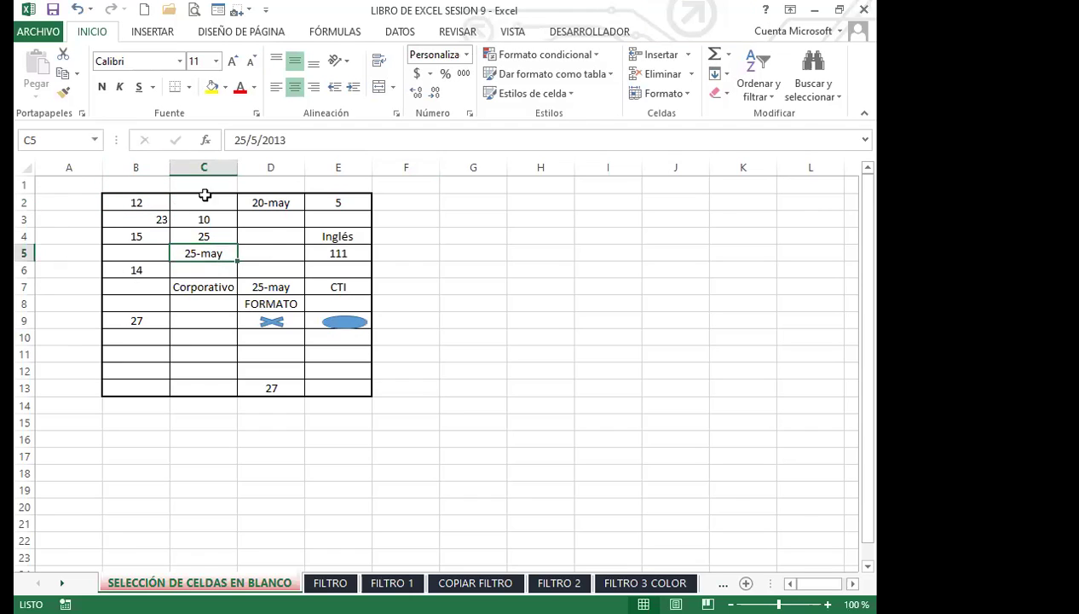
click(208, 289)
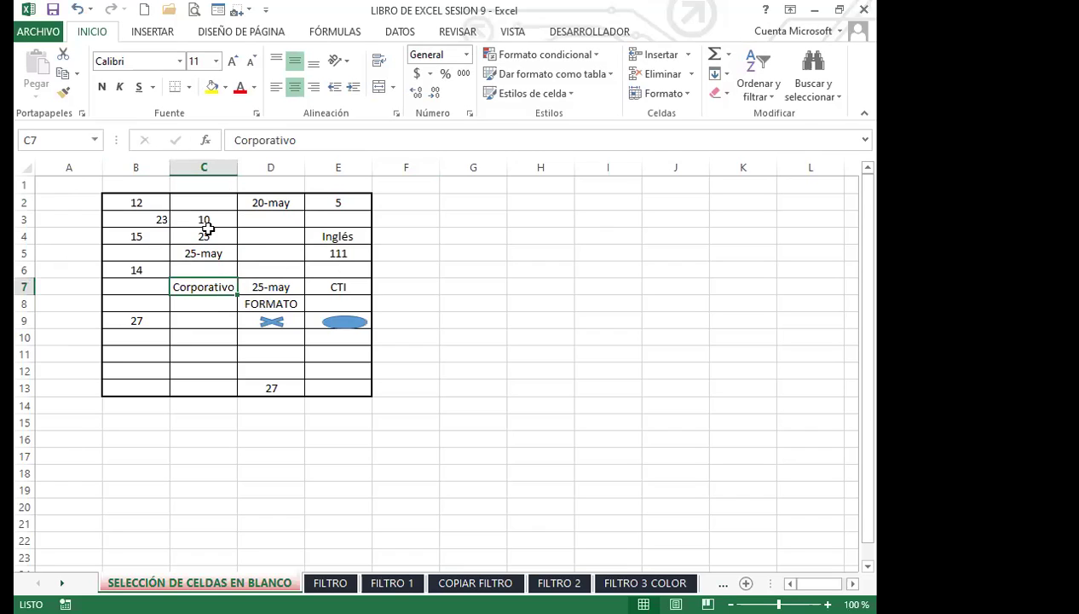
click(268, 321)
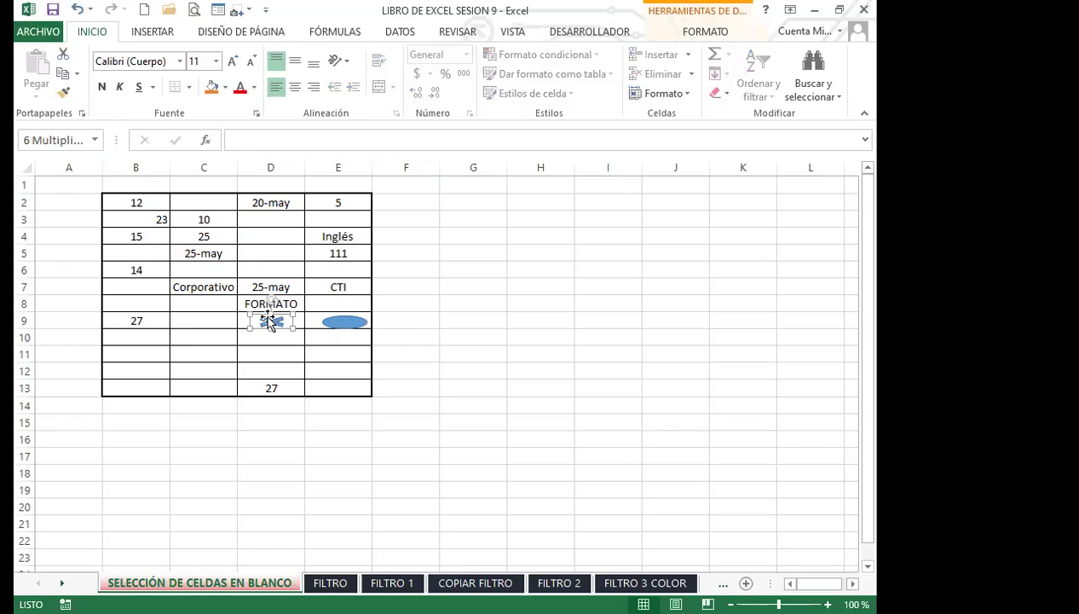
click(345, 321)
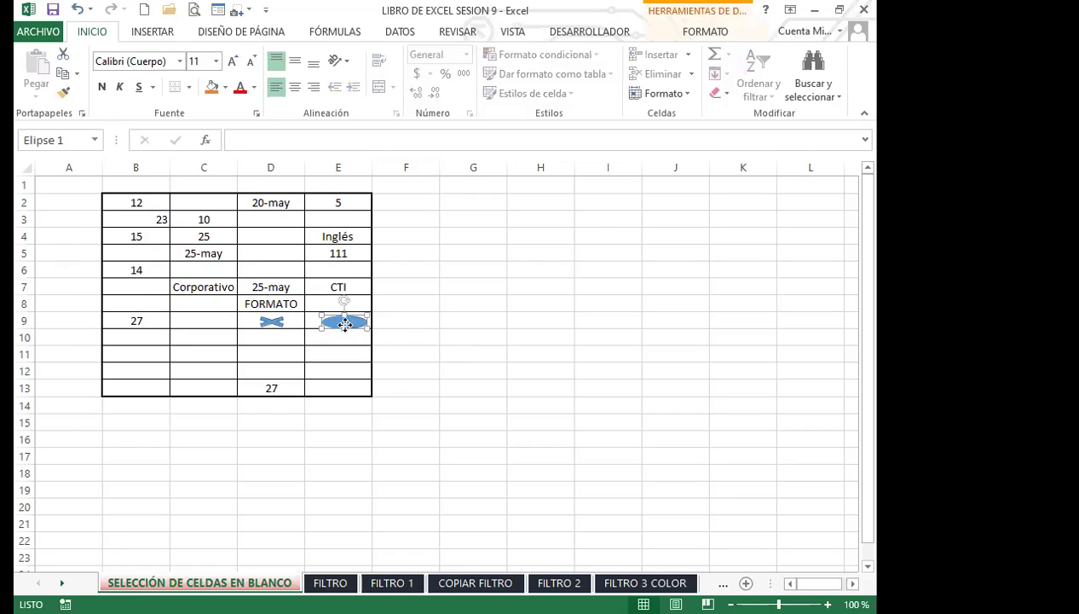
click(270, 322)
click(349, 323)
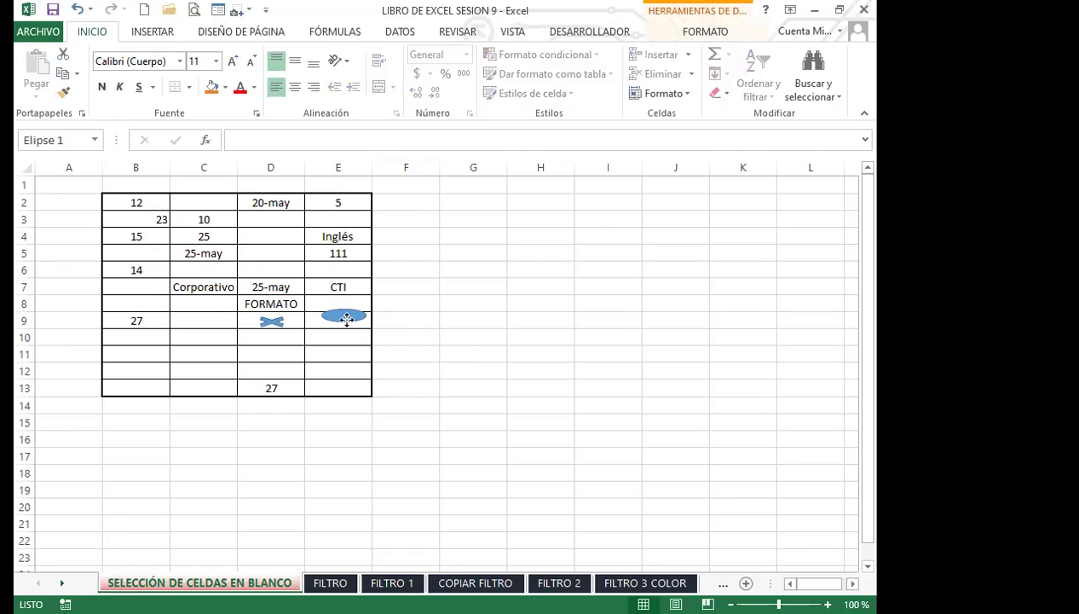
mouse_move(334, 324)
mouse_down()
mouse_move(357, 284)
mouse_move(492, 344)
mouse_move(440, 229)
mouse_move(441, 318)
mouse_move(593, 330)
mouse_move(548, 298)
mouse_move(353, 291)
mouse_move(341, 325)
mouse_up()
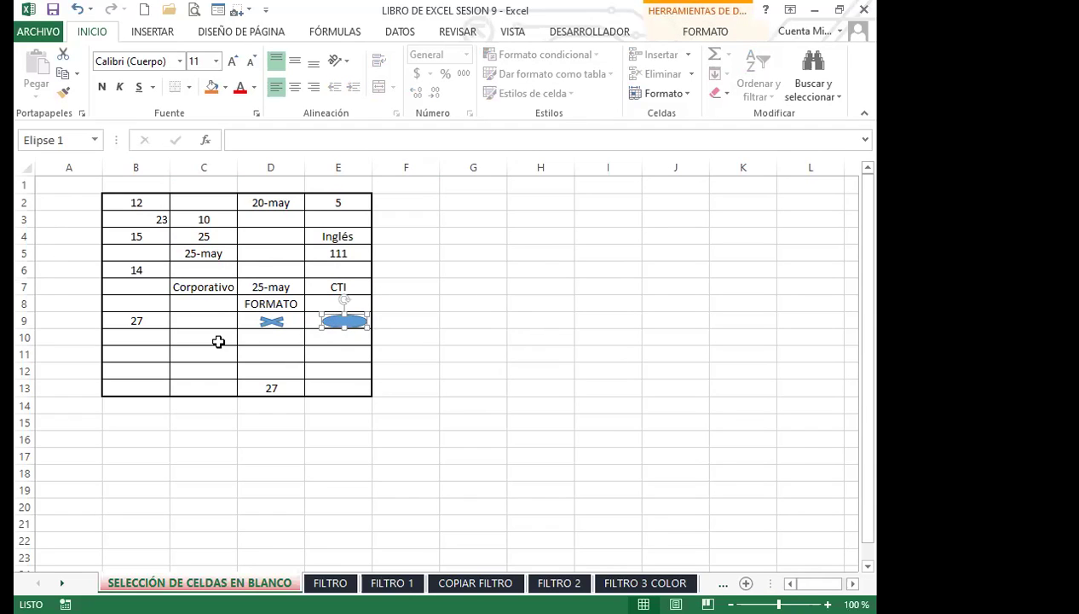
click(270, 288)
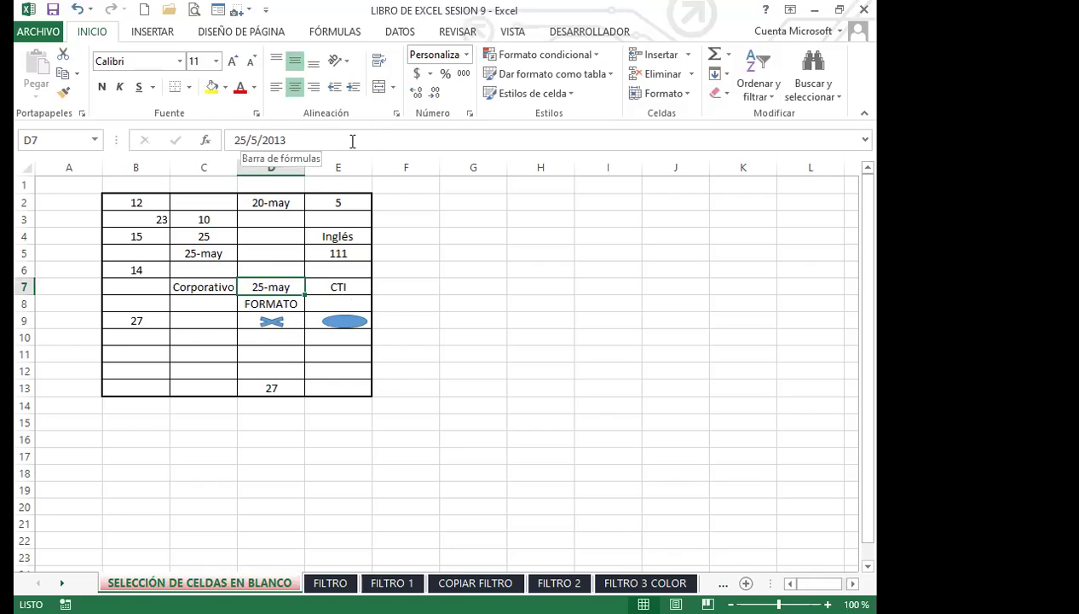
click(206, 287)
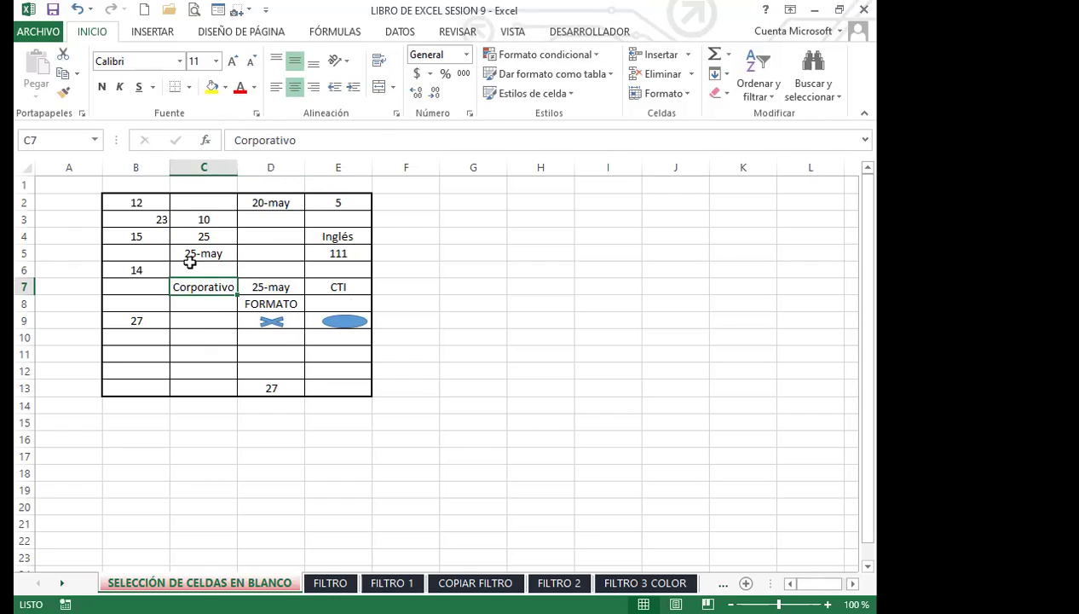
click(279, 205)
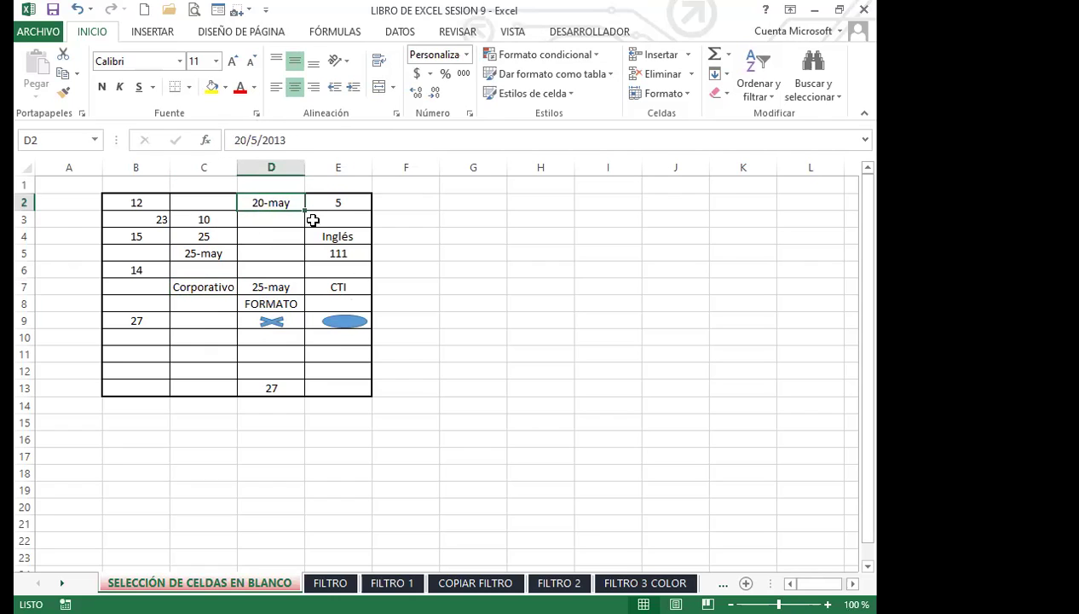
click(279, 320)
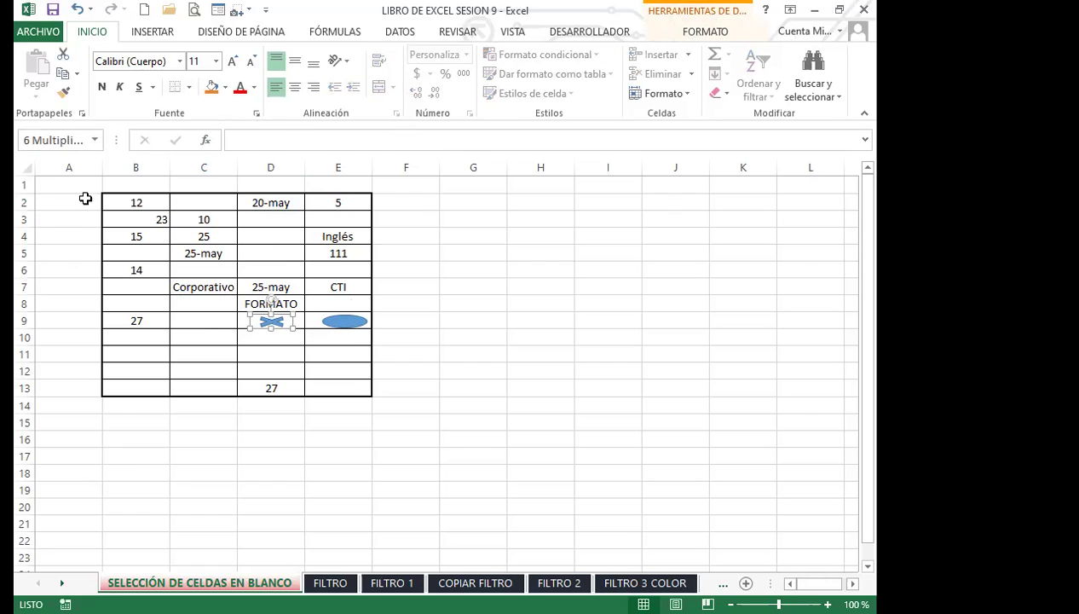
click(301, 326)
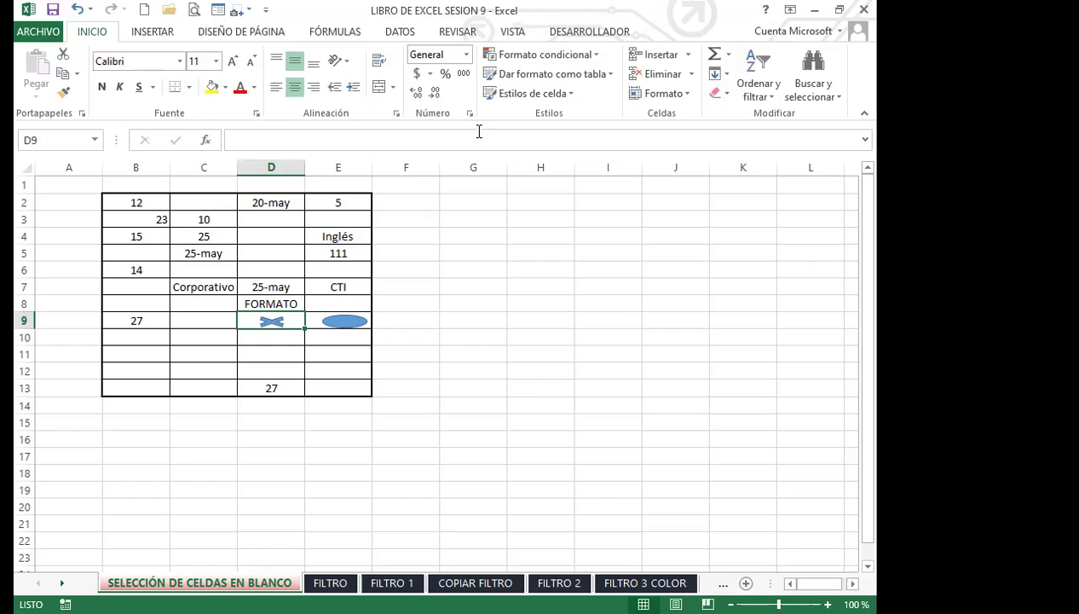
click(189, 258)
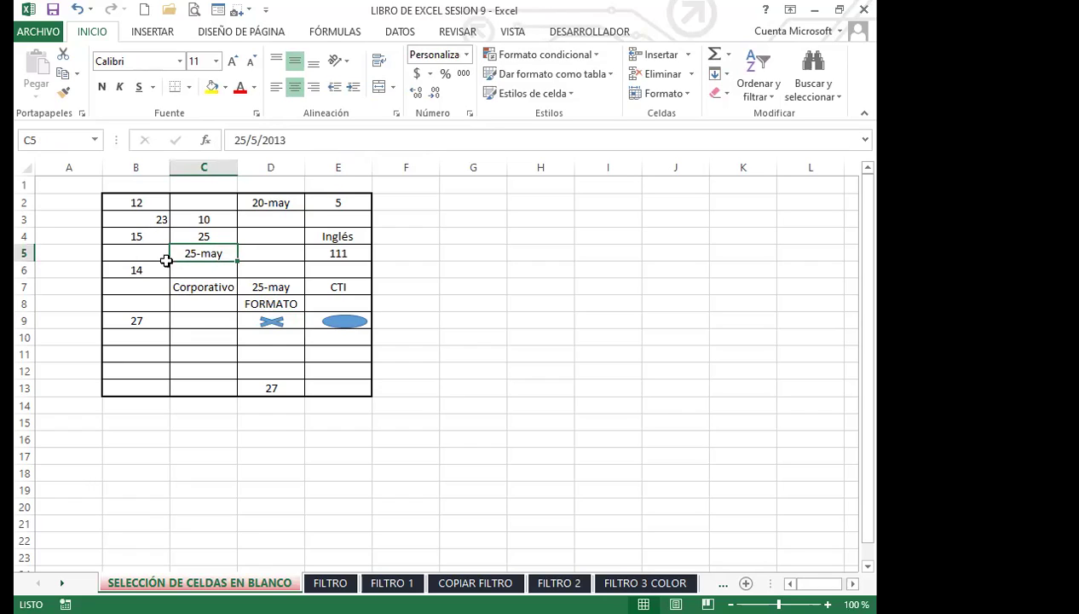
- From the single cell C6, select the sheet's blank cells using Ir a Especial with Celdas en blanco, and clear the selection
click(212, 267)
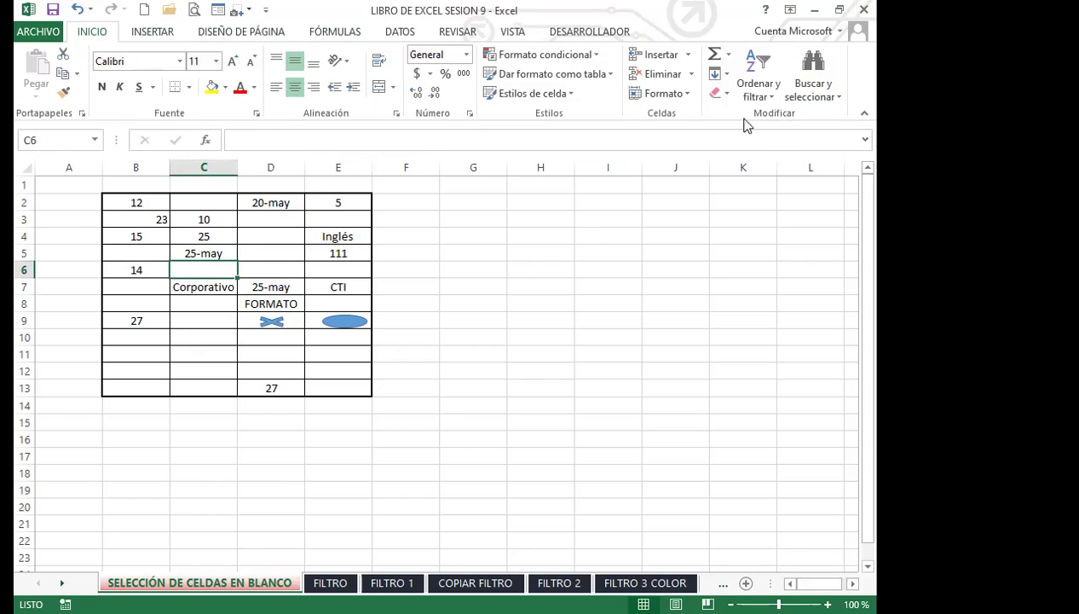
click(838, 96)
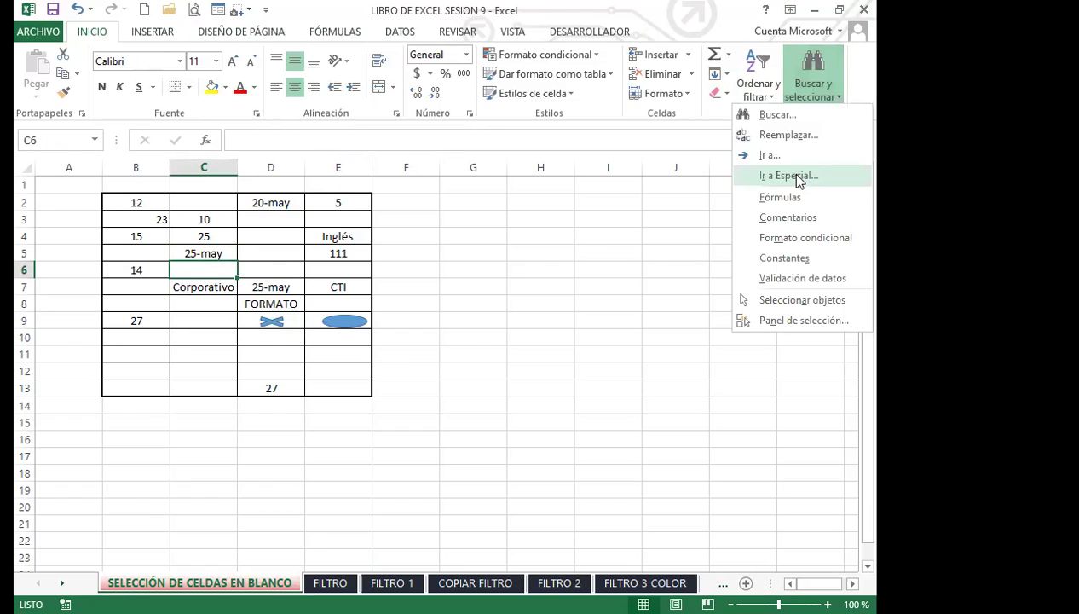
click(758, 179)
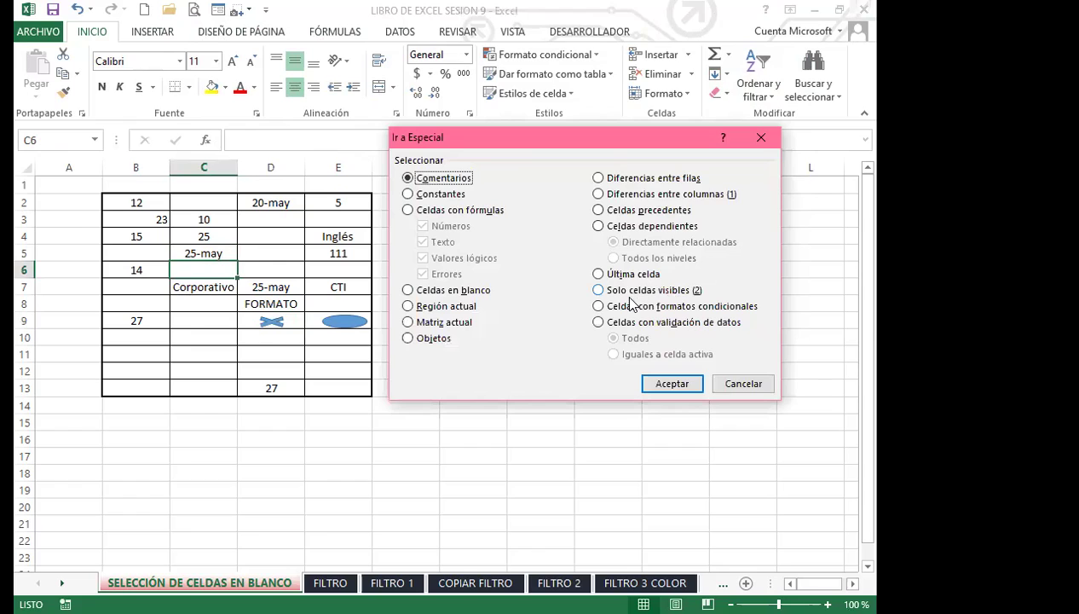
click(411, 291)
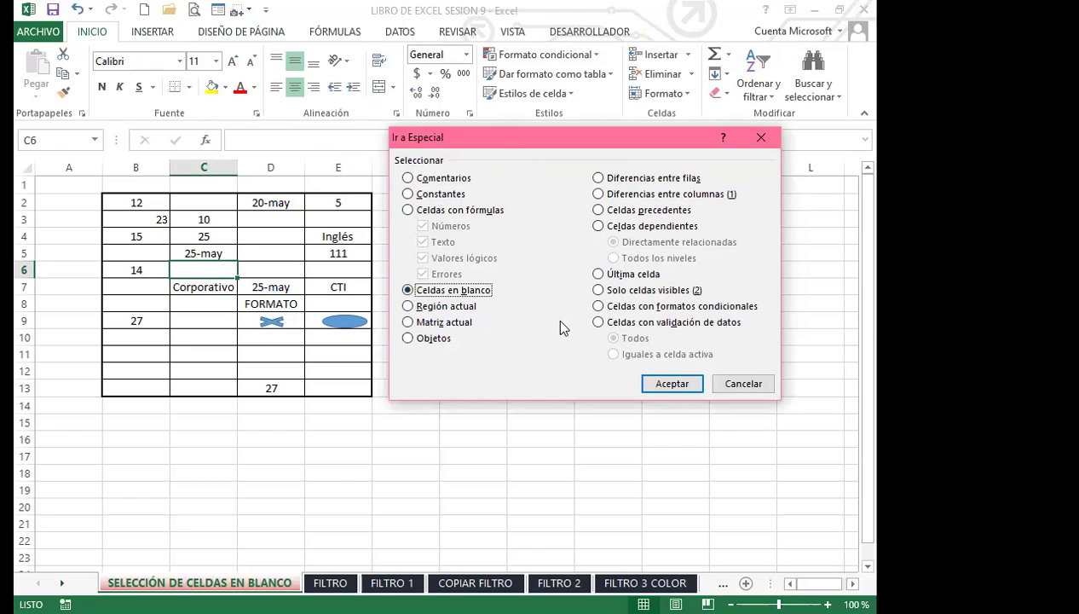
click(678, 385)
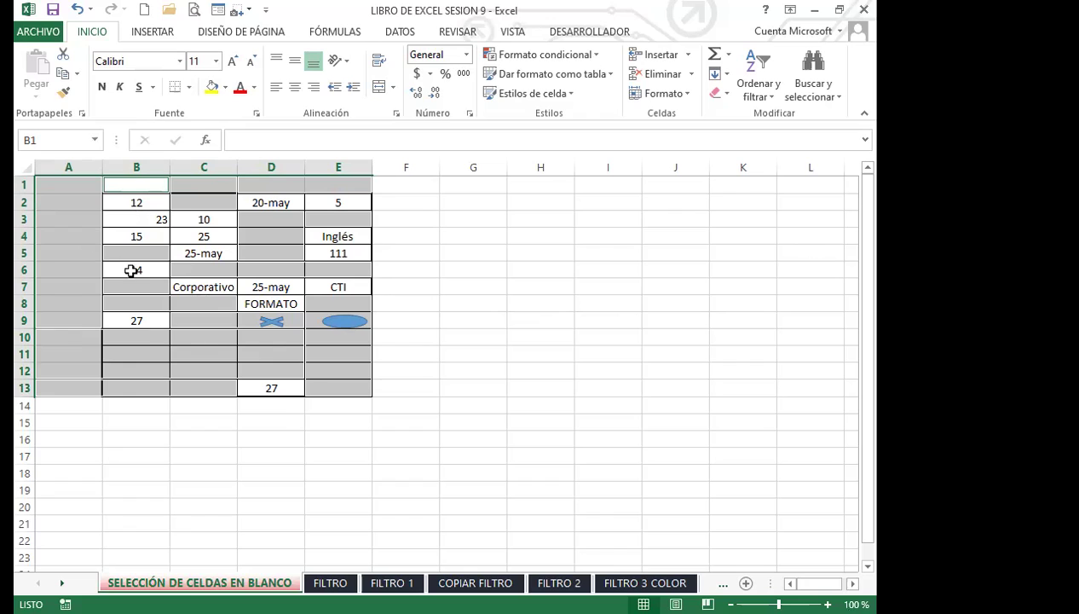
click(198, 332)
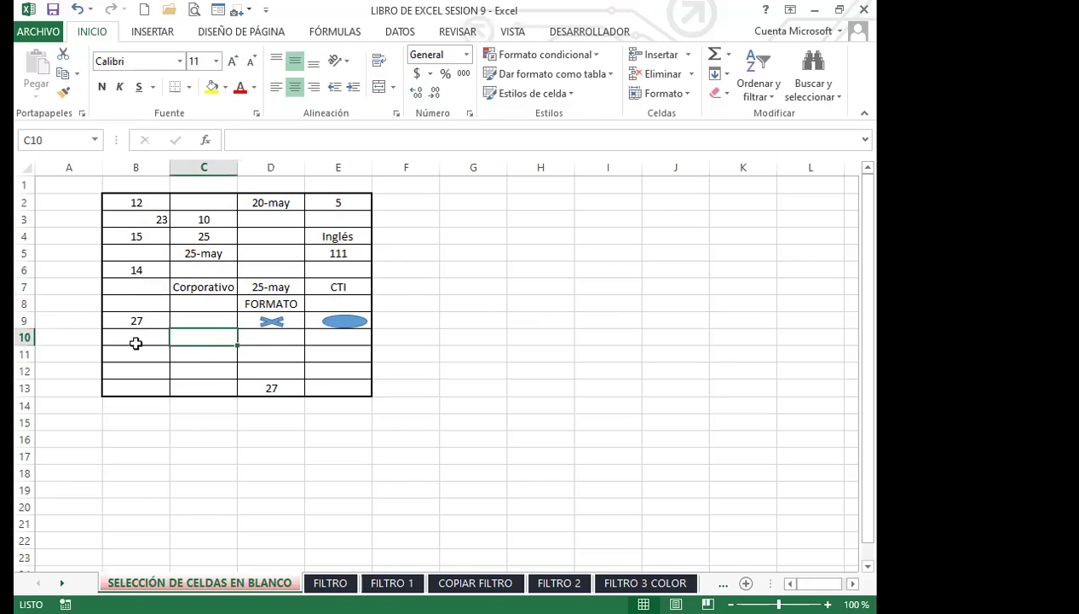
click(74, 162)
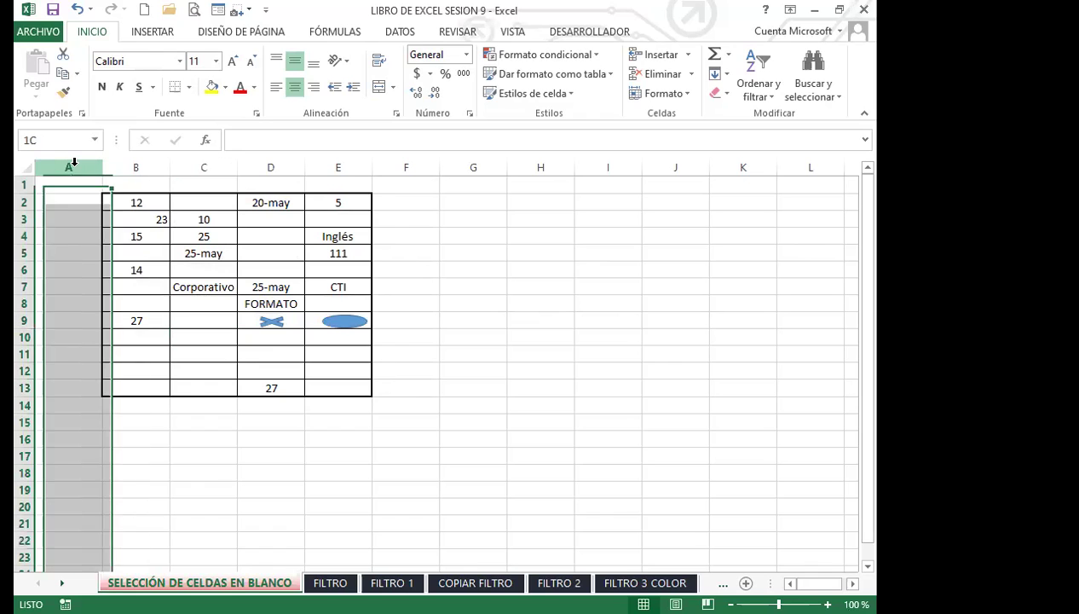
click(178, 269)
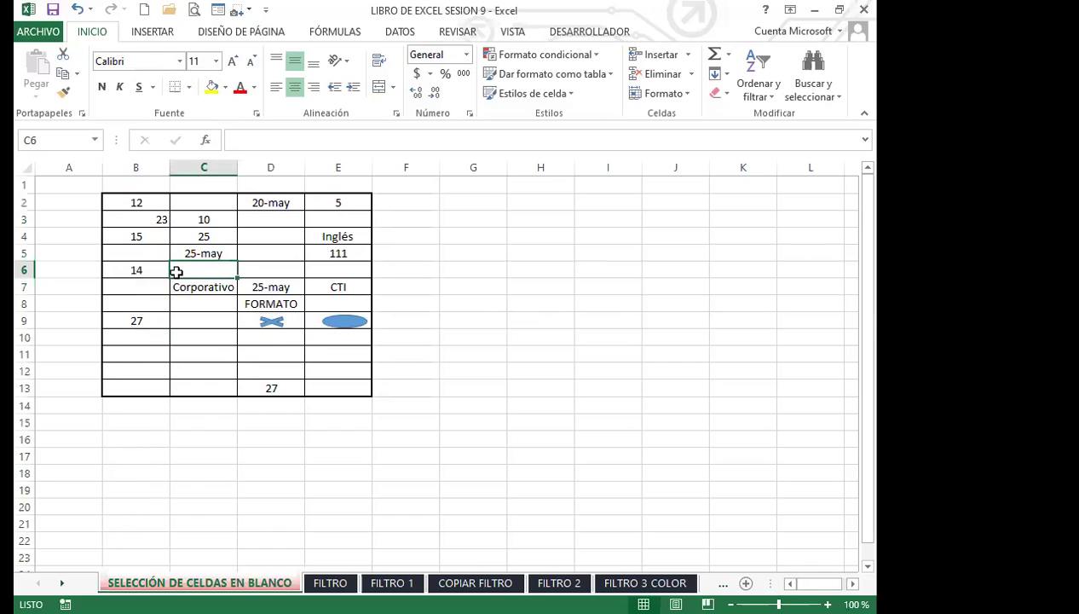
- Select only the blank cells within B2:E13 using Ir a Especial with Celdas en blanco, and fill them with dark orange
drag(116, 201, 335, 385)
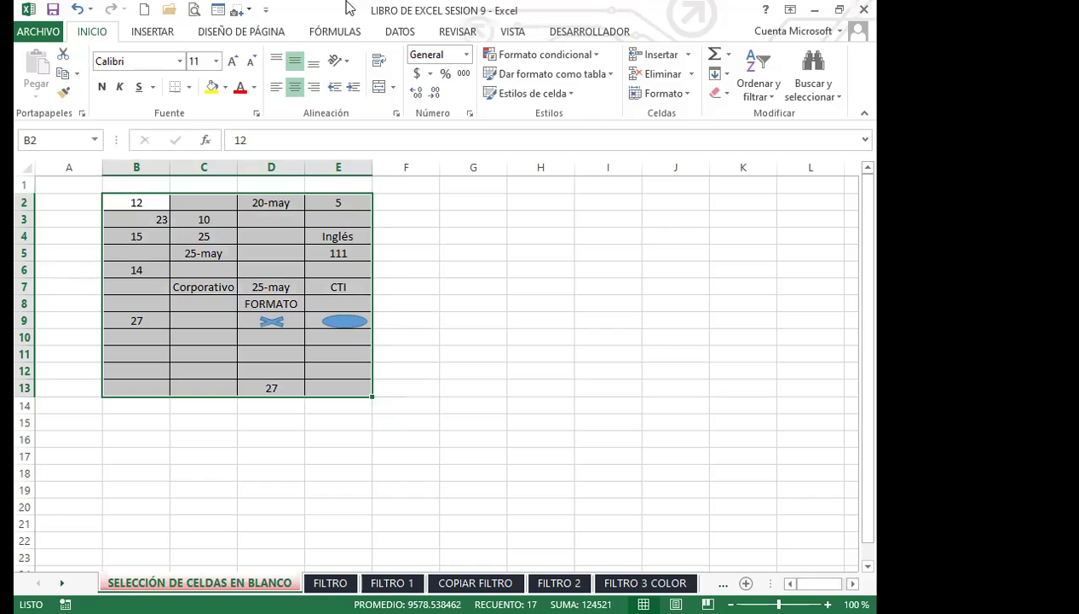
click(842, 101)
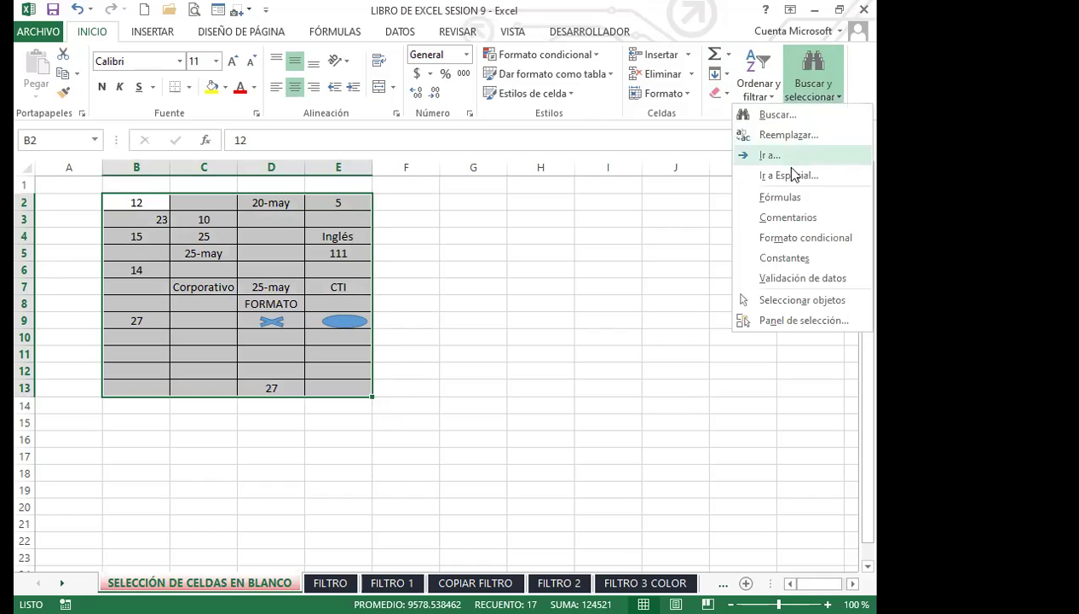
click(789, 175)
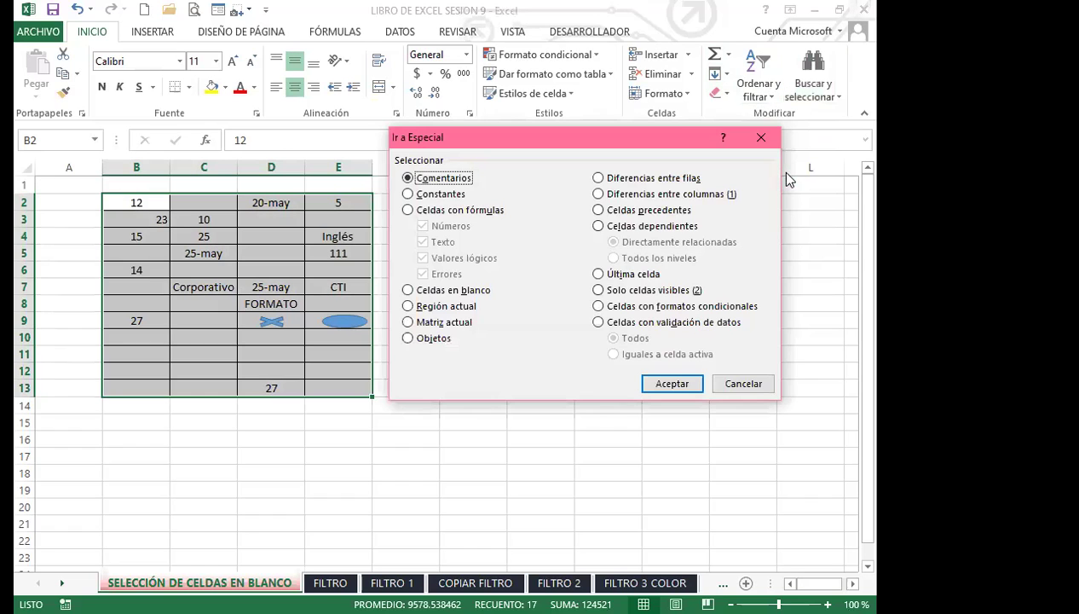
click(408, 291)
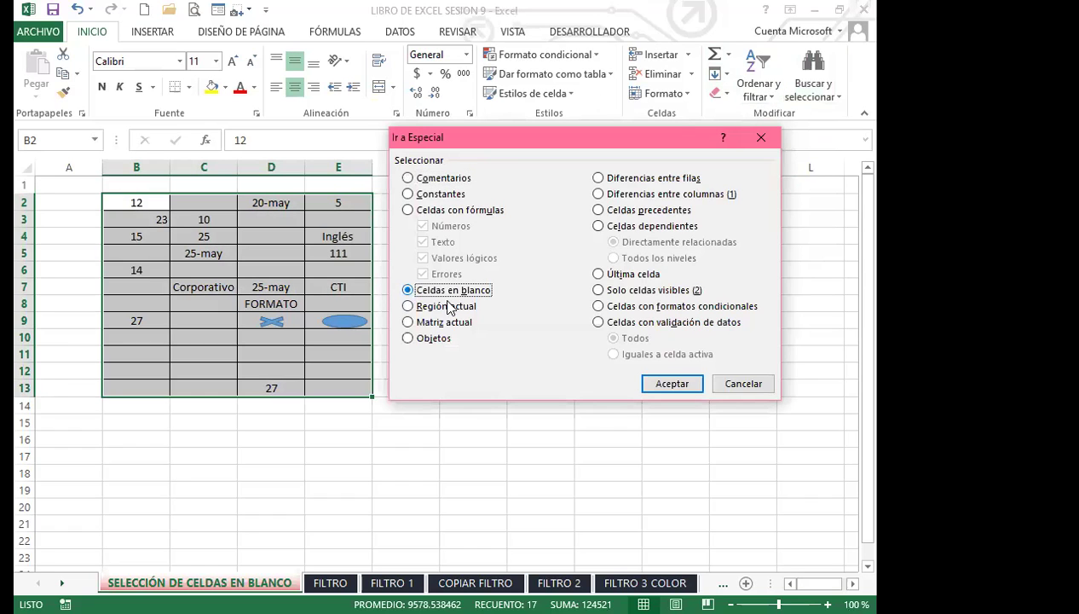
click(682, 382)
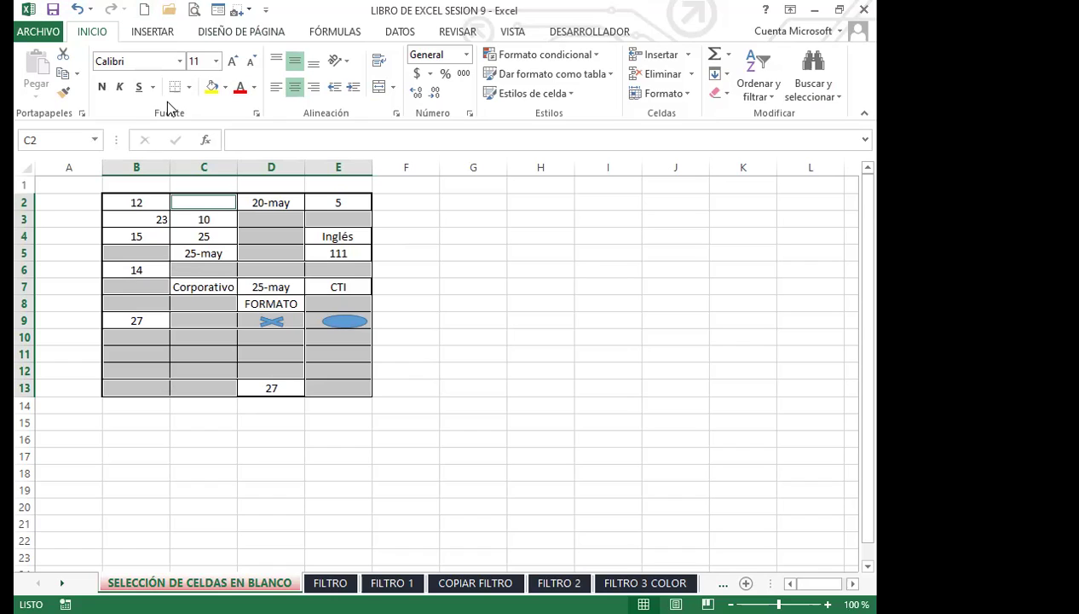
click(227, 87)
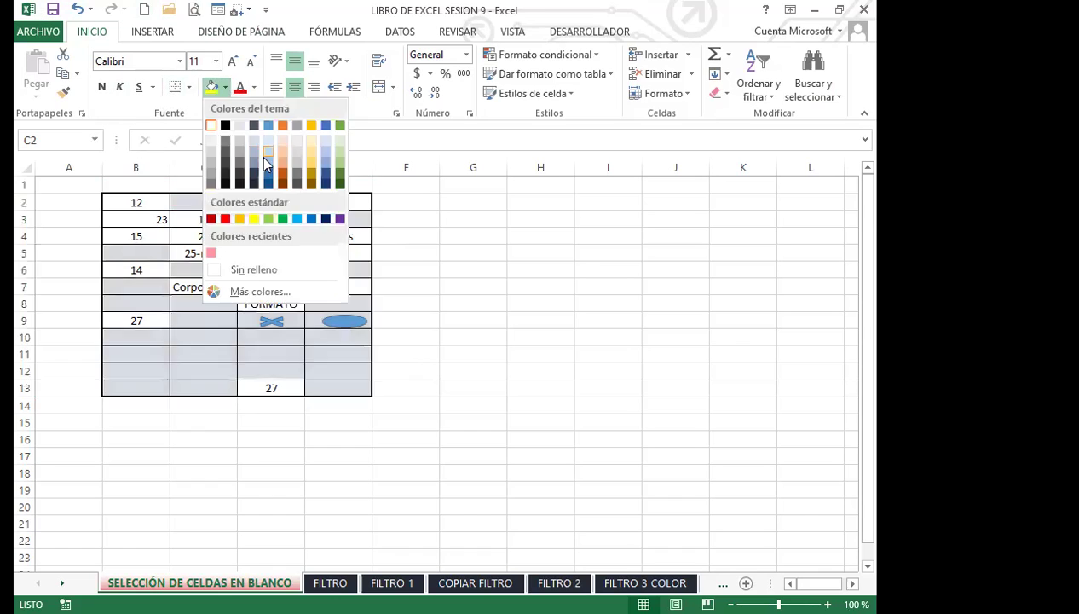
click(279, 176)
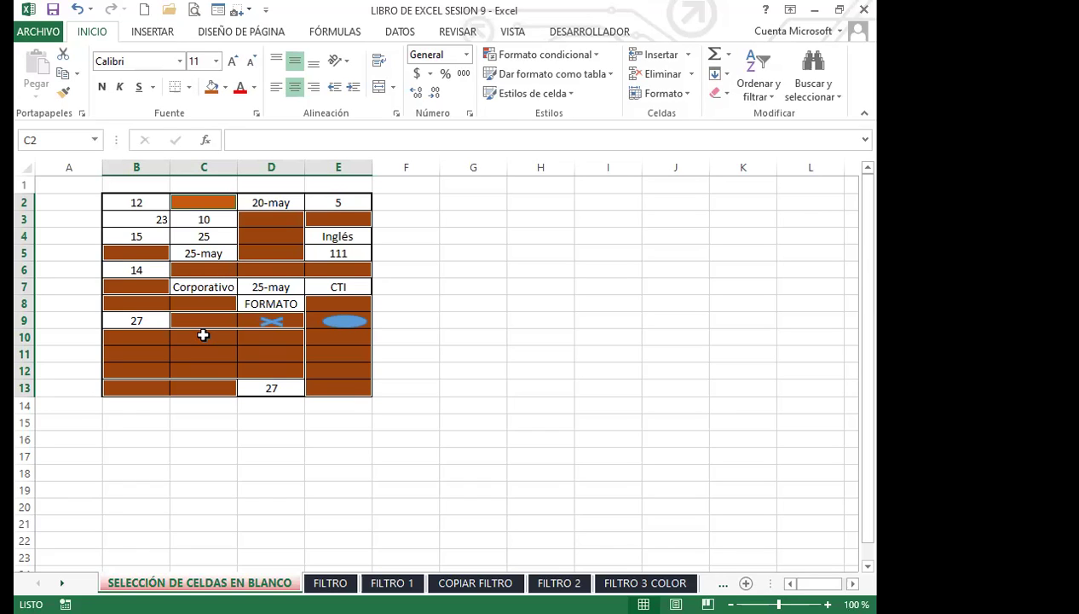
click(203, 335)
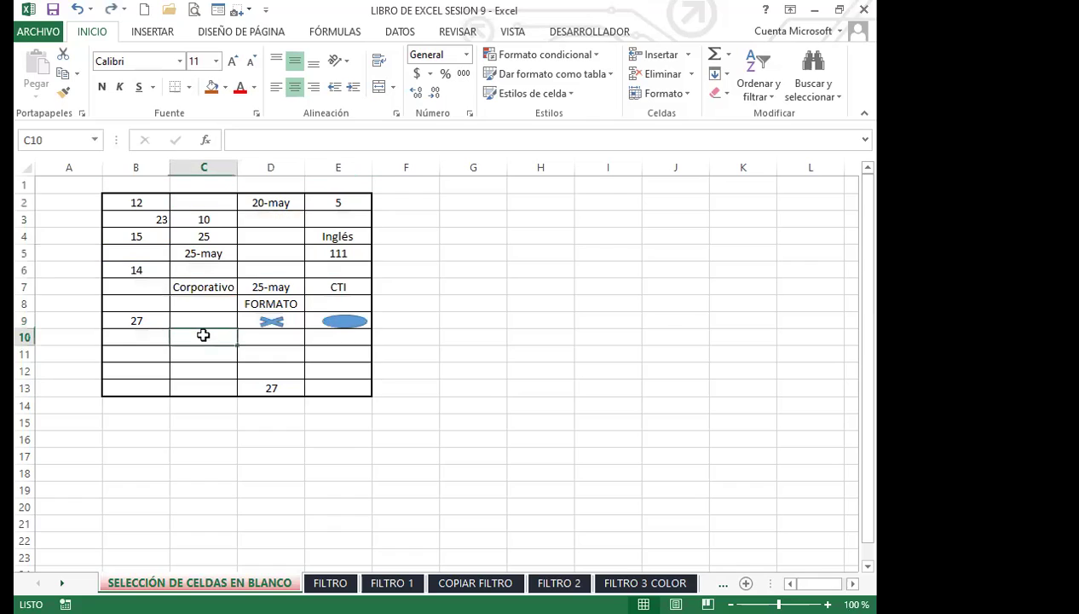
- Select the blank cells C2, B5, B7:B8, B10:B13, C8:C13, D10:D12 and E10:E13 together as one multiple selection
click(205, 204)
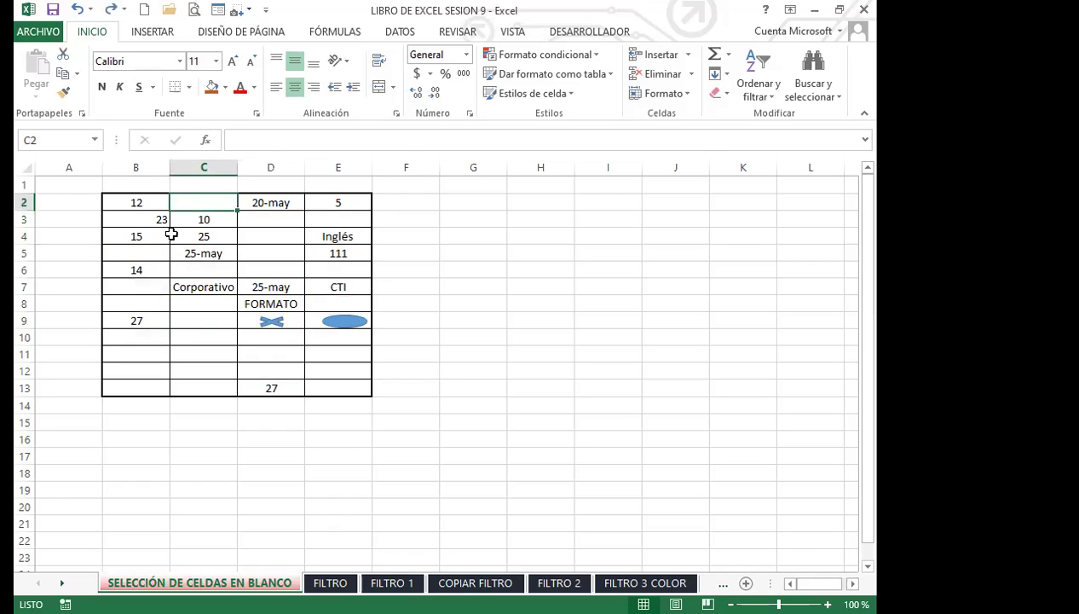
ctrl+click(157, 252)
drag(150, 280, 148, 300)
drag(155, 339, 159, 378)
ctrl+click(157, 386)
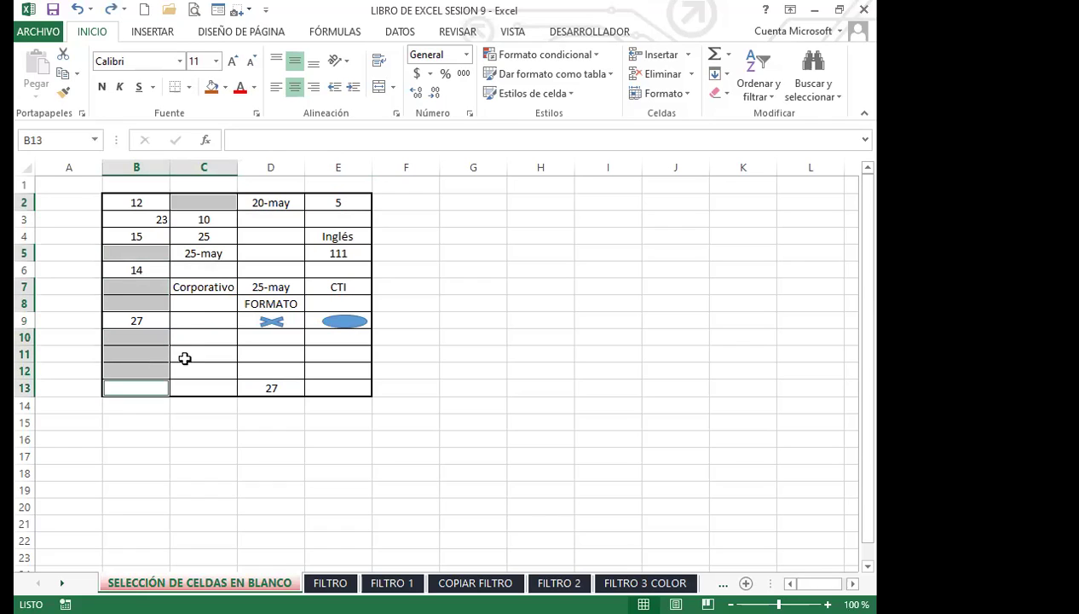
drag(204, 306, 205, 396)
drag(256, 340, 259, 366)
drag(333, 345, 332, 389)
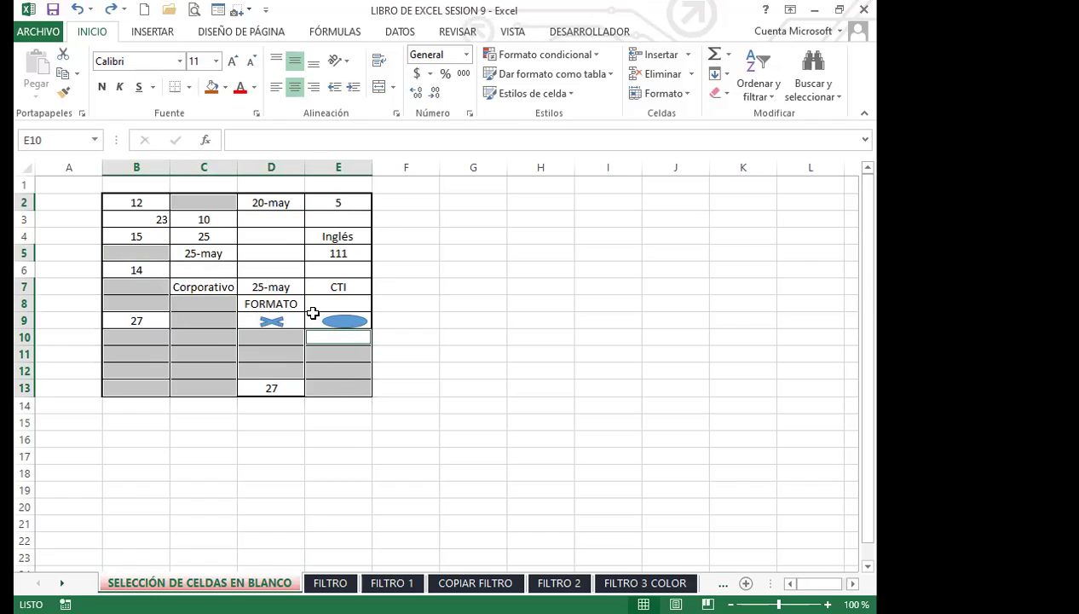
- Add E9, D9, D3:D6, E3, E6 and C6 to the selection and fill all selected cells with dark orange
ctrl+click(312, 314)
ctrl+click(295, 318)
drag(283, 241, 283, 268)
ctrl+click(281, 221)
ctrl+click(322, 218)
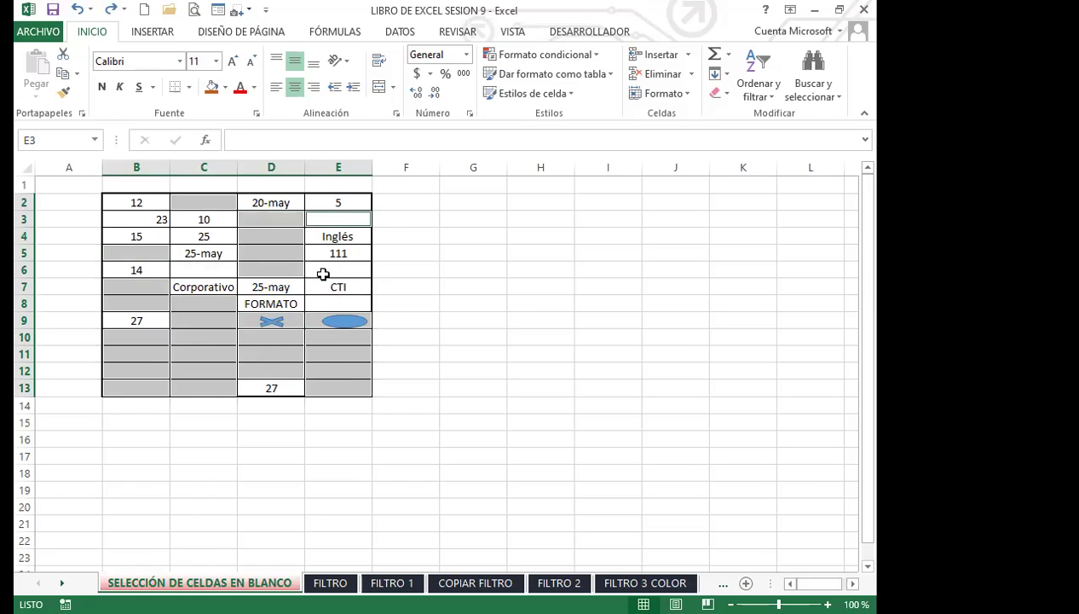
ctrl+click(319, 270)
ctrl+click(209, 271)
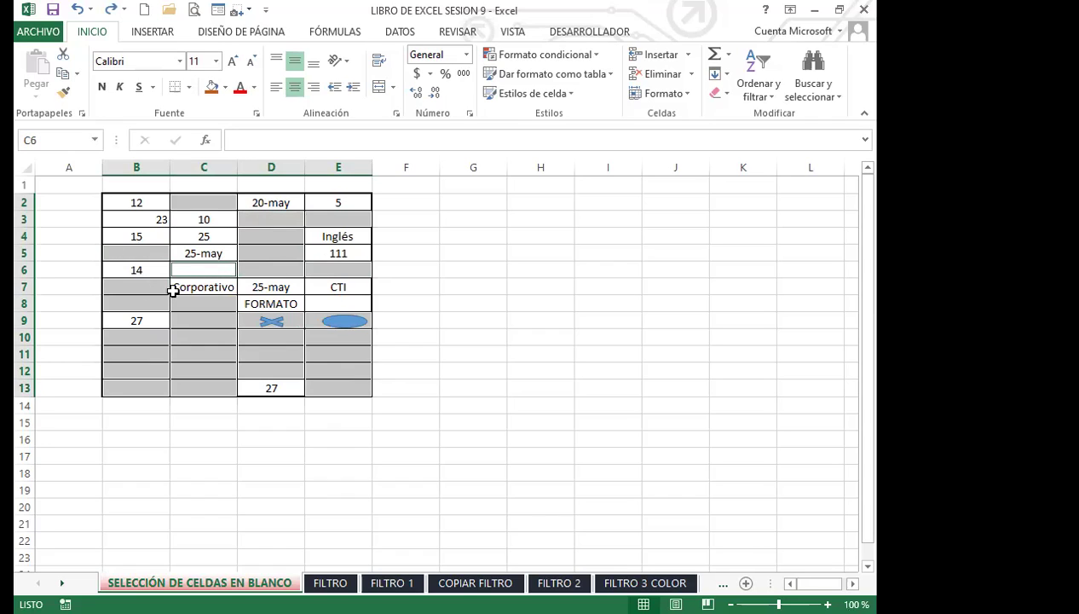
click(210, 87)
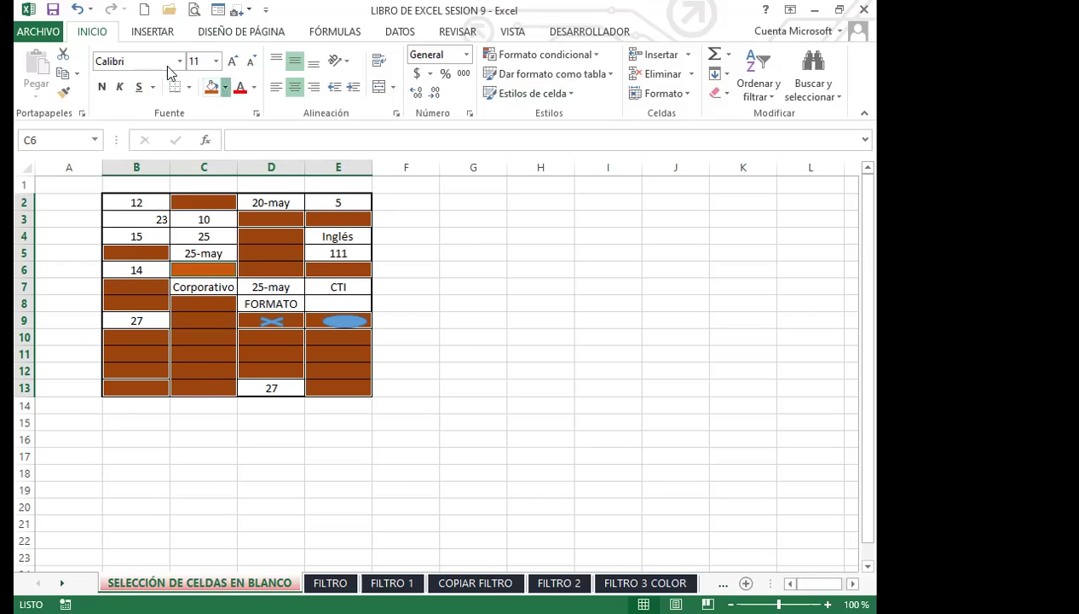
- Change the fill of the selected table cells to the darkest orange shade and clear the selection
click(226, 88)
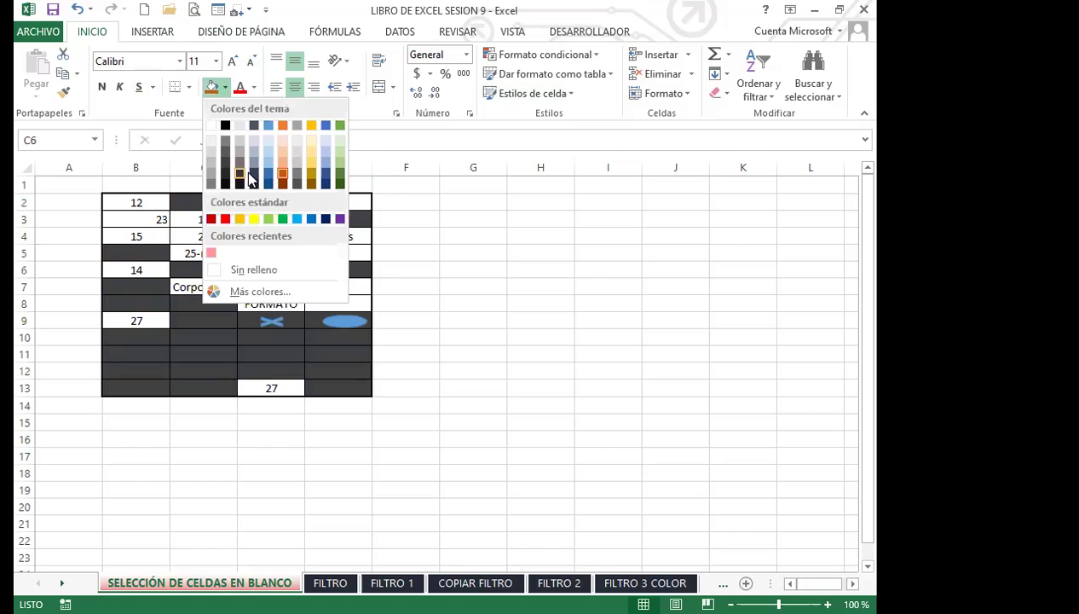
click(184, 217)
drag(149, 202, 354, 393)
click(241, 304)
click(443, 290)
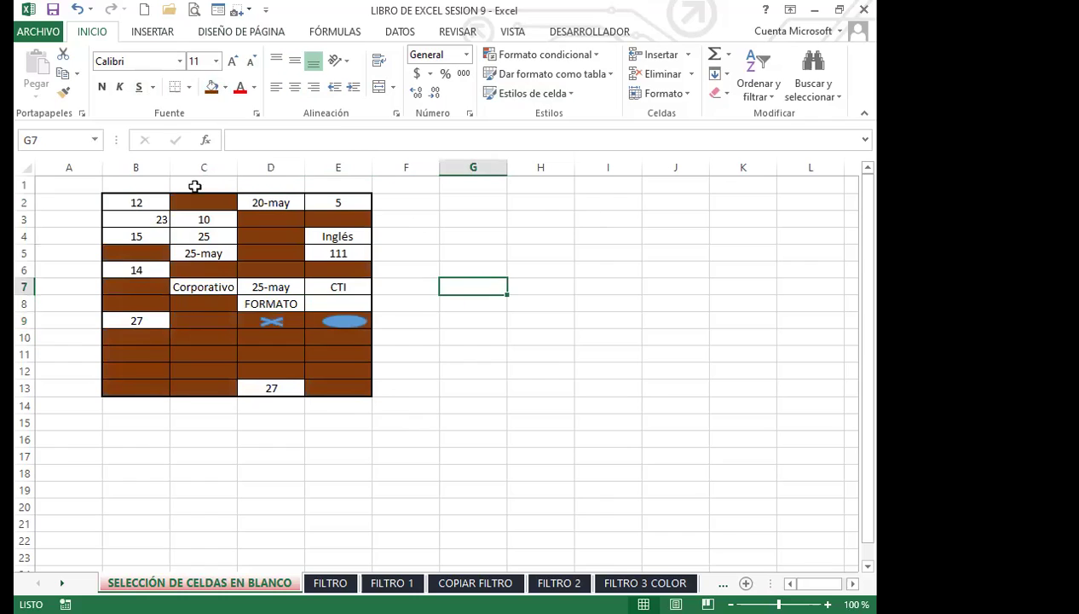
- Select the blank cells within B2:E13 using Ir a Especial with Celdas en blanco, and fill them with standard light green
drag(140, 202, 362, 392)
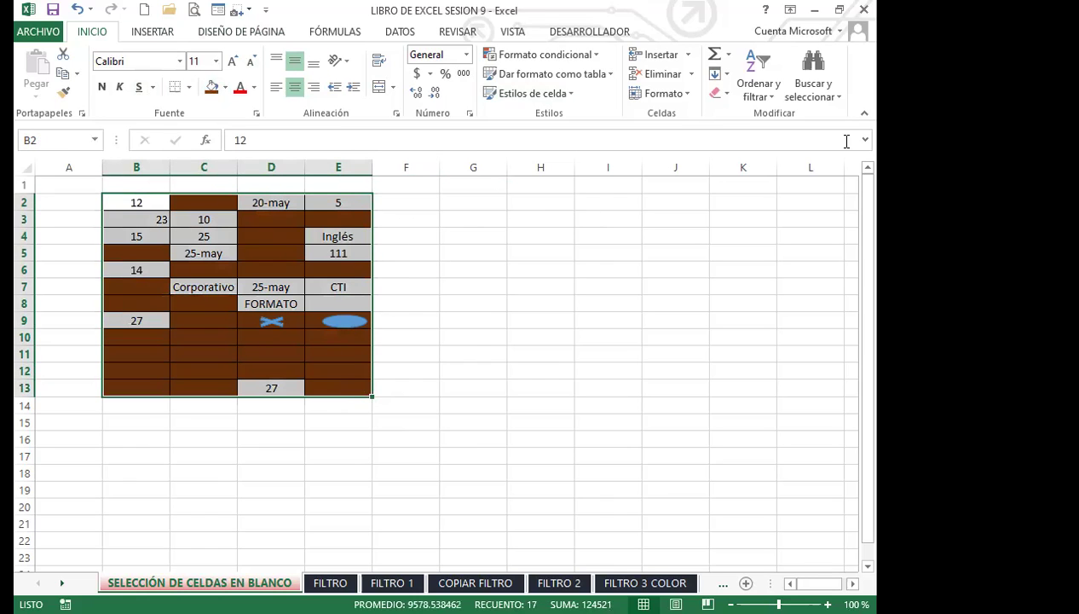
click(825, 96)
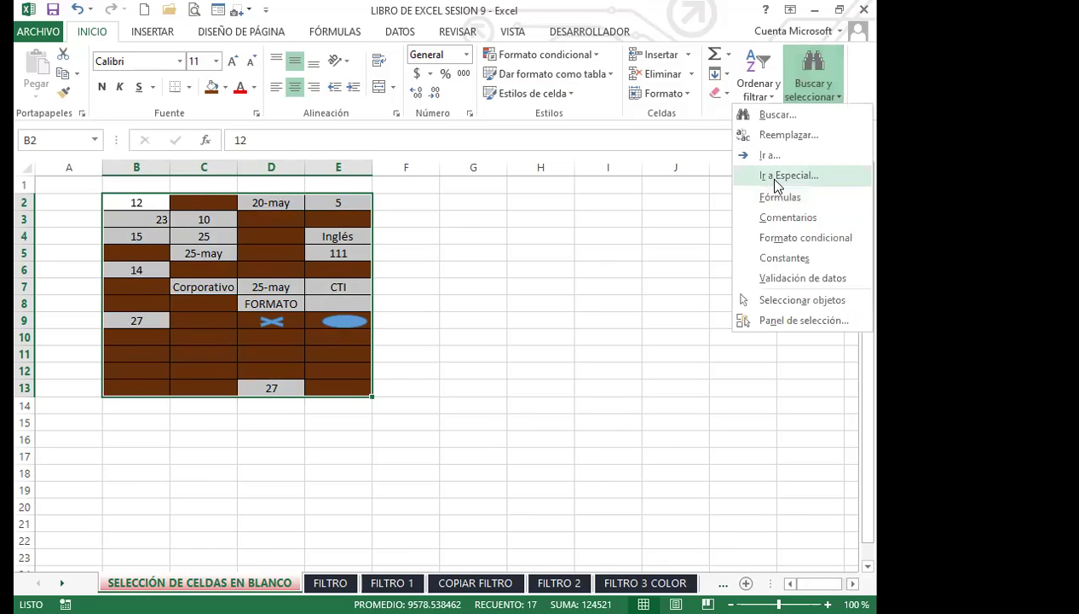
click(774, 177)
click(408, 291)
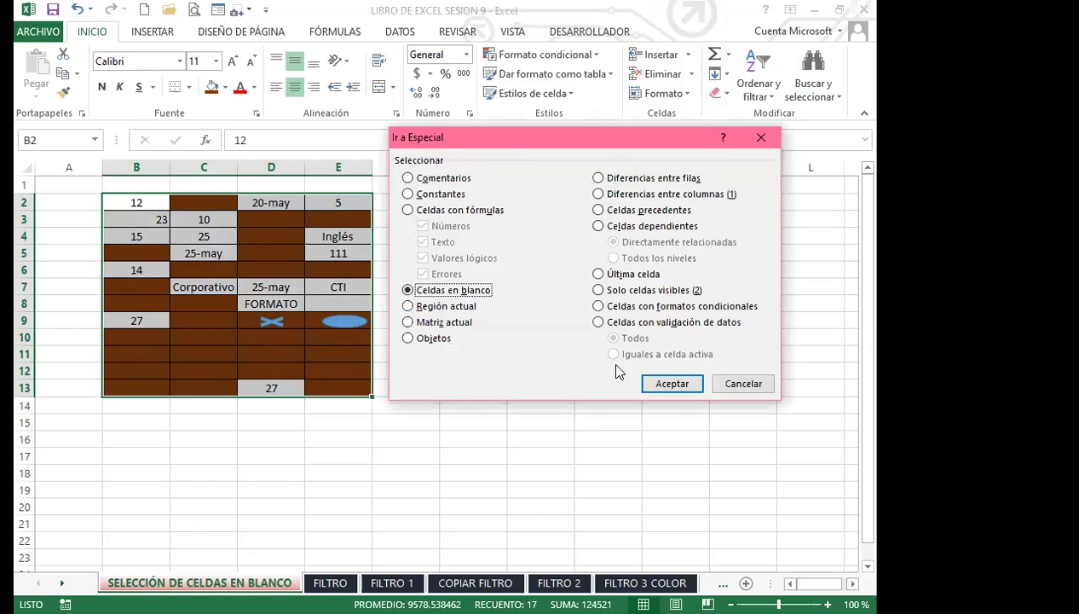
click(672, 384)
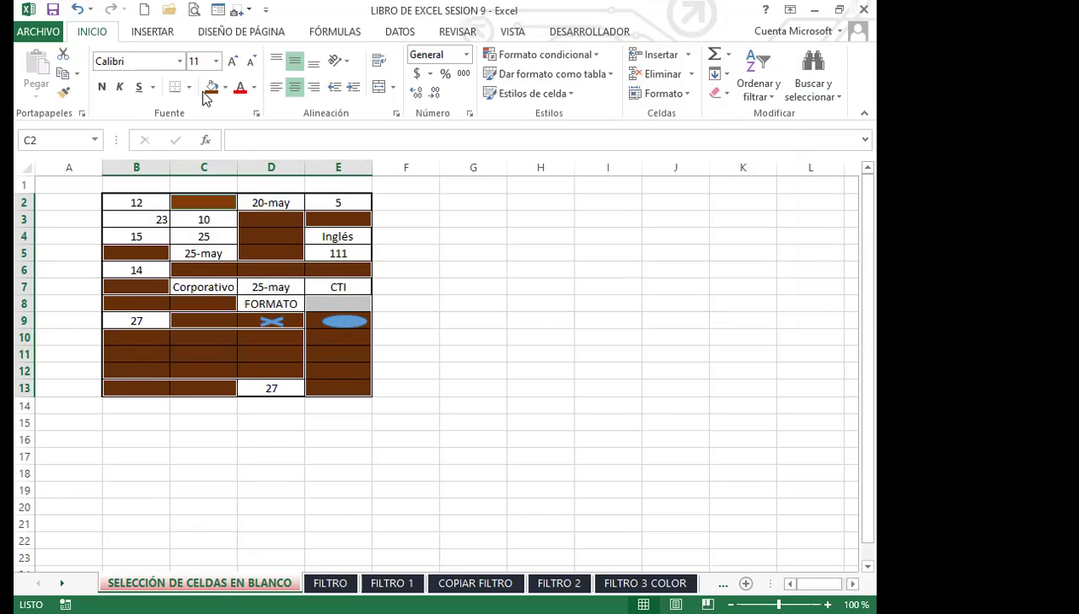
click(227, 87)
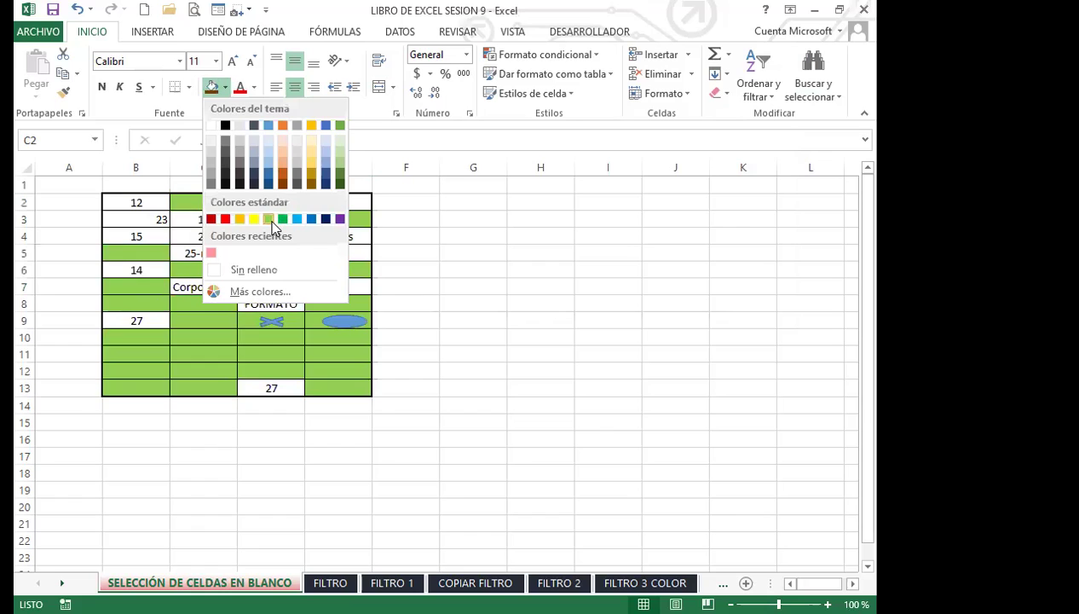
click(269, 219)
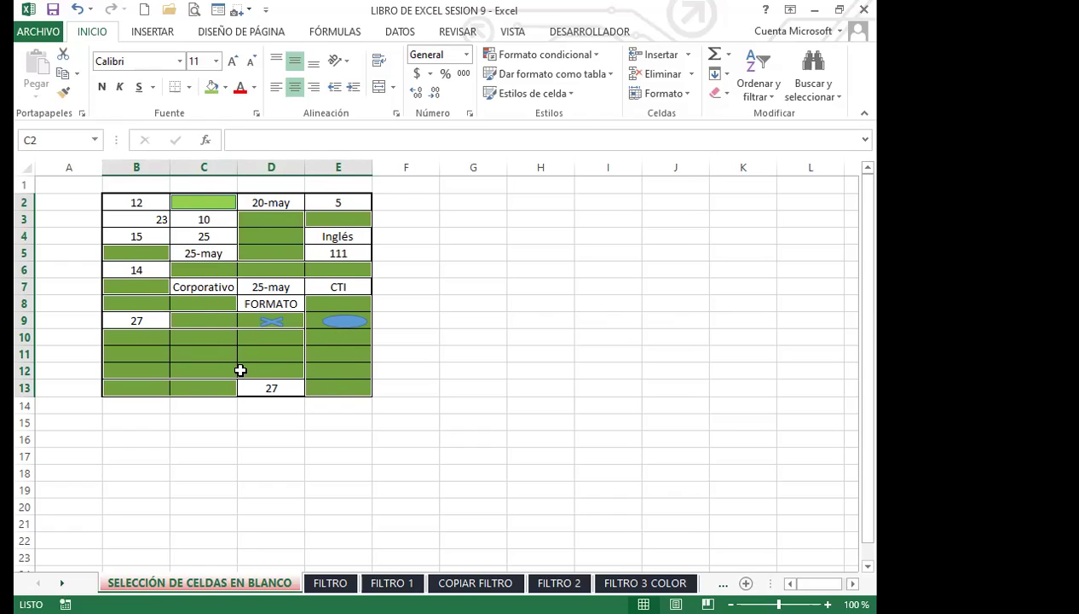
- Remove the fill from the selected blank cells and enter EXCEL in all of them at once
click(225, 87)
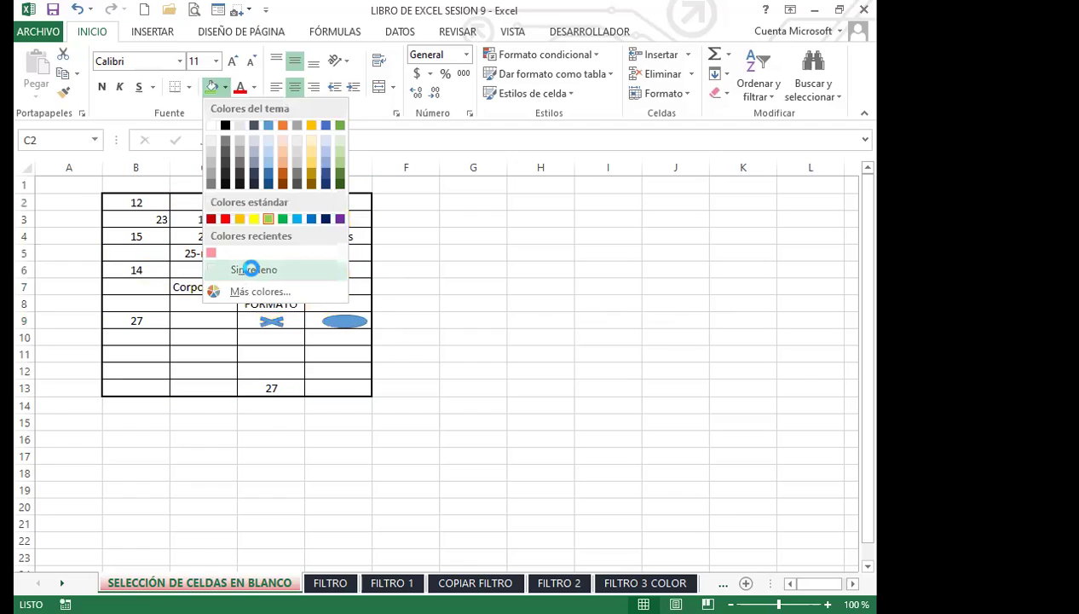
click(247, 269)
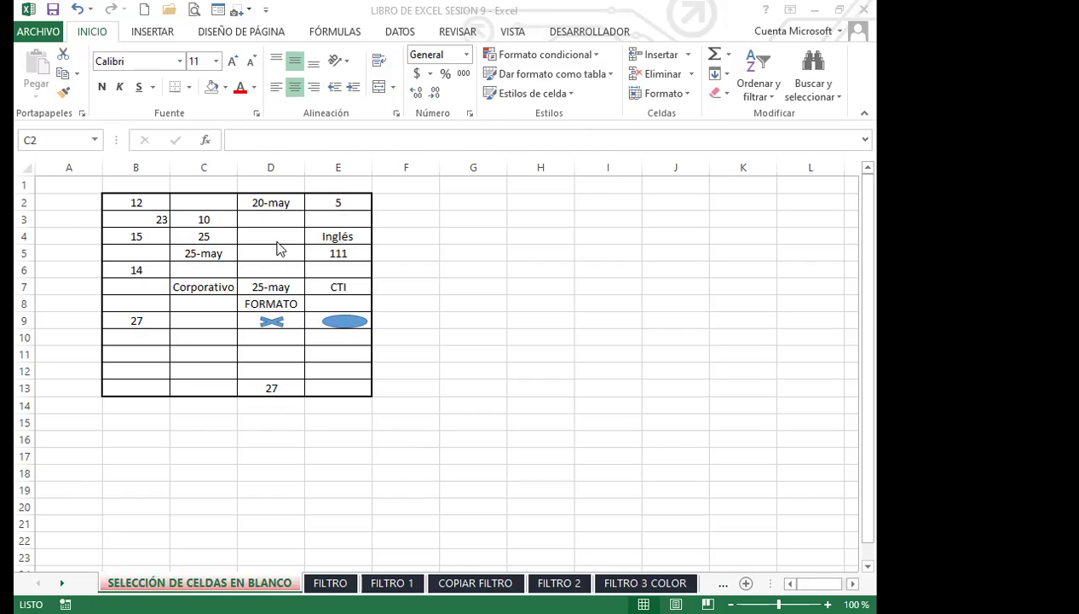
key(Return)
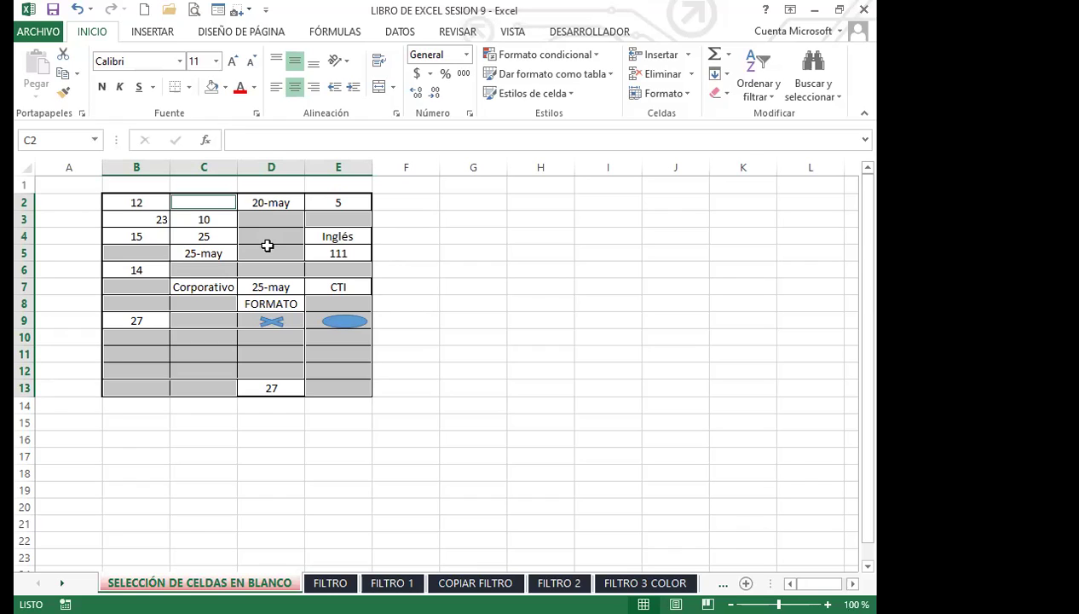
text(EXCEL)
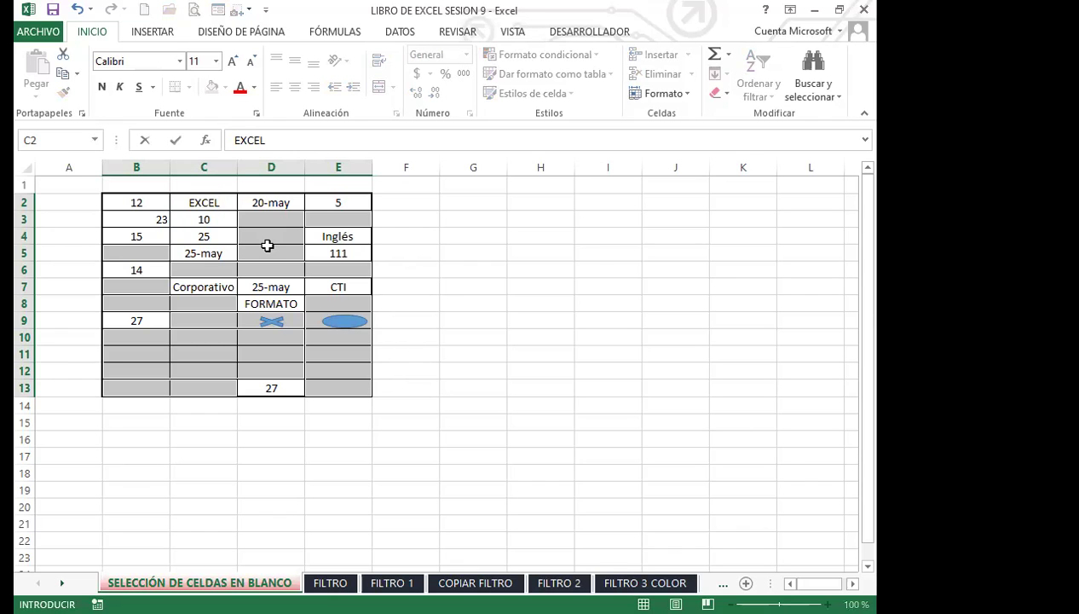
key(ctrl+Return)
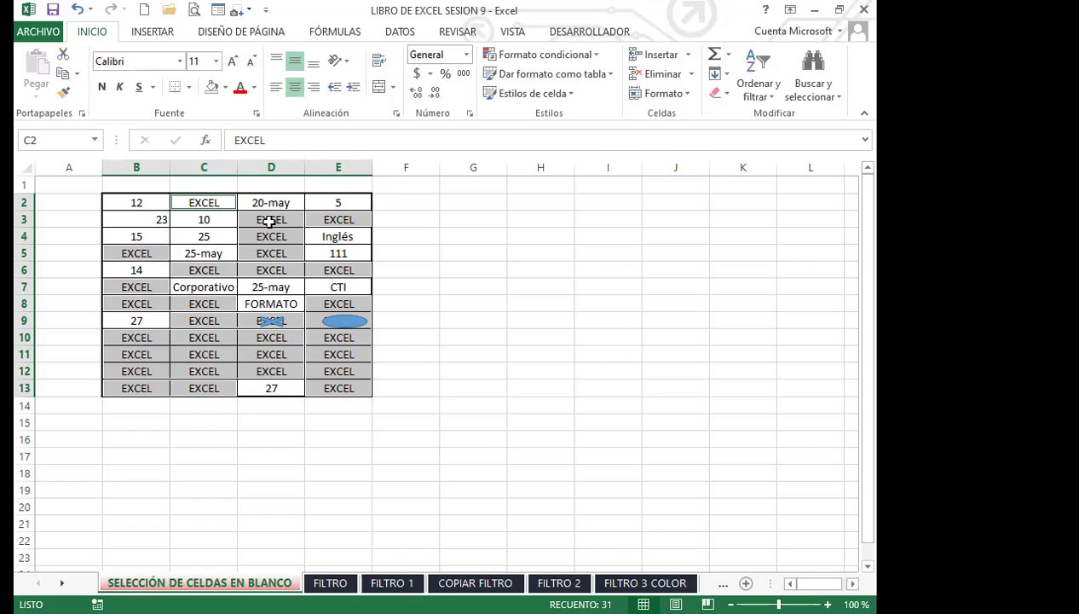
- Enter 15 in every cell of G2:L16 at once, and overwrite the whole range with a short first name
click(474, 203)
drag(512, 205, 809, 436)
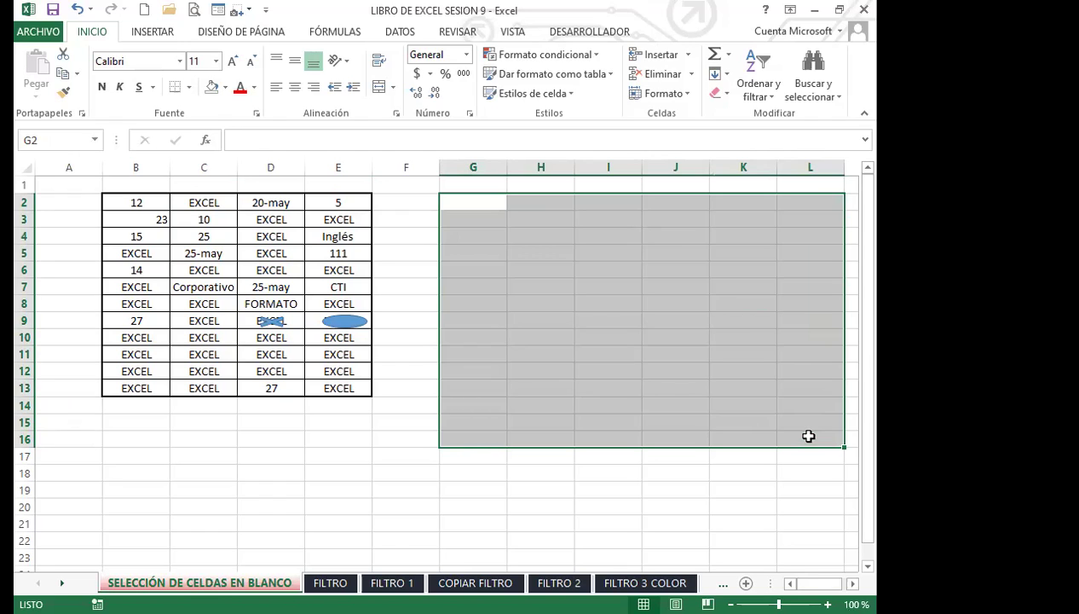
text(15)
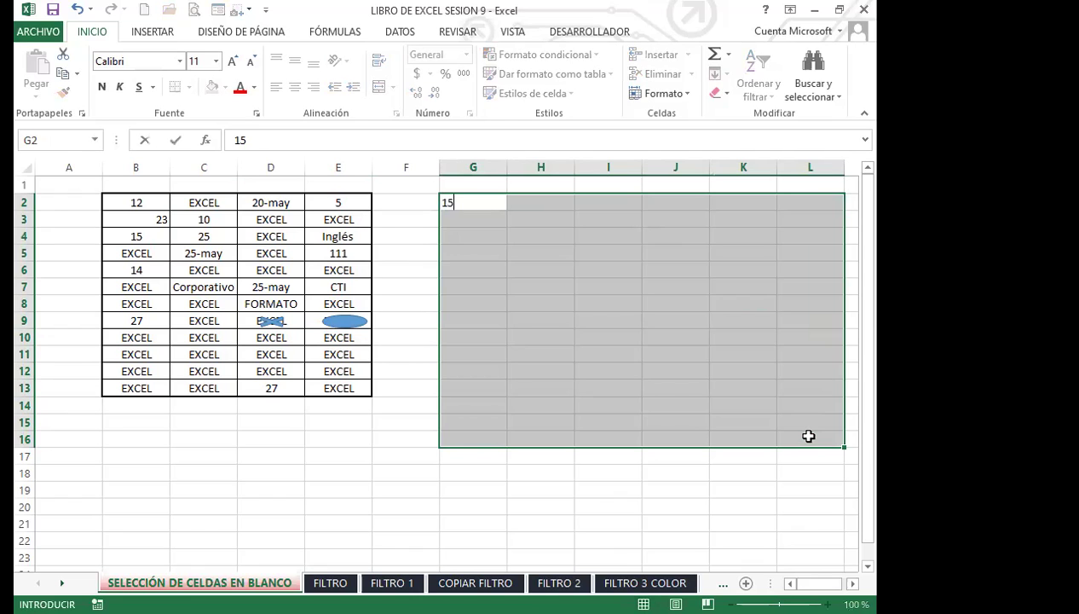
key(ctrl+Return)
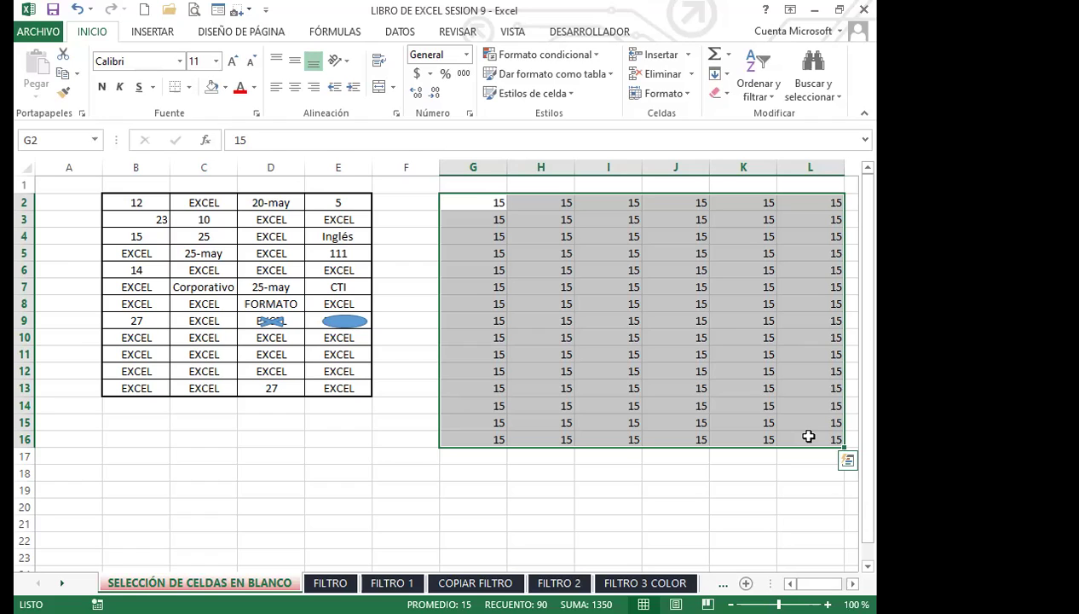
text(VANE)
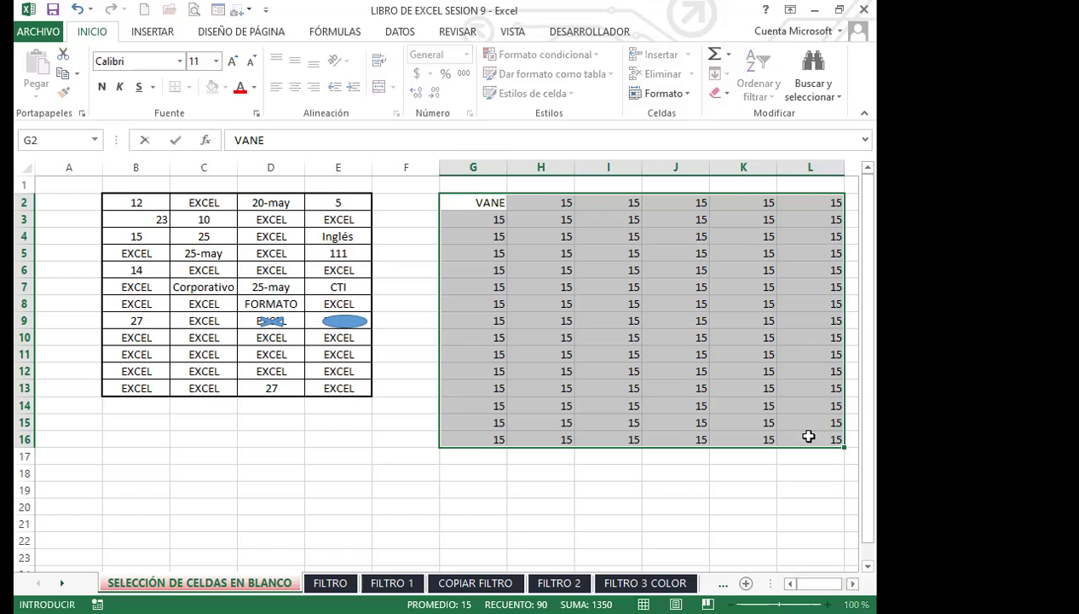
key(ctrl+Return)
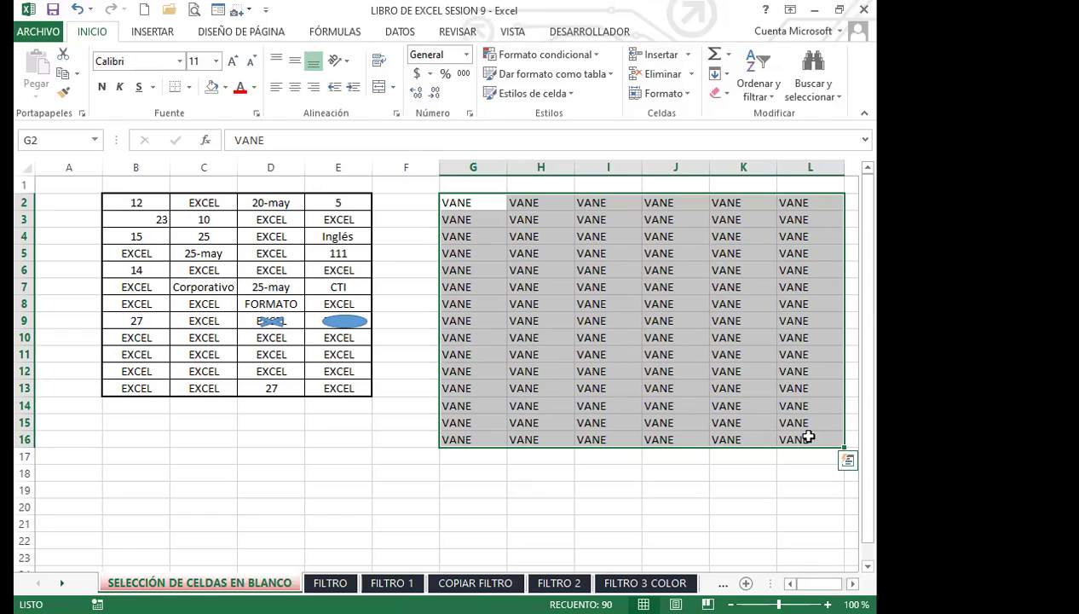
- Overwrite every cell of G2:L16 with LUNES at once, and delete the range's contents
text(LUNES)
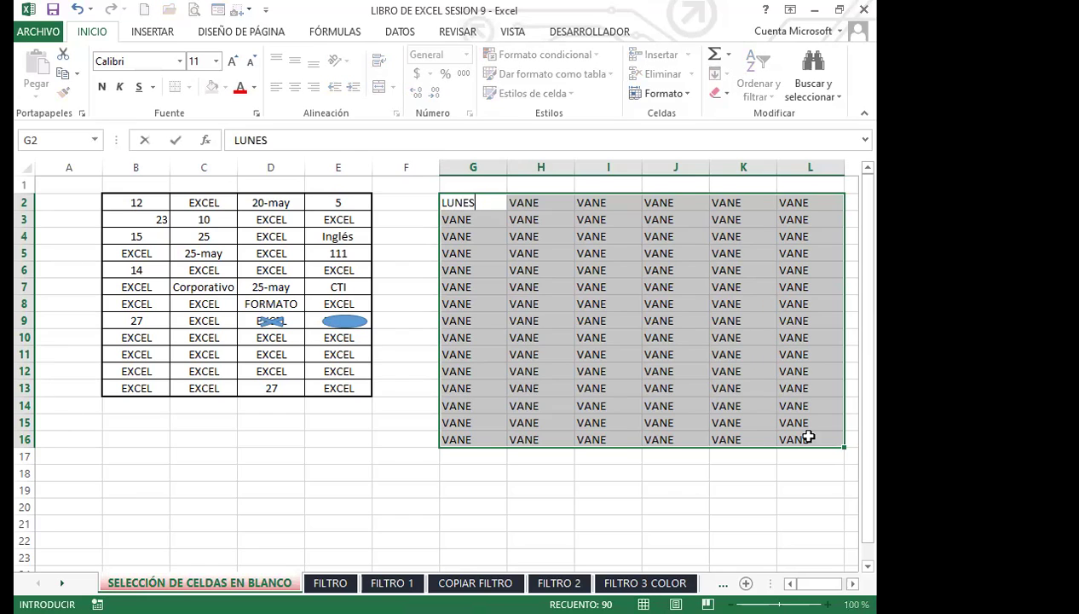
key(ctrl+Return)
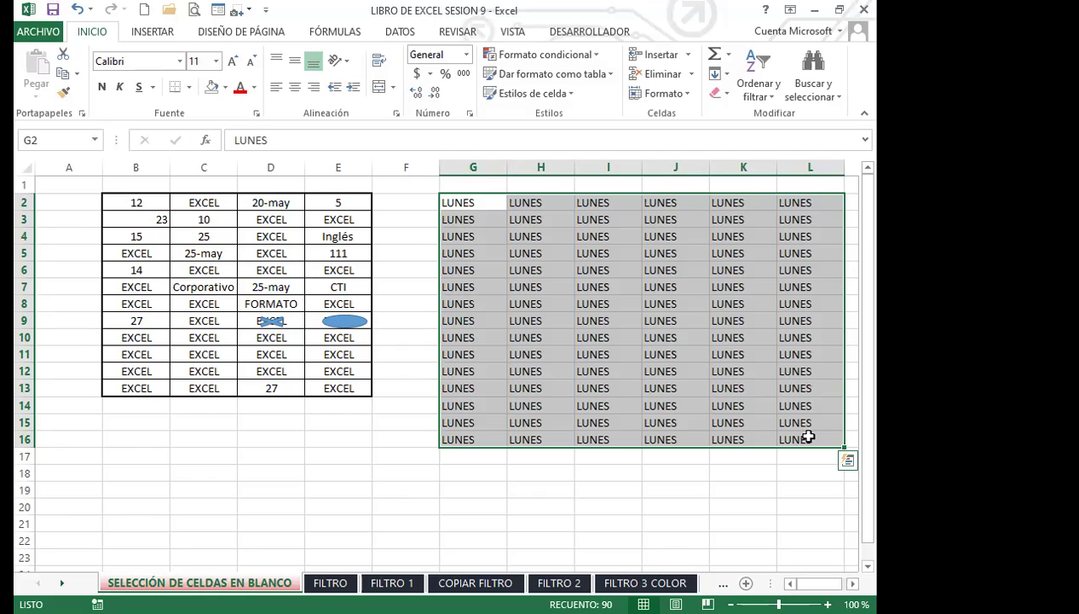
key(Delete)
click(235, 288)
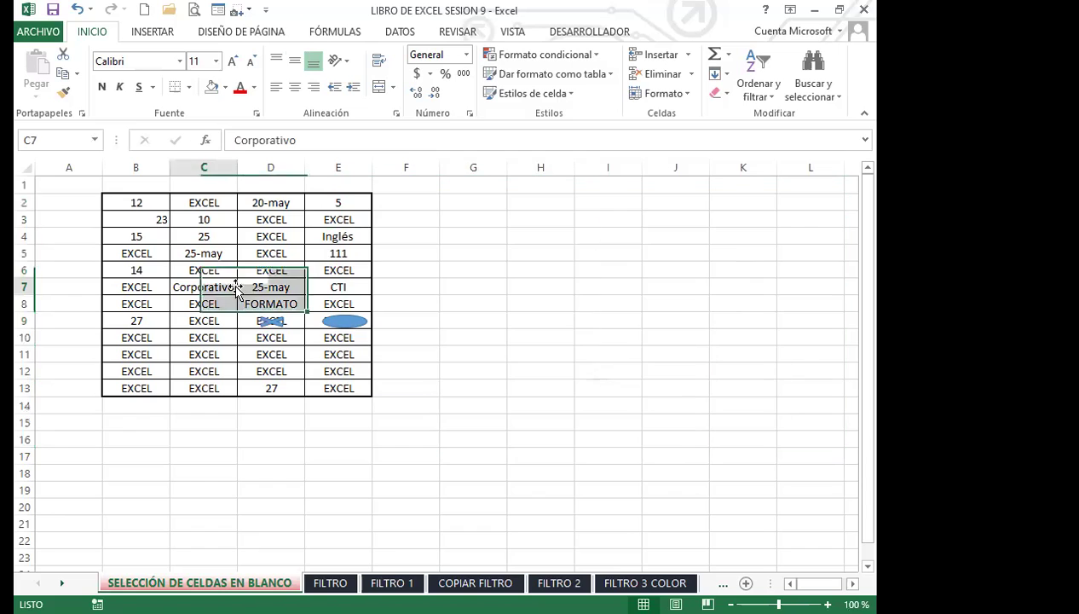
drag(138, 202, 338, 388)
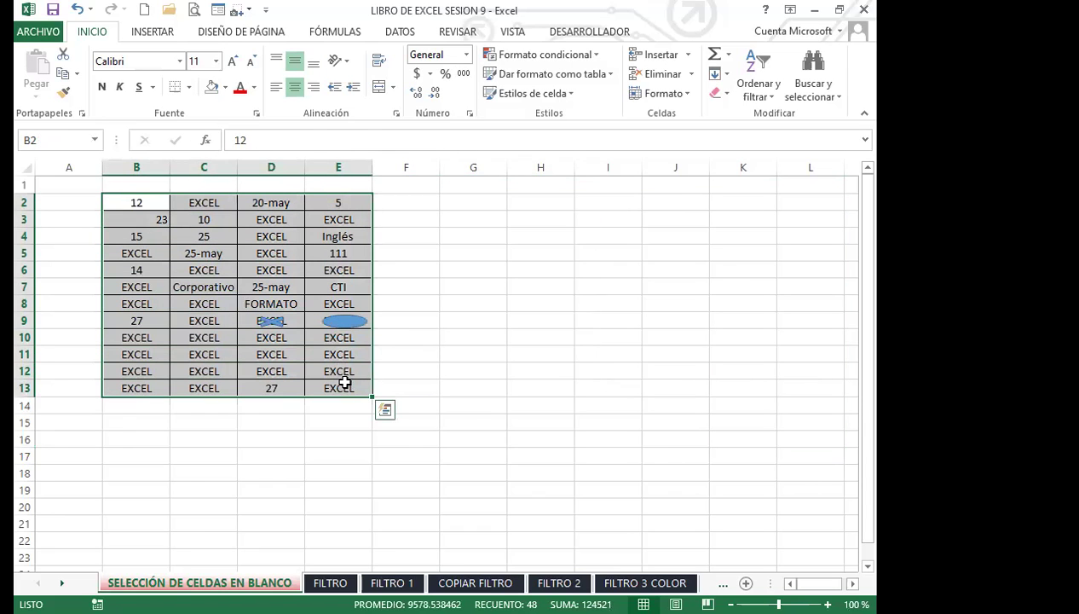
click(218, 204)
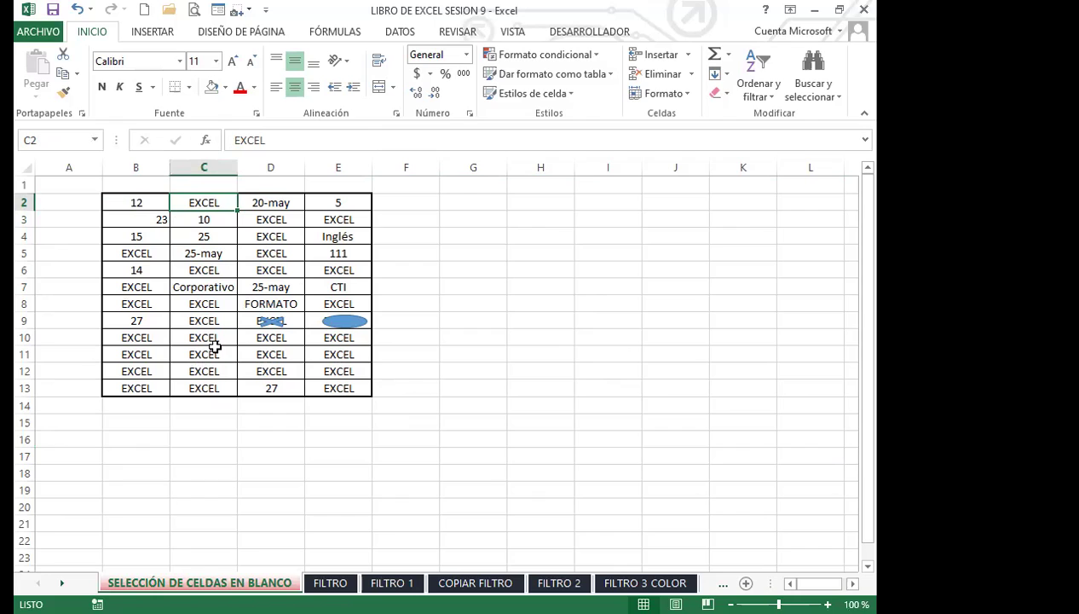
click(208, 305)
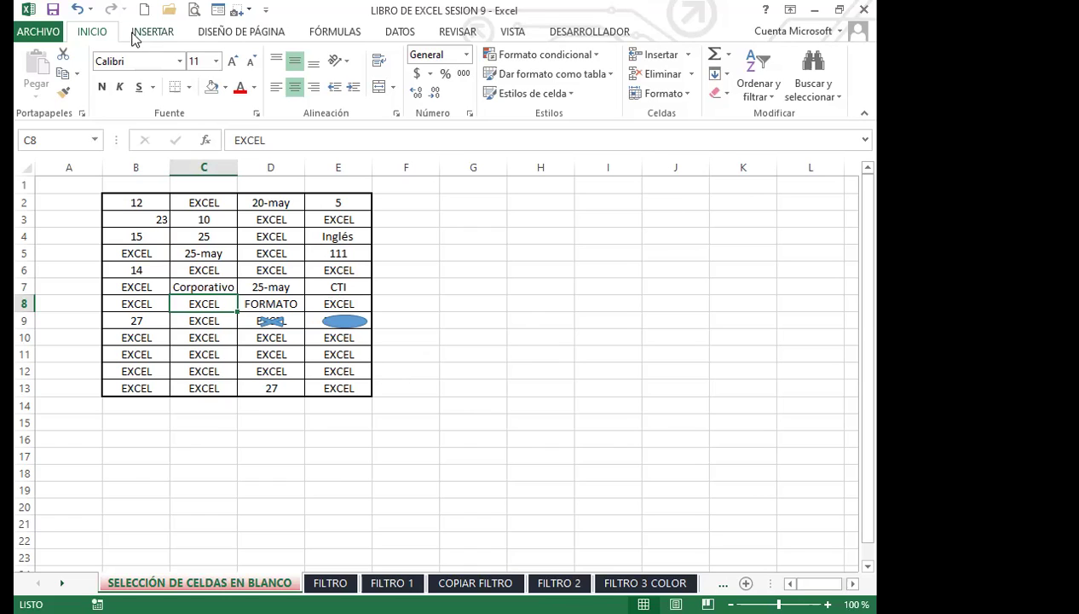
- Undo the deletion and the three bulk entries made in G2:L16
click(75, 9)
click(76, 10)
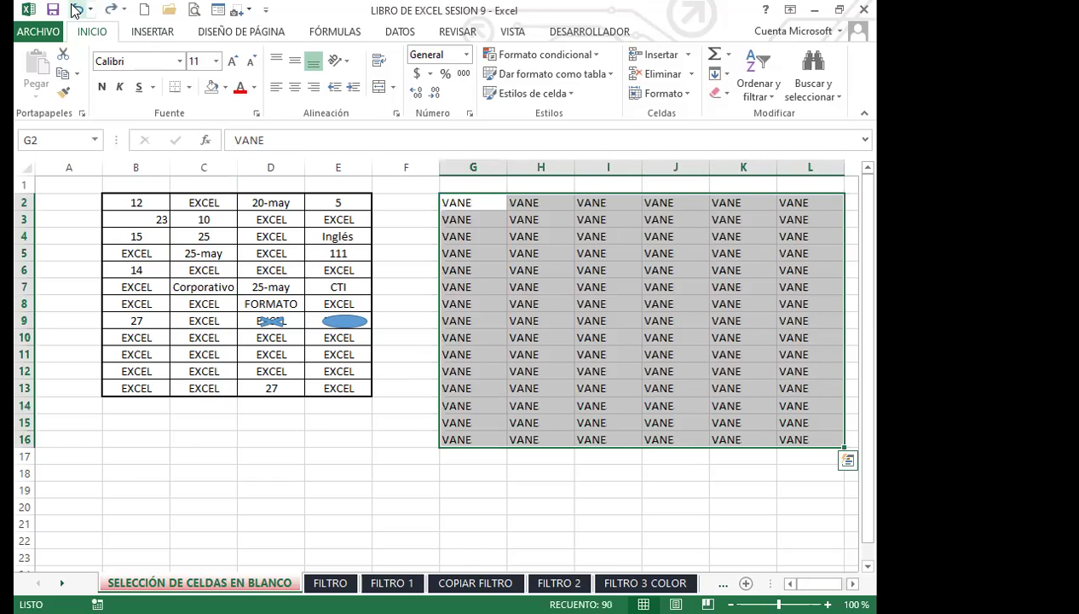
click(76, 10)
click(75, 9)
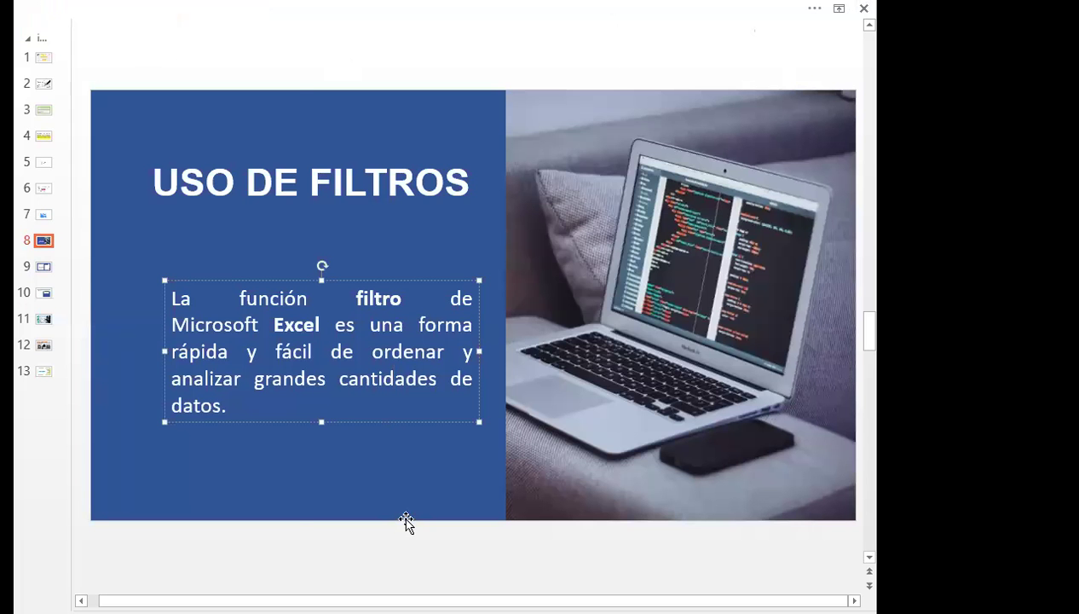
- In the PowerPoint presentation, move on from the USO DE FILTROS slide to slide 9
click(408, 520)
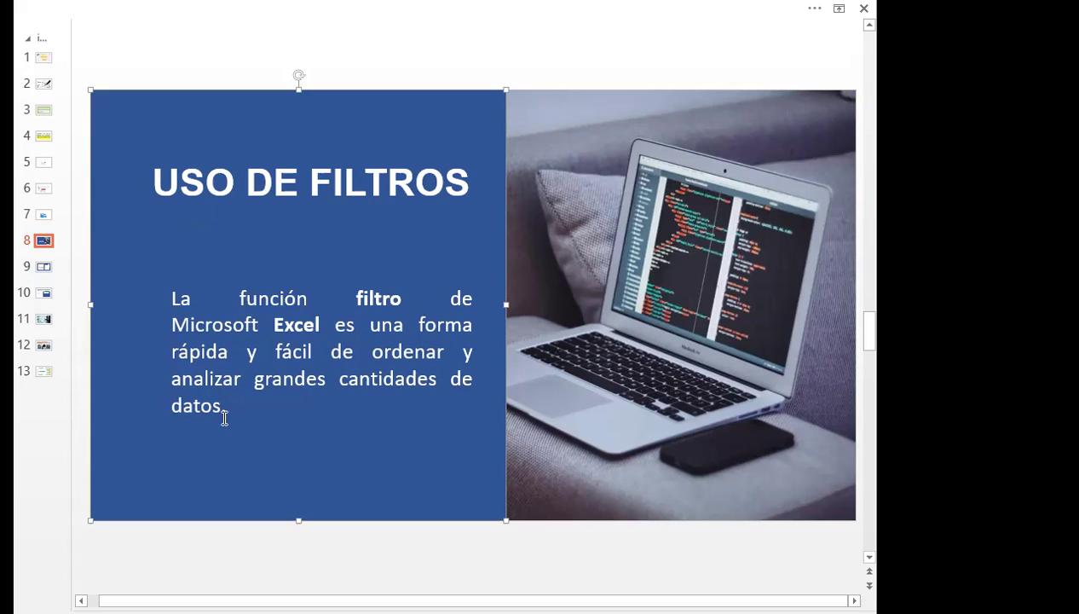
click(44, 268)
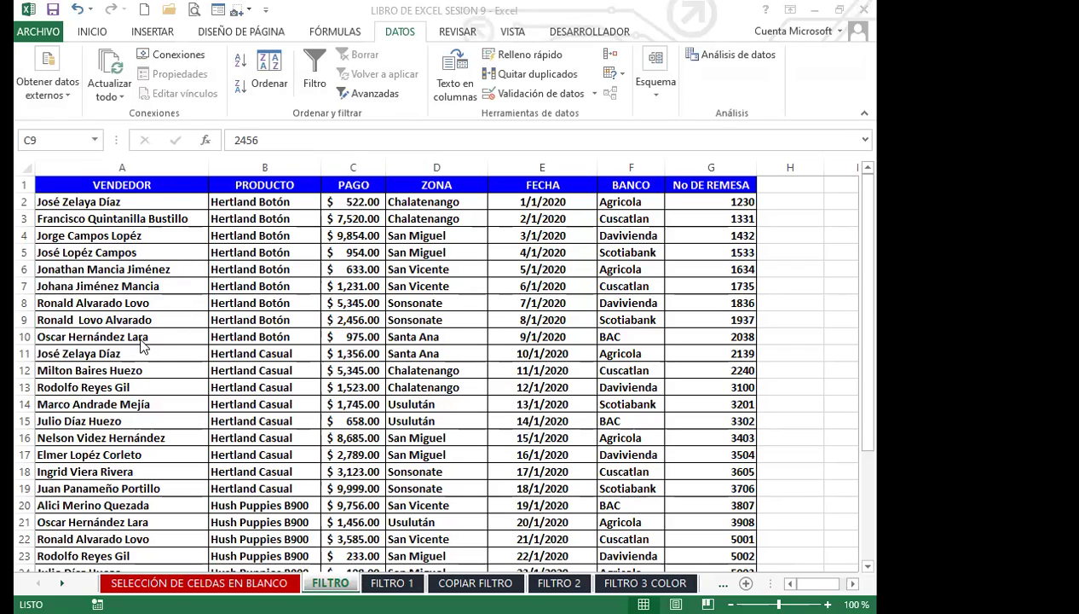
- Look through the sales table on the Excel workbook's FILTRO sheet, from the header row down to its last record
scroll(143, 341, down, 4)
scroll(149, 341, down, 4)
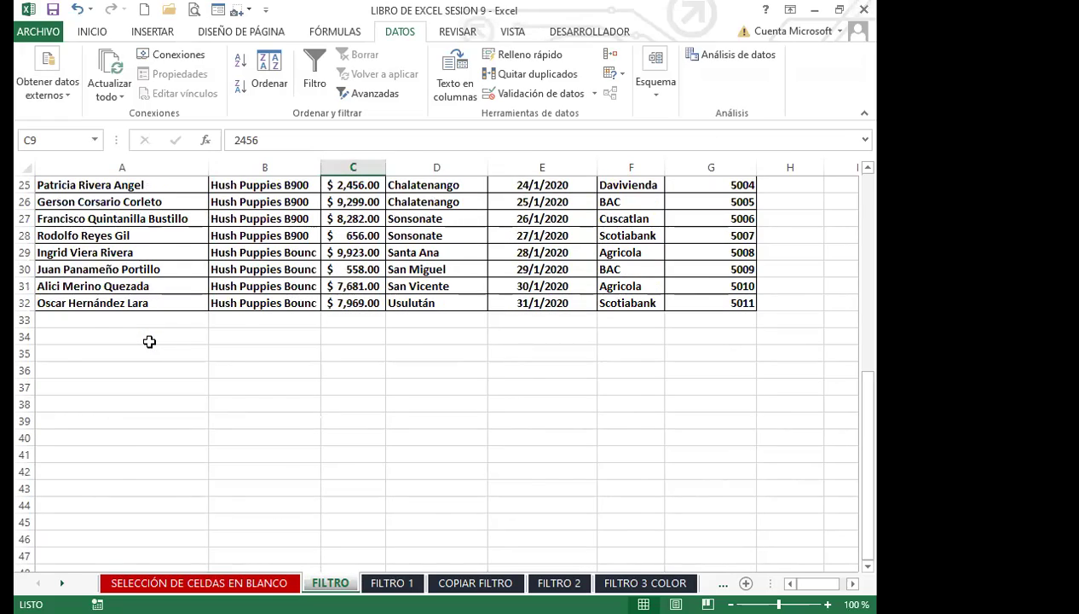
scroll(149, 341, up, 8)
click(363, 290)
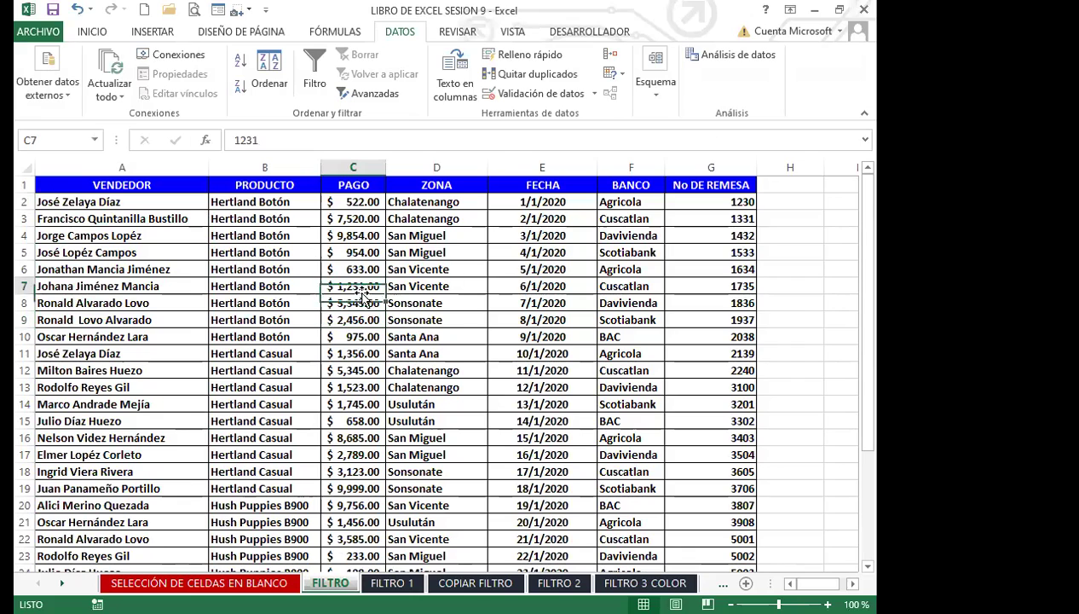
click(93, 31)
click(195, 317)
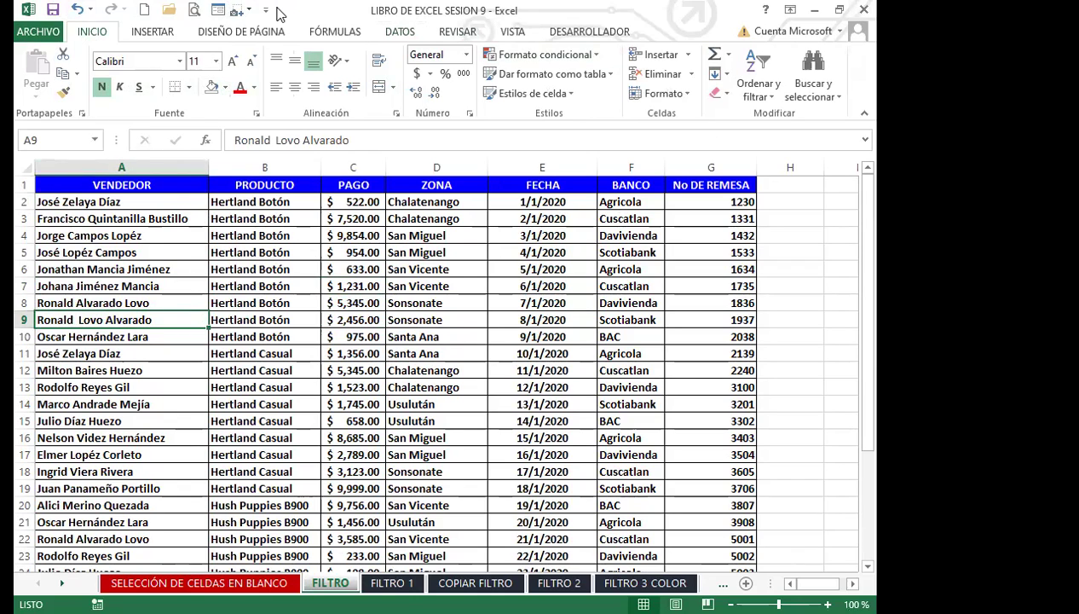
- Turn on the filter for the sales table from cell E15 in the FECHA column, and turn it off again
click(401, 31)
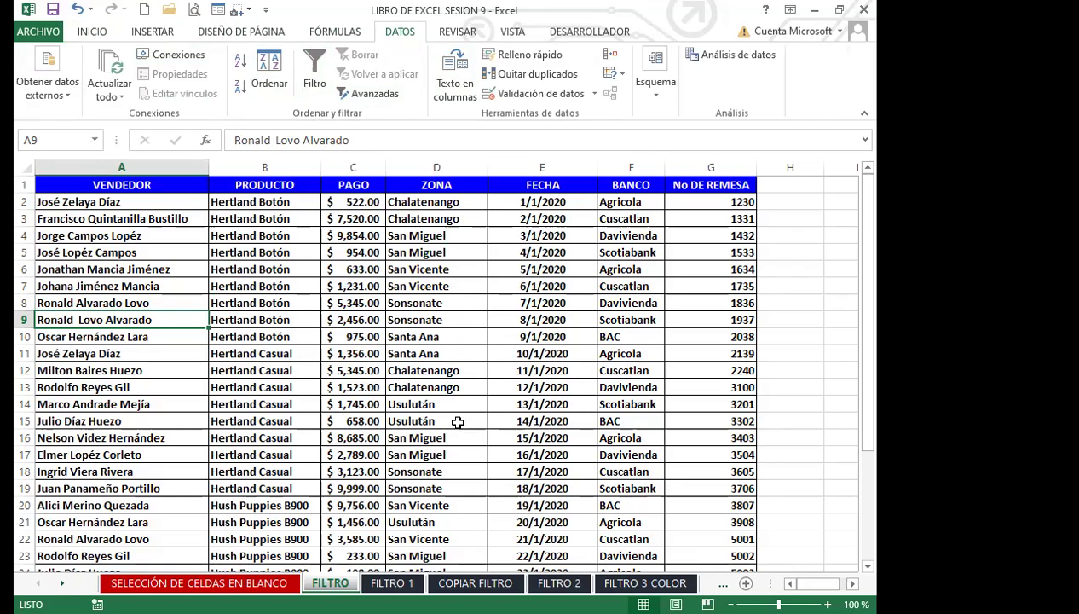
click(519, 415)
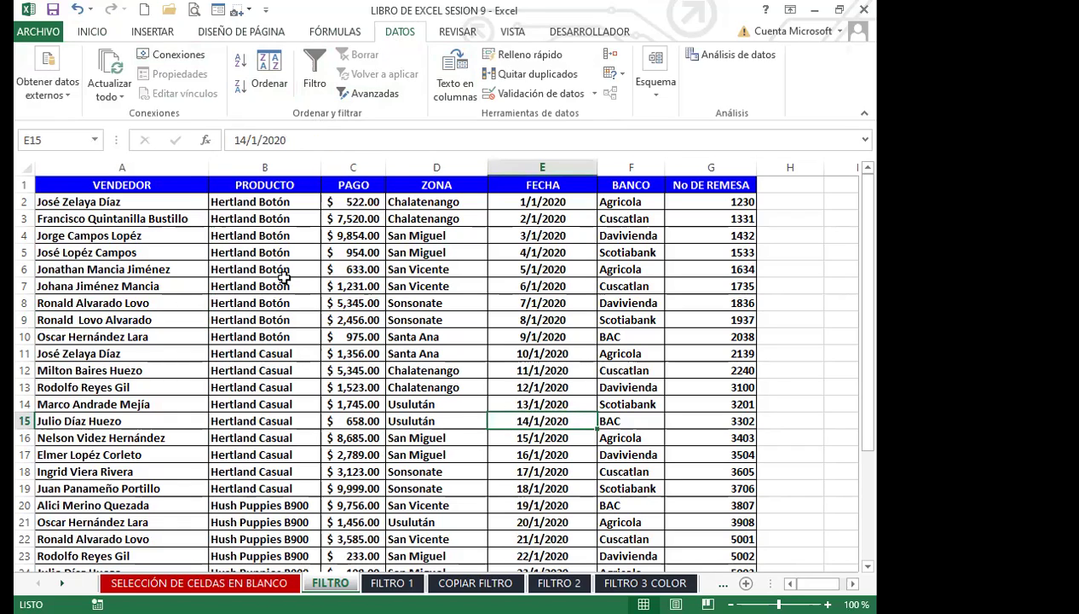
click(316, 60)
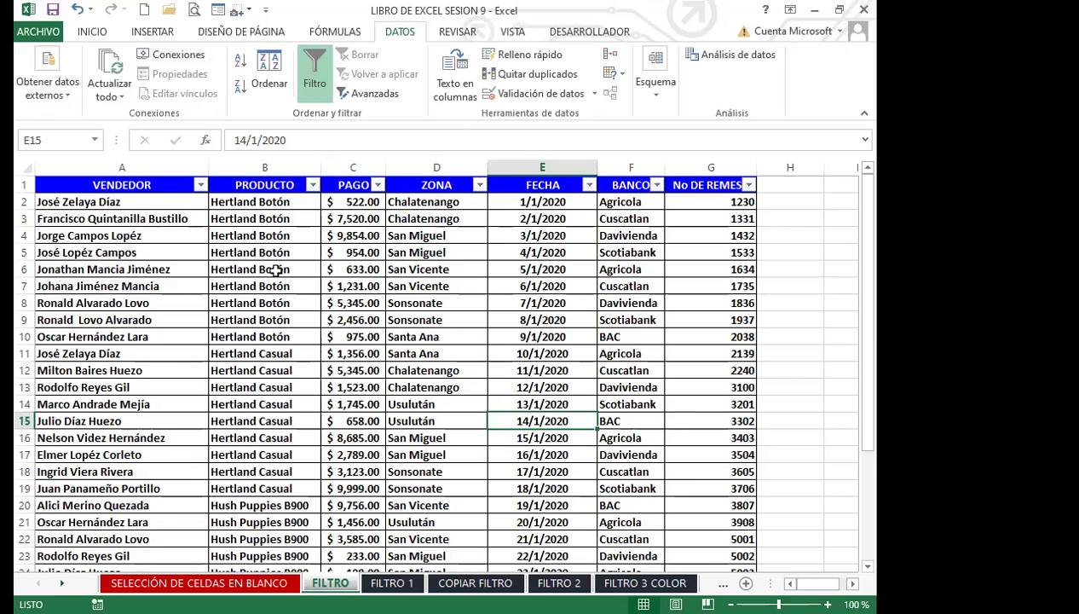
click(309, 66)
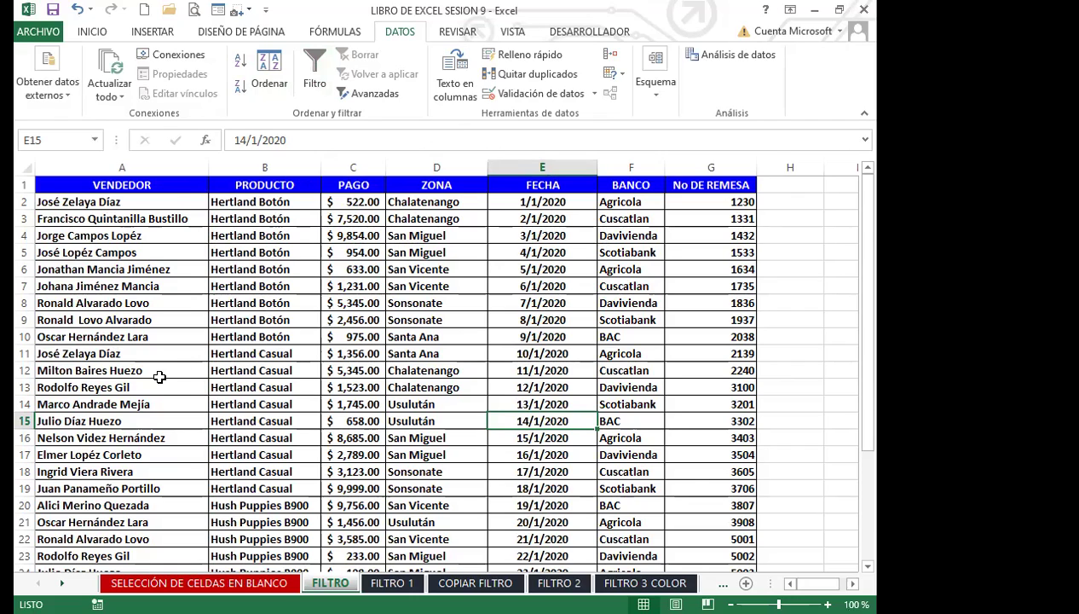
- Hide rows 2 and 3 and rows 7 to 30 of the sales table on the FILTRO sheet
click(91, 32)
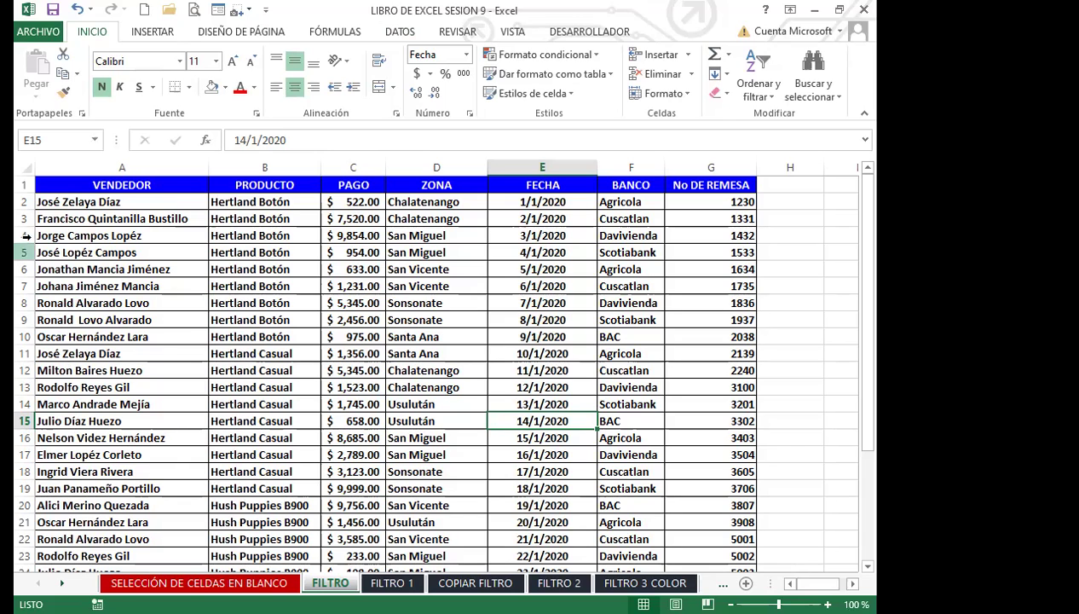
click(28, 202)
drag(27, 210, 25, 219)
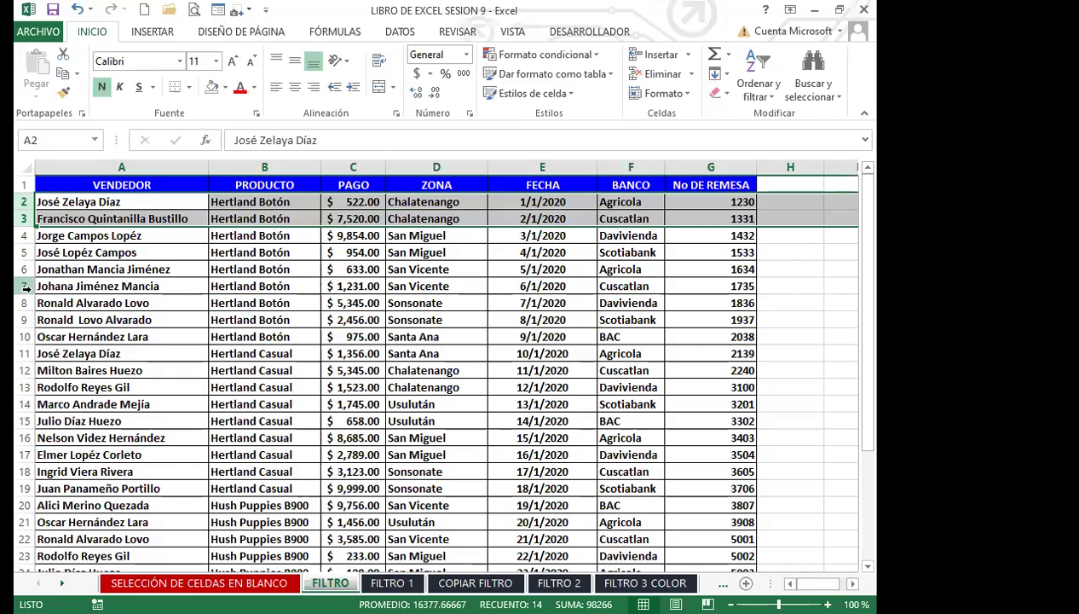
ctrl+click(26, 291)
drag(27, 291, 25, 550)
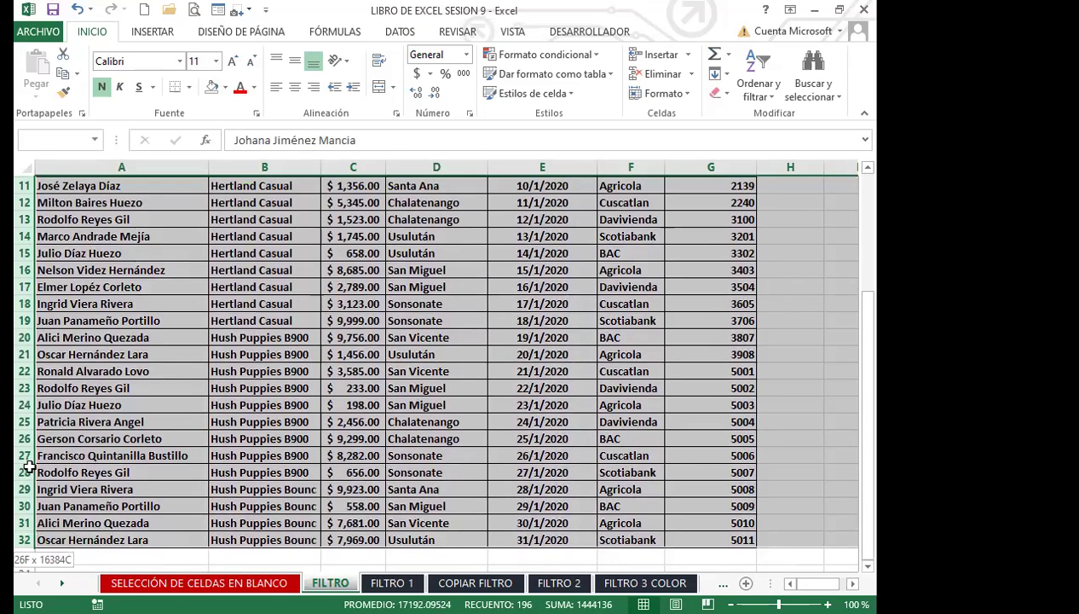
drag(28, 461, 26, 506)
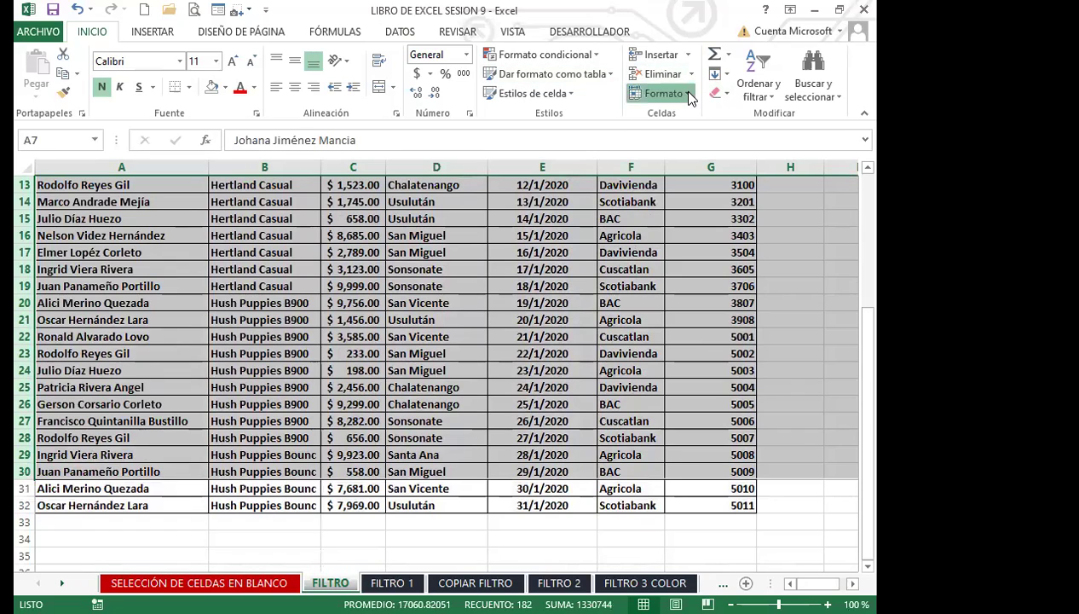
click(665, 93)
mouse_move(669, 257)
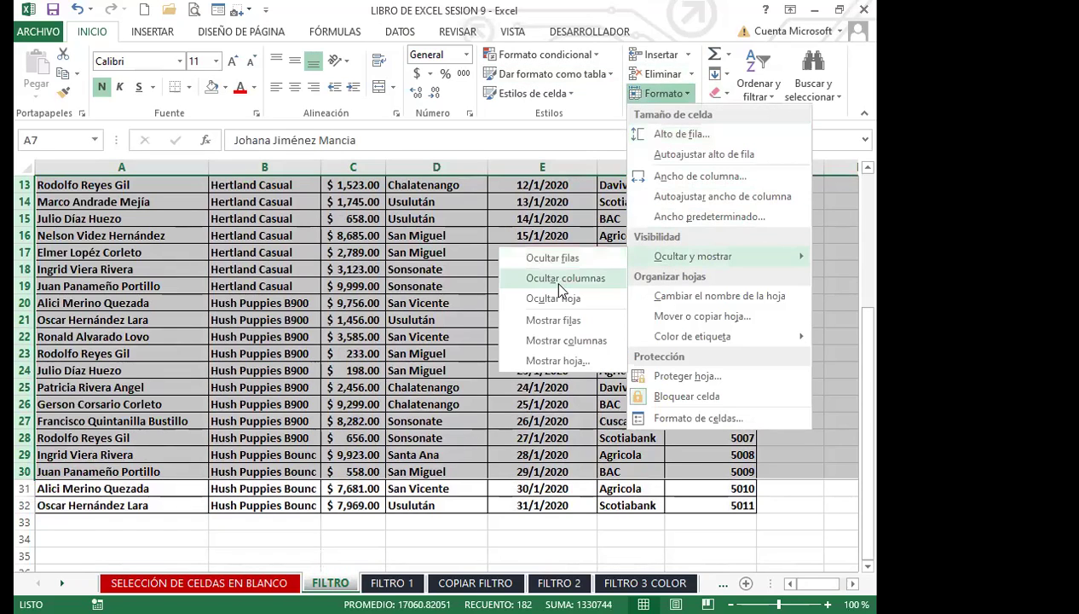
click(552, 257)
click(352, 471)
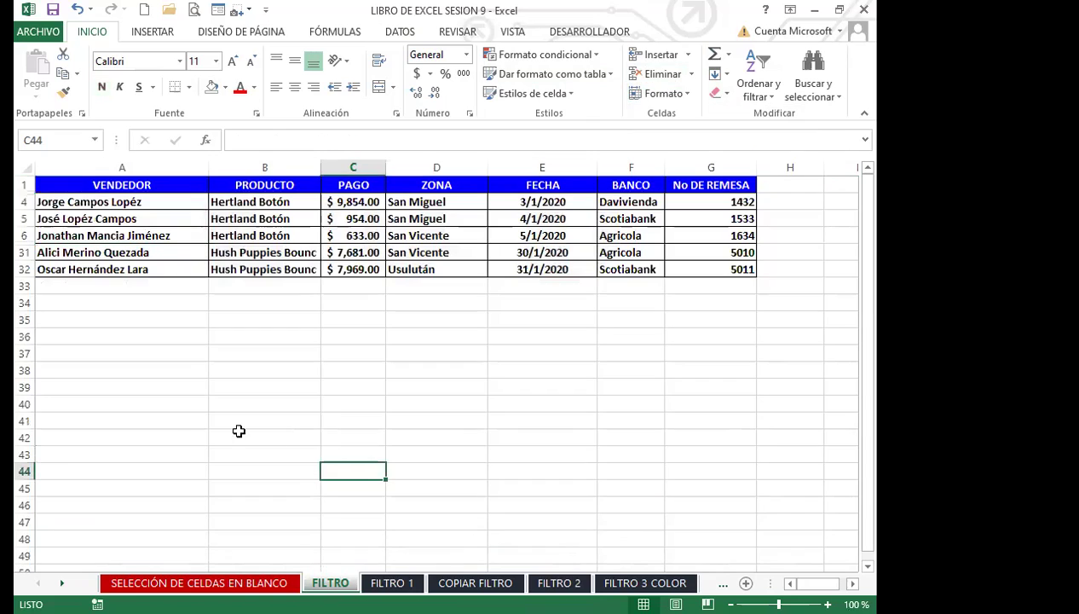
click(404, 366)
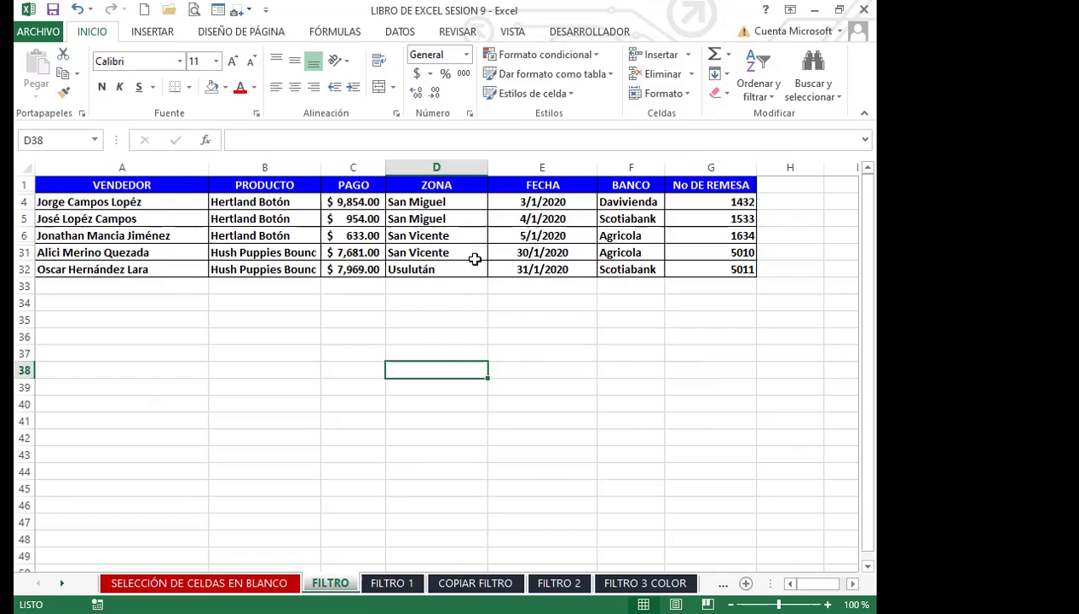
click(437, 256)
drag(437, 256, 436, 269)
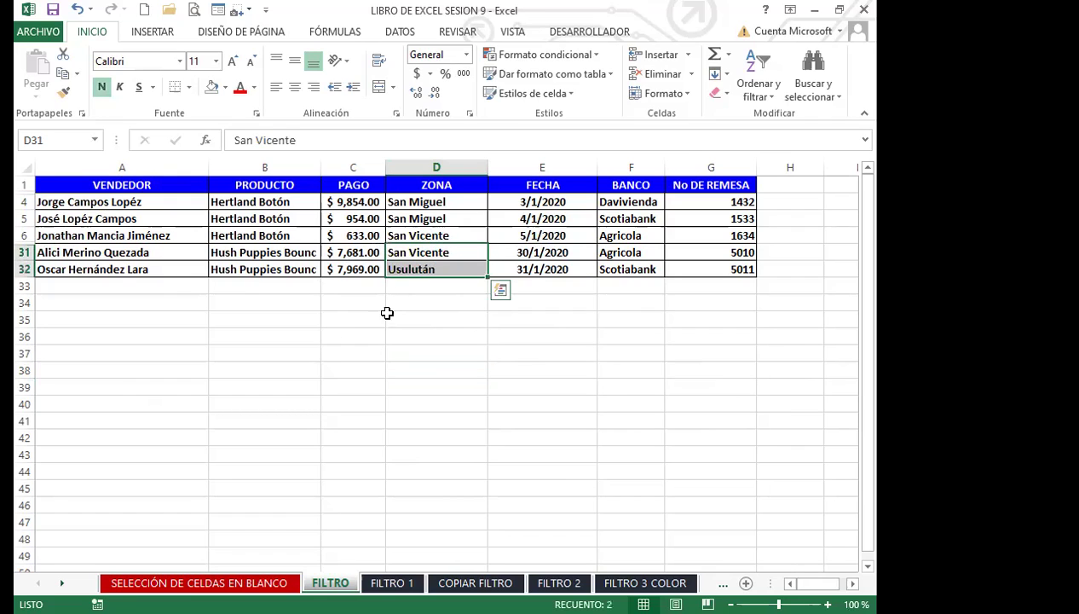
click(424, 202)
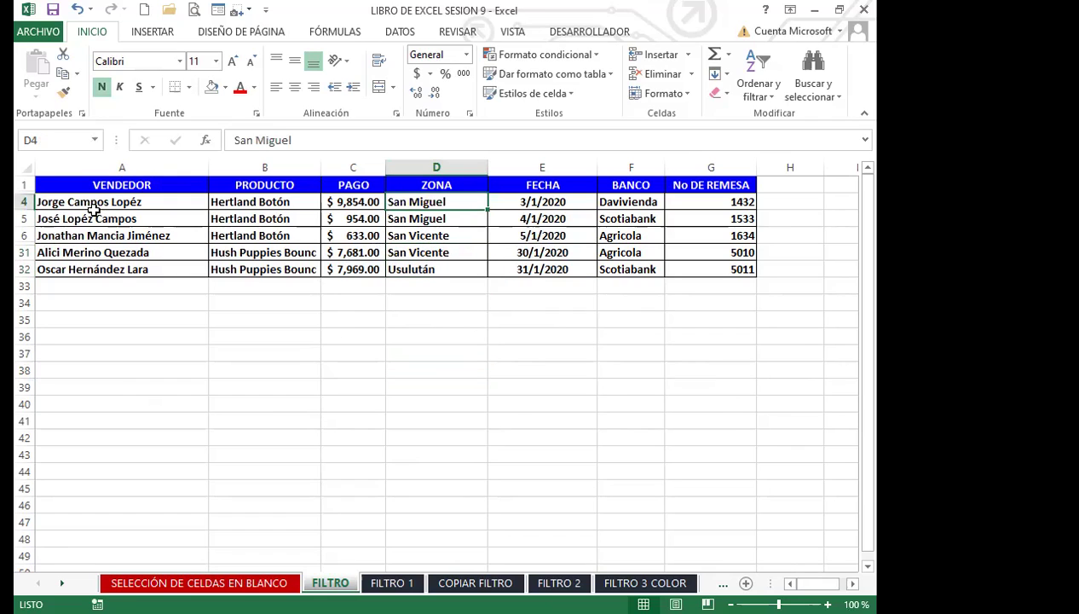
click(24, 202)
click(509, 336)
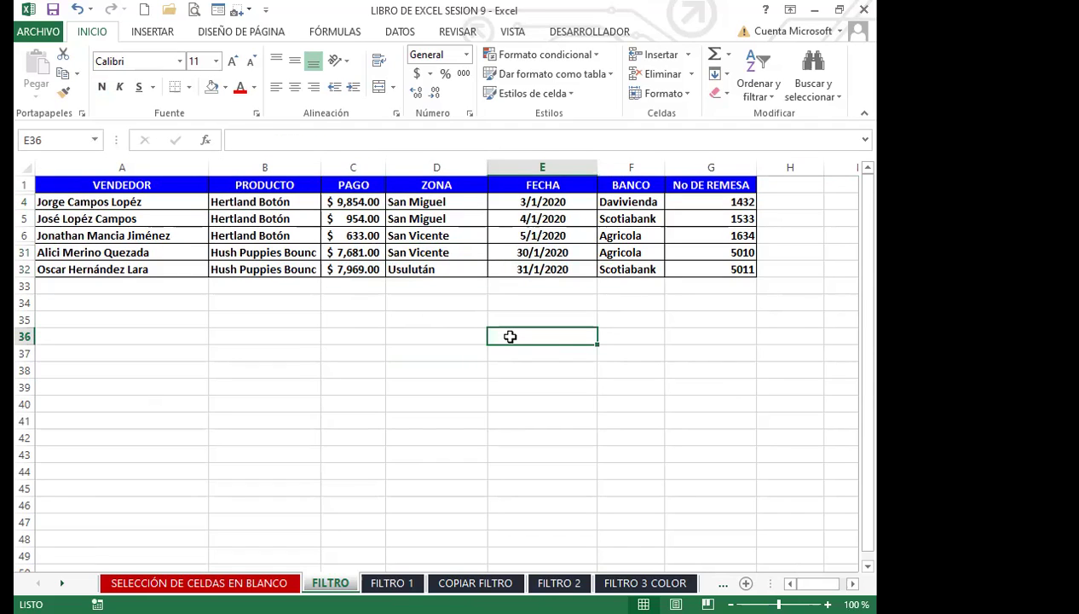
- Hide rows 4, 31 and 32 of the sales table as well
click(23, 203)
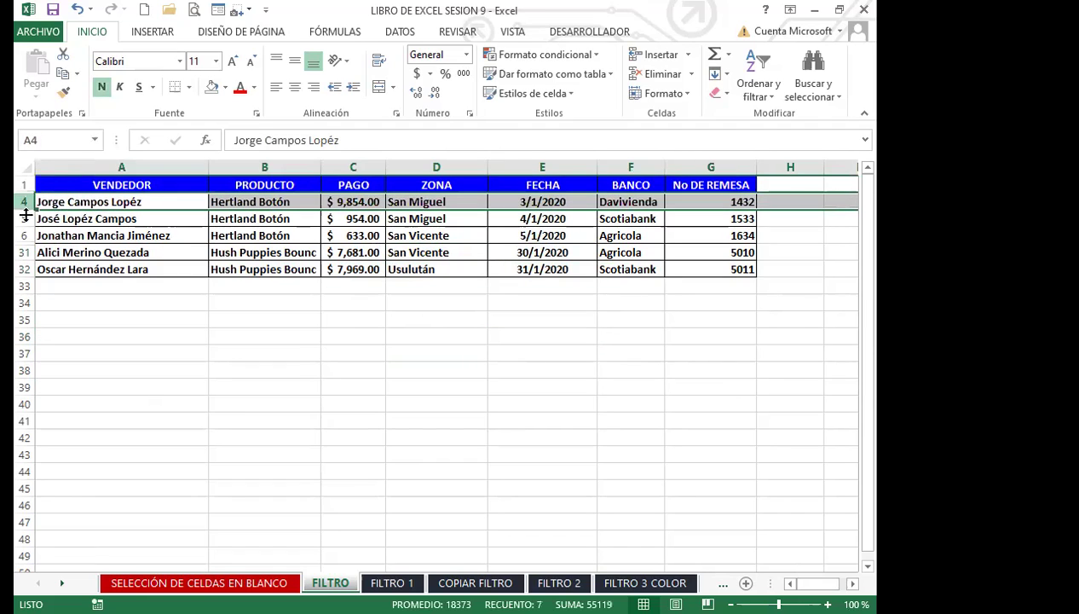
ctrl+click(25, 252)
drag(28, 261, 26, 269)
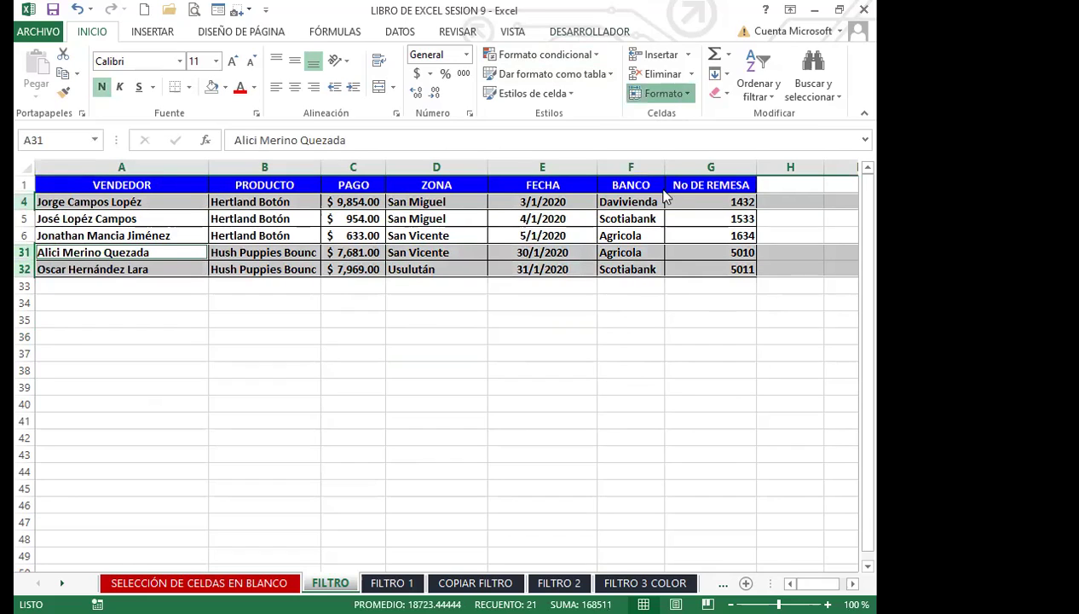
click(678, 93)
mouse_move(649, 258)
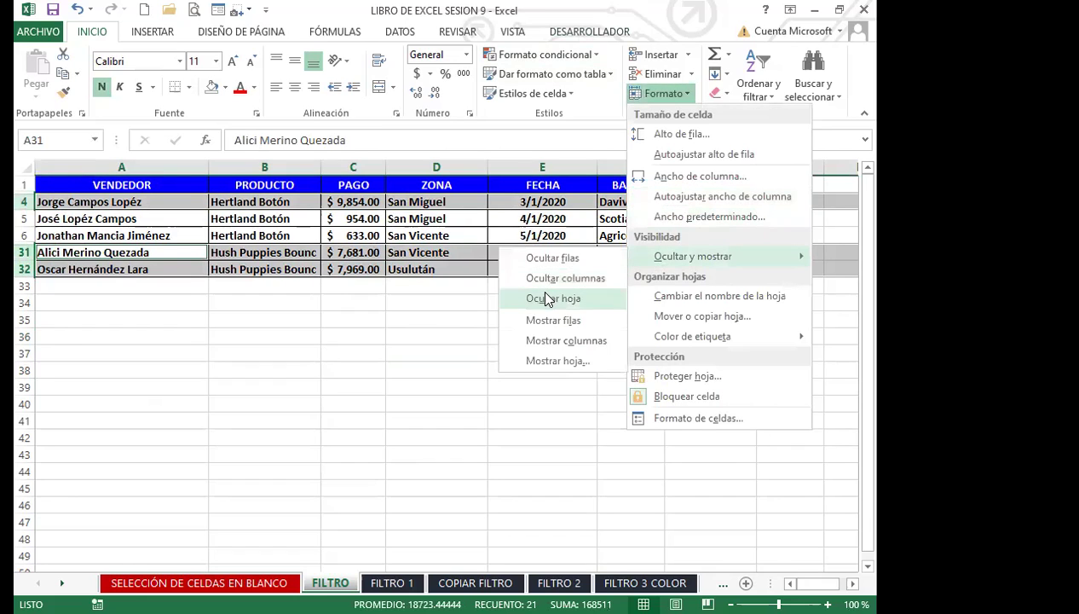
click(481, 256)
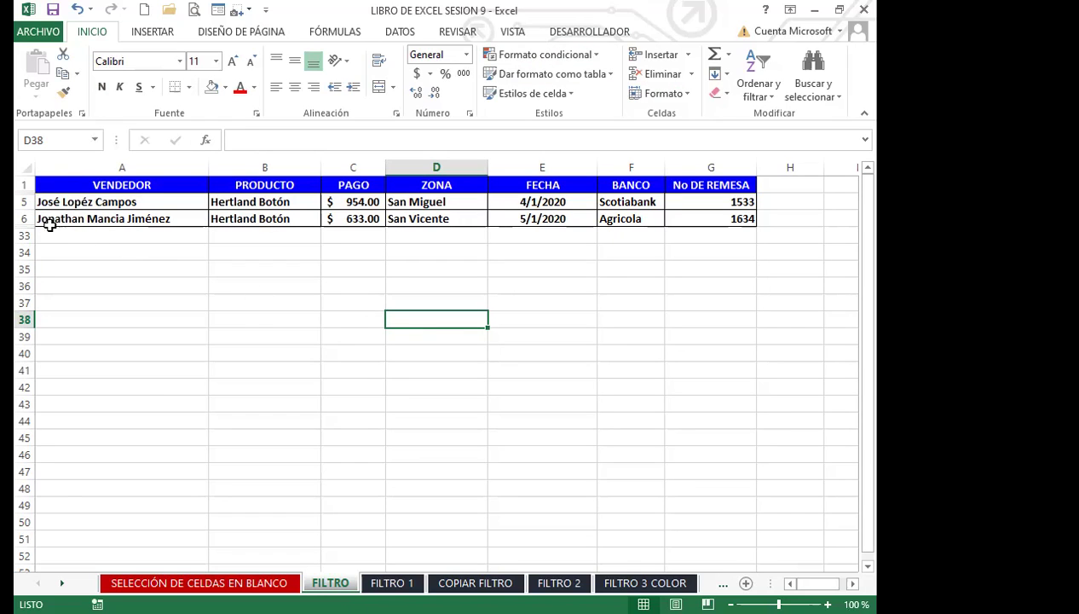
click(555, 204)
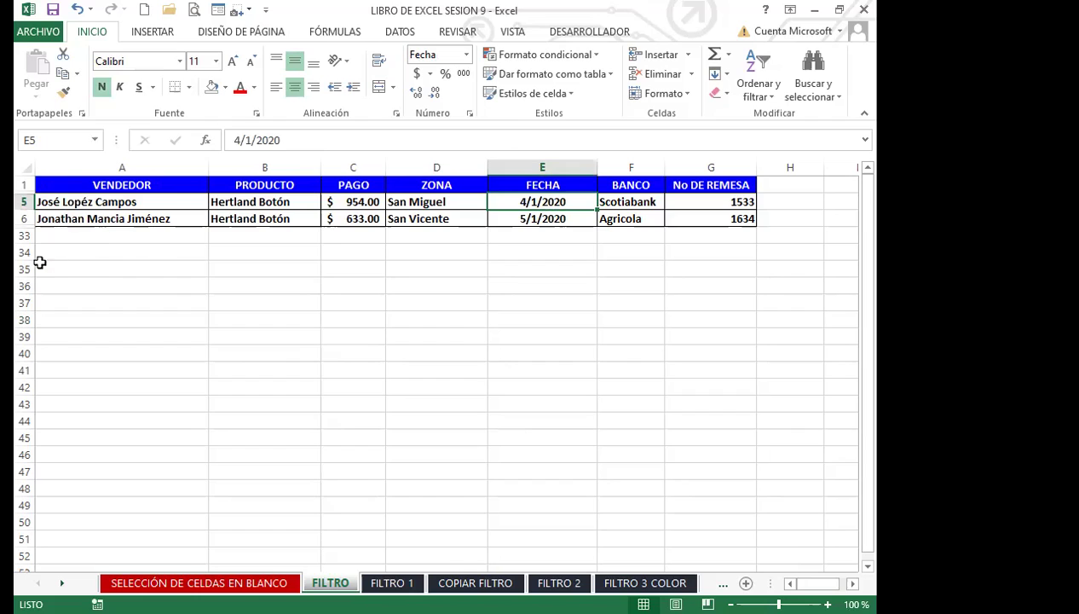
click(86, 239)
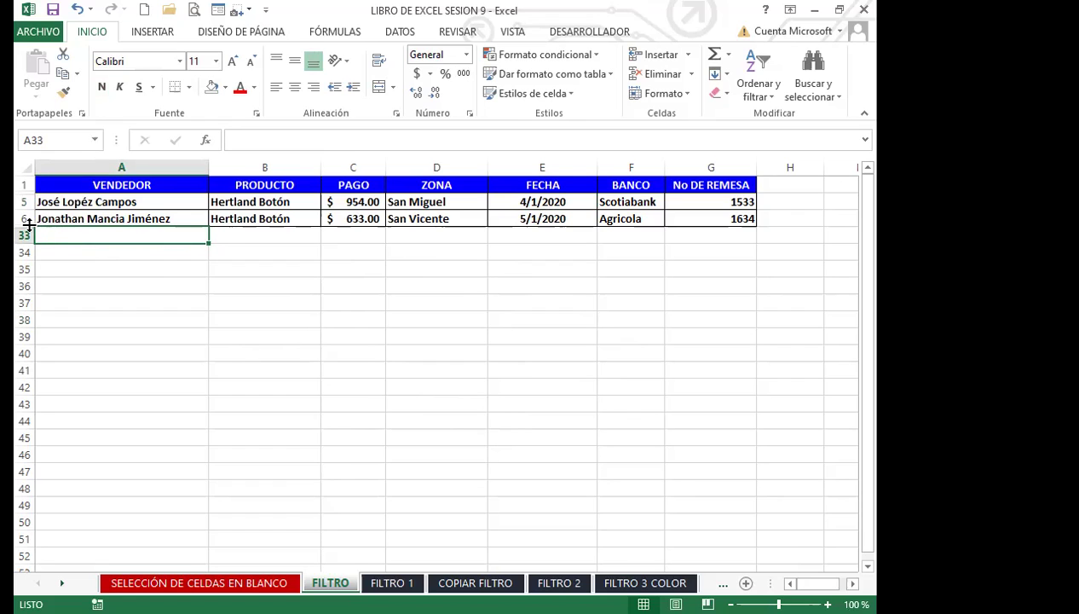
- Show all hidden rows between row 1 and row 34 of the FILTRO sheet again
click(25, 184)
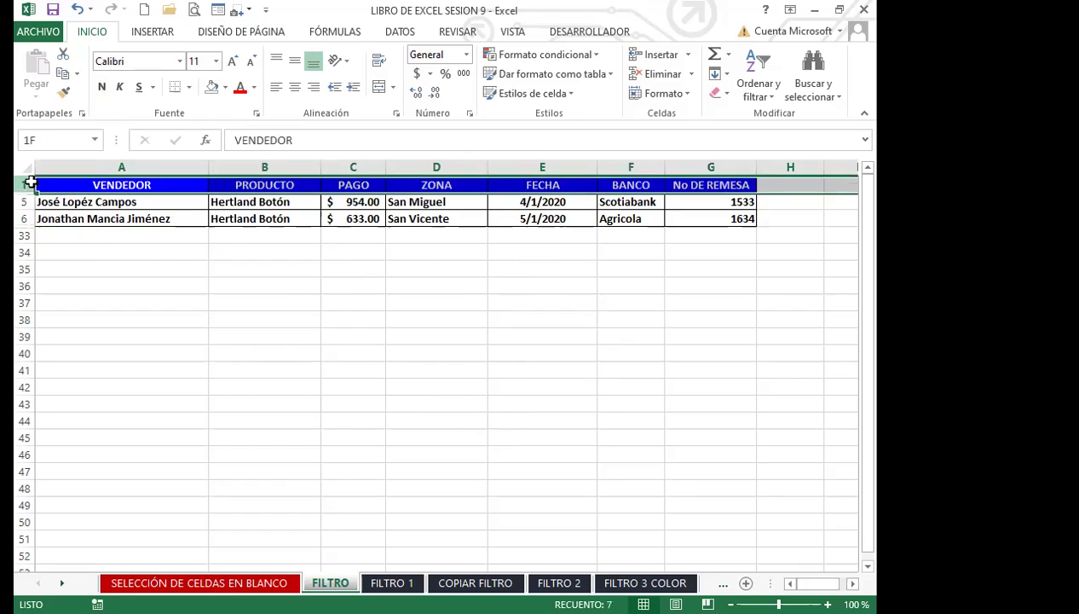
drag(33, 244, 30, 252)
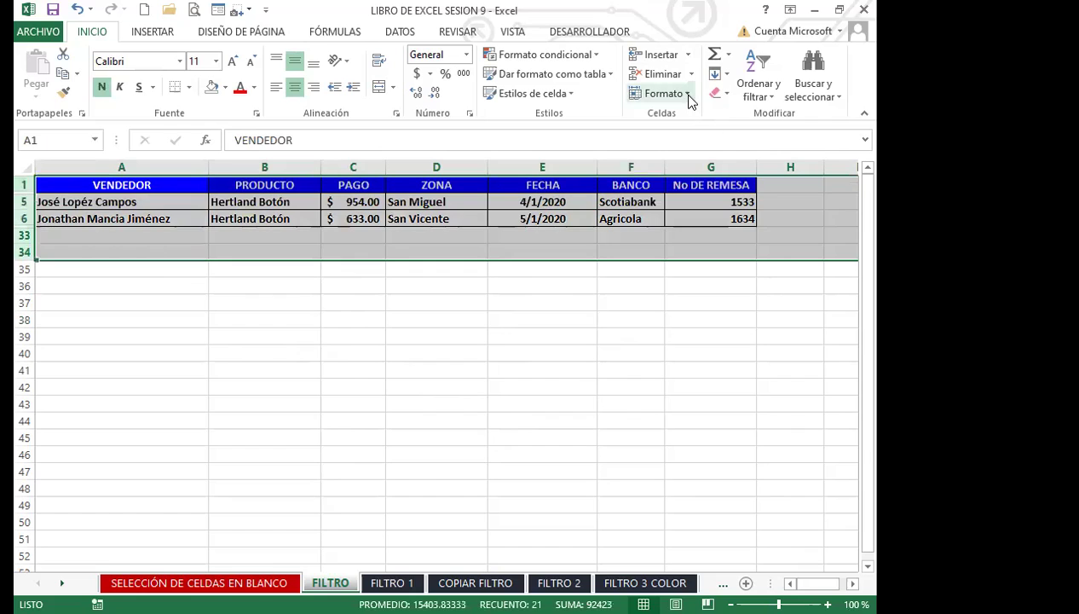
click(680, 94)
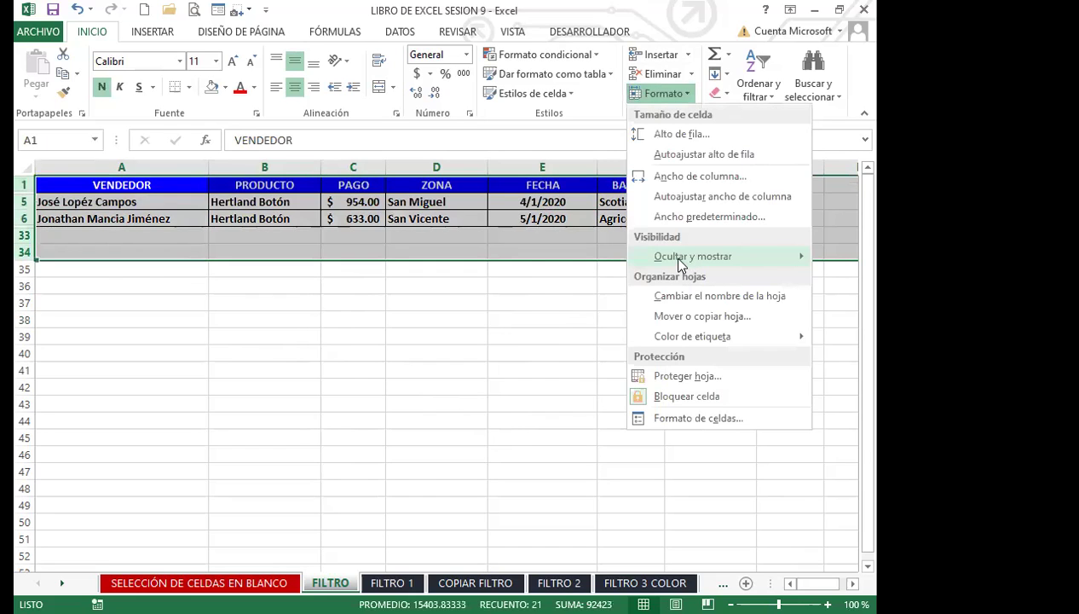
mouse_move(680, 259)
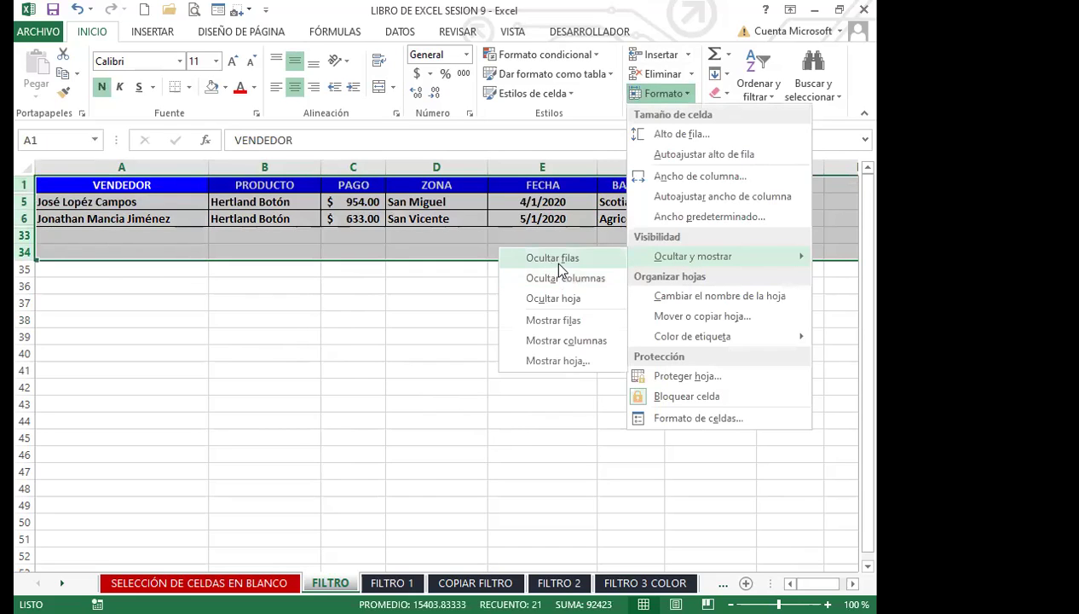
click(477, 320)
click(353, 370)
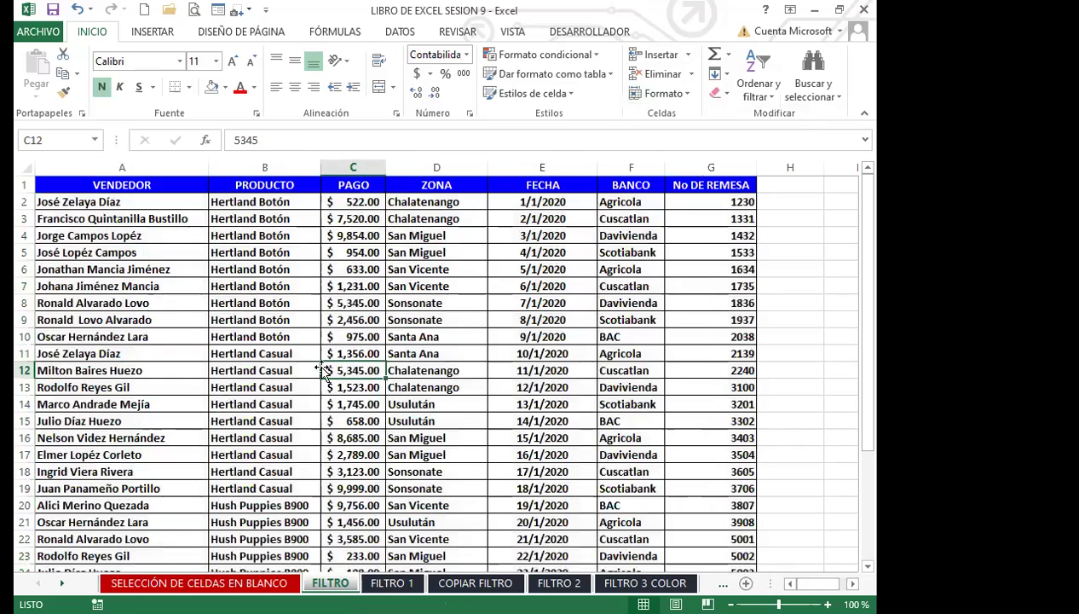
- Turn on the filter for the sales table and limit the FECHA column to days 03 and 04 of enero 2020
click(436, 356)
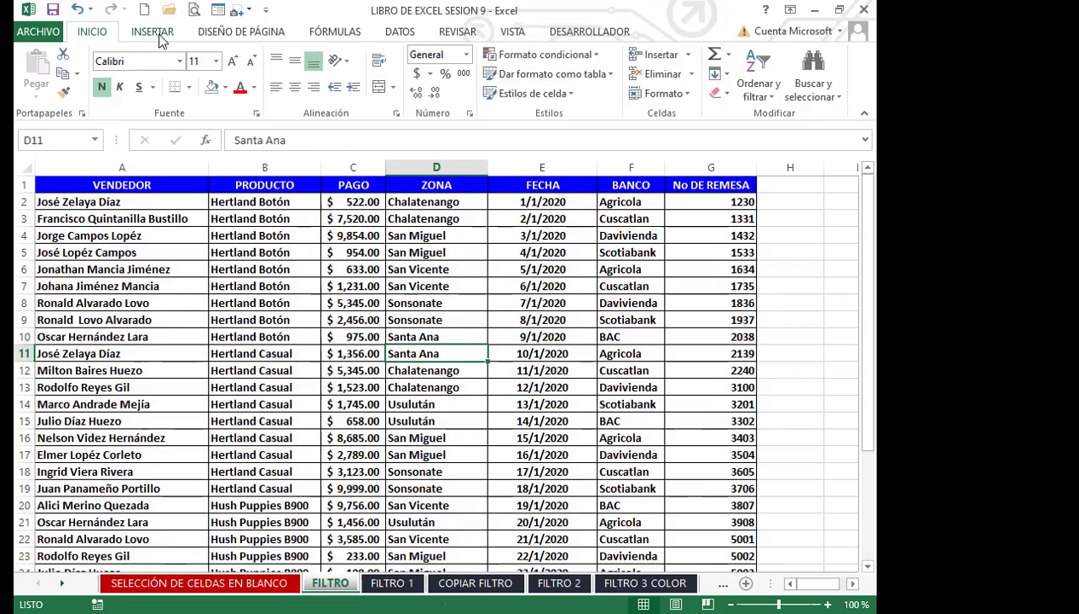
click(396, 34)
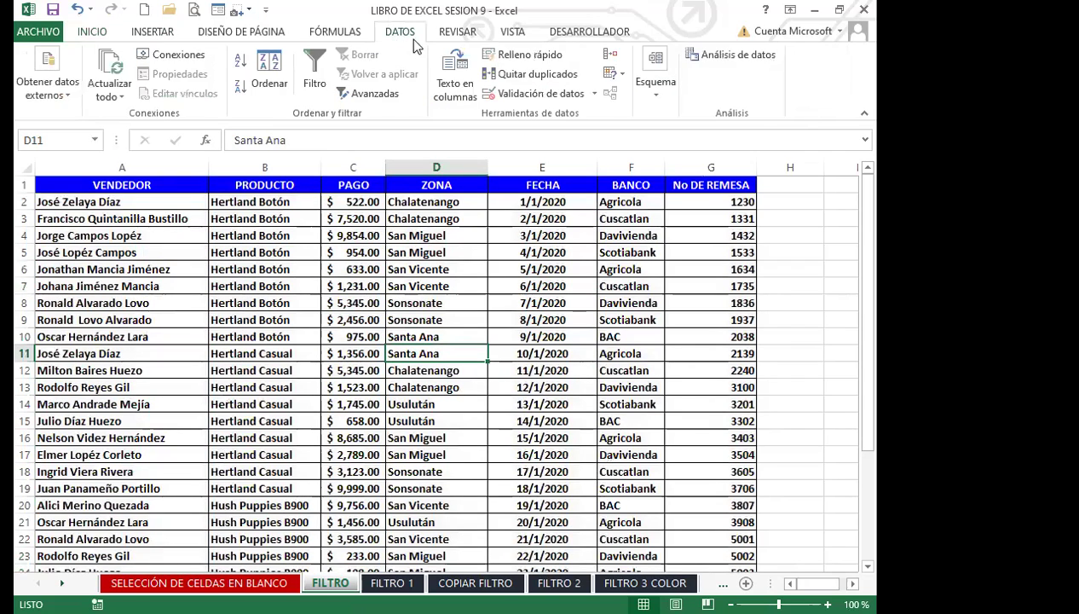
click(320, 68)
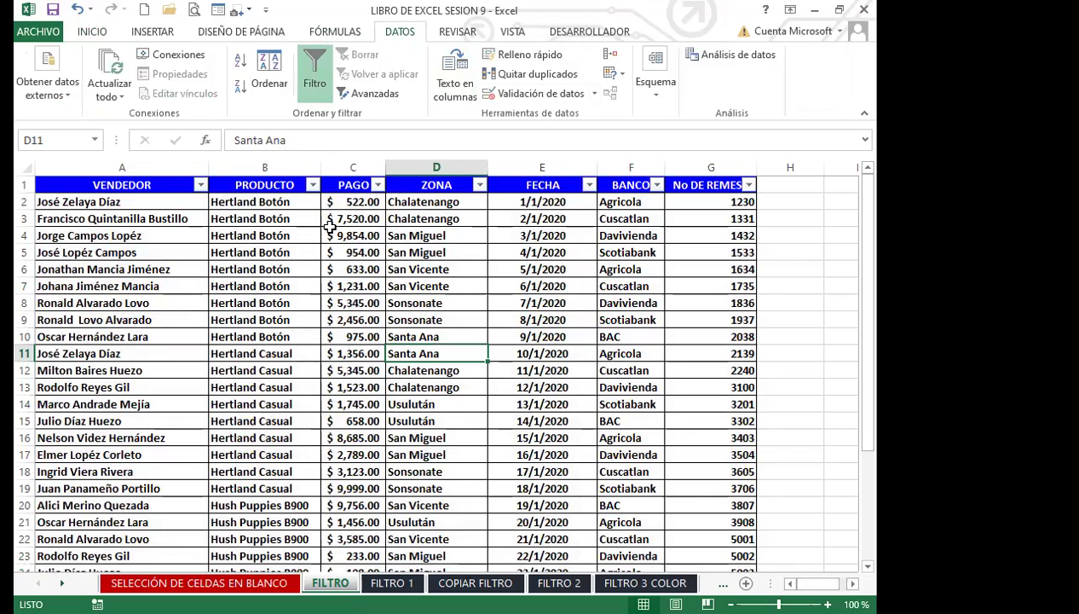
click(589, 185)
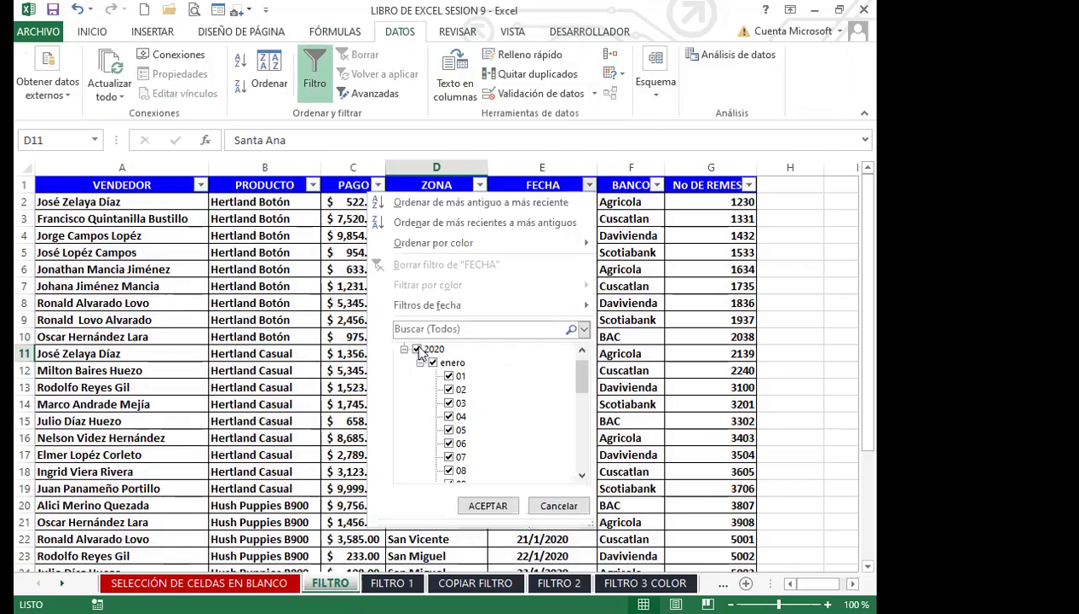
click(433, 363)
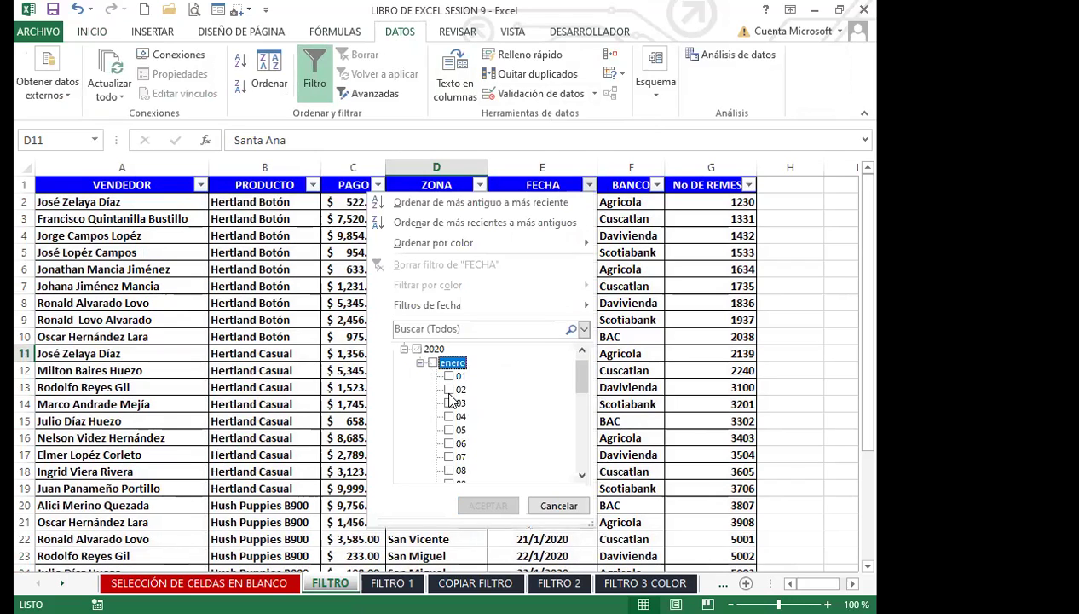
click(448, 402)
click(448, 416)
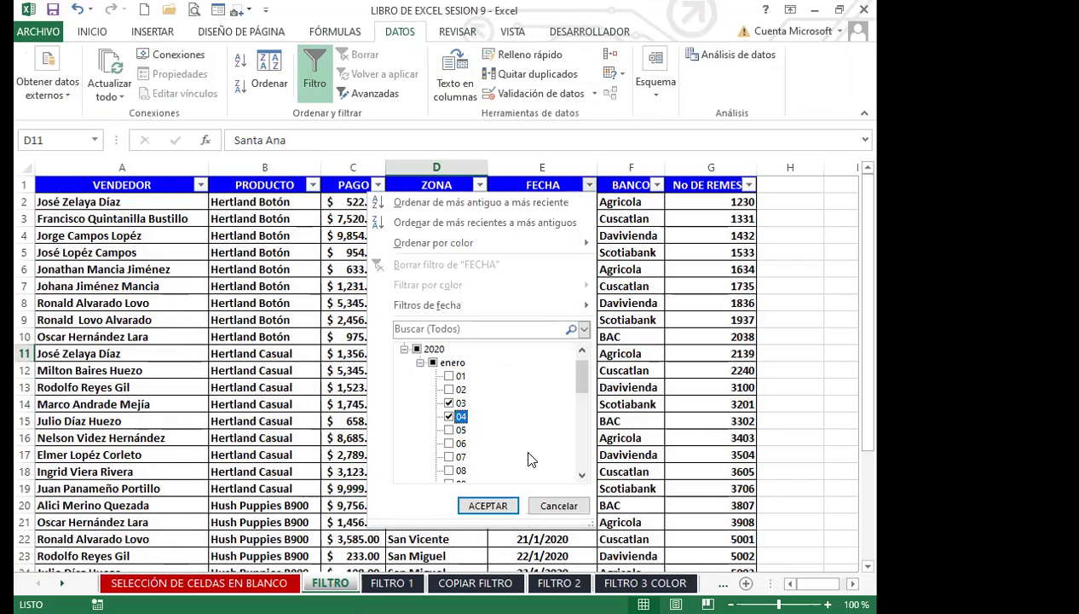
click(487, 506)
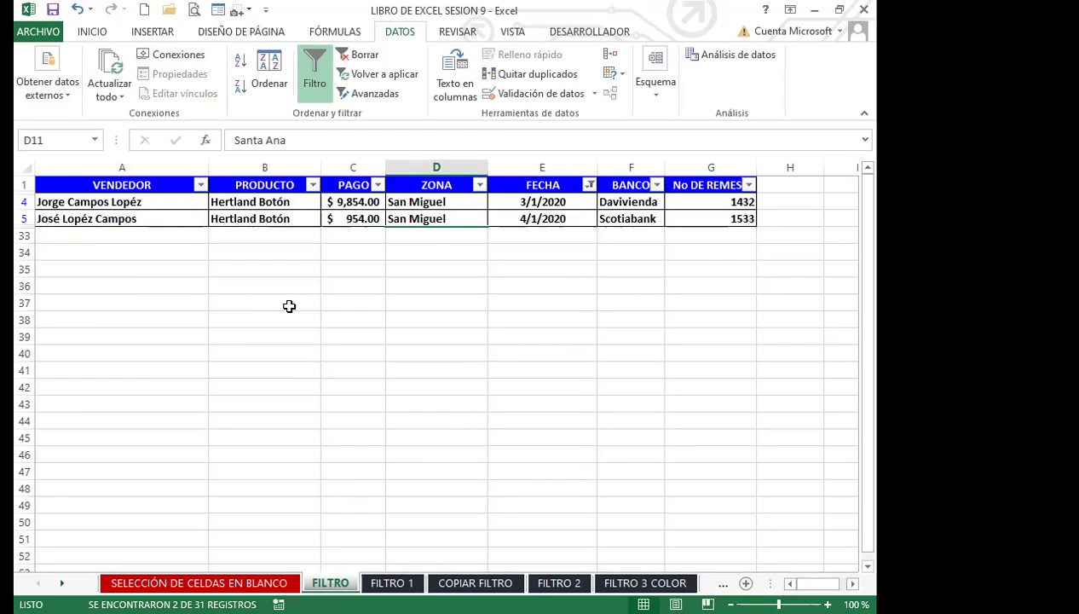
- Turn off the sales table's filter and turn it on again from the BANCO header in F1
click(322, 75)
click(322, 75)
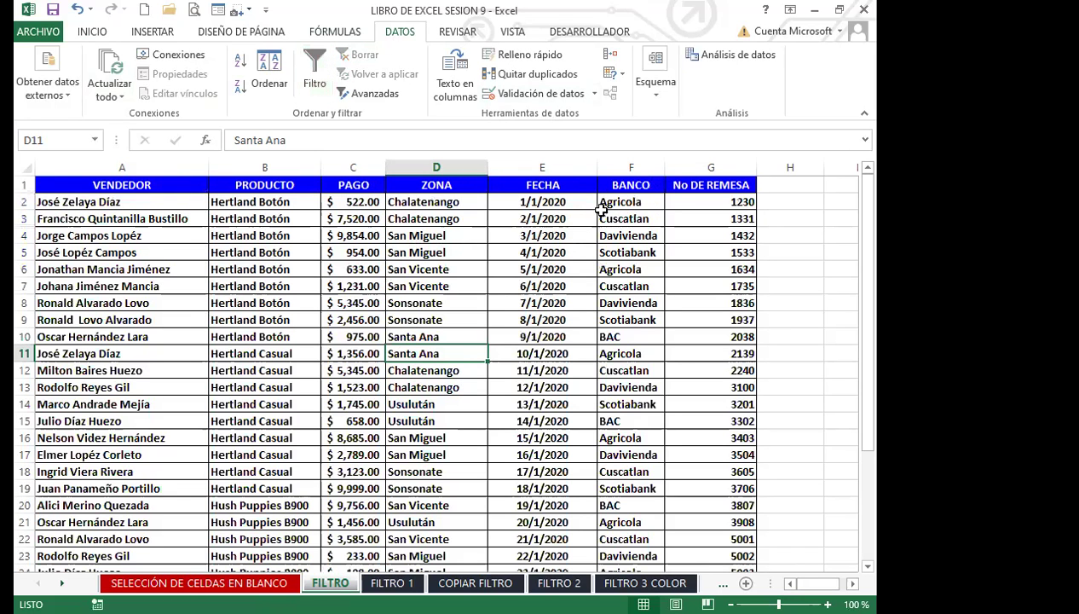
click(636, 177)
click(315, 75)
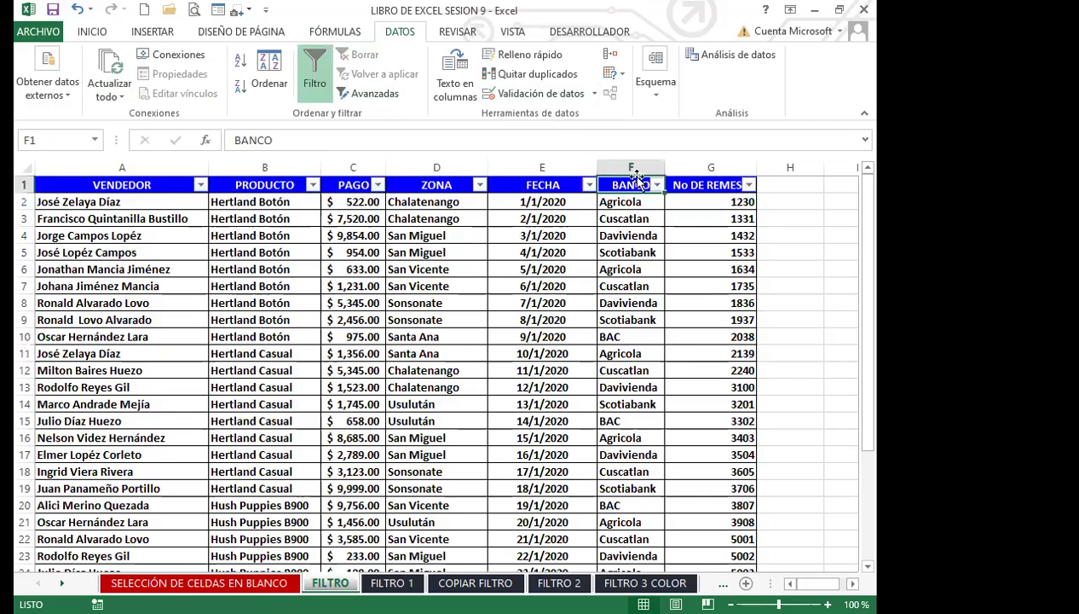
- Filter the BANCO column to show only BAC, Cuscatlan and Davivienda
click(657, 186)
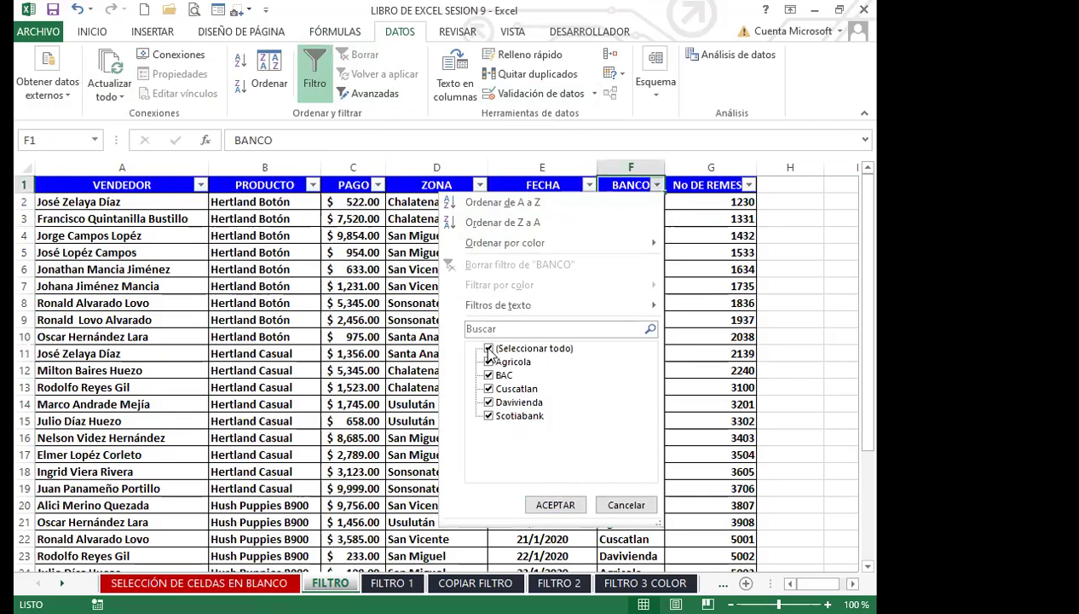
click(489, 351)
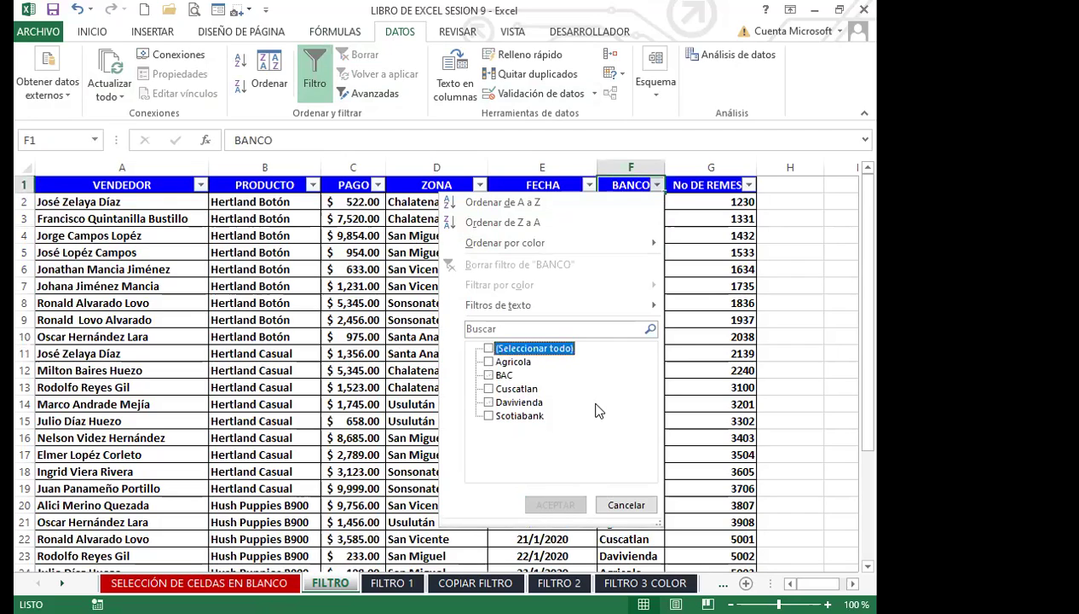
click(489, 376)
click(490, 389)
click(491, 403)
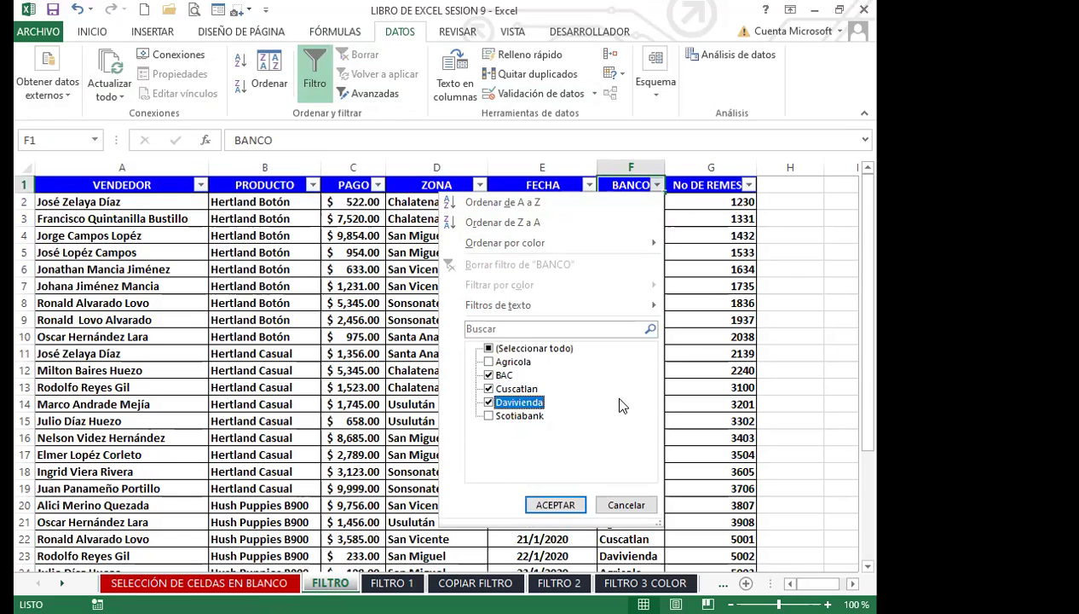
click(555, 505)
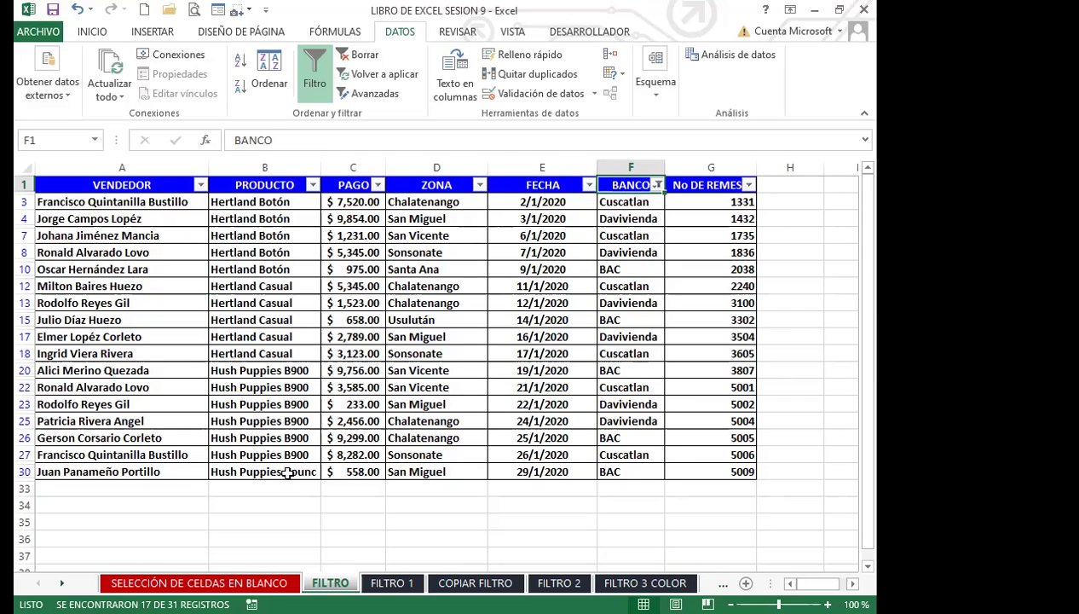
click(426, 503)
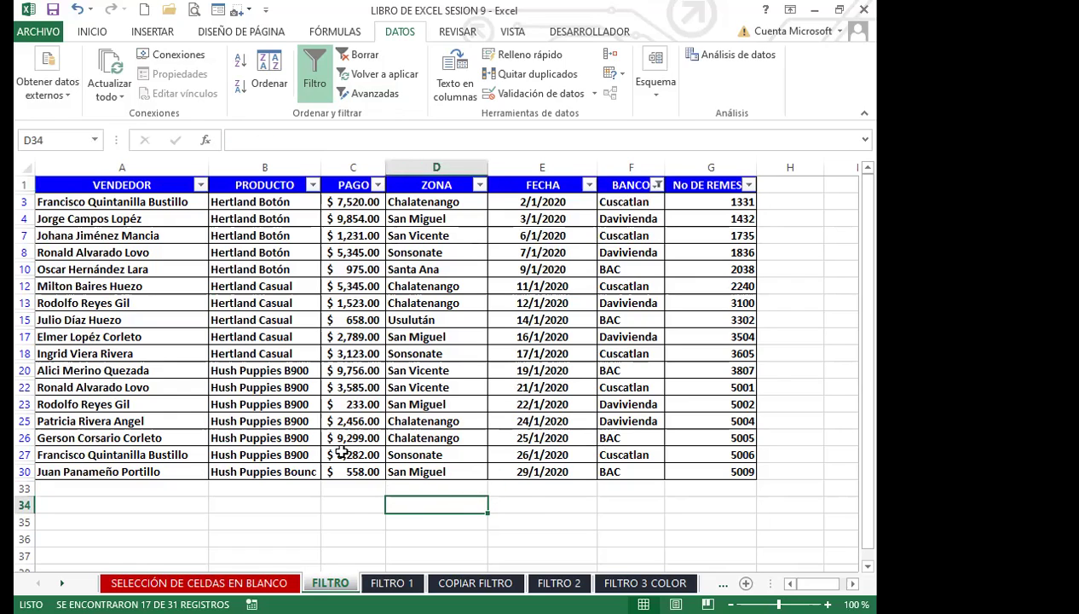
- Turn off the sales table's filter and turn it on again from cell A2 in the VENDEDOR column
click(627, 166)
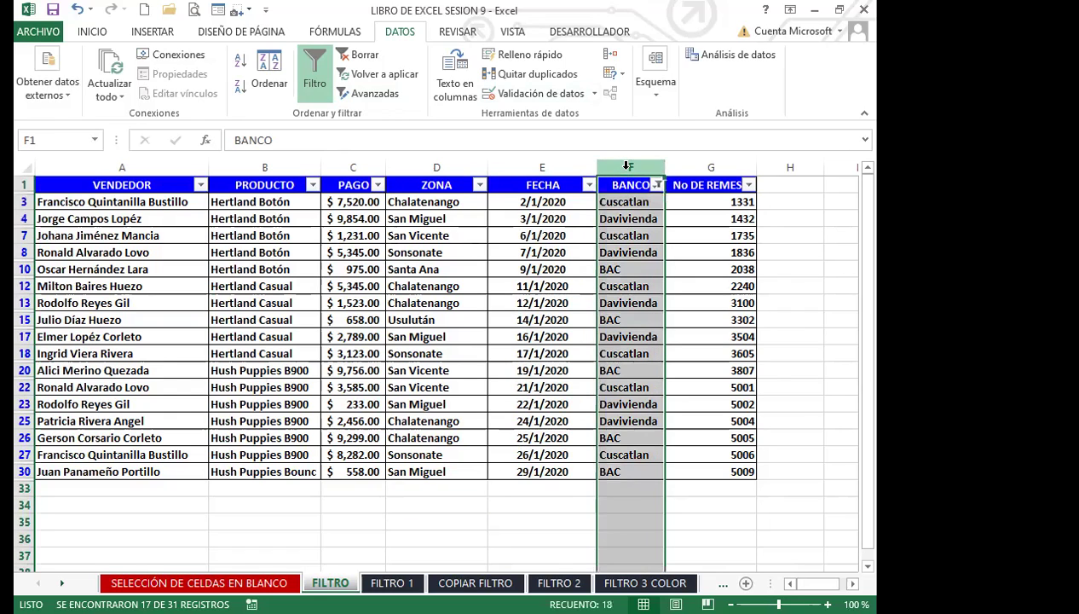
click(542, 218)
click(315, 64)
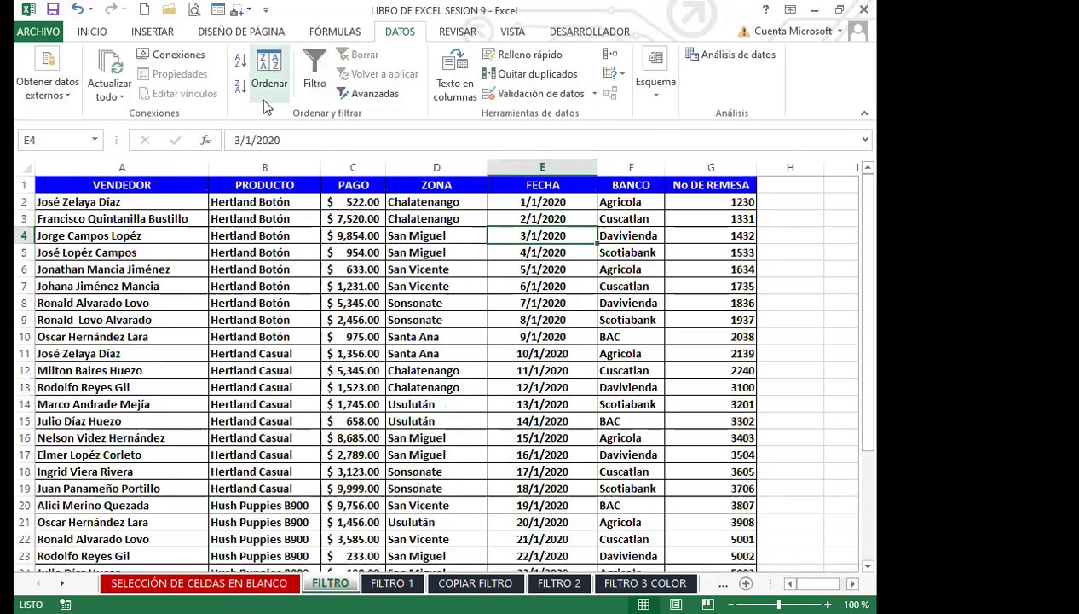
click(202, 202)
click(314, 61)
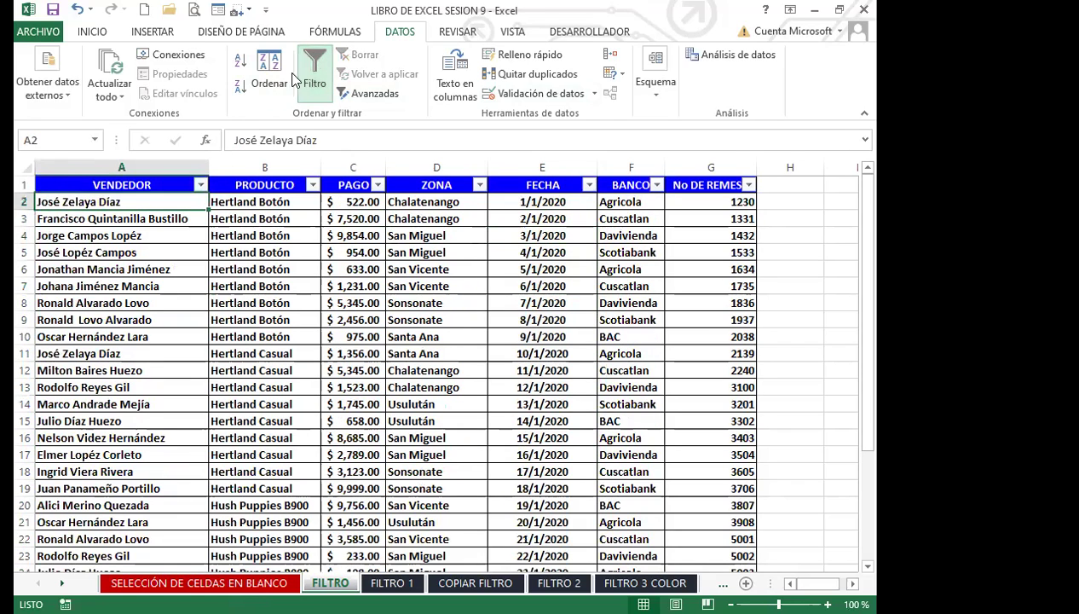
click(183, 233)
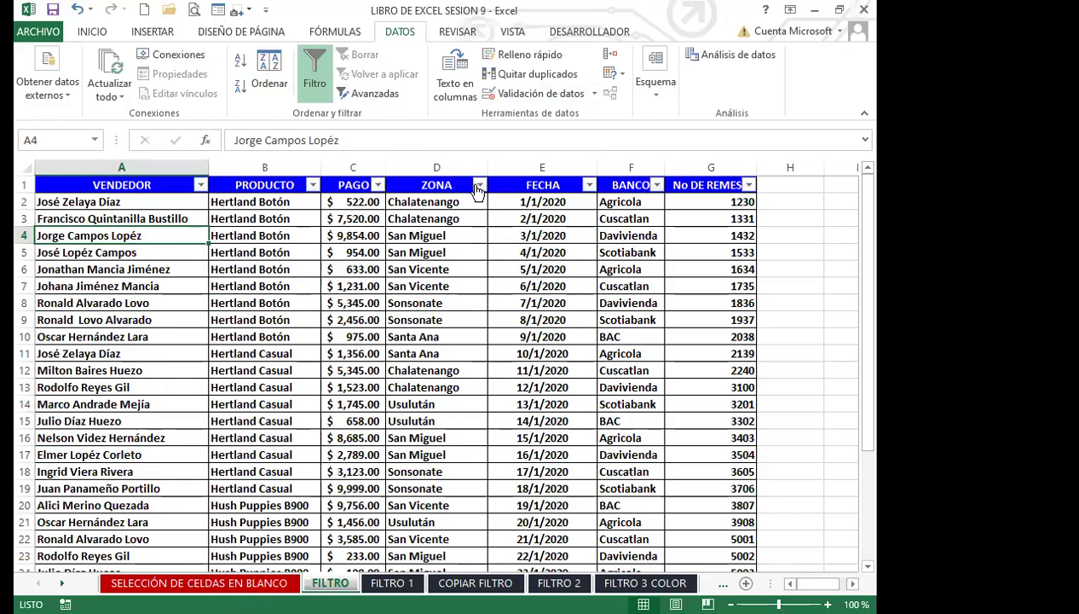
- Filter the BANCO column to show only Agricola, Davivienda and Scotiabank
click(657, 185)
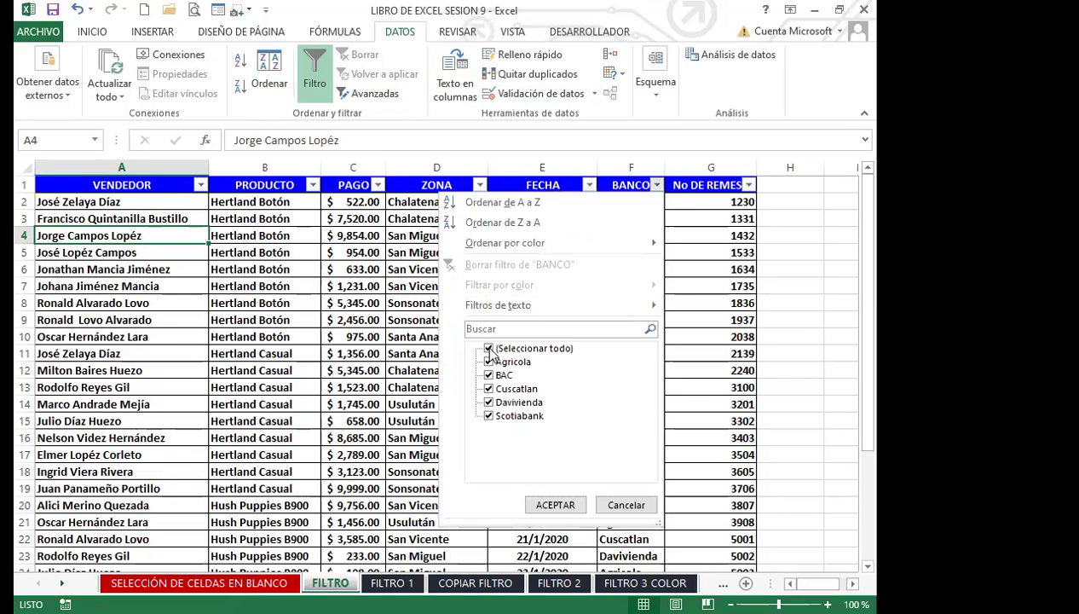
click(489, 350)
click(488, 362)
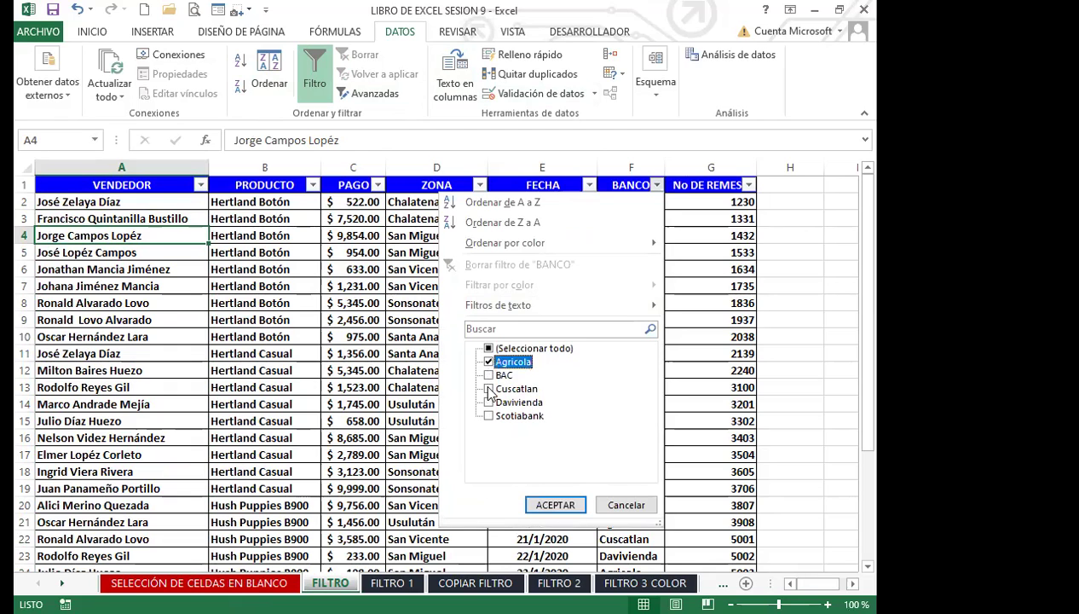
click(489, 403)
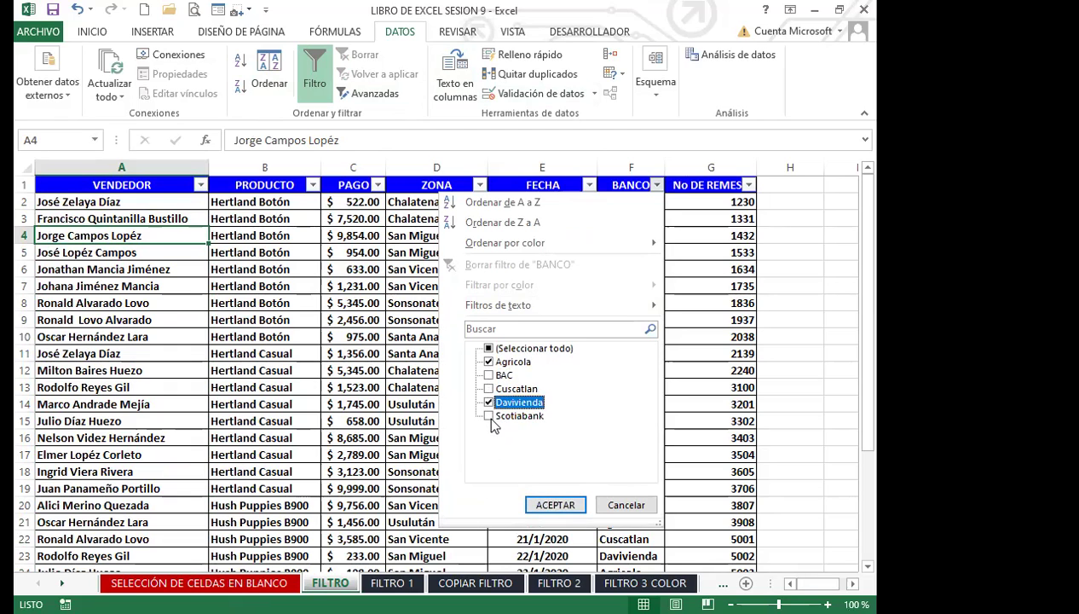
click(488, 416)
click(549, 506)
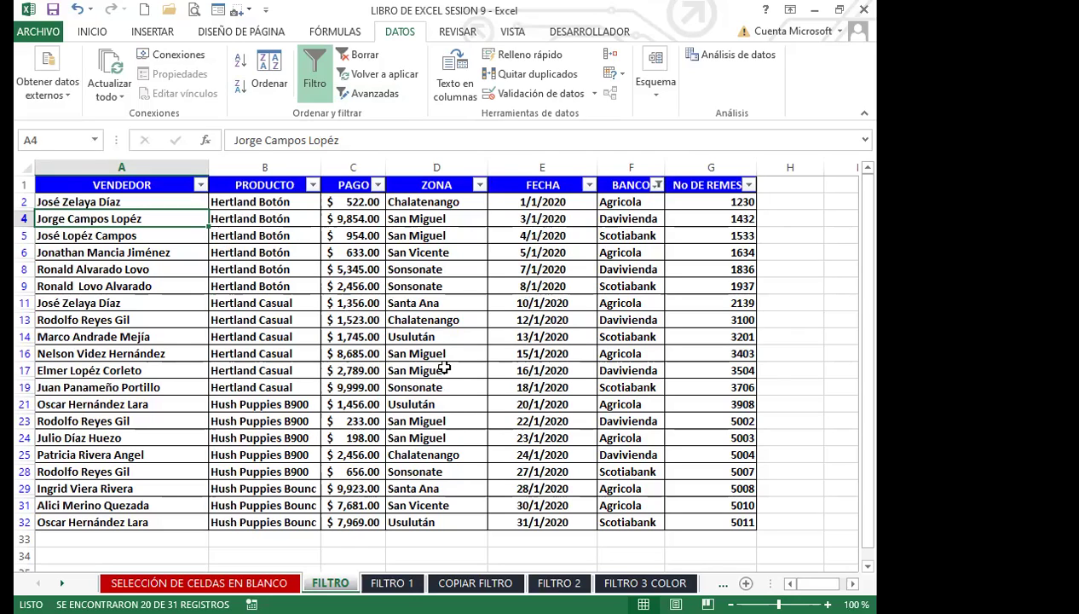
- Filter the ZONA column to show only San Miguel, San Vicente, Santa Ana and Sonsonate
click(480, 187)
click(312, 349)
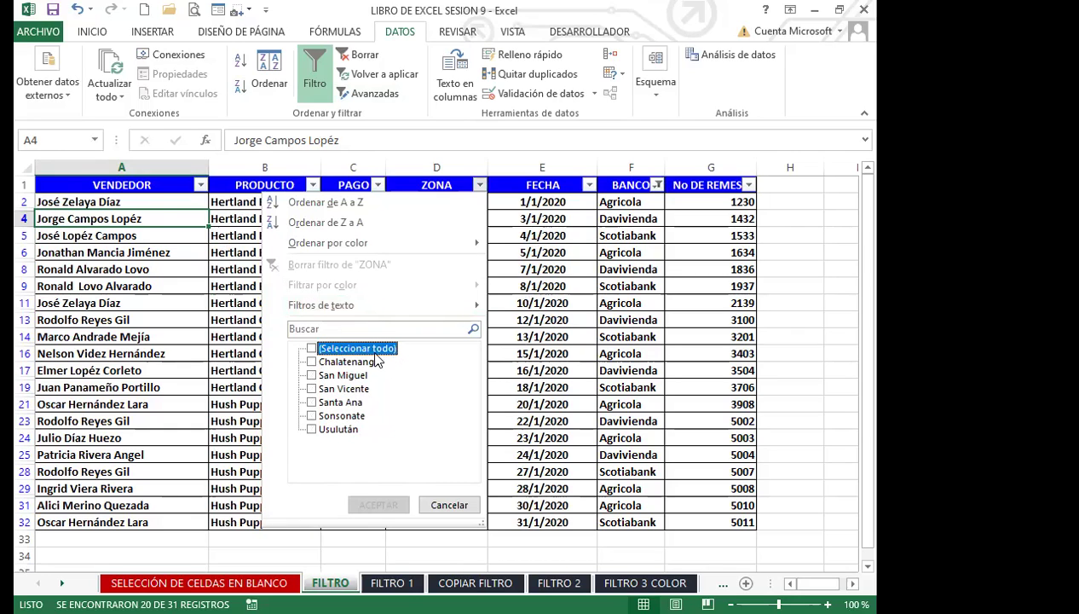
click(312, 375)
click(311, 389)
click(312, 403)
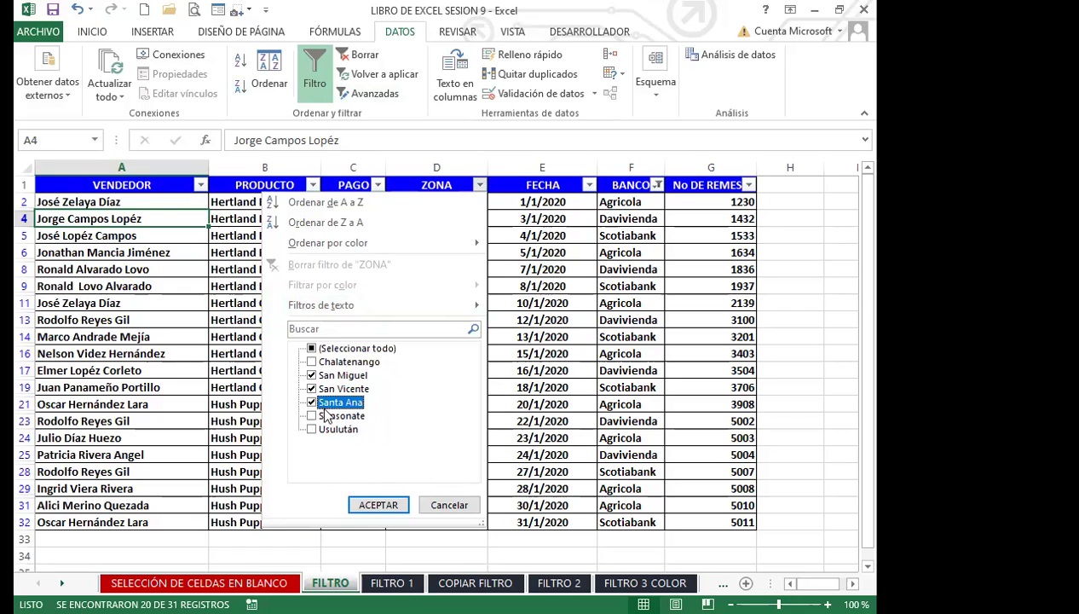
click(312, 416)
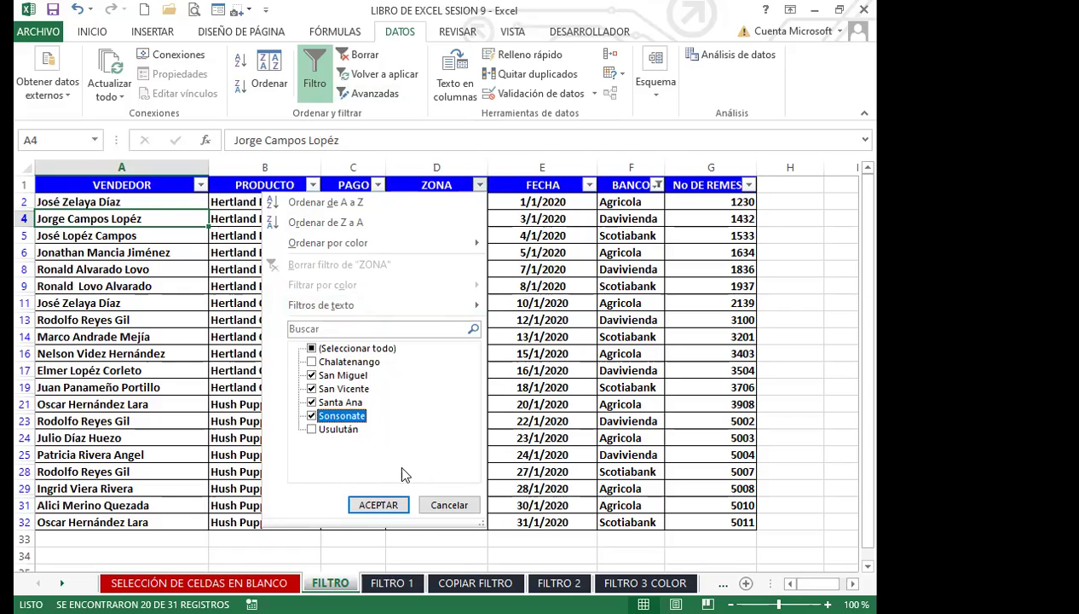
click(378, 504)
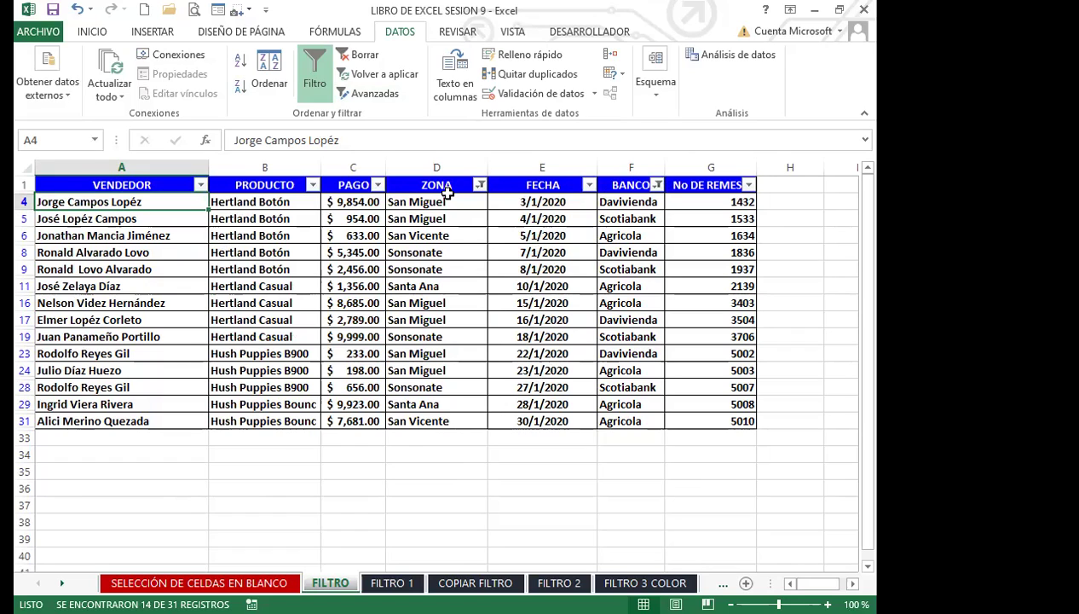
- Filter the PRODUCTO column to exclude Hertland Botón, keeping Hertland Casual, Hush Puppies B900 and Hush Puppies Bounc
click(314, 185)
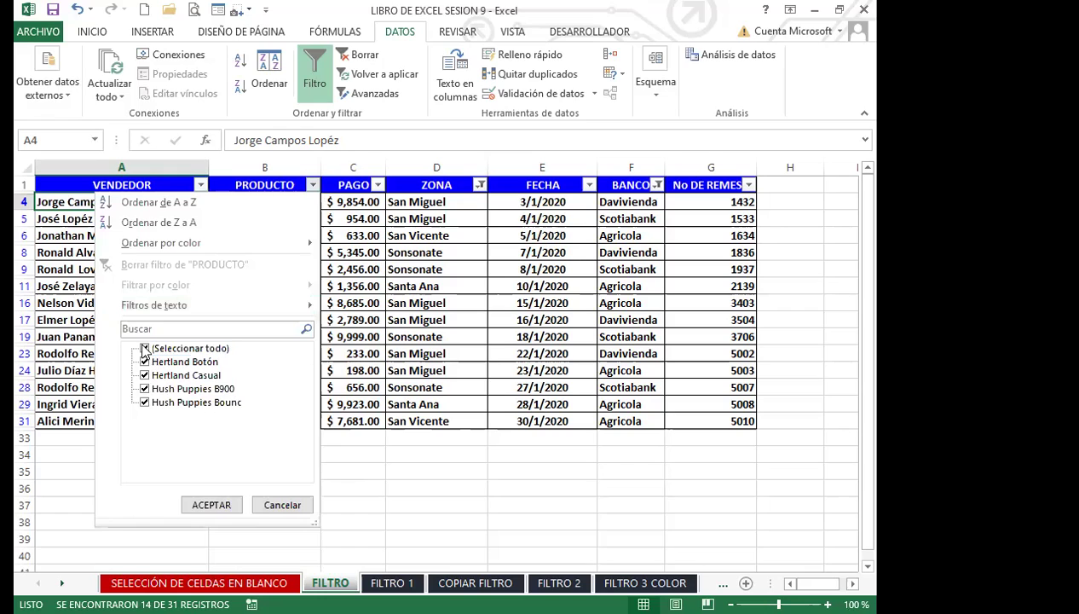
click(145, 349)
click(144, 364)
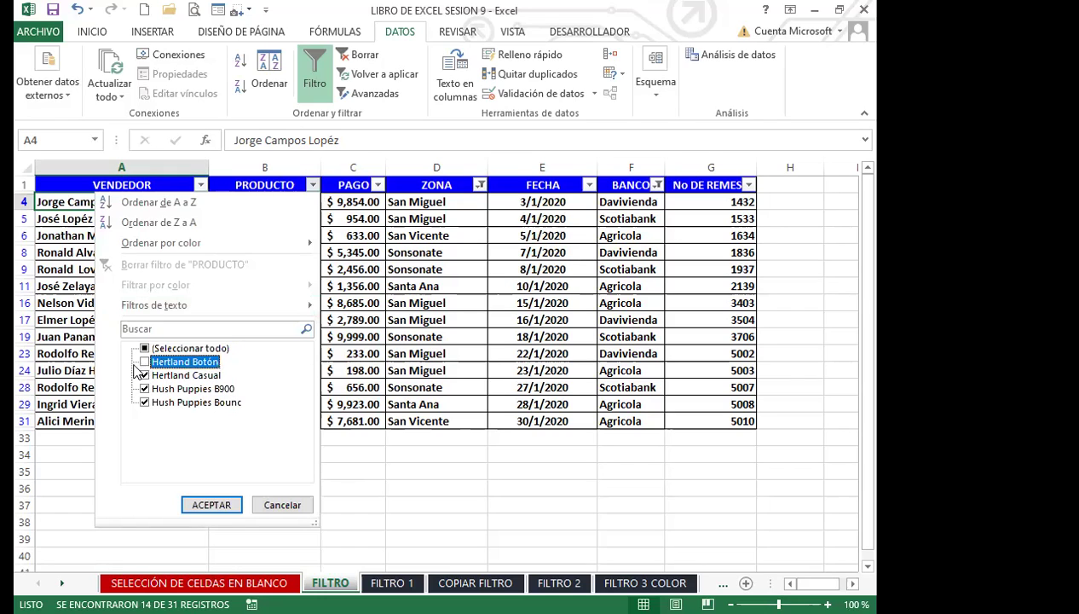
click(211, 505)
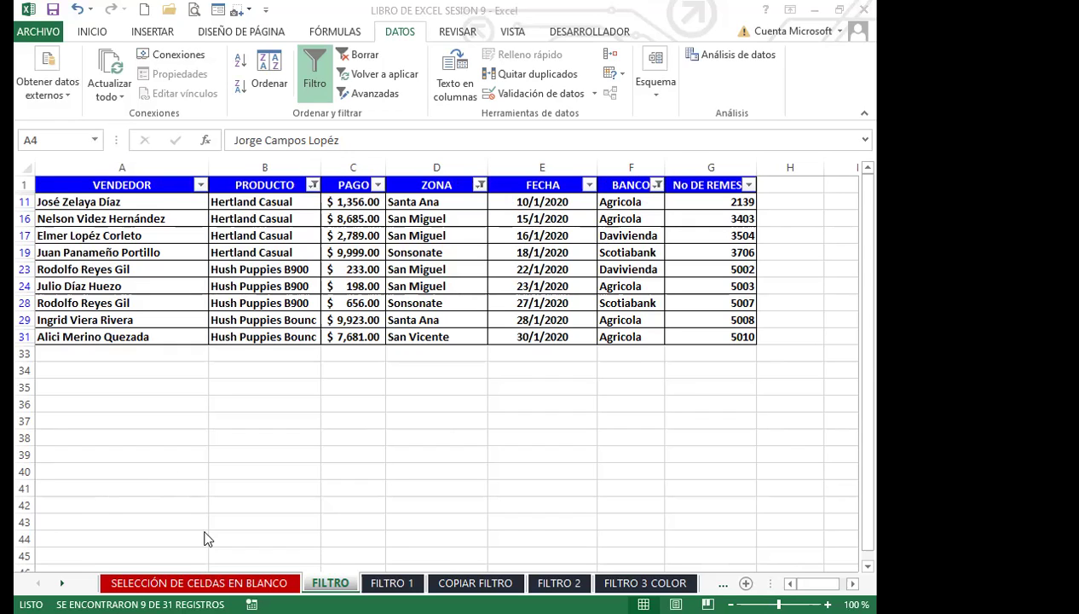
- Copy the filtered sales table, from the VENDEDOR header through the last visible No DE REMESA value
drag(102, 188, 733, 353)
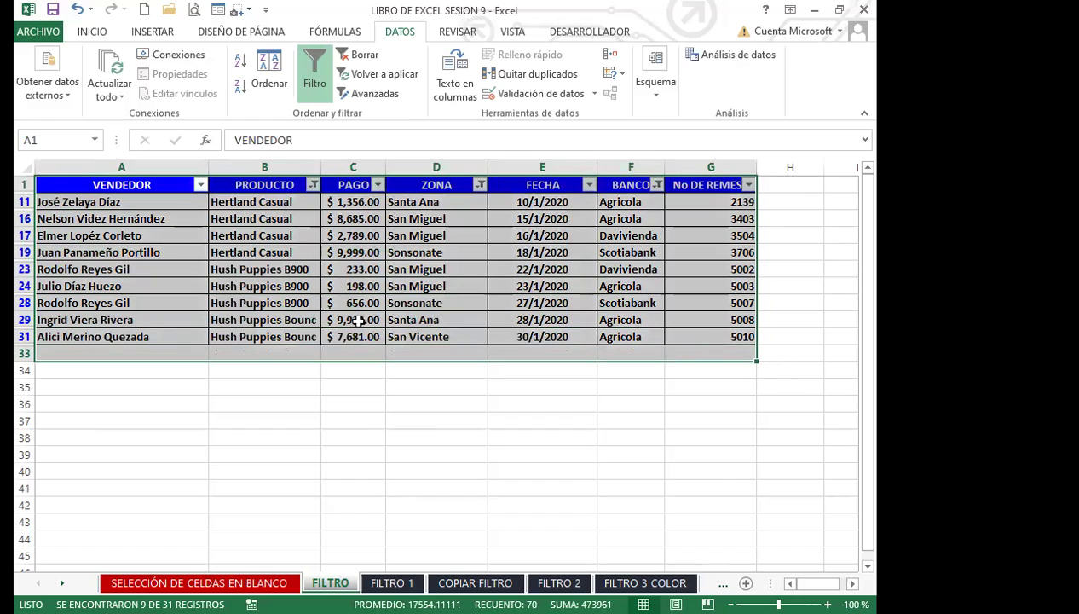
click(260, 252)
drag(141, 186, 691, 337)
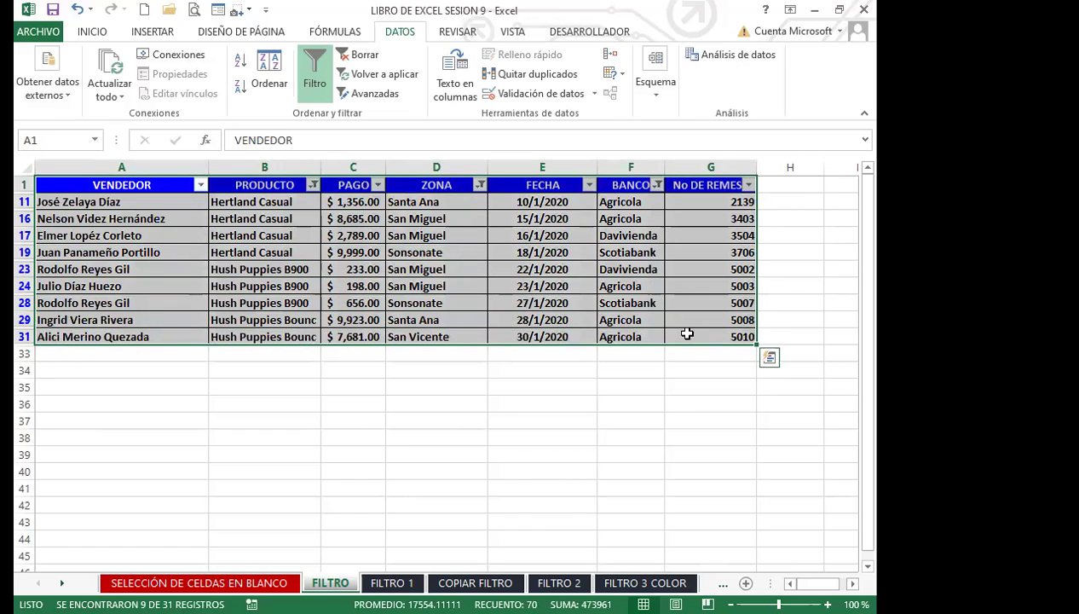
click(94, 34)
click(64, 73)
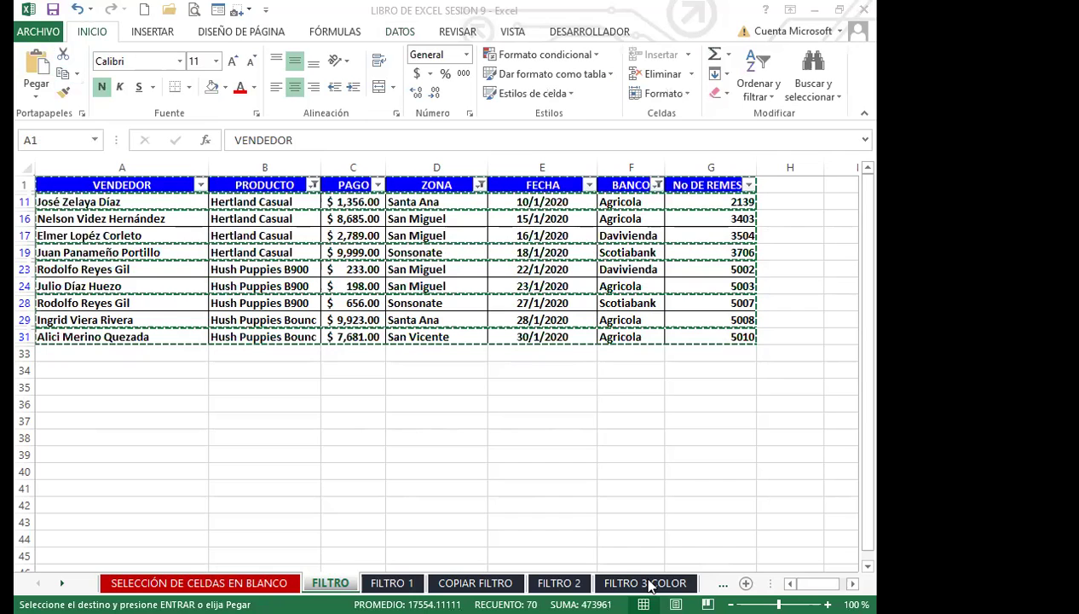
- Add a new sheet after FILTRO and paste the copied filtered rows starting at A1
click(745, 583)
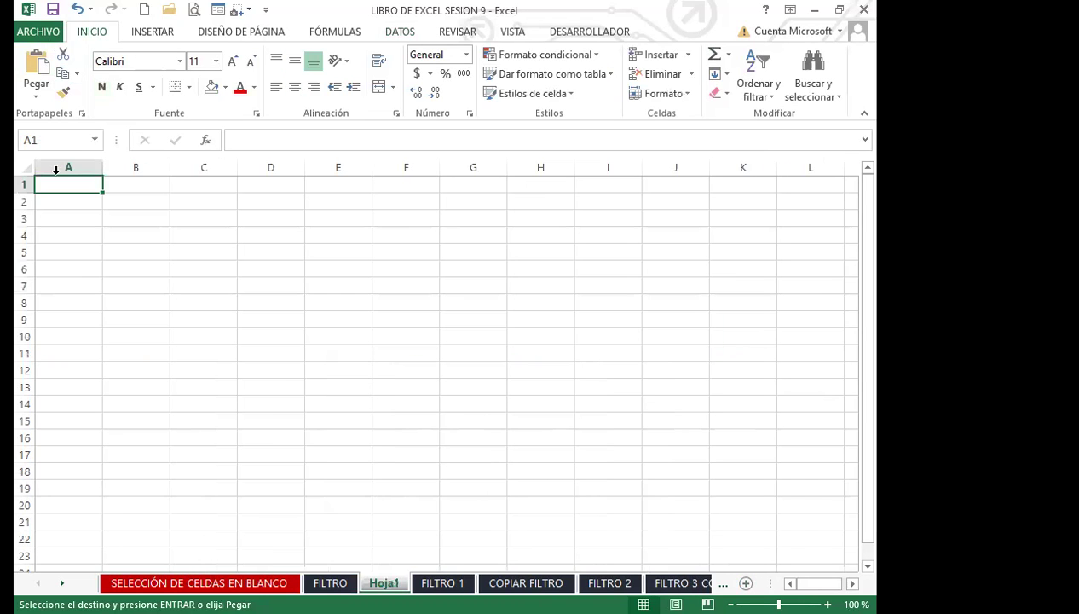
click(28, 166)
key(ctrl+v)
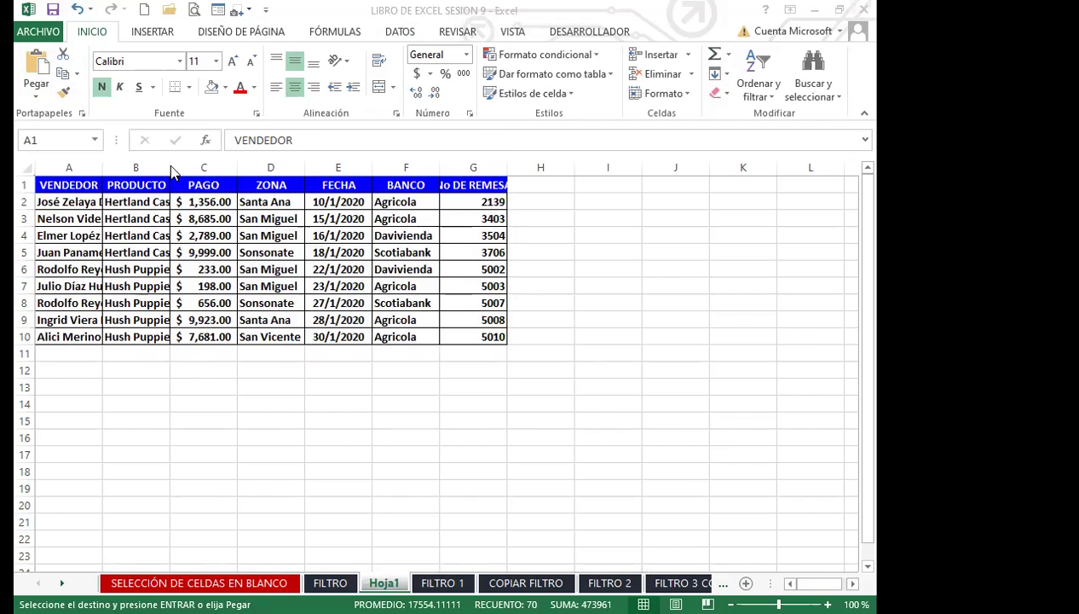
- Widen the VENDEDOR, PRODUCTO and No DE REMESA columns of the pasted table to fit their contents
drag(171, 171, 215, 167)
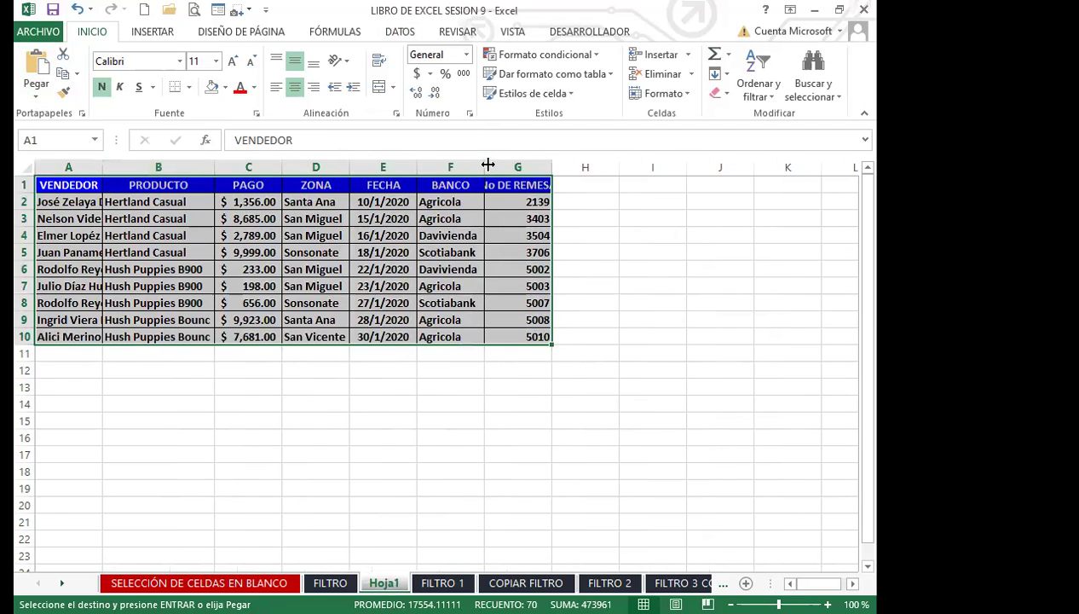
click(383, 369)
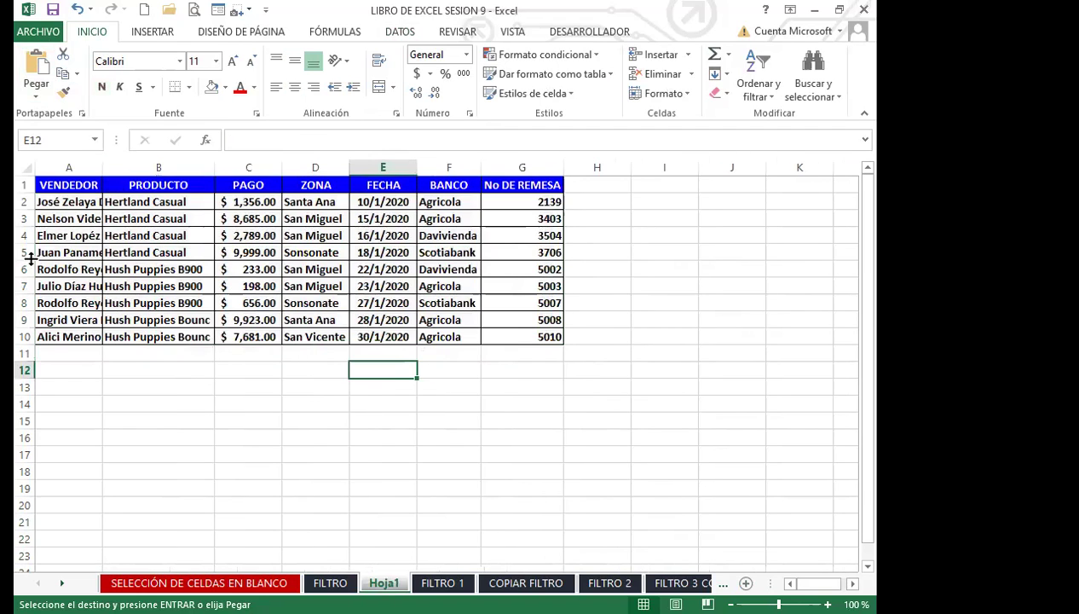
double_click(103, 167)
click(189, 451)
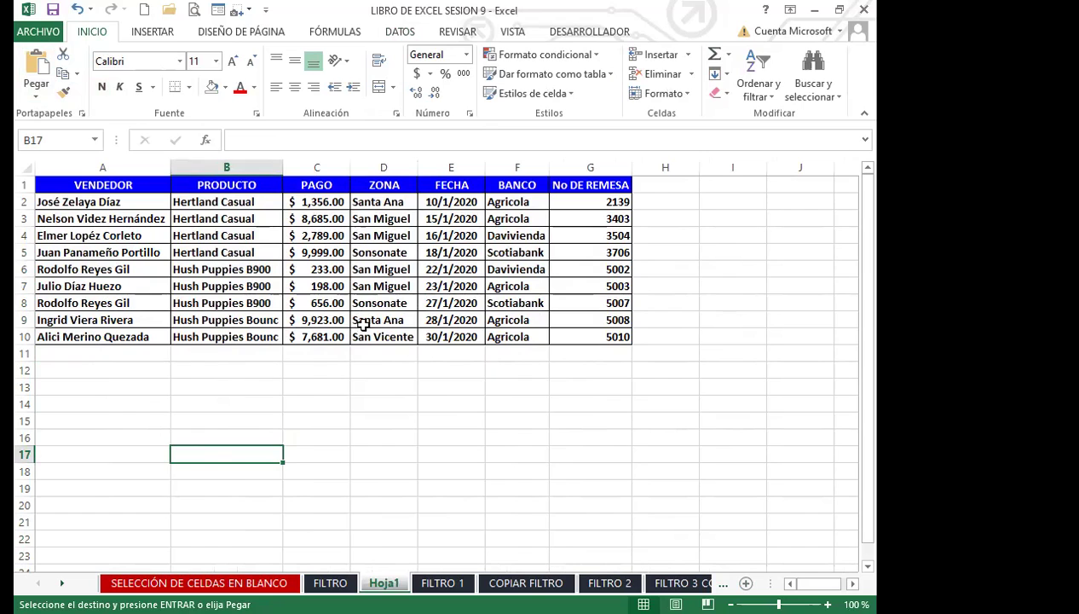
click(293, 371)
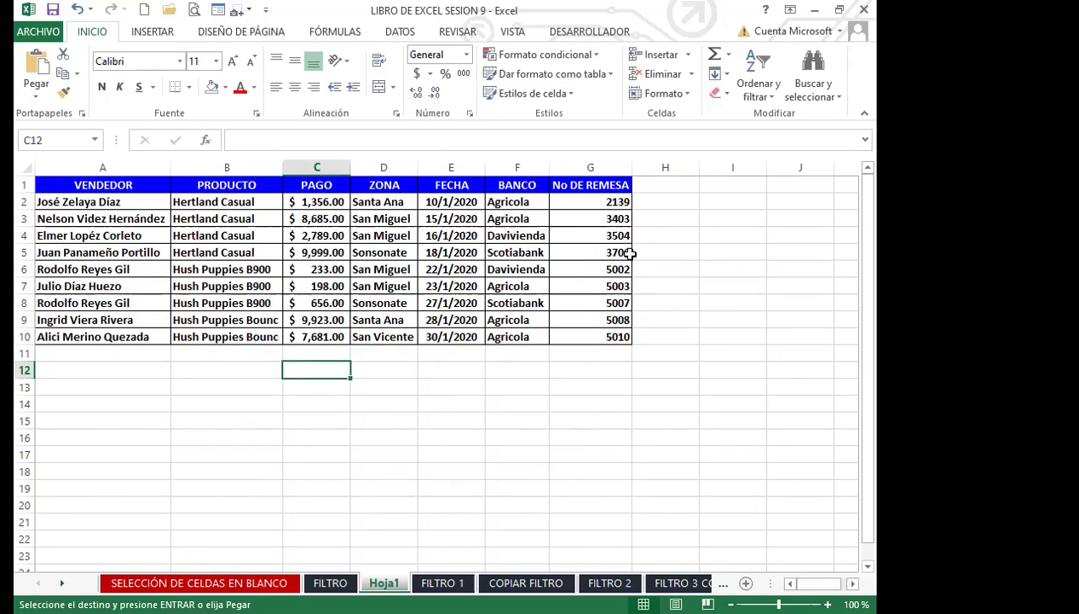
drag(492, 368, 467, 388)
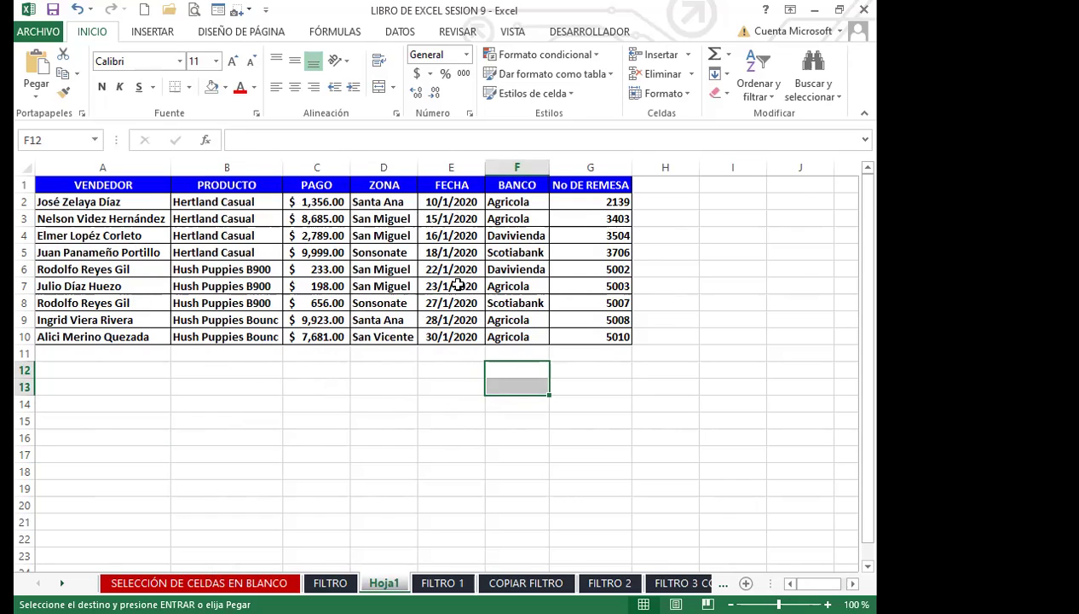
drag(82, 184, 619, 335)
click(493, 365)
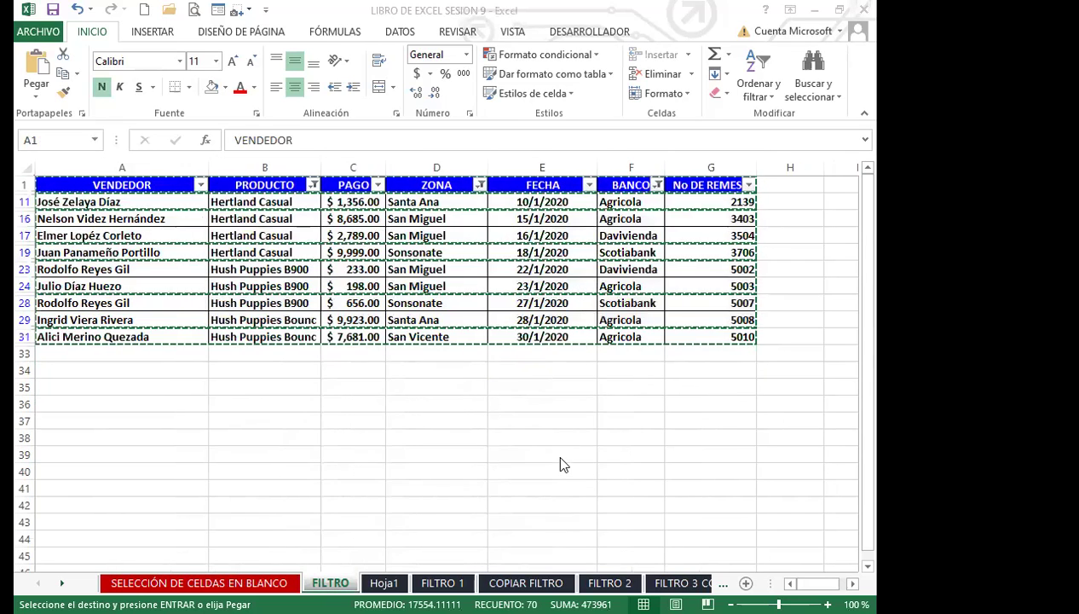
- Return to the FILTRO sheet, clear the copy selection, and turn off the sales table's filter
key(Escape)
click(436, 402)
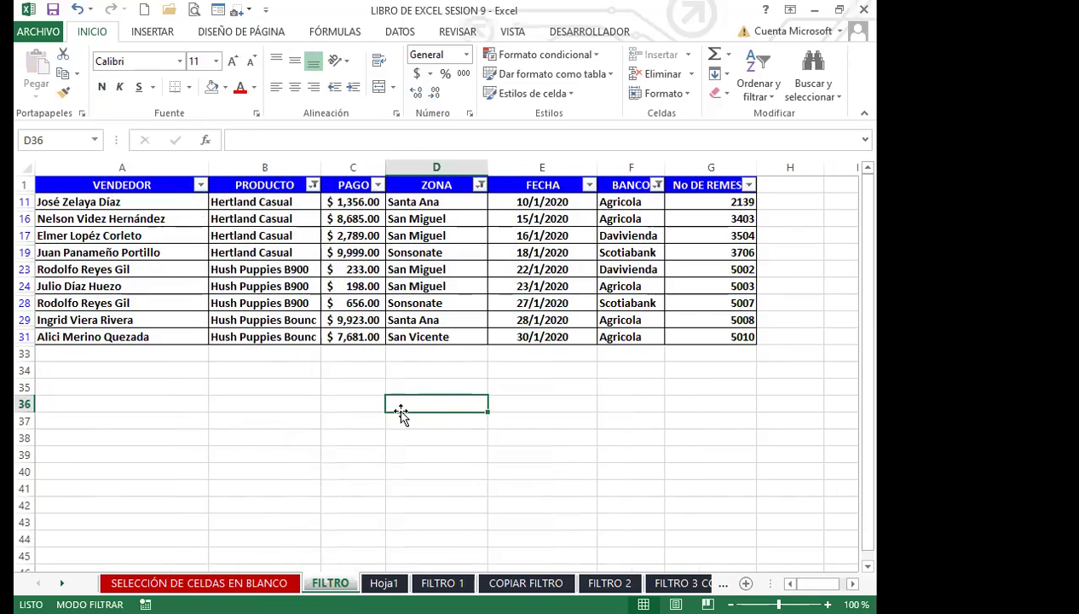
click(394, 32)
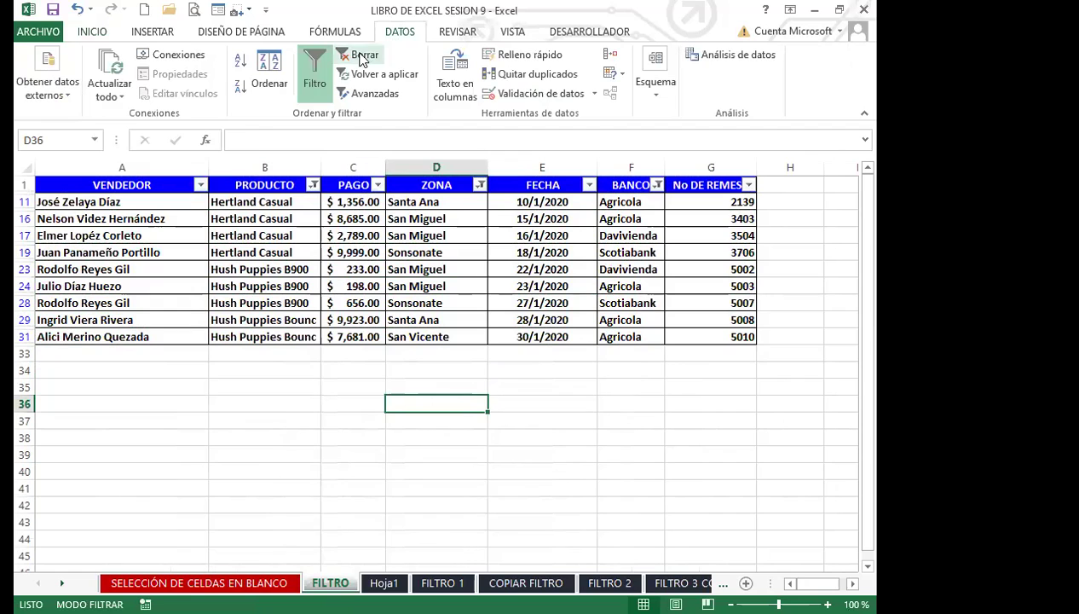
click(317, 70)
click(320, 72)
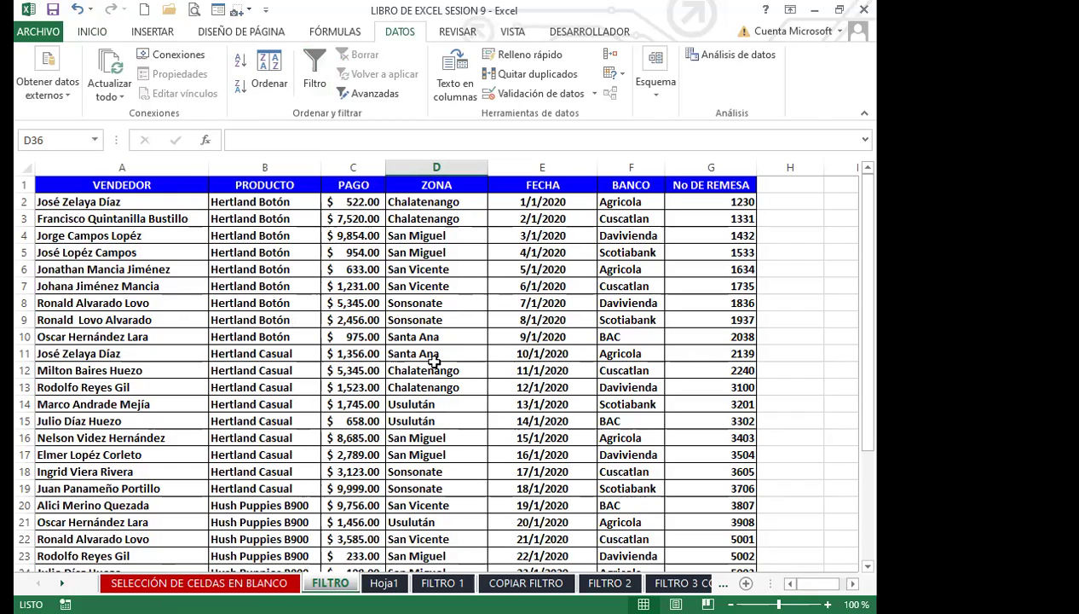
- Turn on the sales table's filter again from the PAGO header in C1
drag(405, 379, 432, 358)
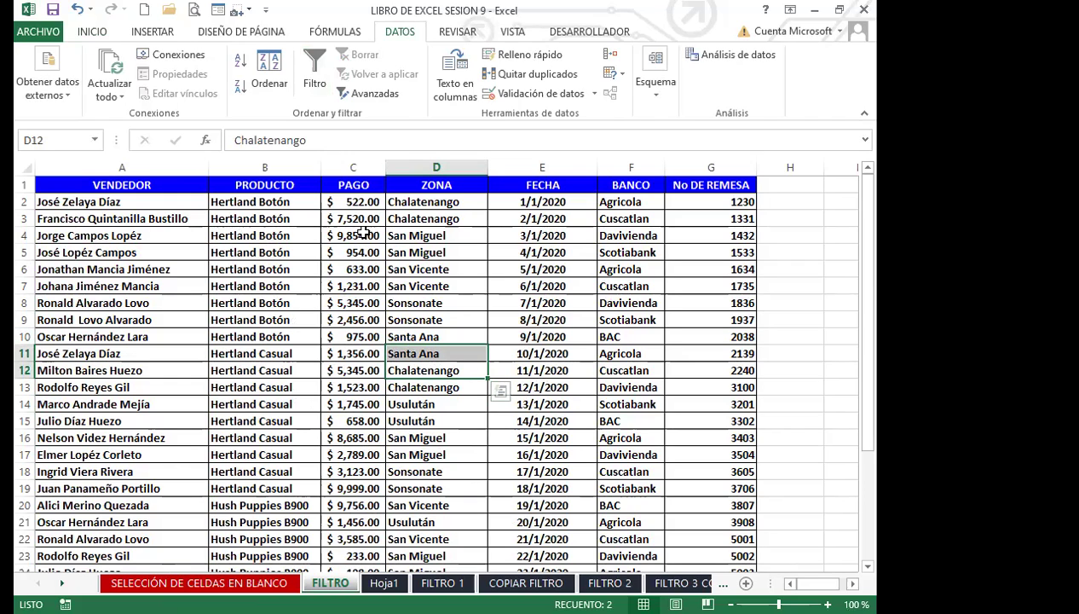
click(365, 188)
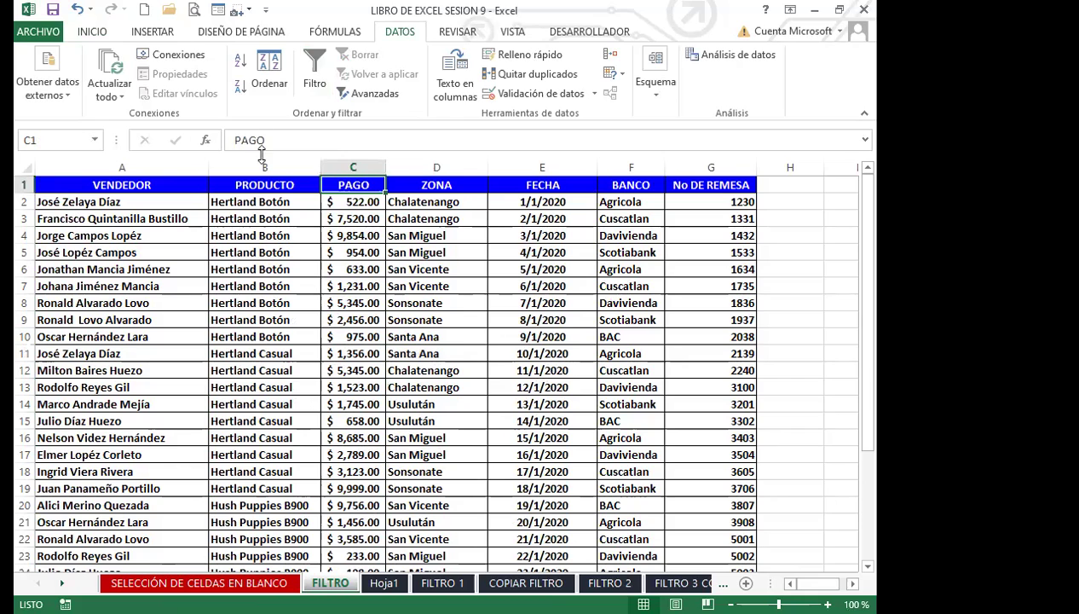
click(307, 64)
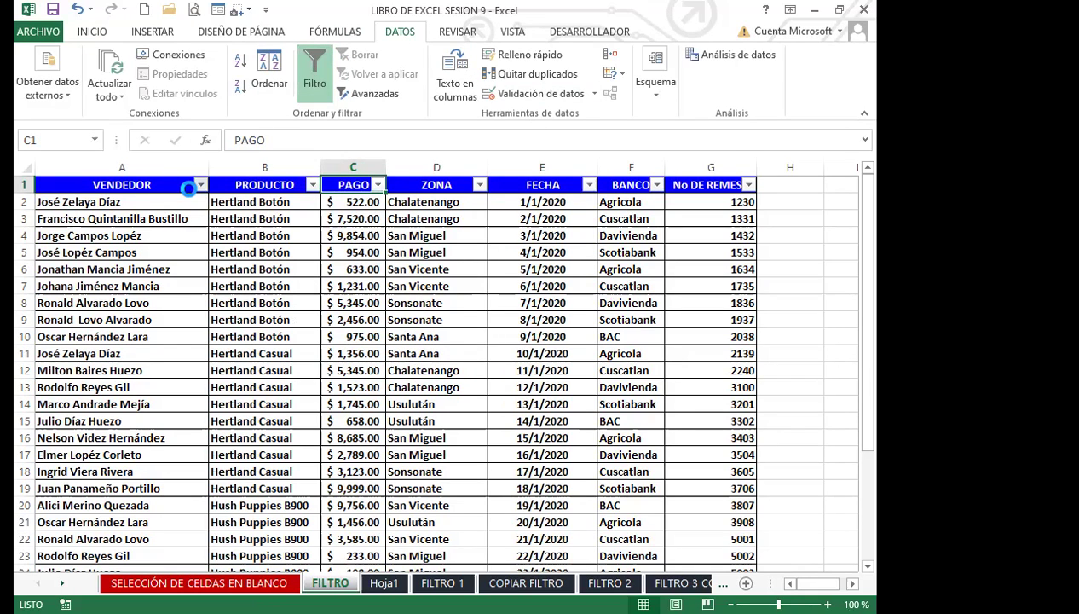
- Filter the VENDEDOR column to show only eight chosen sellers instead of the full list
click(199, 185)
click(62, 348)
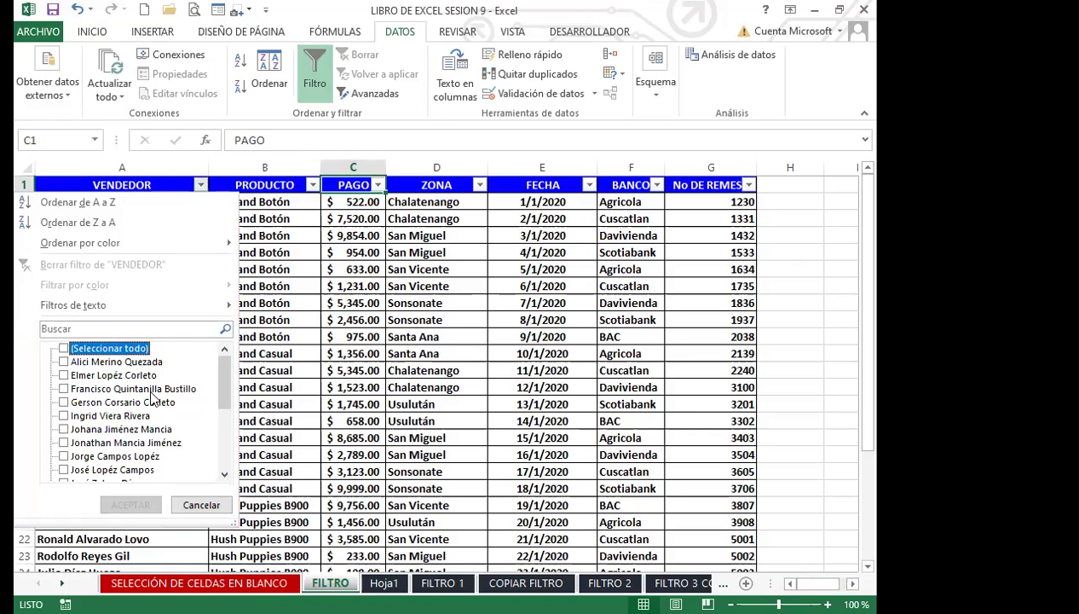
click(63, 403)
click(64, 416)
click(65, 443)
click(68, 457)
scroll(73, 464, down, 3)
click(64, 429)
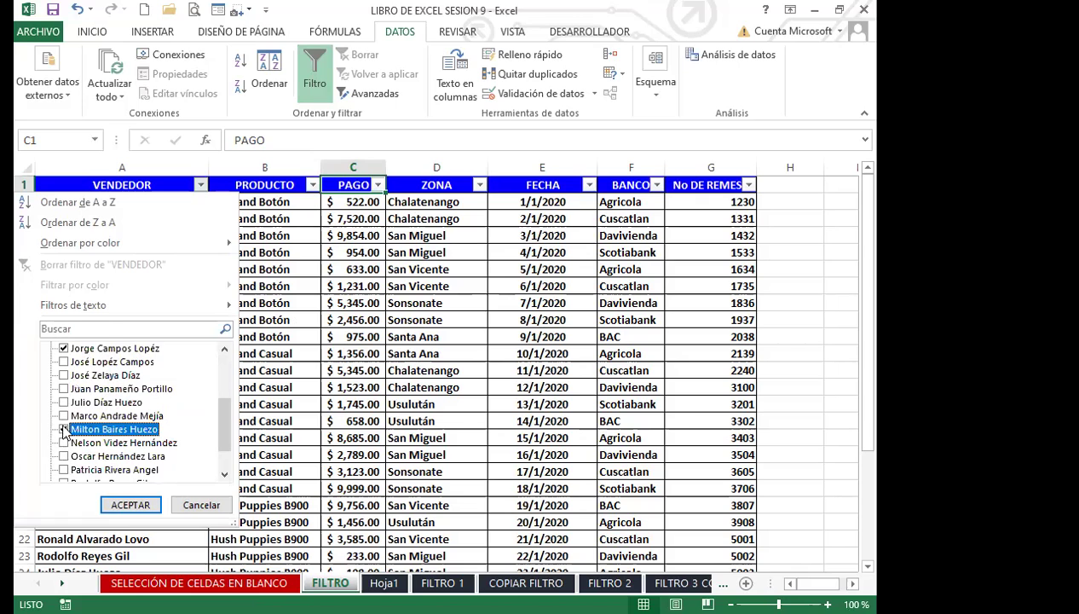
click(64, 402)
click(64, 376)
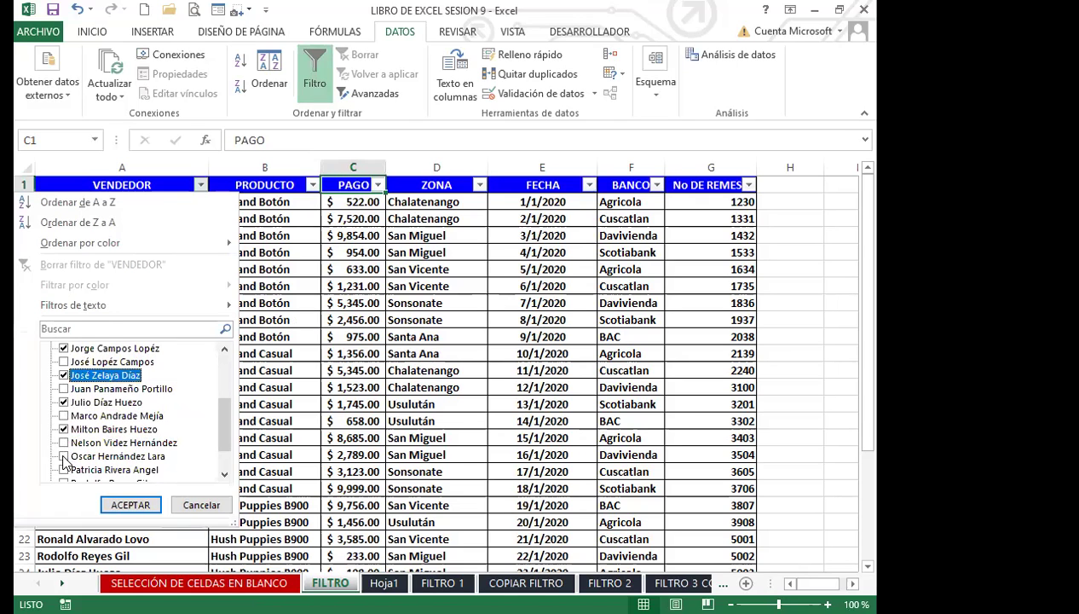
click(65, 458)
click(132, 505)
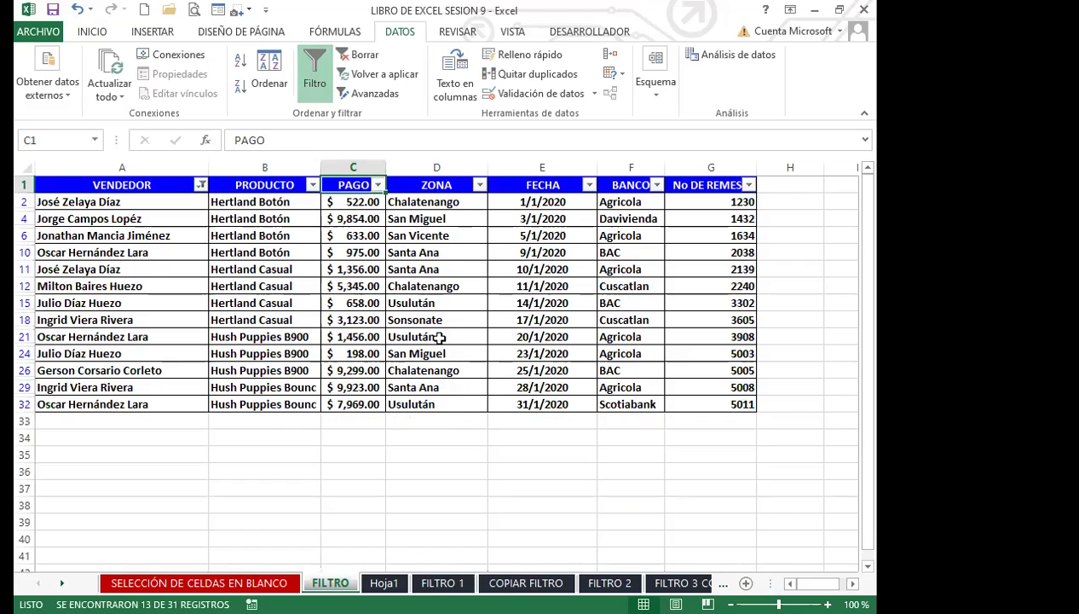
- Filter the ZONA column to show only San Vicente, Santa Ana and Sonsonate
click(479, 185)
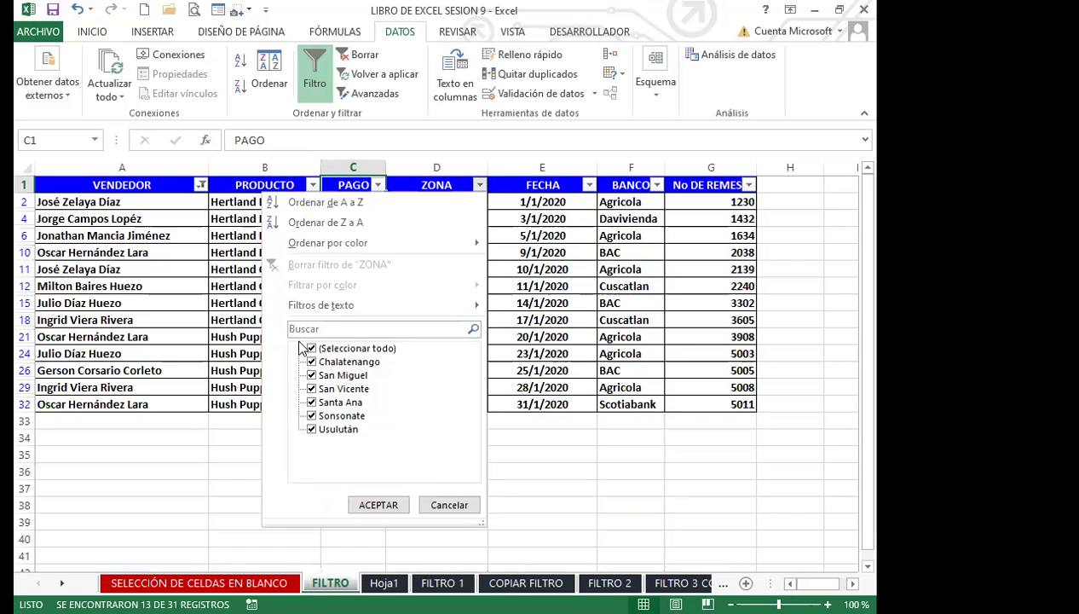
click(312, 348)
click(312, 389)
click(312, 403)
click(312, 416)
click(378, 504)
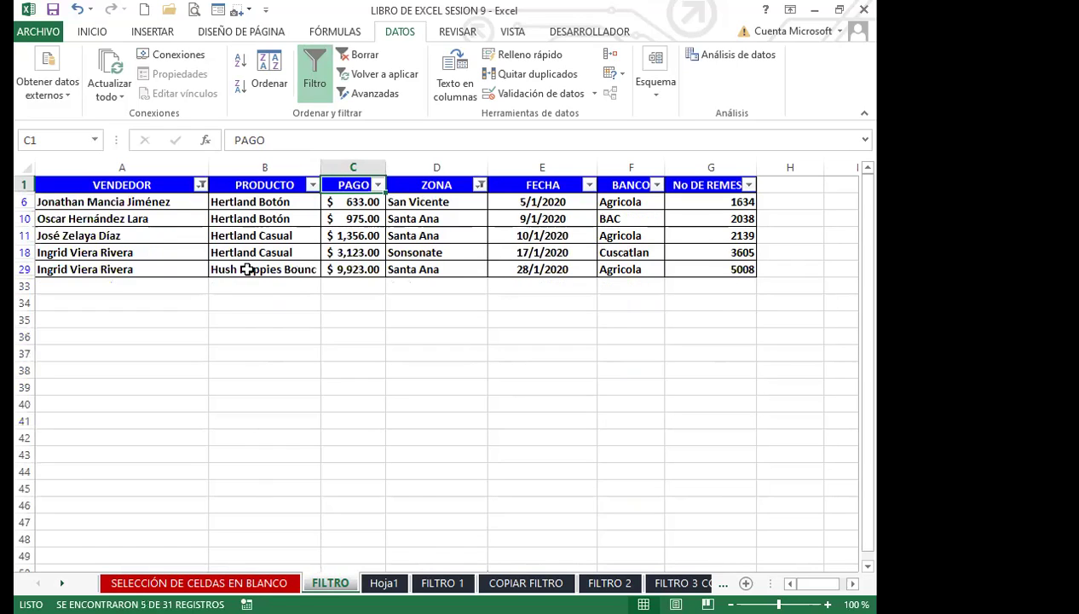
- Filter the BANCO column to show only Agricola, then select an empty cell below the table
click(657, 186)
click(489, 349)
click(489, 362)
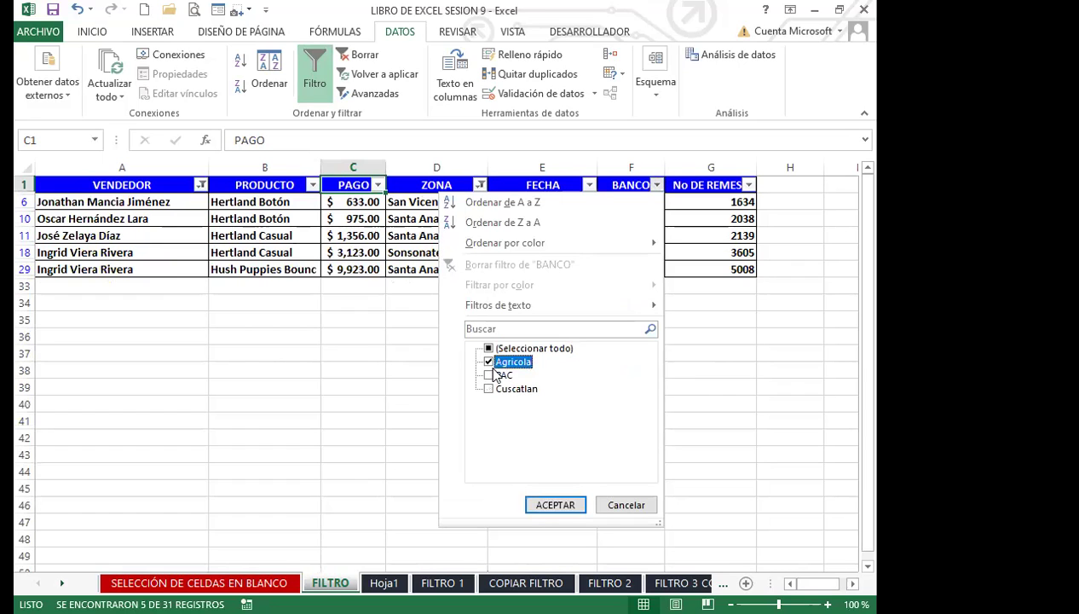
click(555, 505)
click(493, 341)
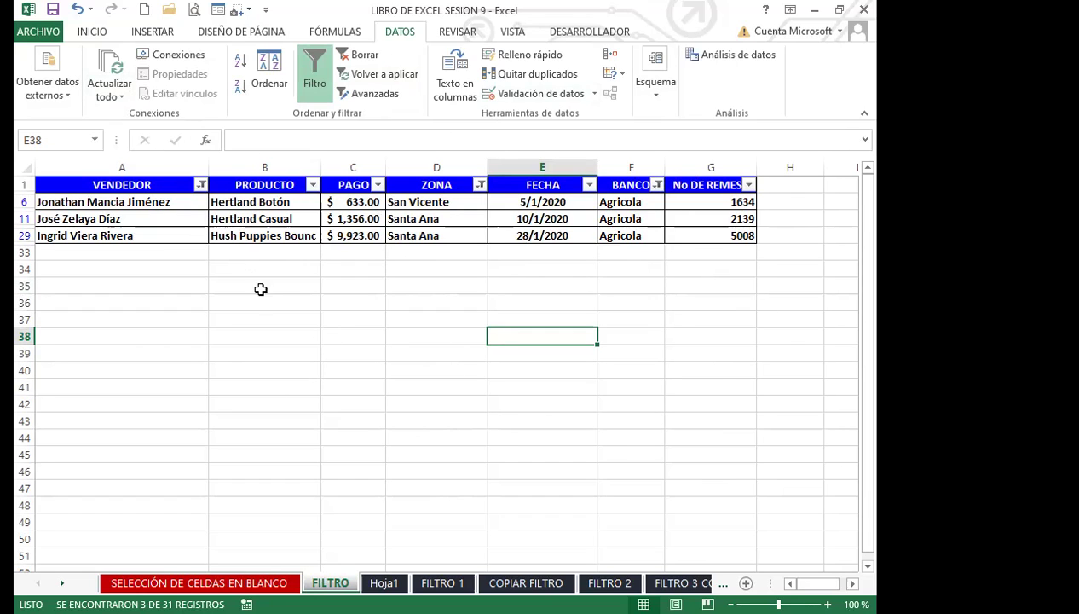
- Turn off the sales table's filter on the FILTRO sheet and switch to the FILTRO 2 sheet
click(315, 65)
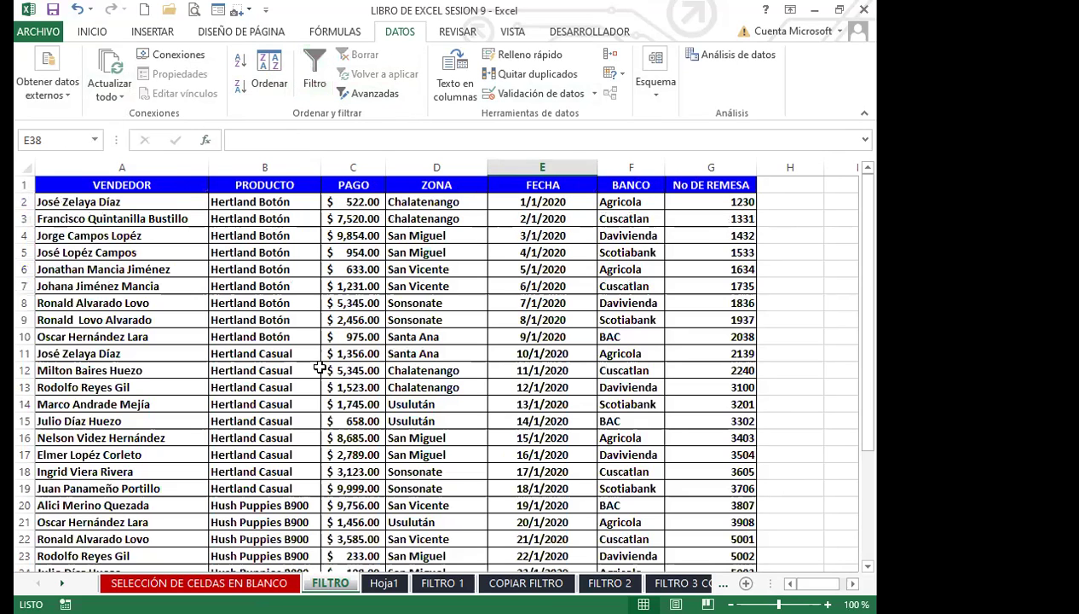
click(357, 336)
click(476, 321)
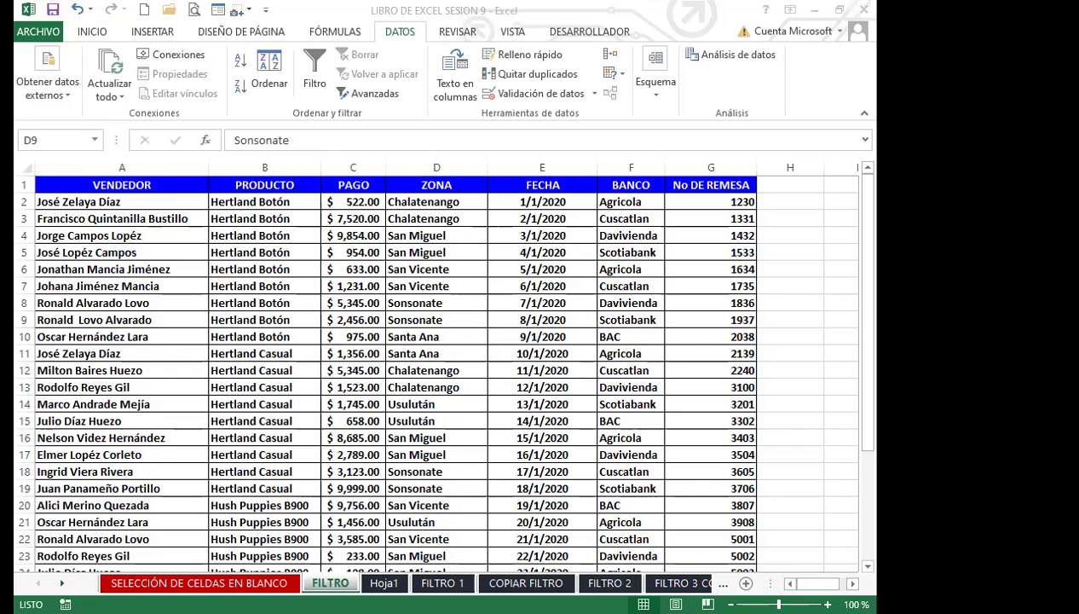
click(526, 583)
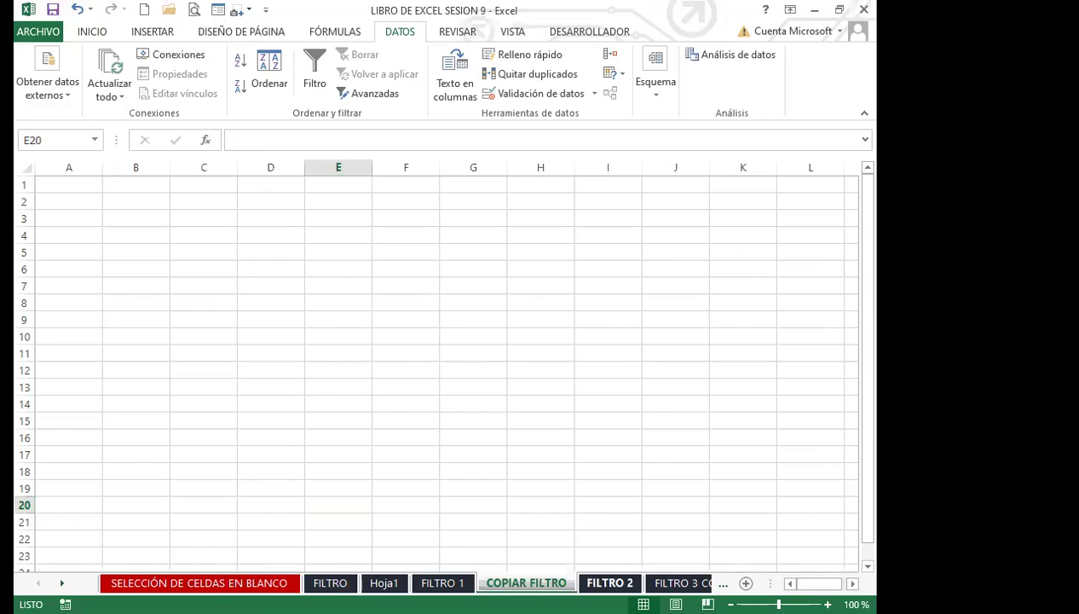
click(609, 583)
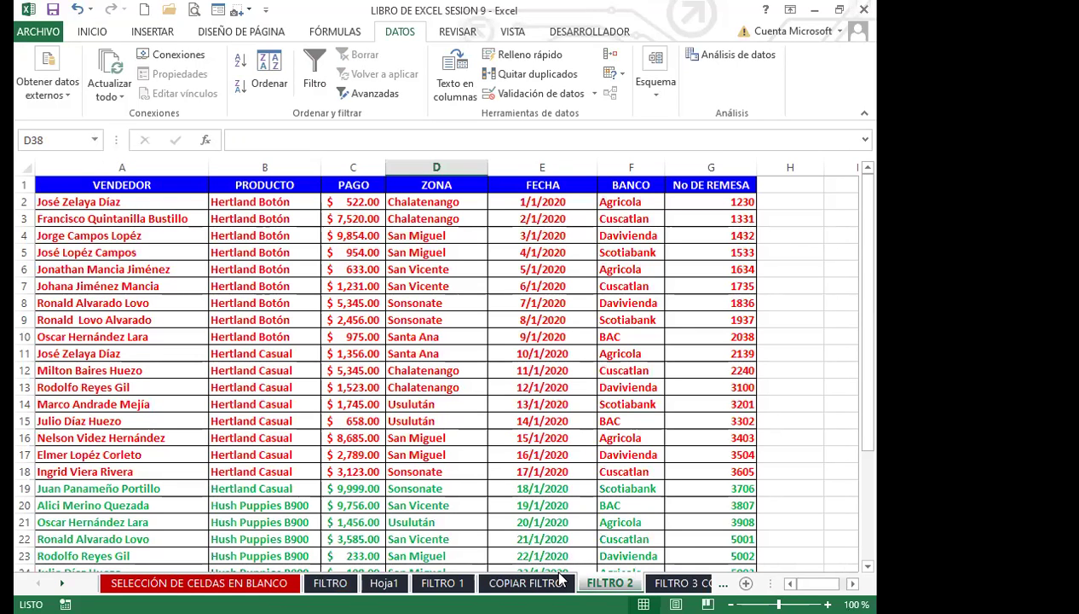
- Examine the header row and the font colours of the sales rows throughout the FILTRO 2 table
click(240, 399)
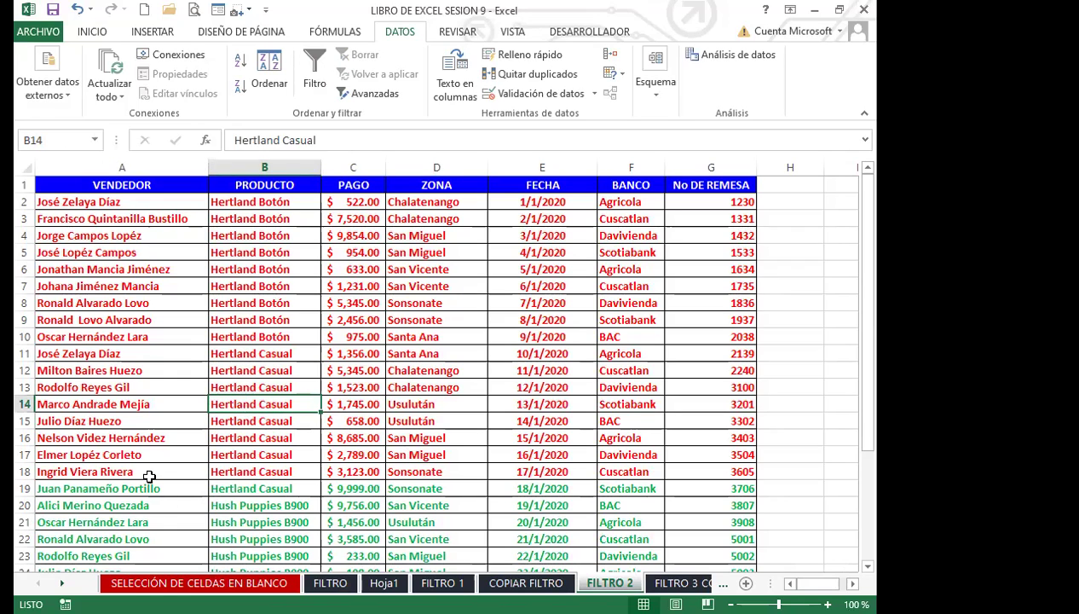
click(392, 437)
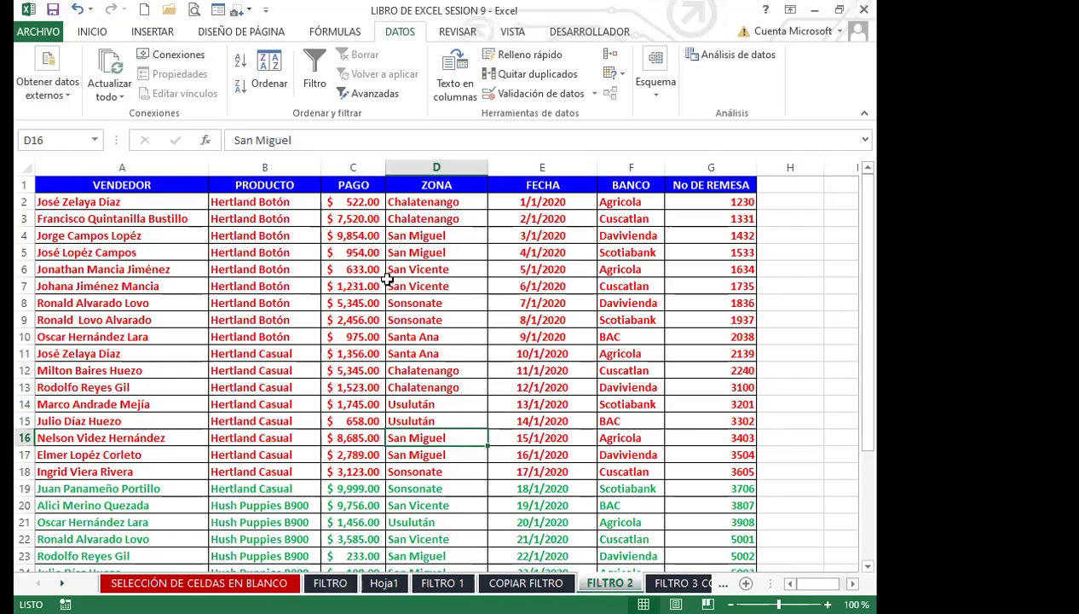
drag(178, 189, 723, 182)
drag(162, 184, 696, 179)
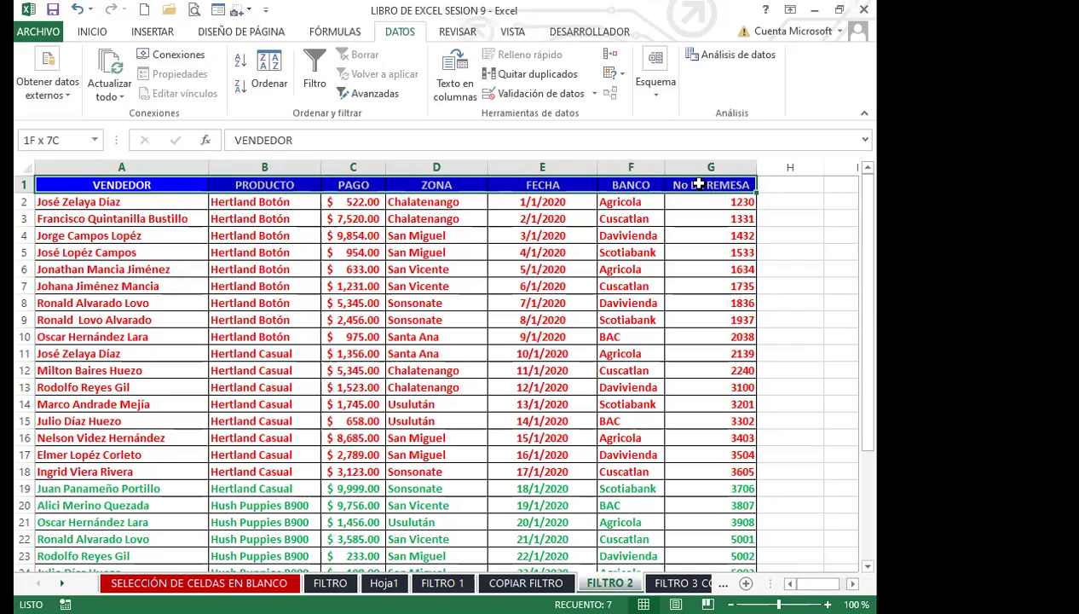
click(348, 332)
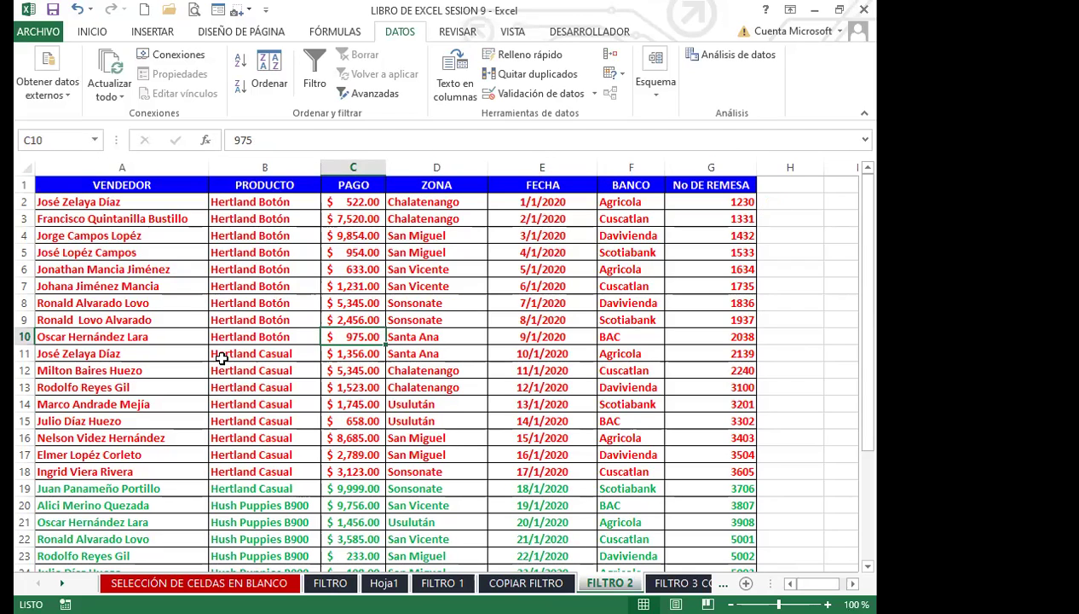
scroll(282, 363, down, 2)
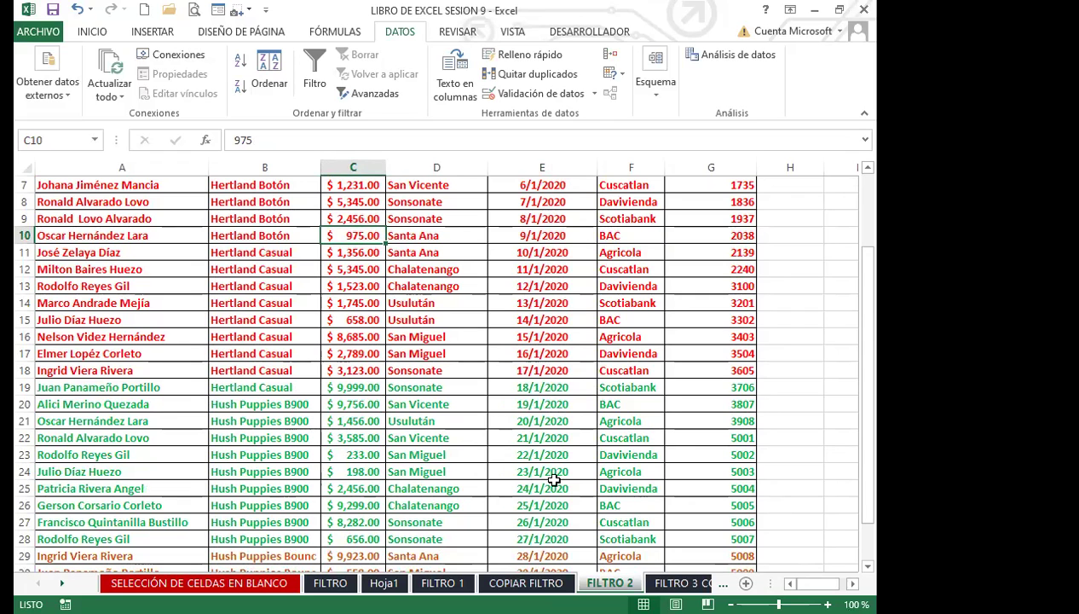
scroll(429, 446, down, 3)
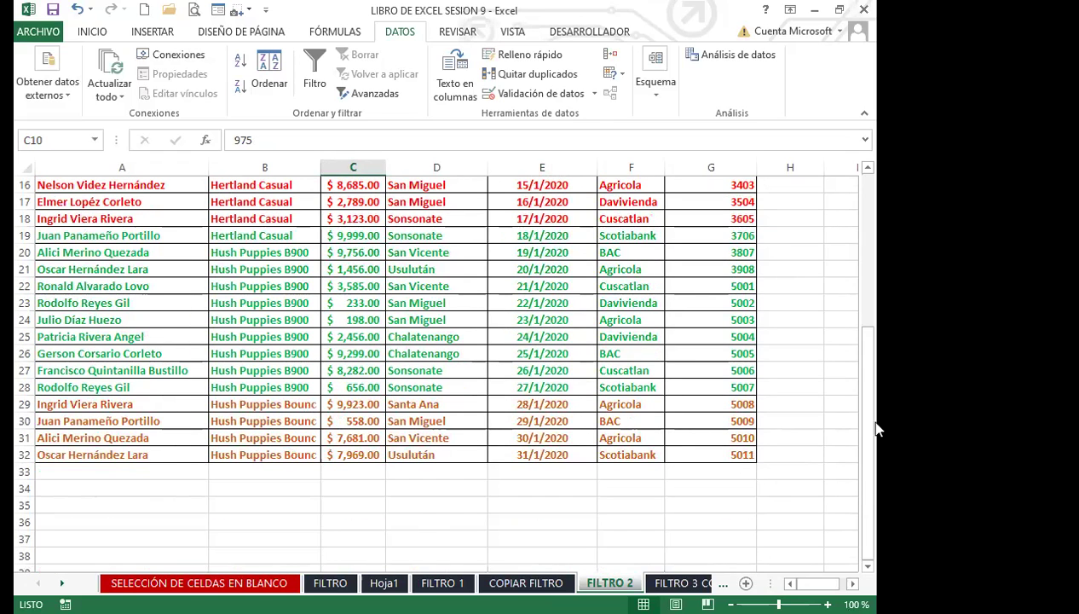
scroll(310, 463, up, 5)
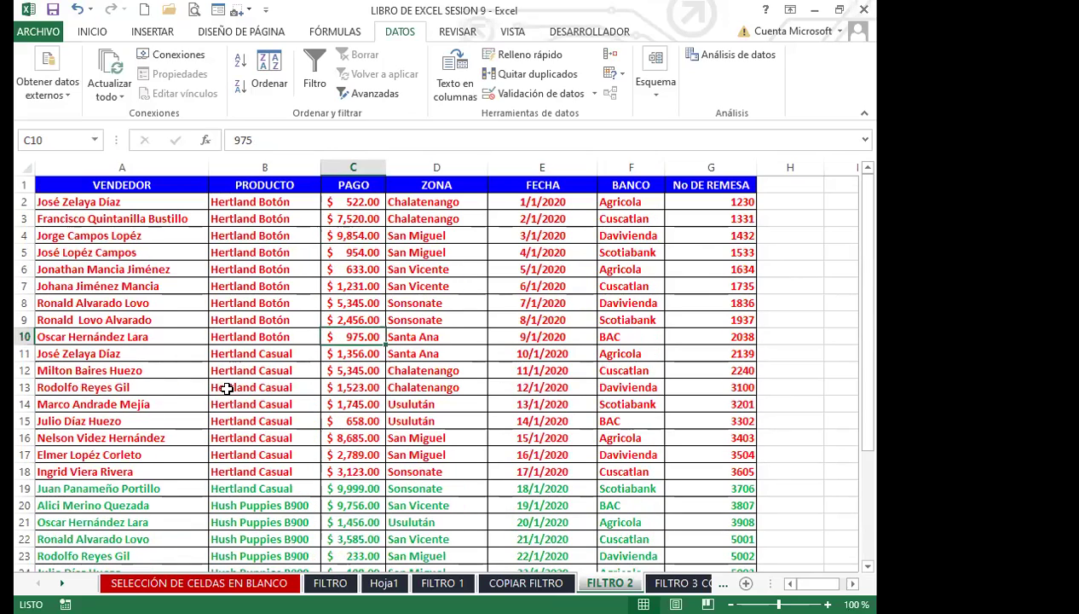
- Change the font colour of the Hertland Casual rows in A11:G18 to dark blue
drag(72, 353, 754, 479)
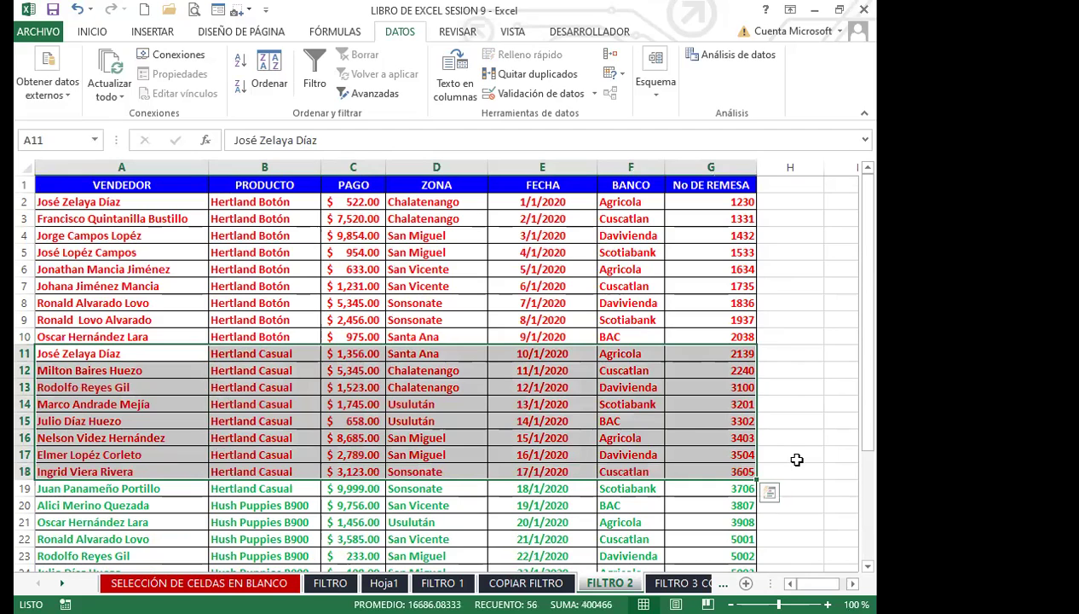
click(94, 34)
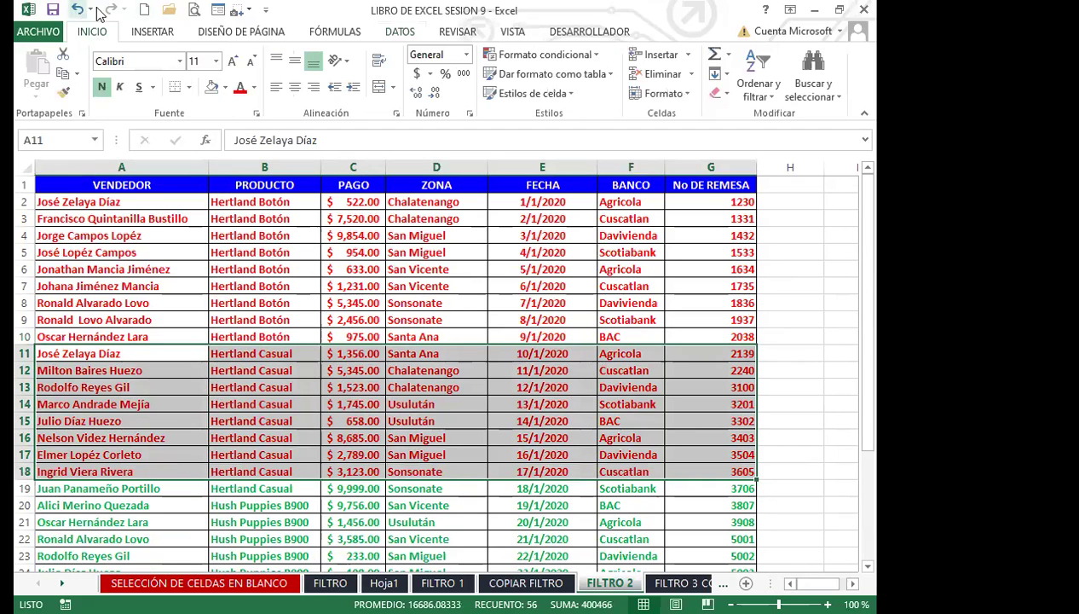
click(227, 88)
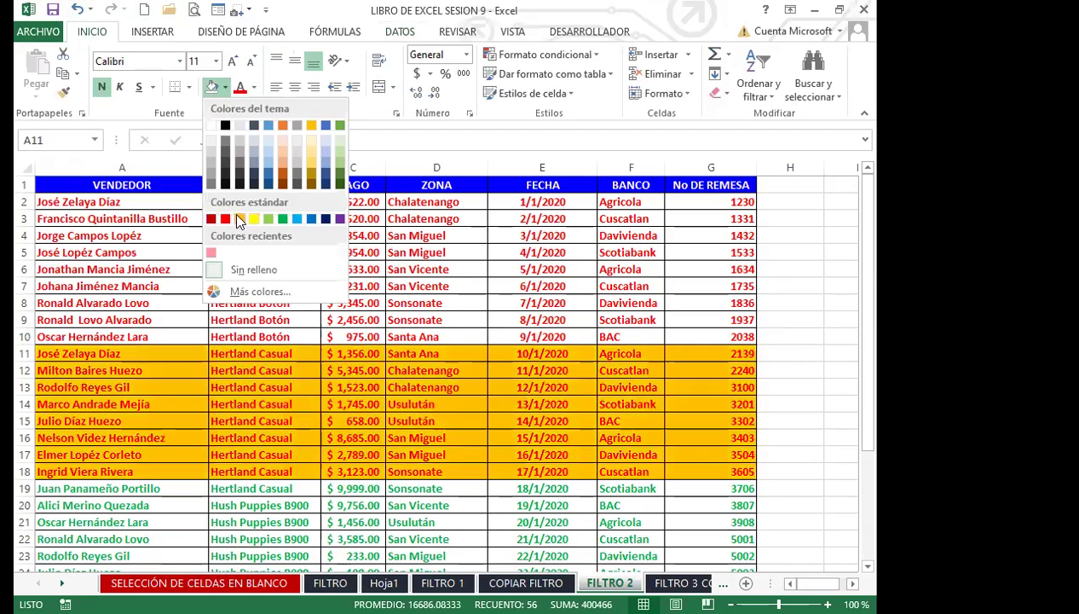
click(254, 88)
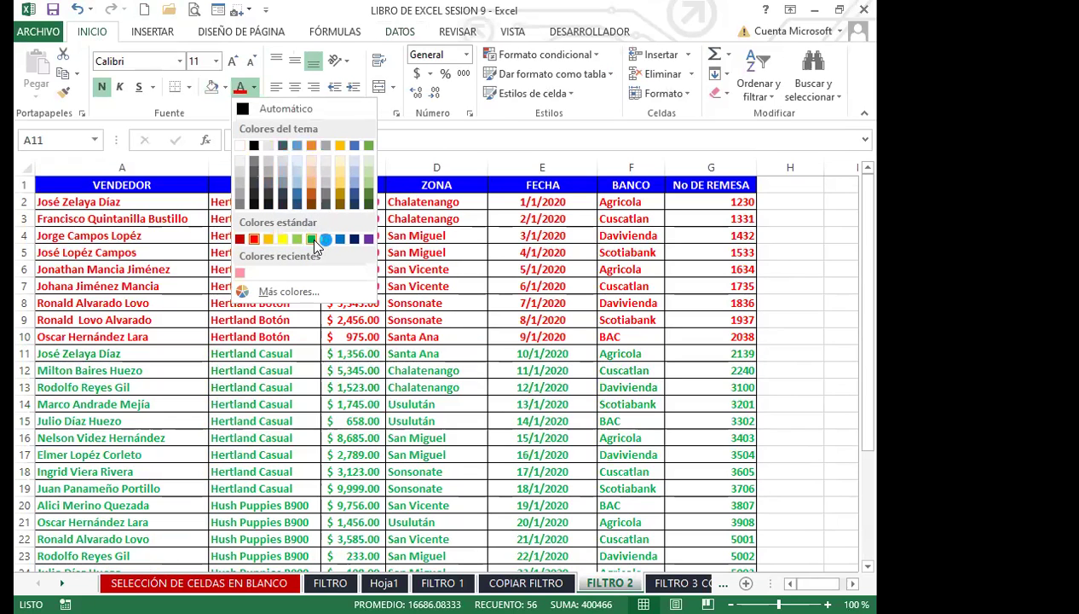
click(297, 203)
click(357, 305)
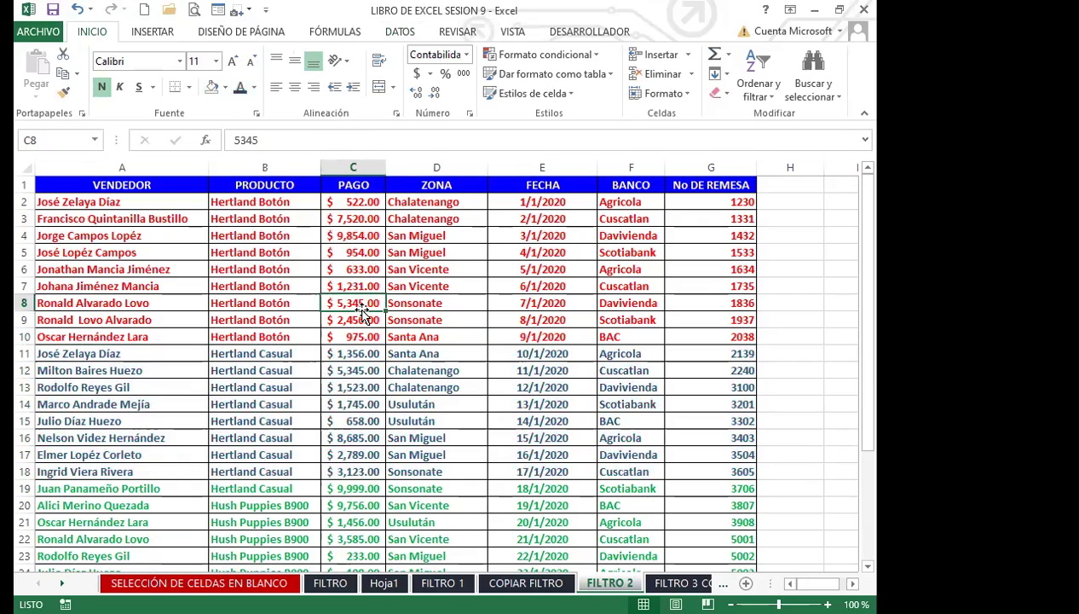
- Turn on the filter for the FILTRO 2 sales table from the ZONA header in D1
scroll(361, 417, down, 2)
scroll(367, 463, down, 2)
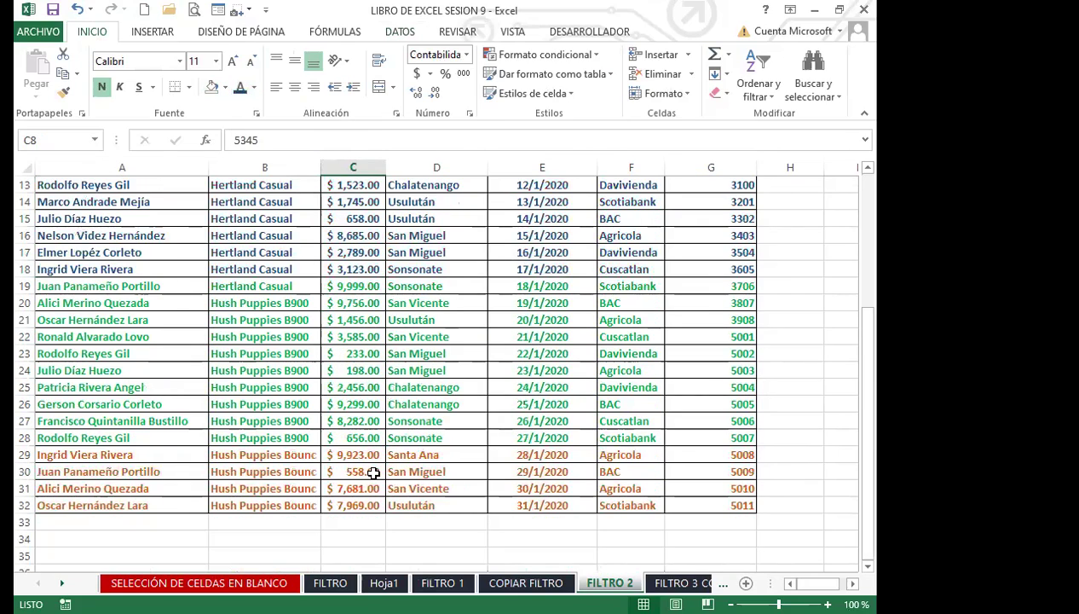
scroll(379, 443, up, 4)
click(353, 185)
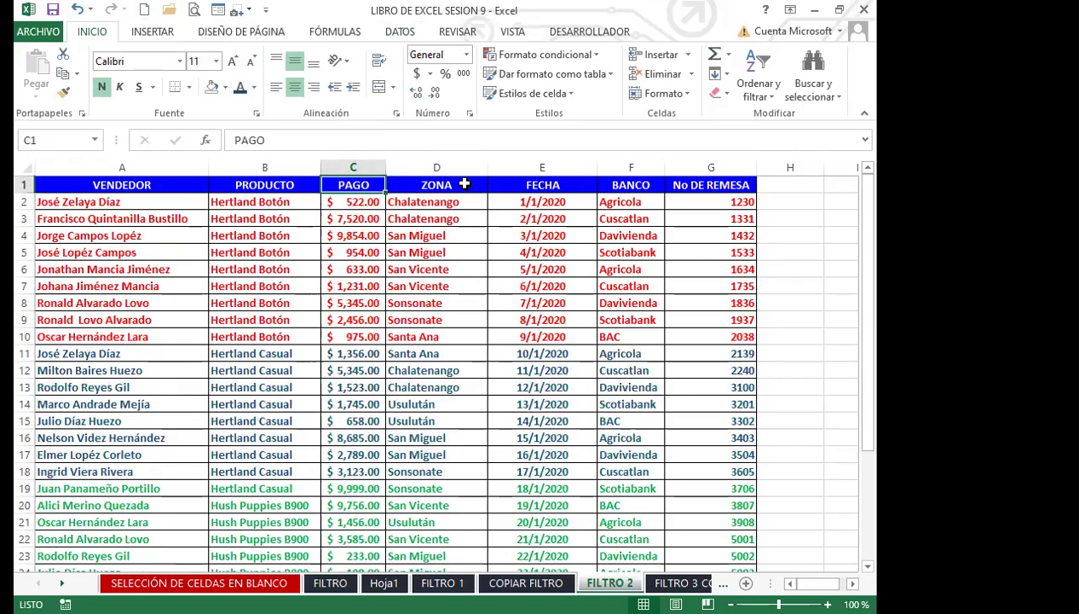
click(477, 185)
click(552, 186)
click(437, 186)
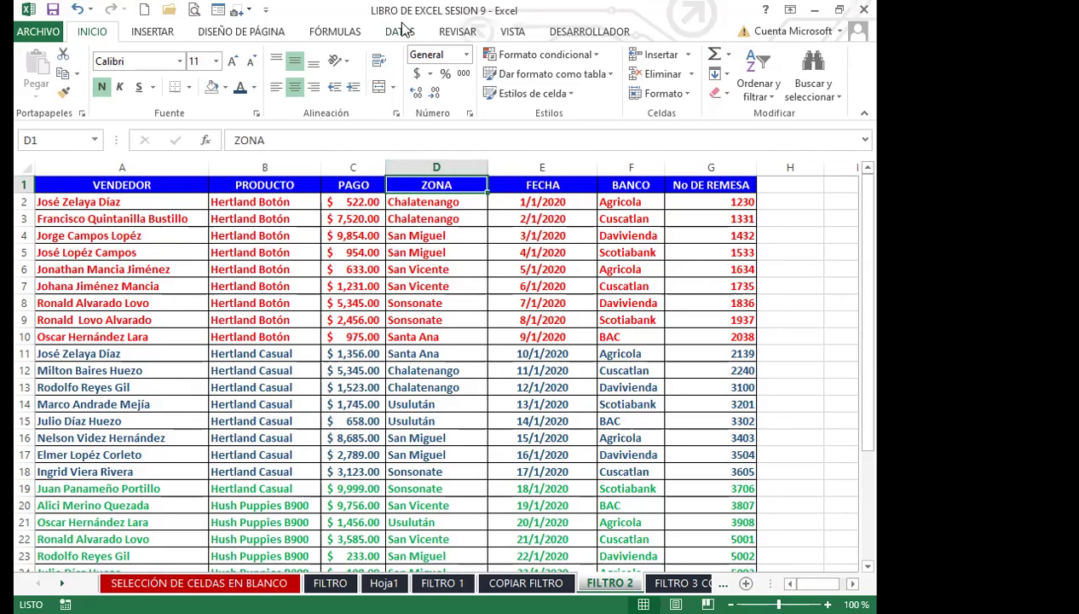
click(398, 33)
click(315, 72)
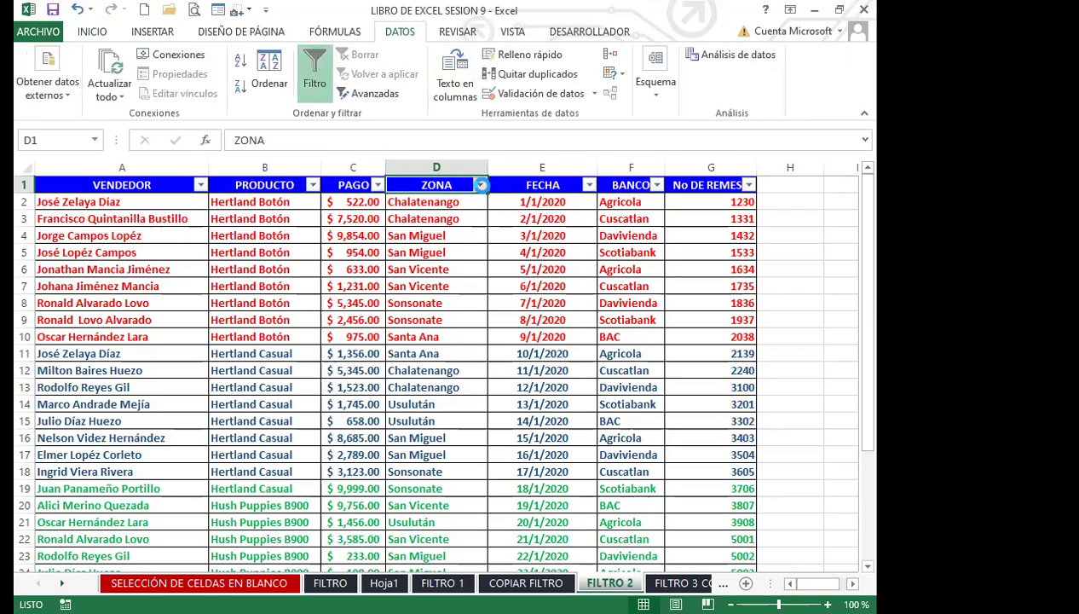
- Filter the ZONA column by the green font colour
click(480, 186)
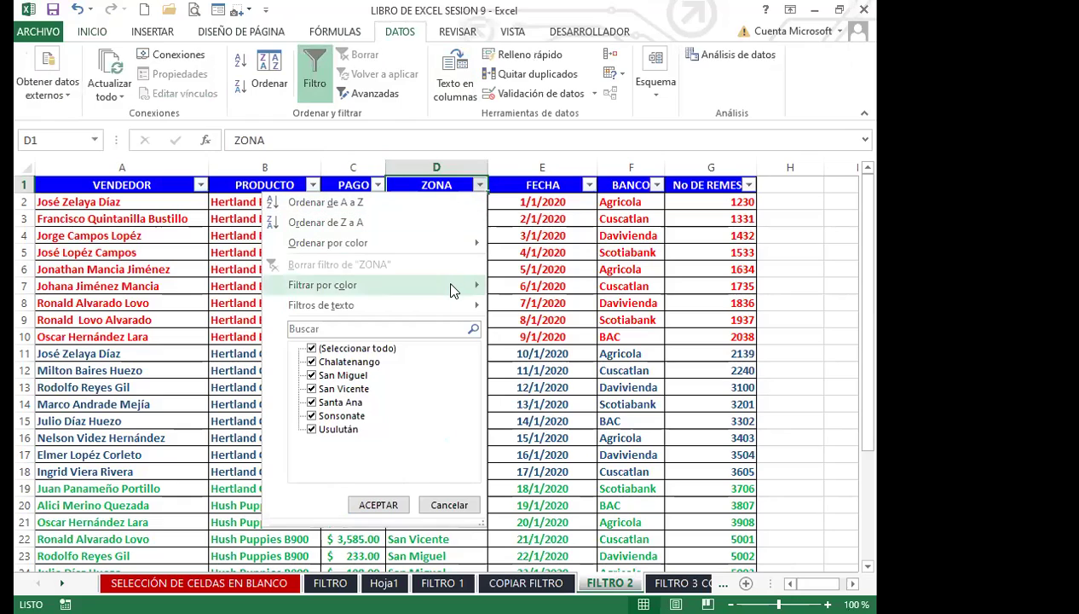
mouse_move(453, 291)
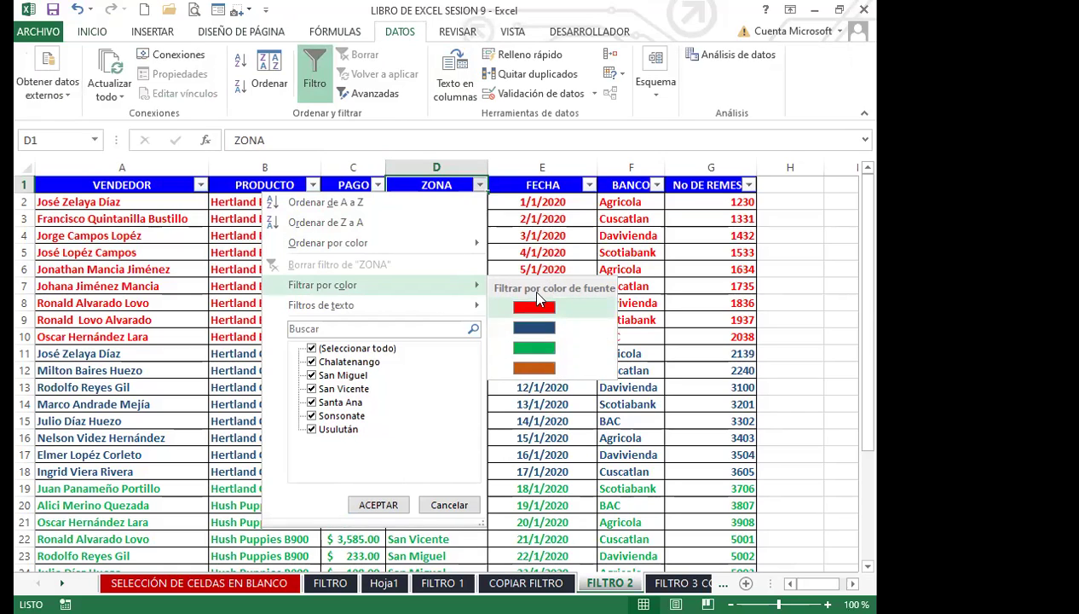
click(527, 349)
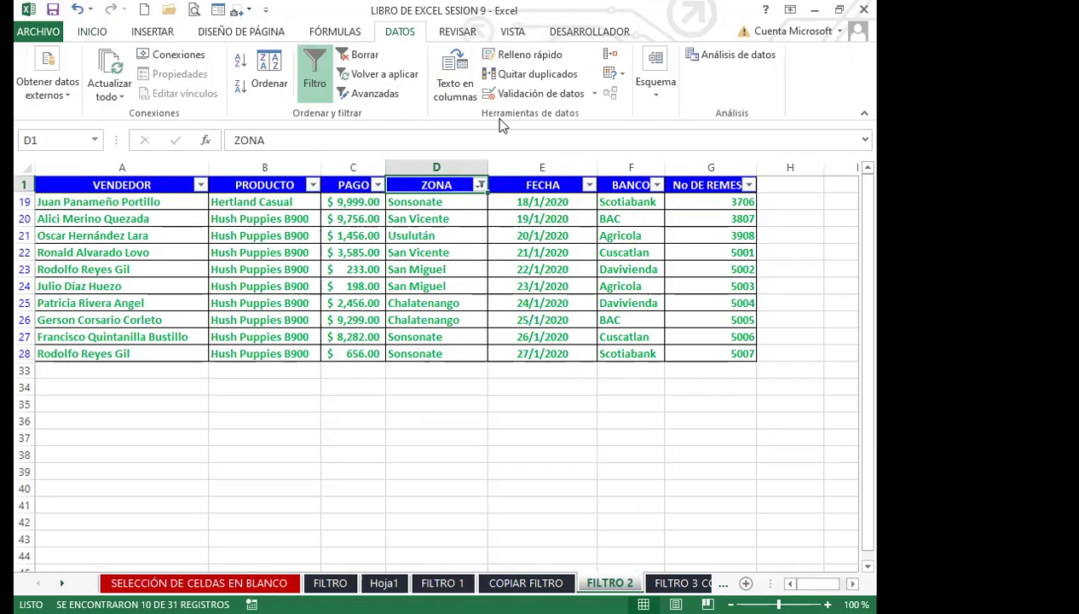
- Filter the BANCO column of the green rows to show only Agricola, BAC and Cuscatlan
click(658, 186)
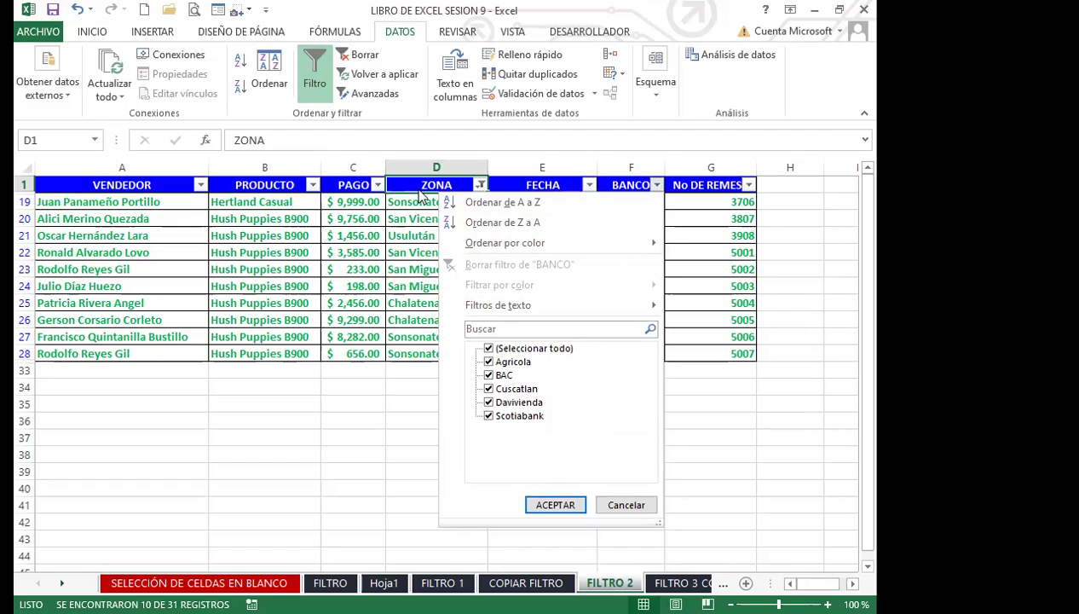
click(489, 348)
click(489, 361)
click(489, 376)
click(488, 389)
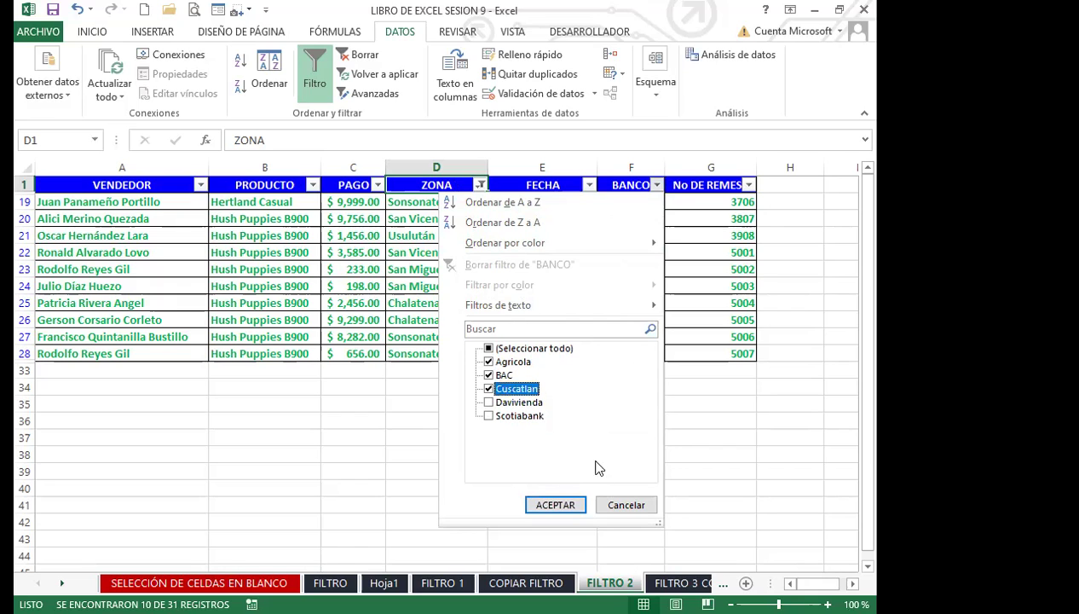
click(567, 508)
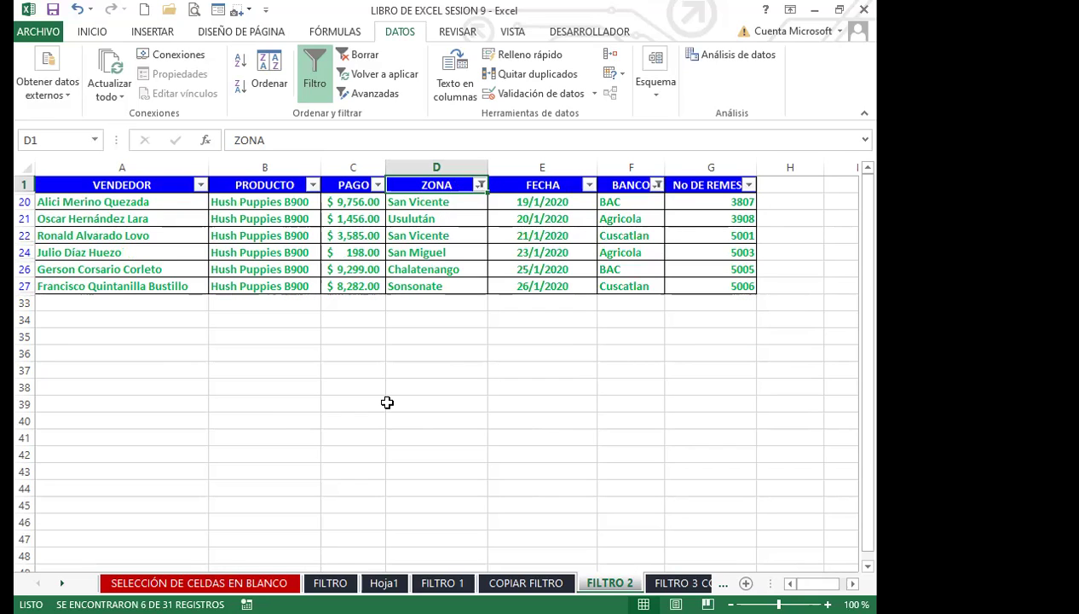
- Switch the ZONA column's colour filter to the dark blue font colour
click(315, 184)
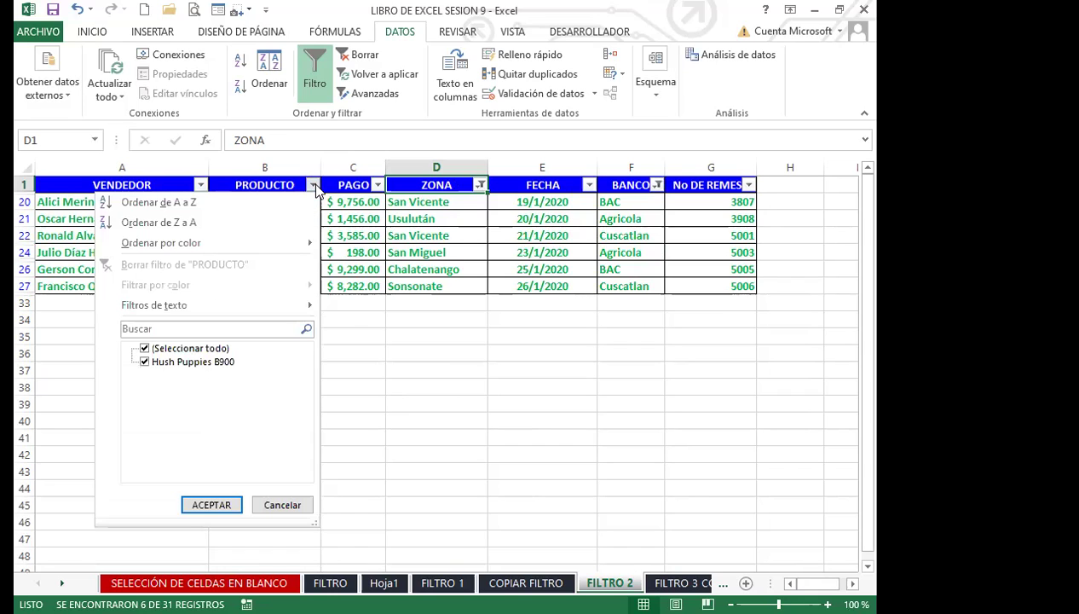
click(388, 429)
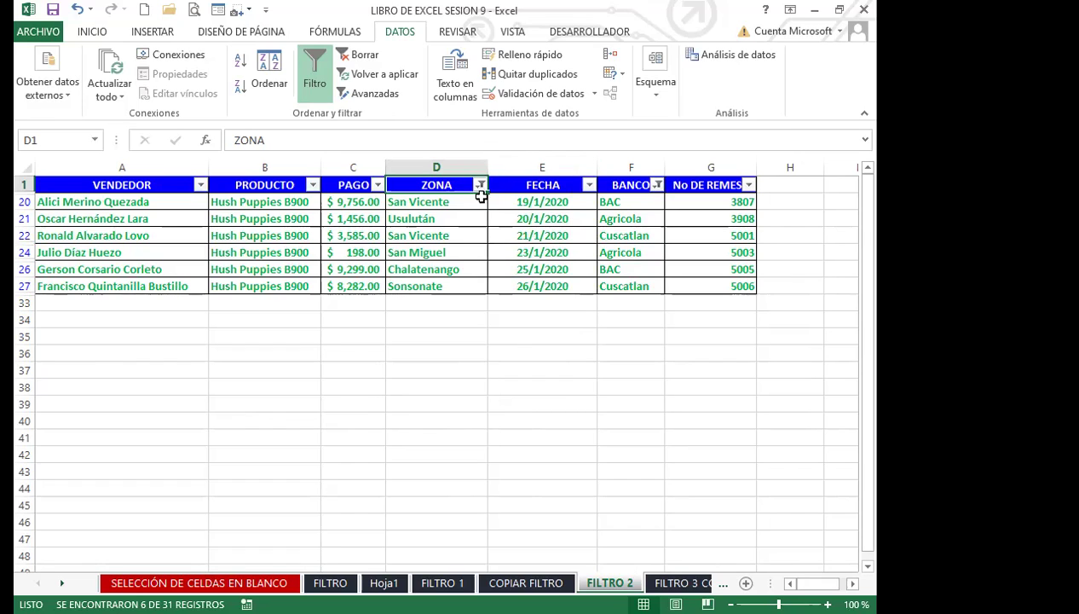
click(480, 185)
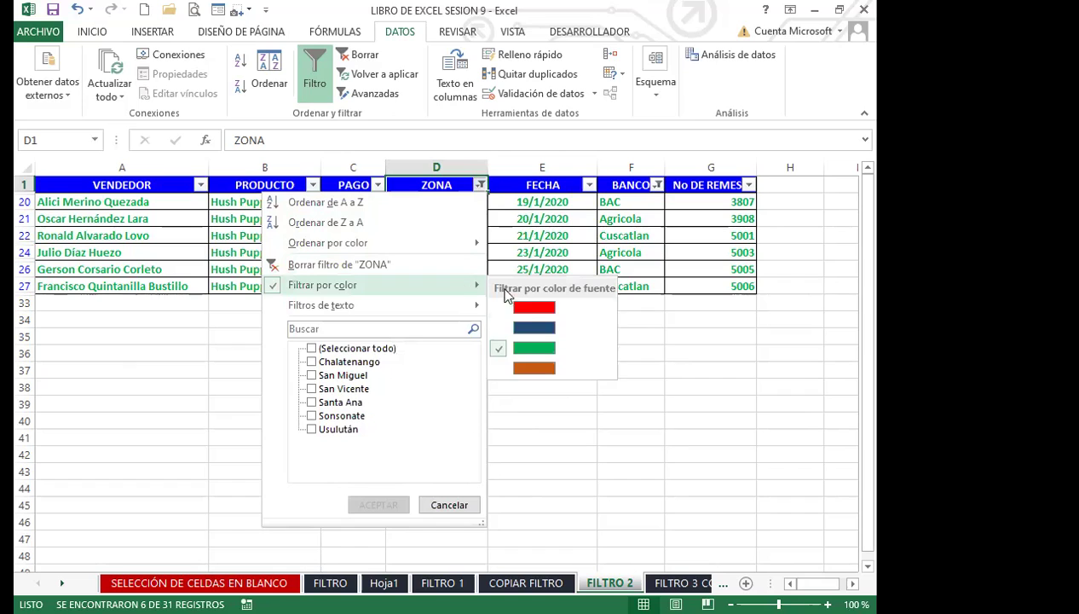
click(532, 329)
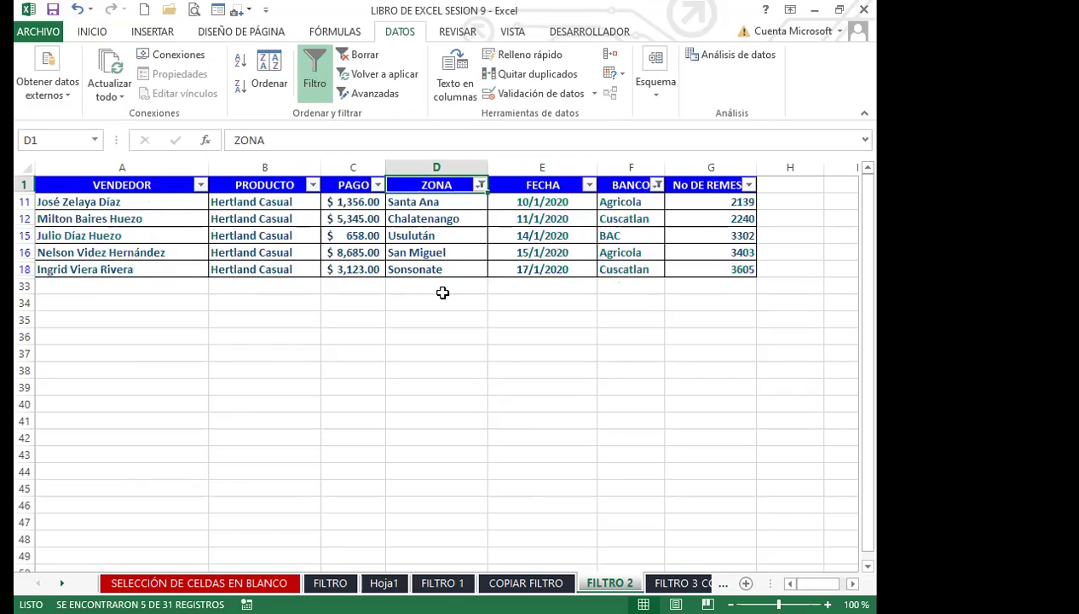
- Switch the ZONA column's colour filter to the orange font colour
click(480, 185)
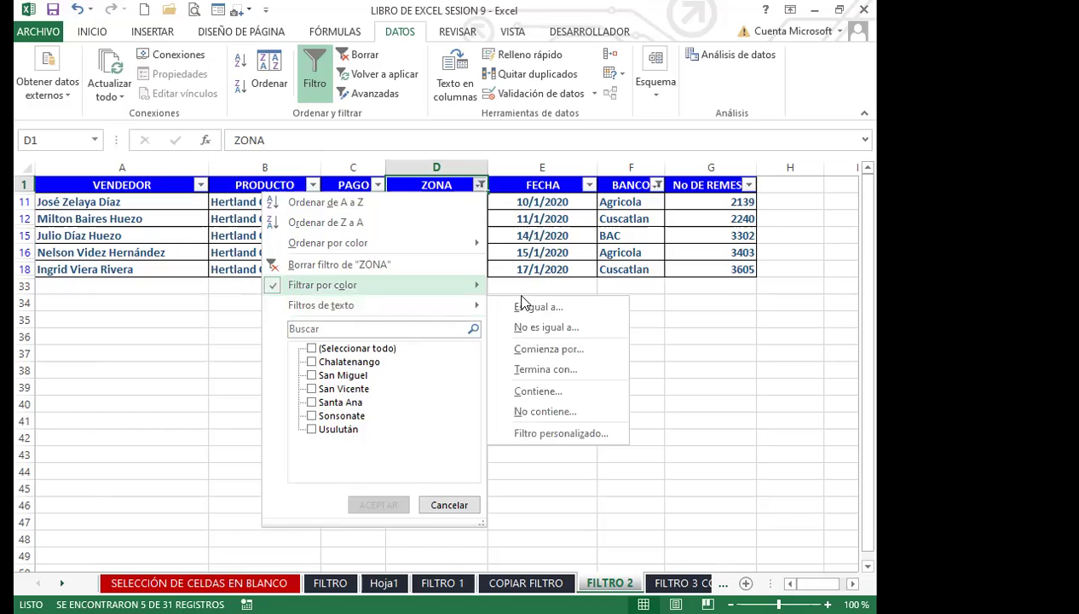
mouse_move(461, 286)
click(526, 373)
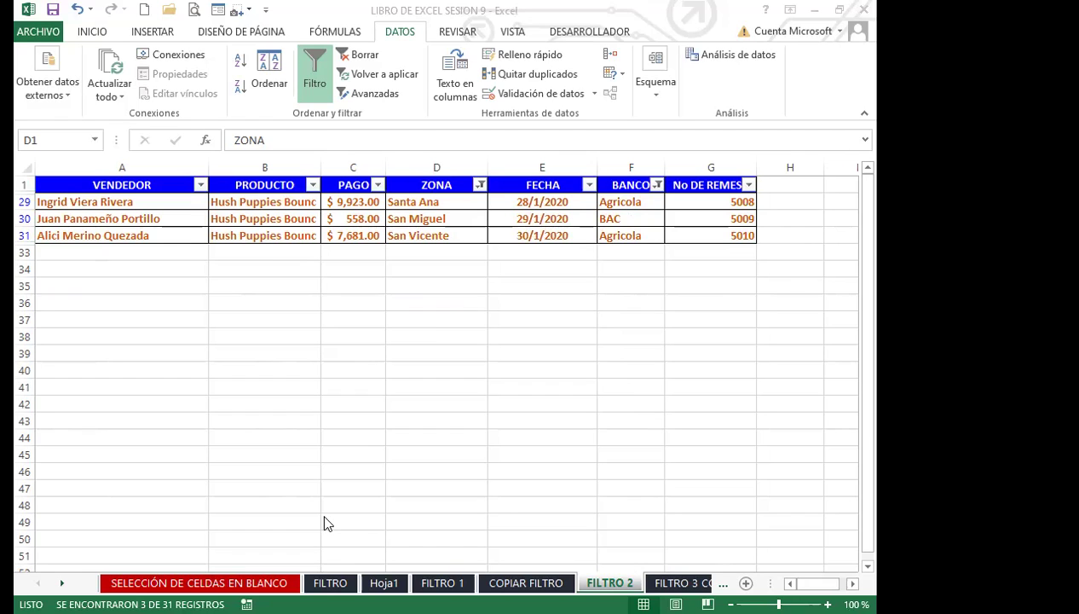
- Turn off the filter on the FILTRO 2 sales table and look through all of its coloured rows
click(426, 186)
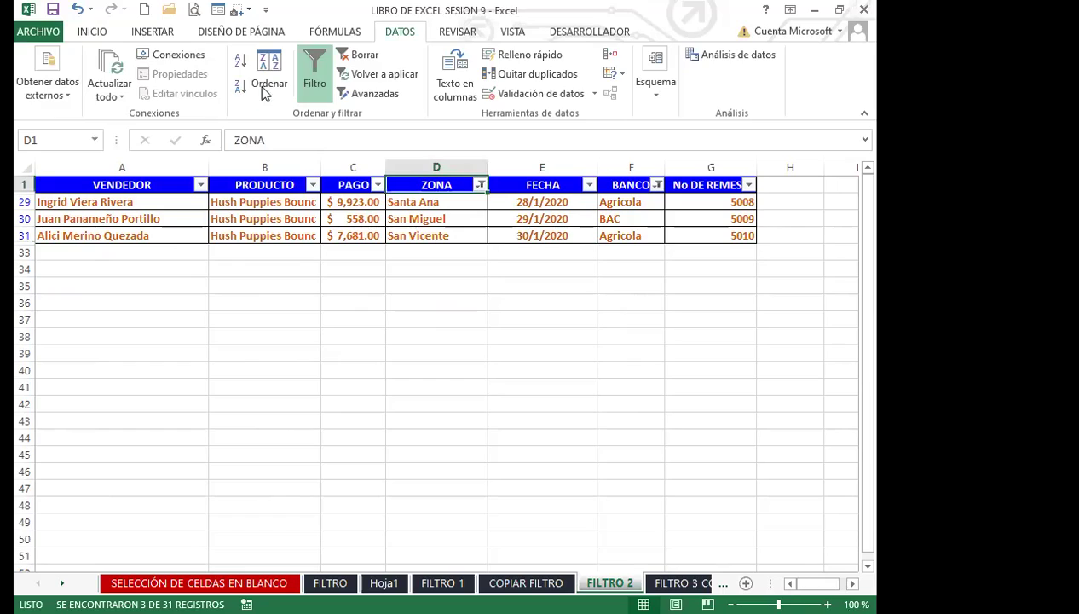
click(313, 72)
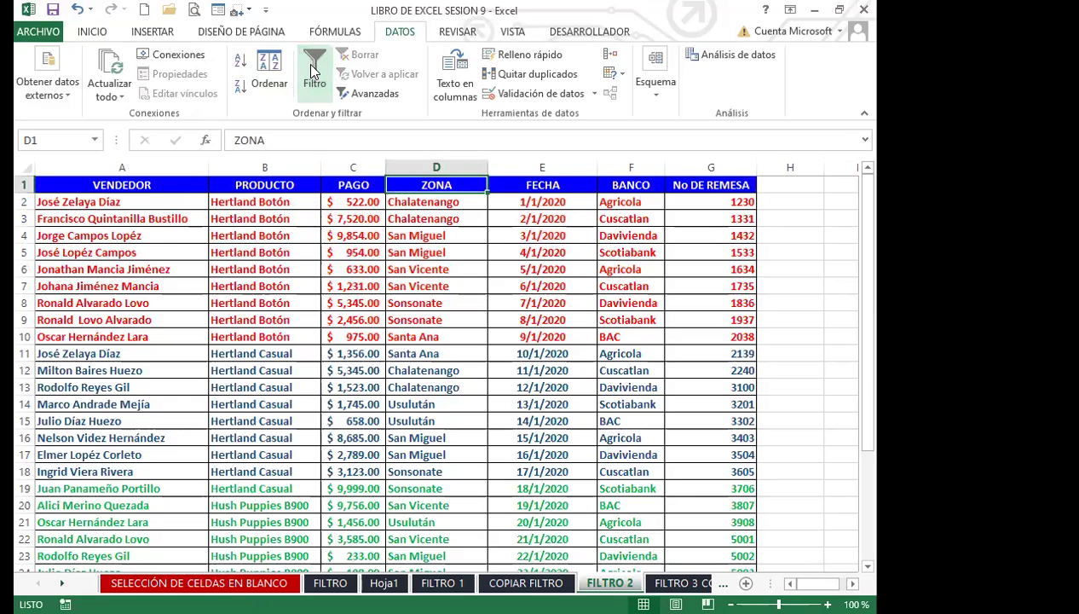
scroll(477, 426, down, 5)
scroll(492, 491, up, 5)
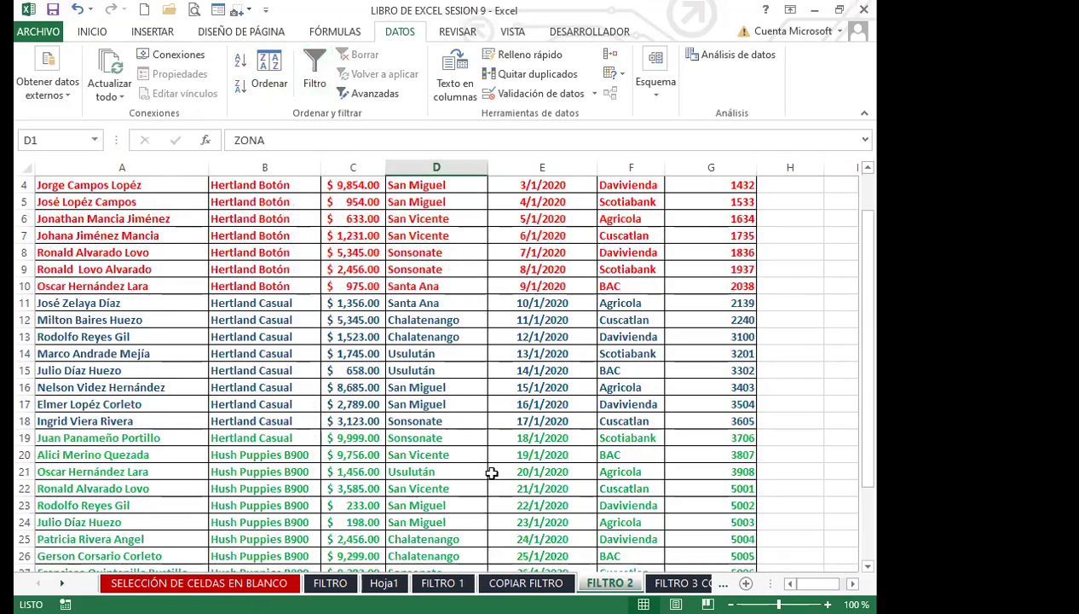
click(439, 387)
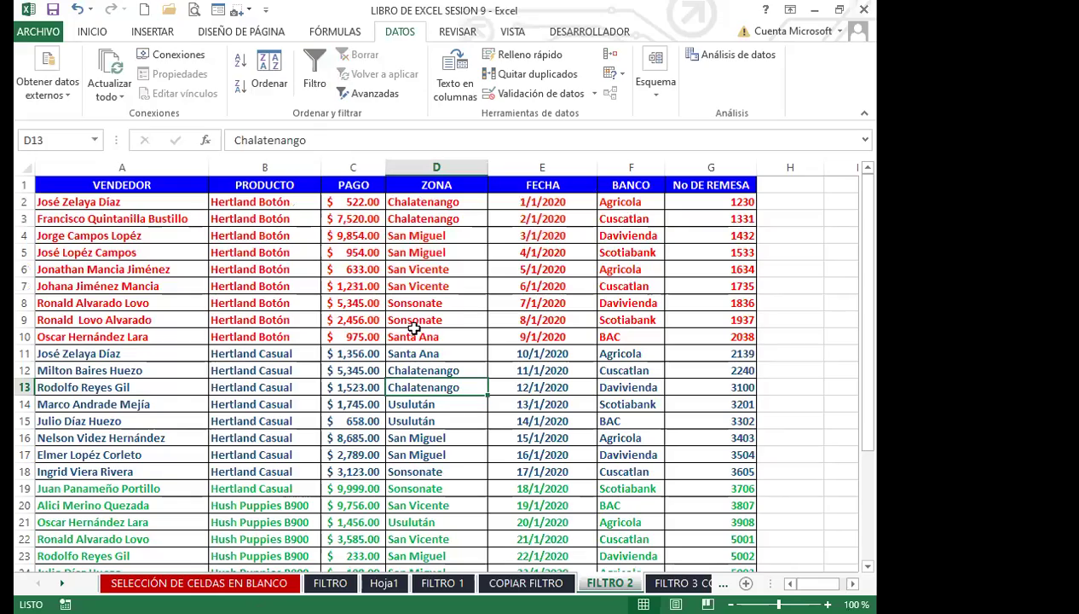
scroll(400, 401, down, 4)
scroll(463, 467, down, 1)
scroll(472, 472, up, 5)
scroll(384, 331, down, 1)
scroll(384, 331, up, 2)
- Turn the filter back on from the ZONA header in D1 and filter ZONA by the dark blue font colour
click(434, 185)
click(312, 65)
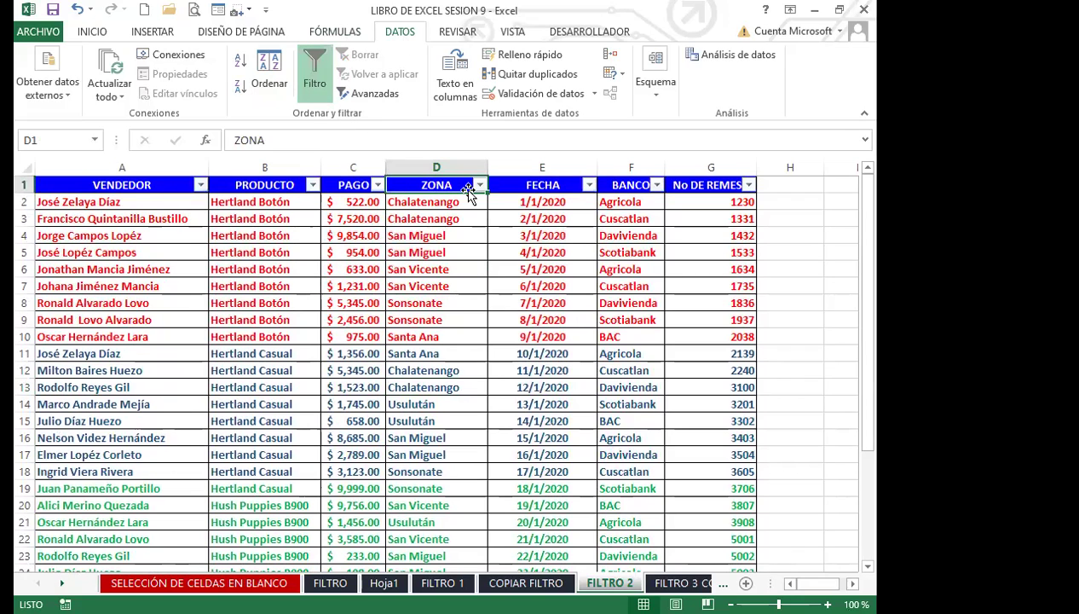
click(480, 186)
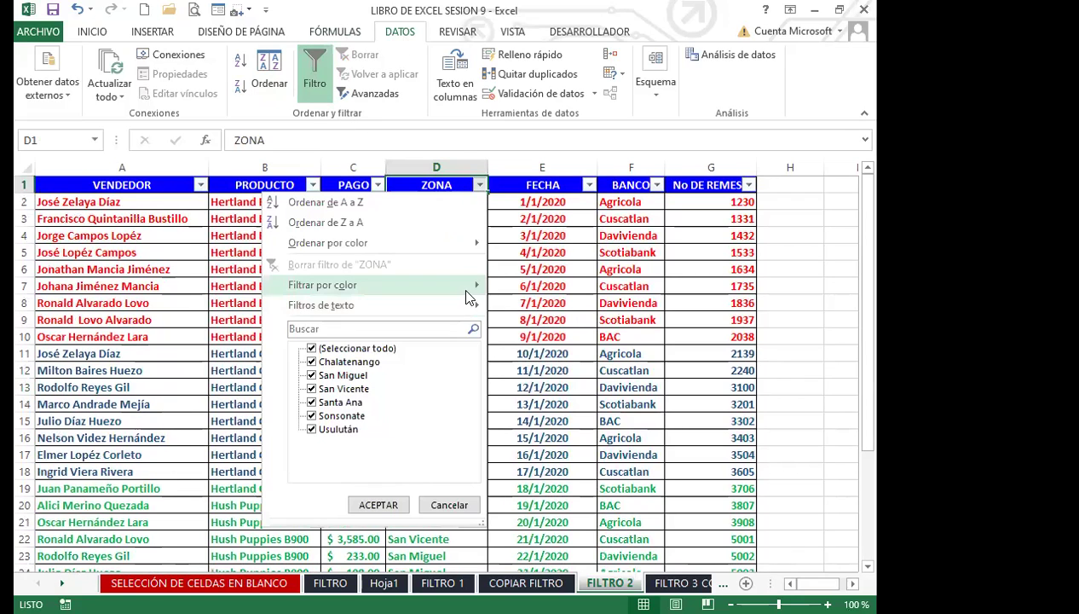
click(466, 286)
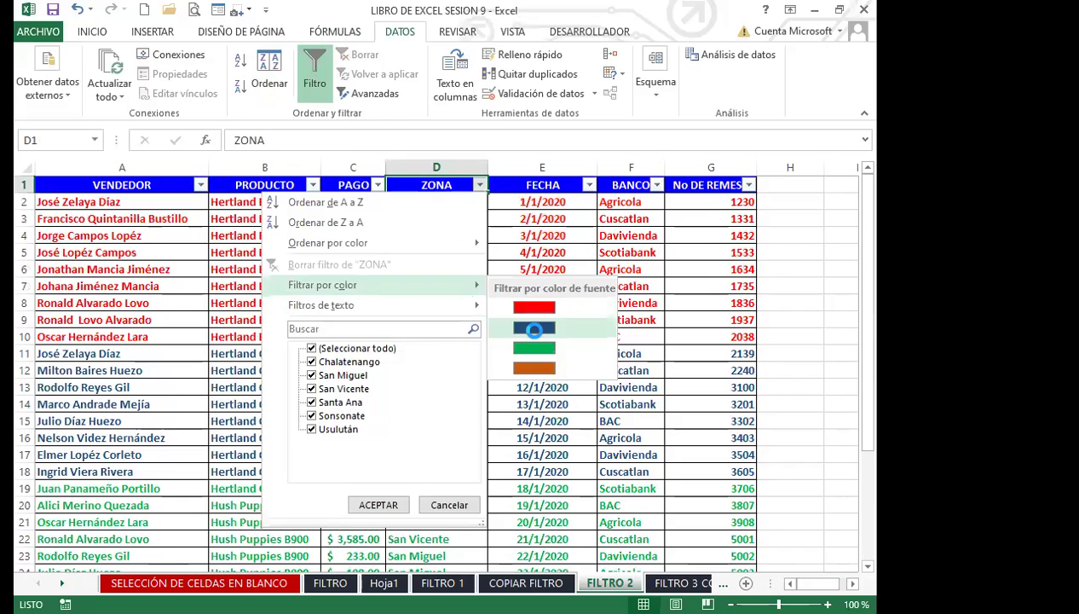
click(544, 328)
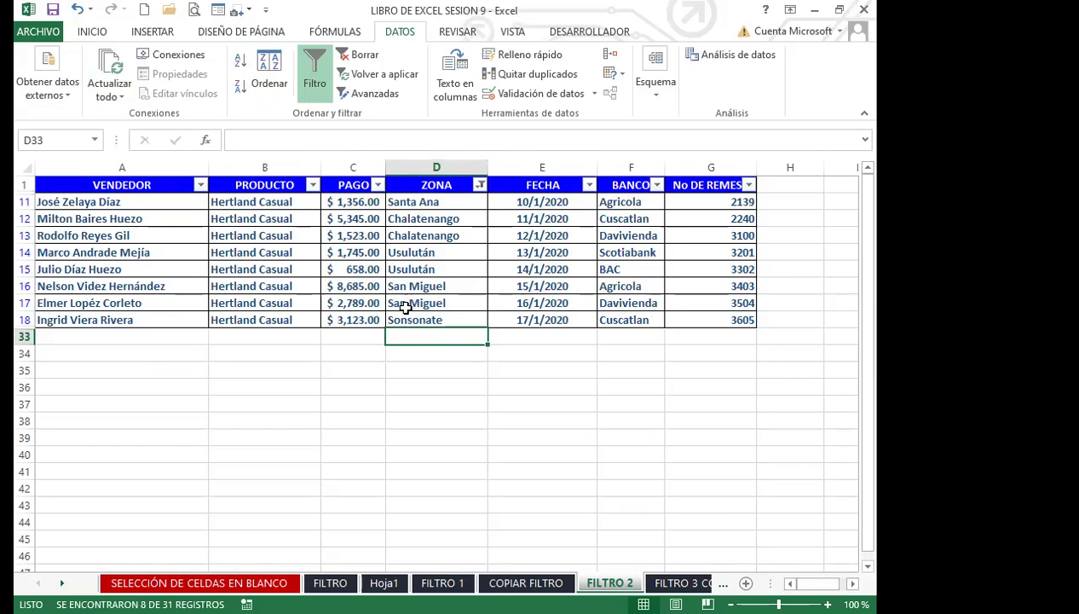
click(463, 297)
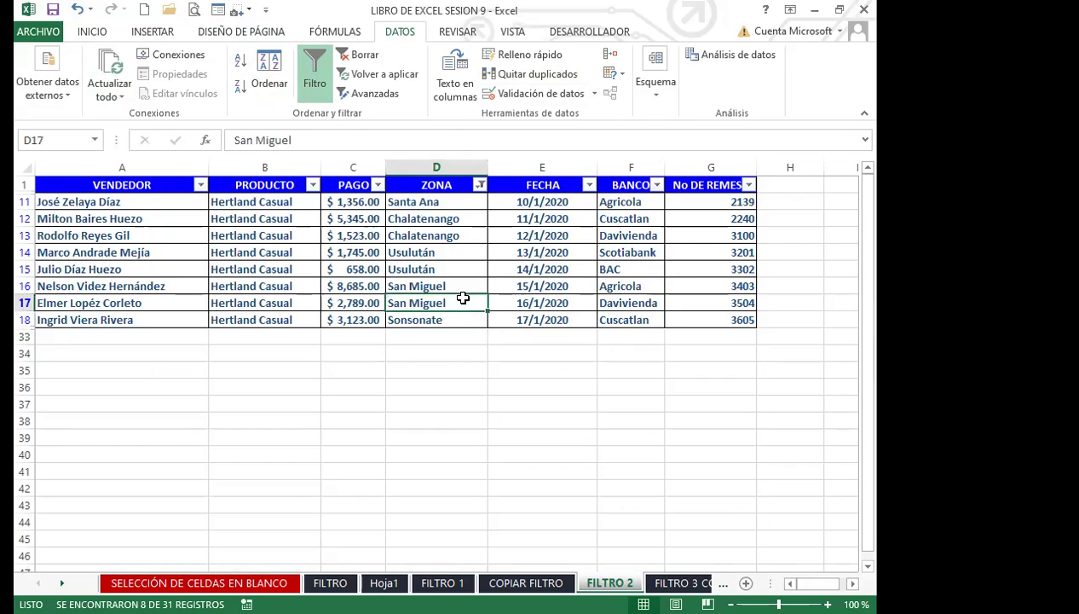
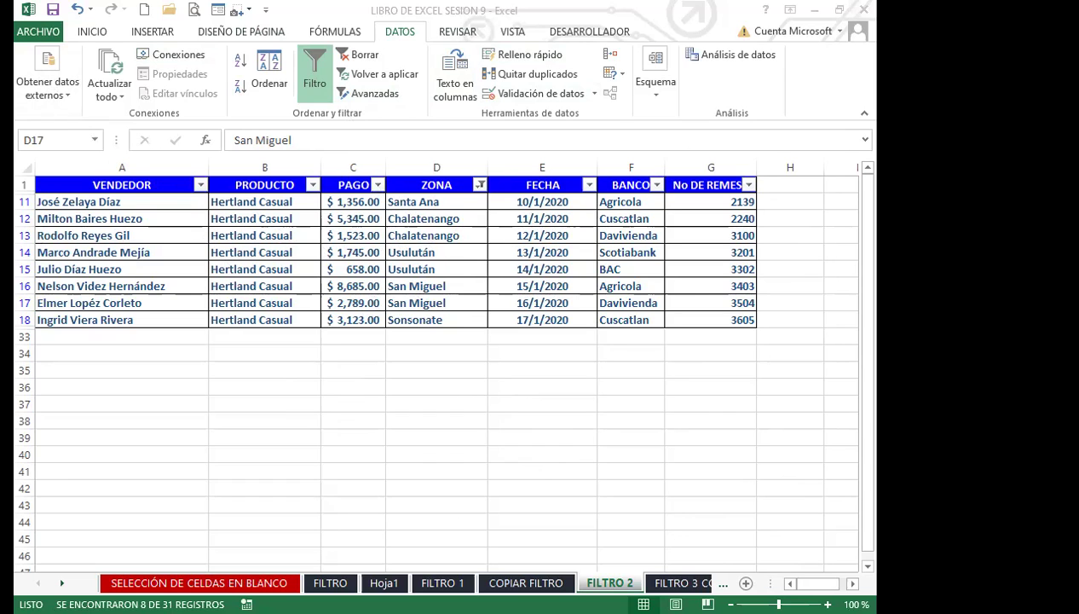
- On the FILTRO 3 COLOR sheet, change the fill of the grey rows A28:G30 to dark gold
click(682, 584)
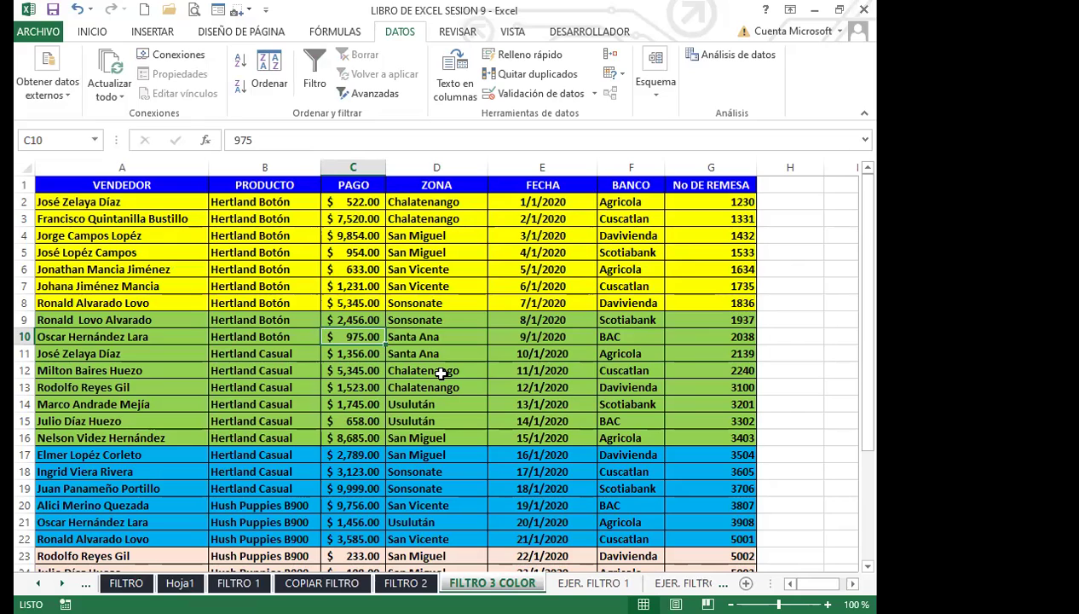
scroll(441, 373, down, 2)
scroll(441, 372, down, 5)
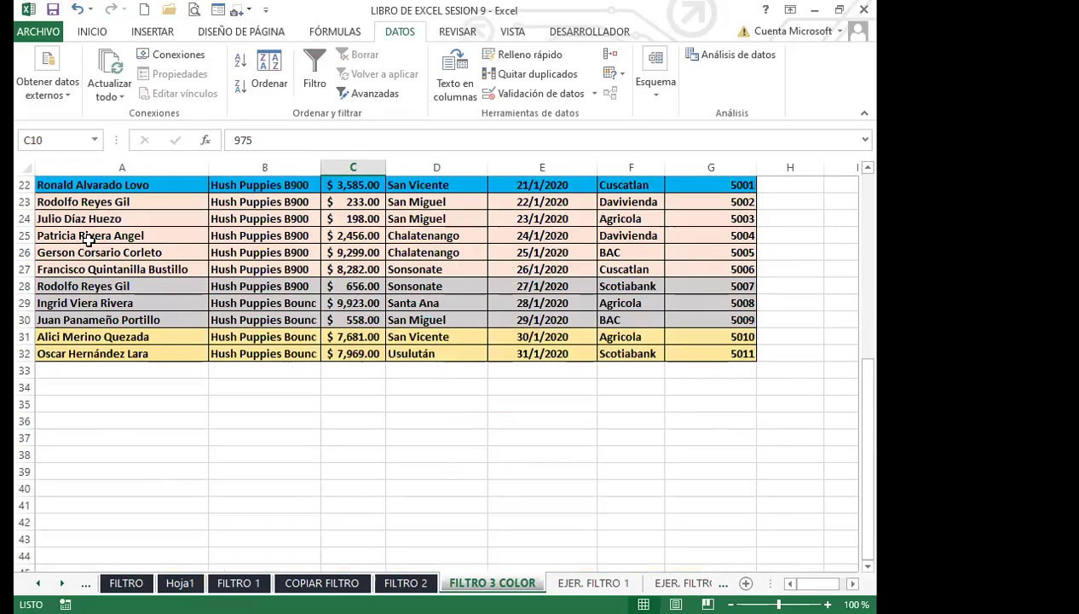
drag(94, 283, 722, 326)
click(91, 31)
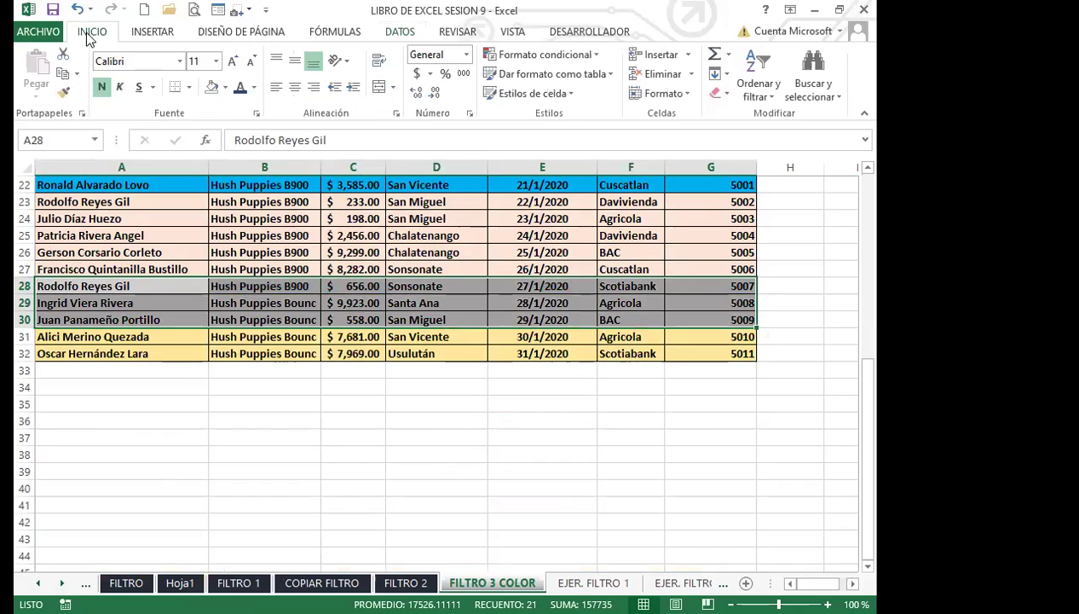
click(225, 87)
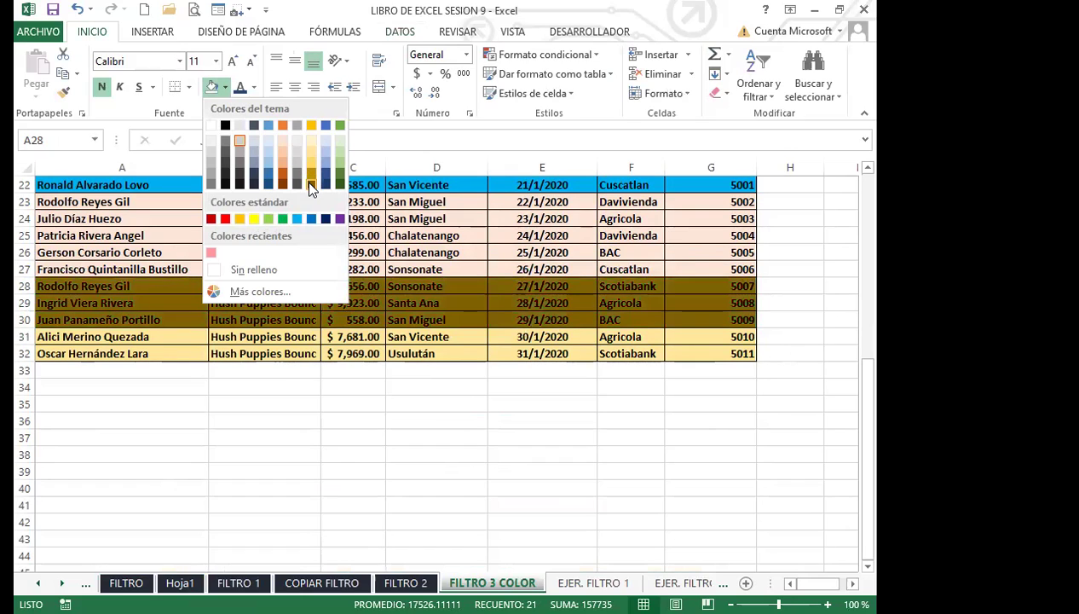
click(520, 438)
- Turn on the filter for the FILTRO 3 COLOR sales table from the FECHA header and view FECHA's cell-colour filter options
scroll(553, 387, up, 7)
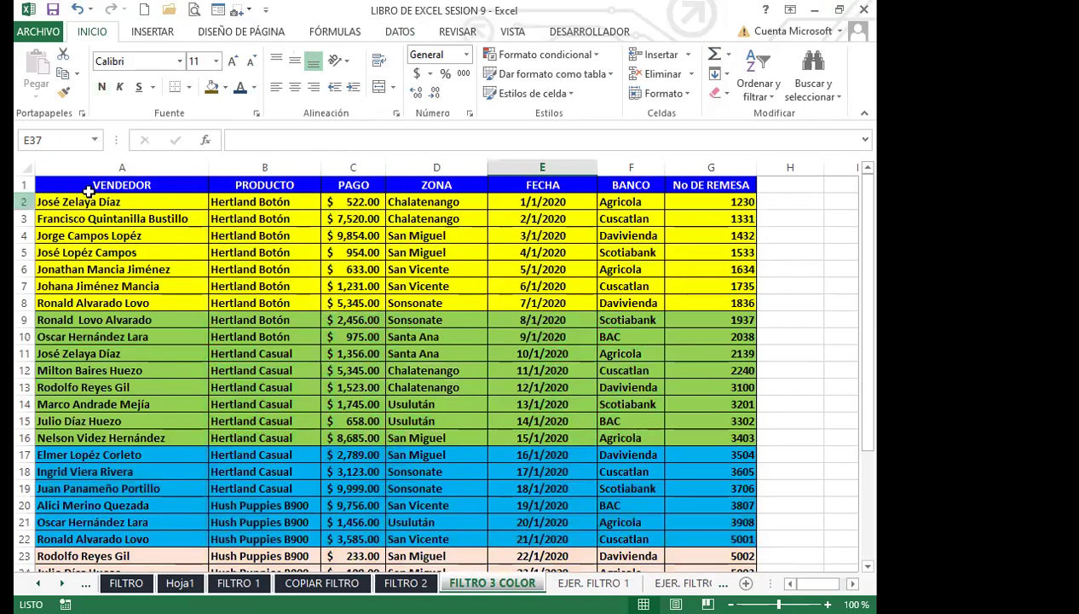
click(548, 184)
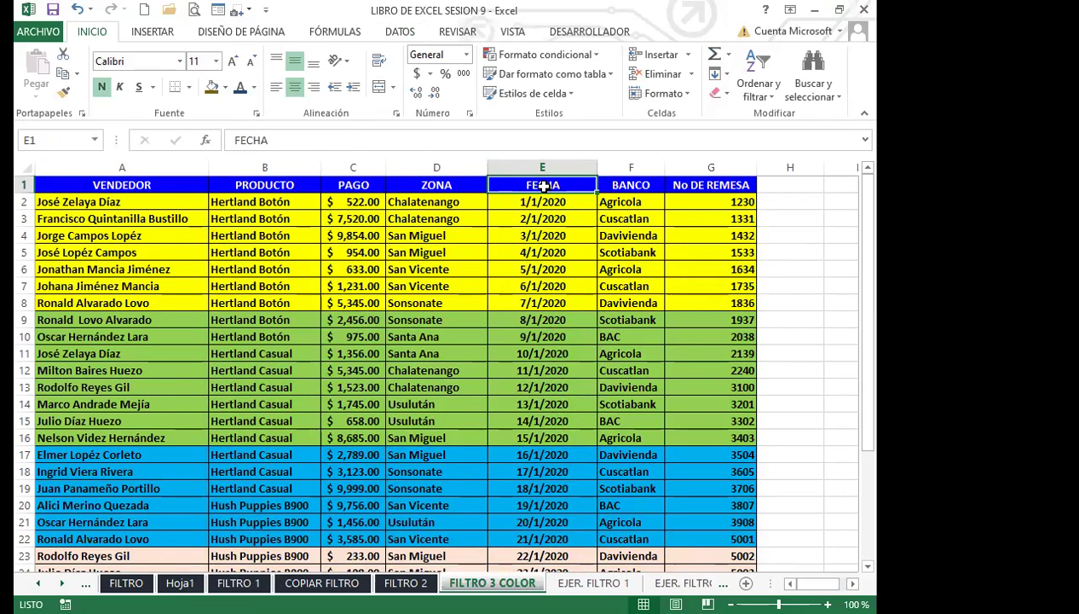
click(400, 31)
click(313, 55)
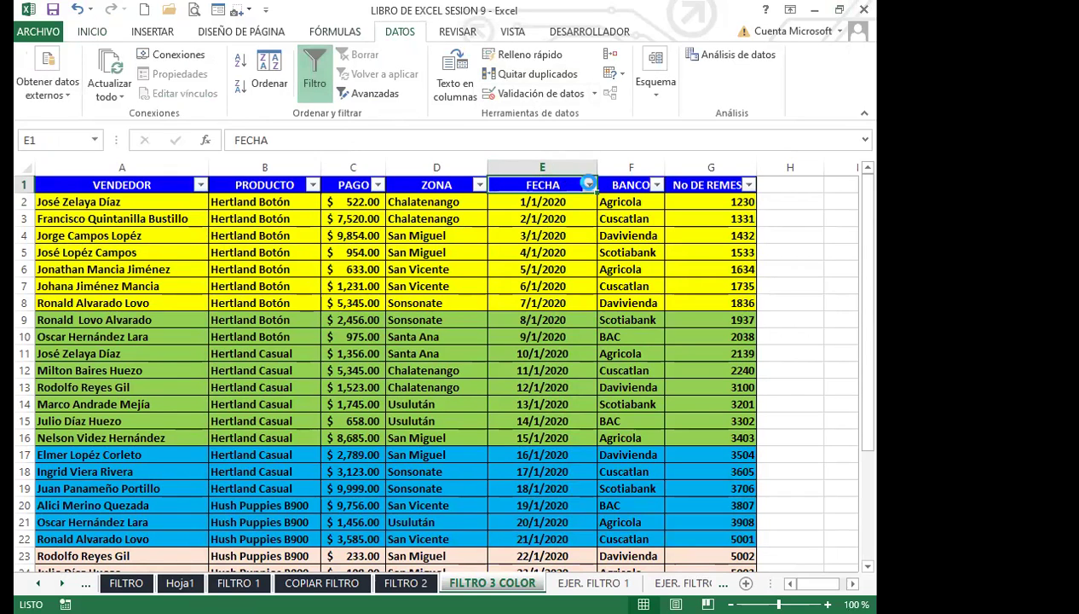
click(588, 184)
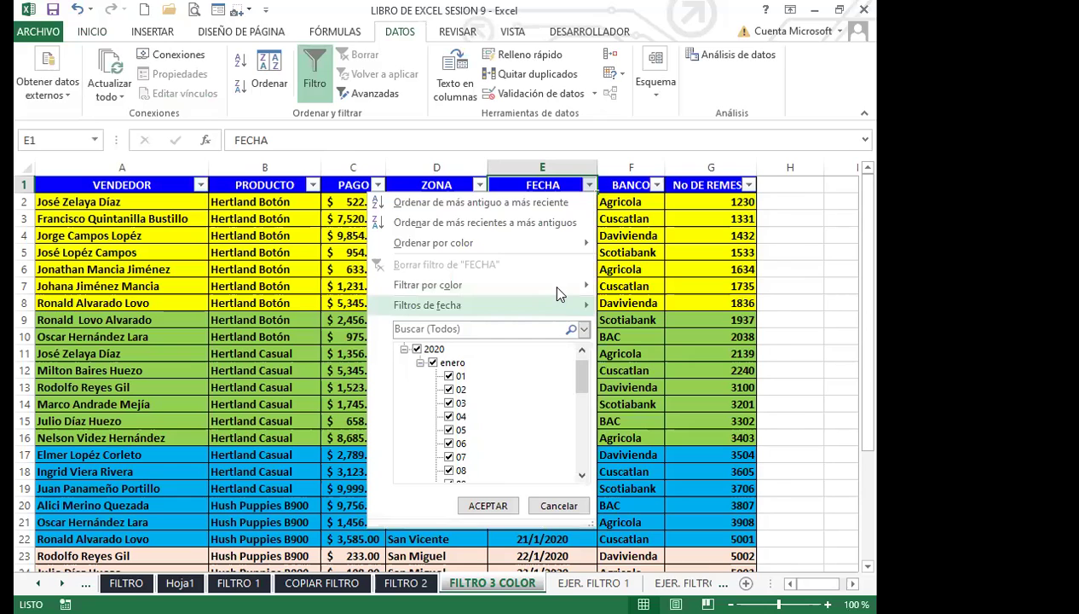
mouse_move(567, 284)
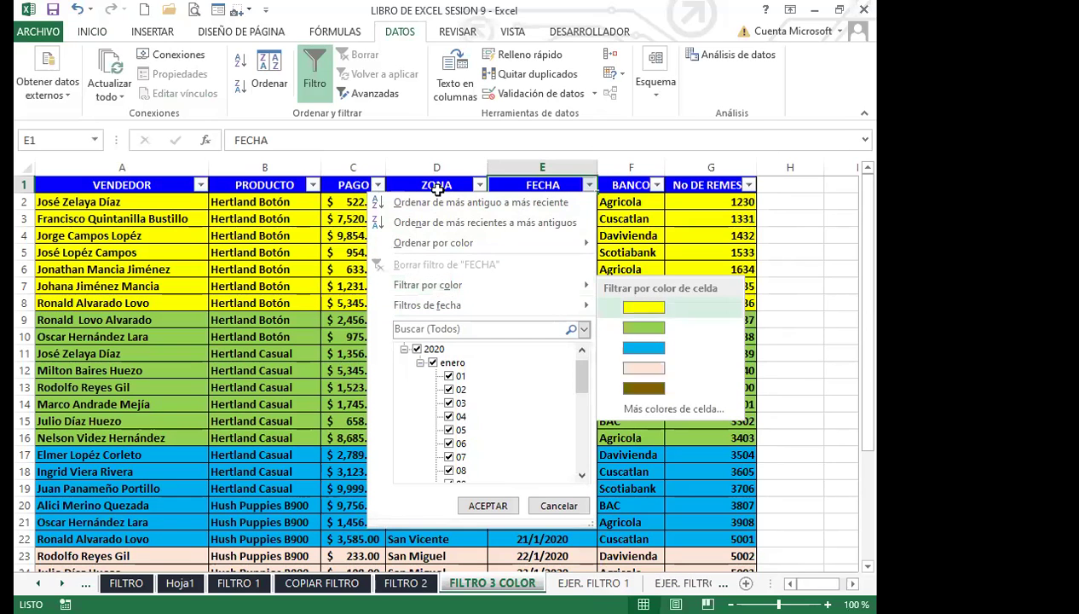
- Filter the ZONA column by the blue cell colour
click(471, 185)
click(480, 185)
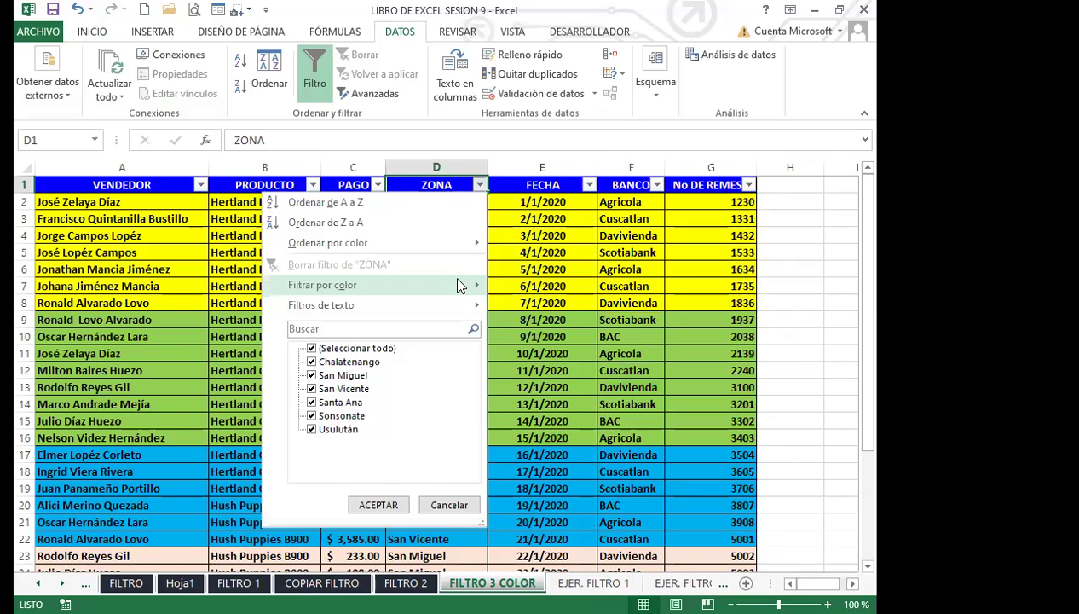
mouse_move(474, 285)
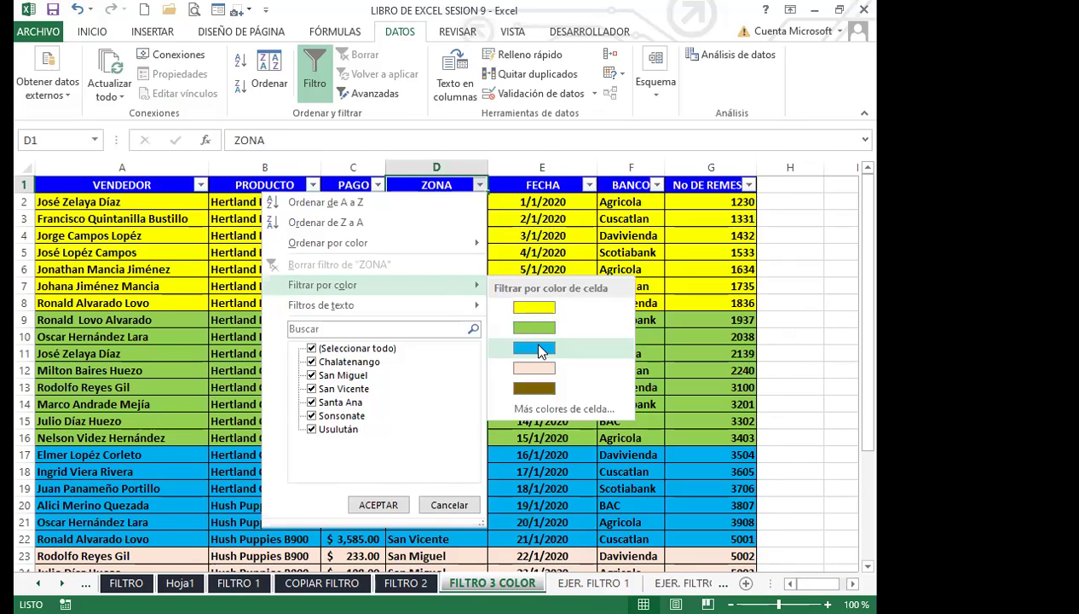
click(519, 346)
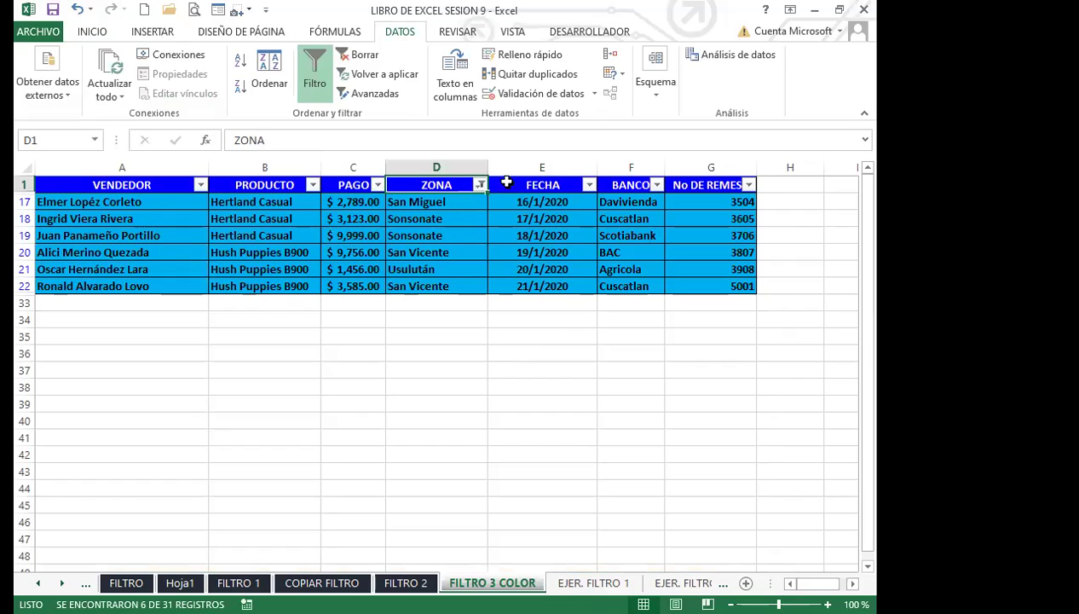
click(358, 353)
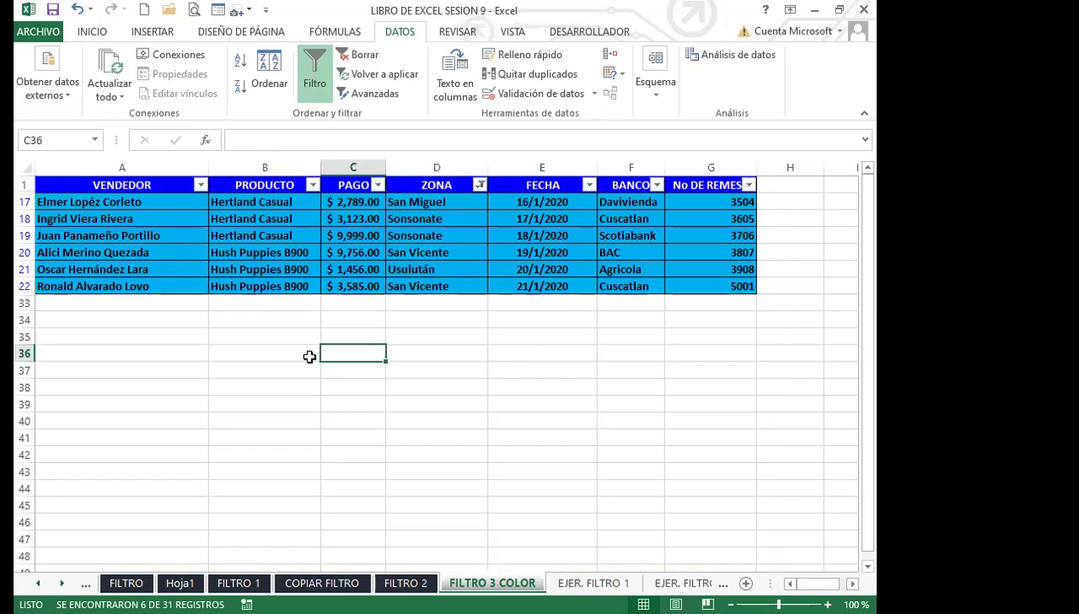
- Filter the ZONA column by value to show only San Miguel and San Vicente
click(480, 186)
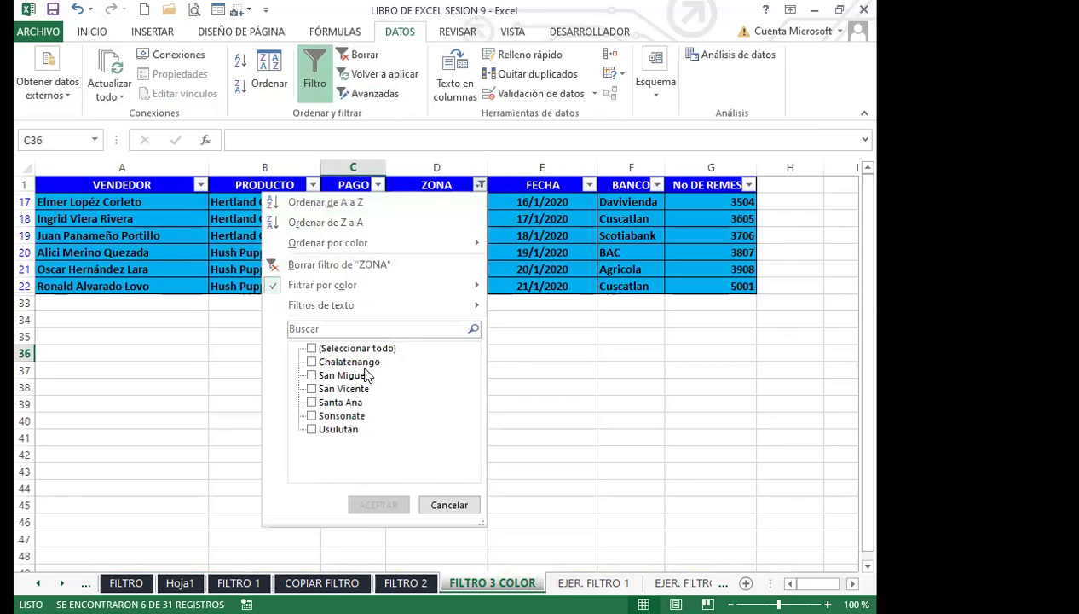
click(311, 347)
click(311, 348)
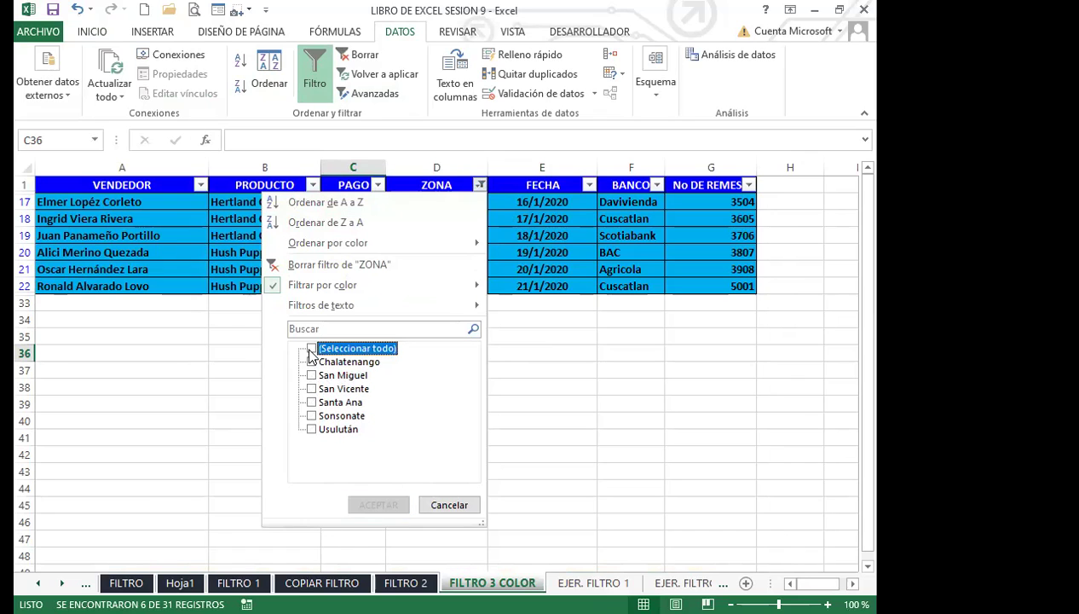
click(311, 375)
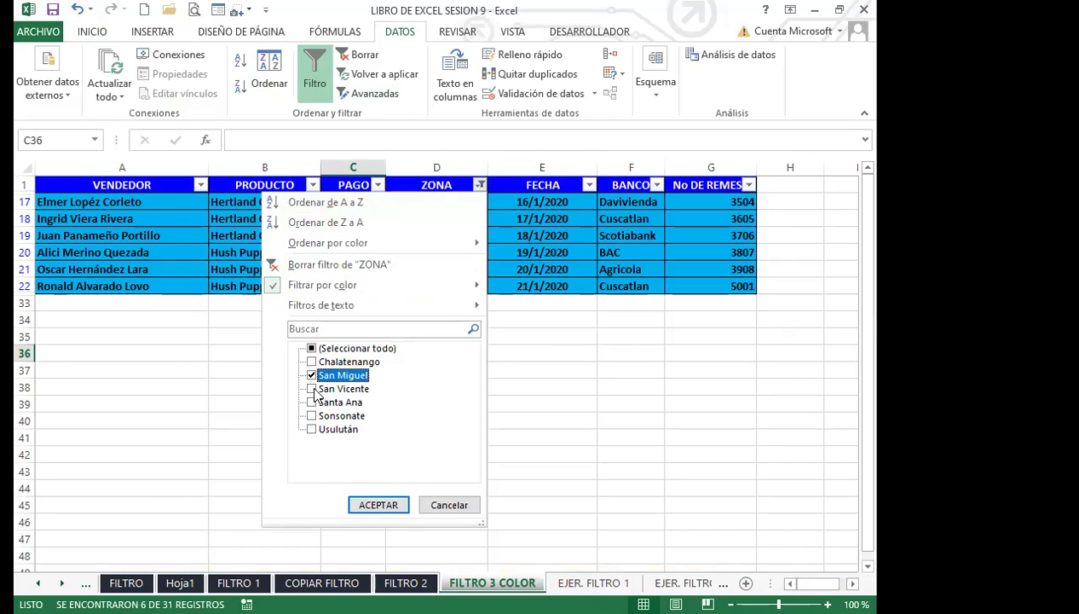
click(311, 389)
click(378, 504)
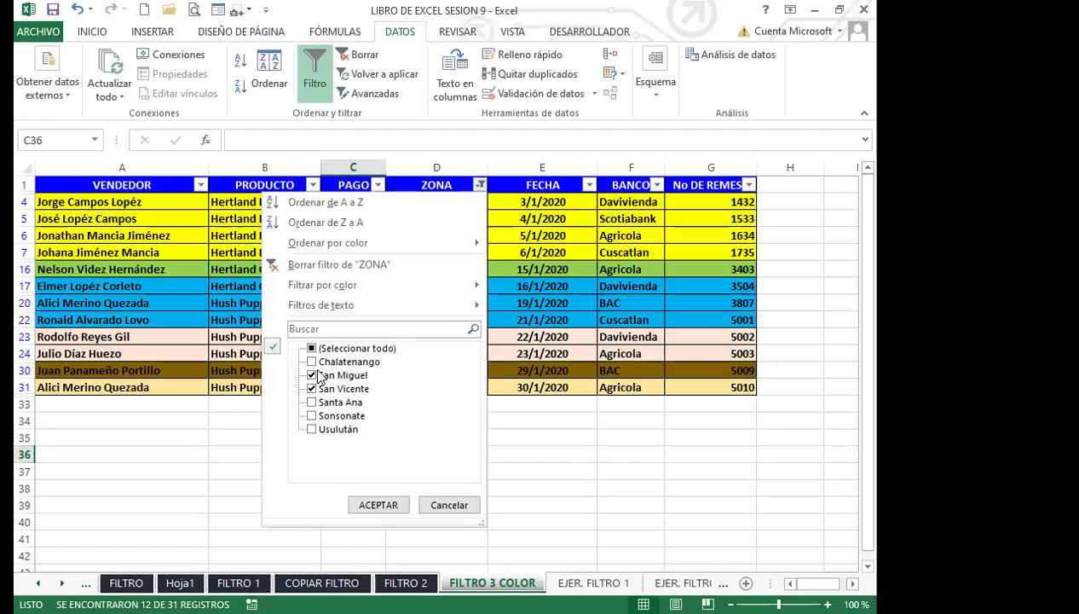
- Filter the ZONA column by the light pink cell colour
mouse_move(432, 288)
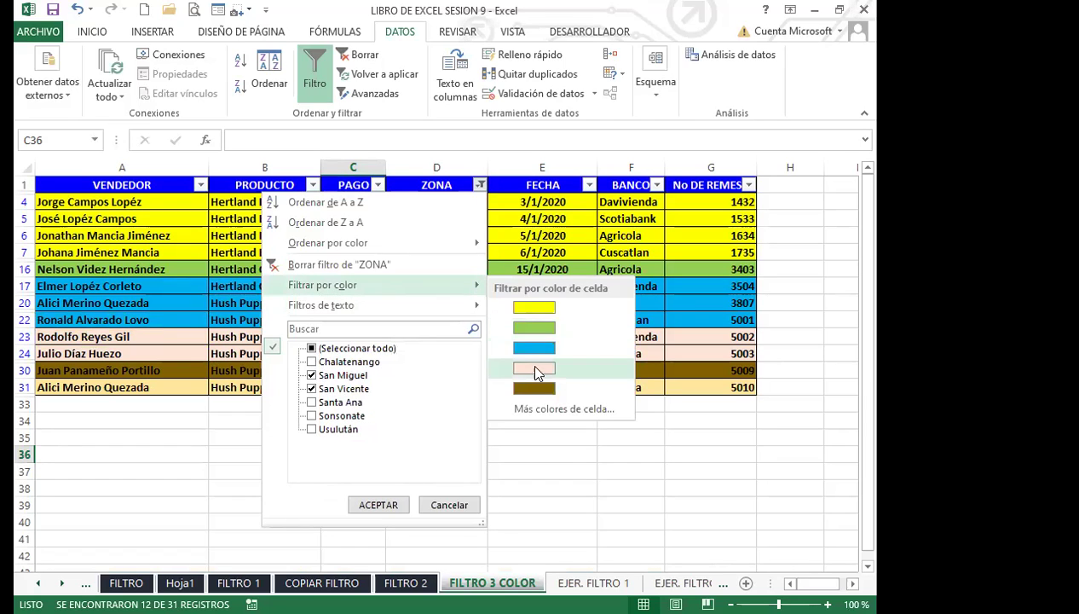
click(529, 362)
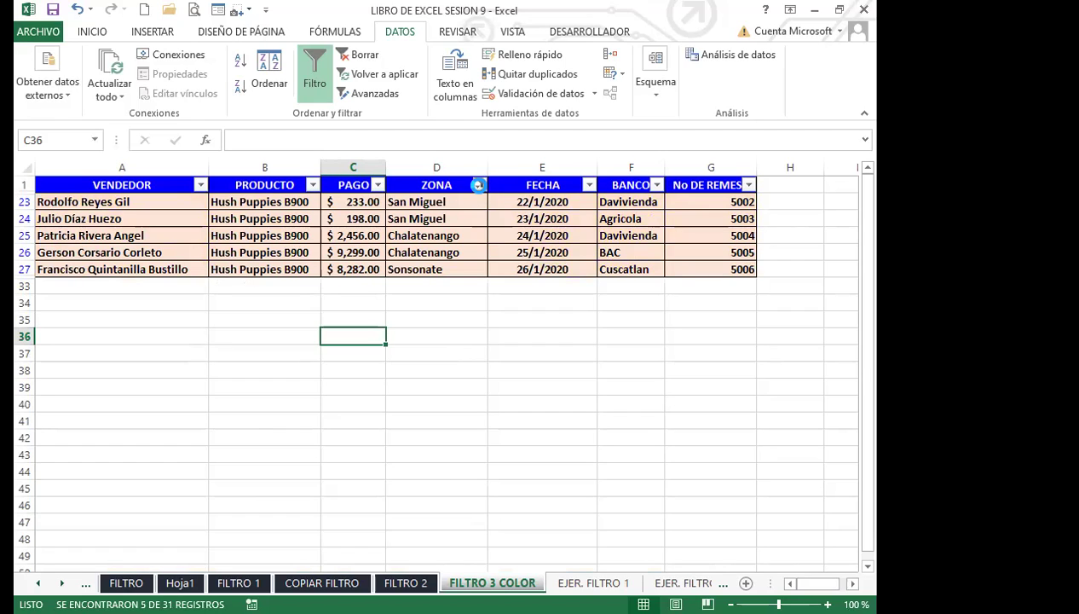
- Filter the ZONA column by value to show only Chalatenango, San Vicente and Santa Ana
click(480, 185)
click(312, 361)
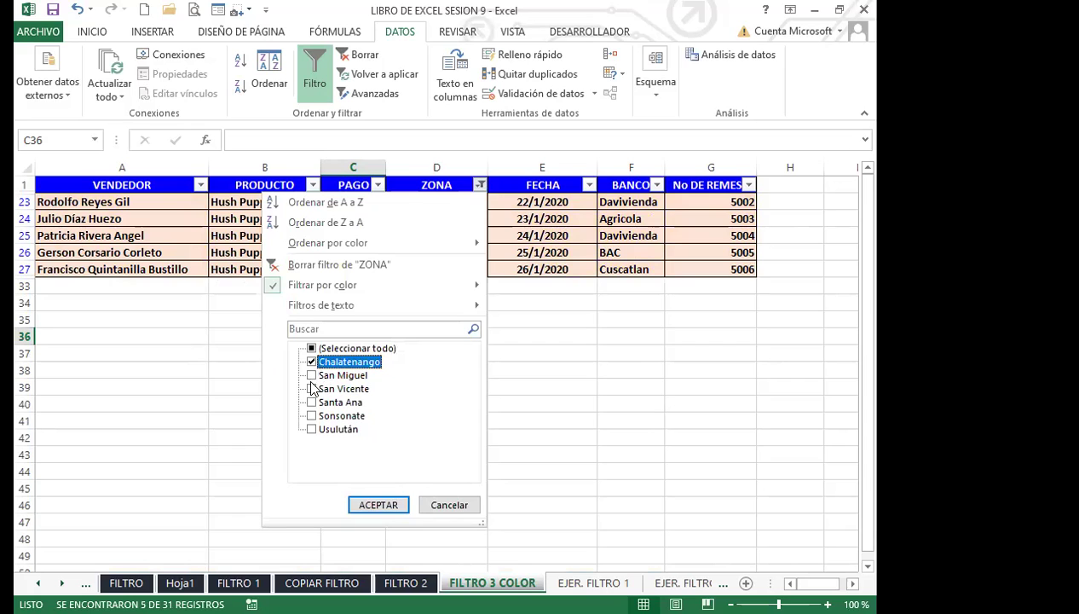
click(312, 389)
click(312, 403)
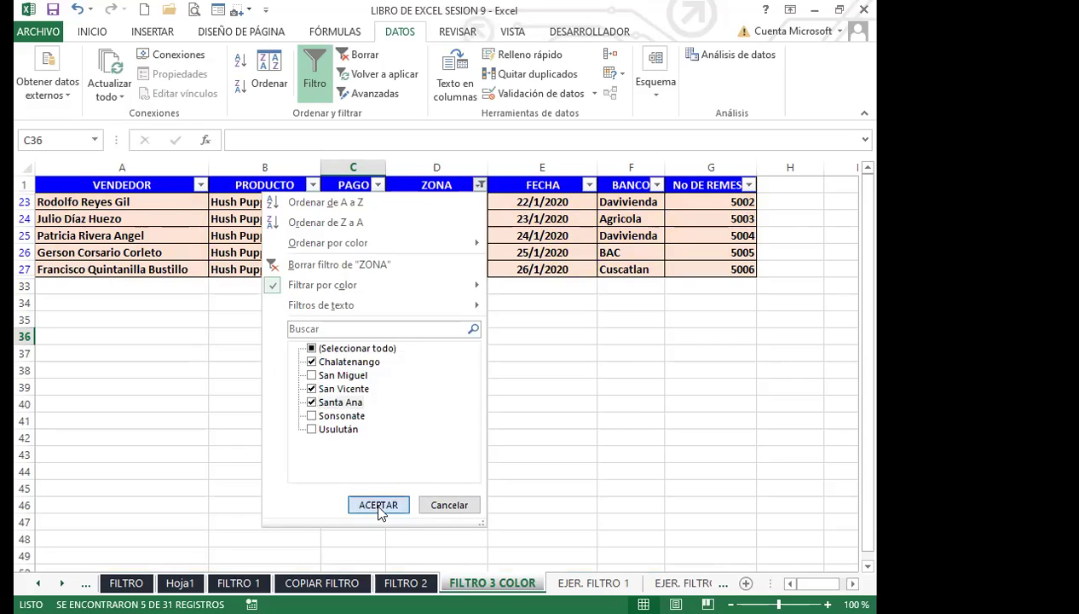
click(378, 504)
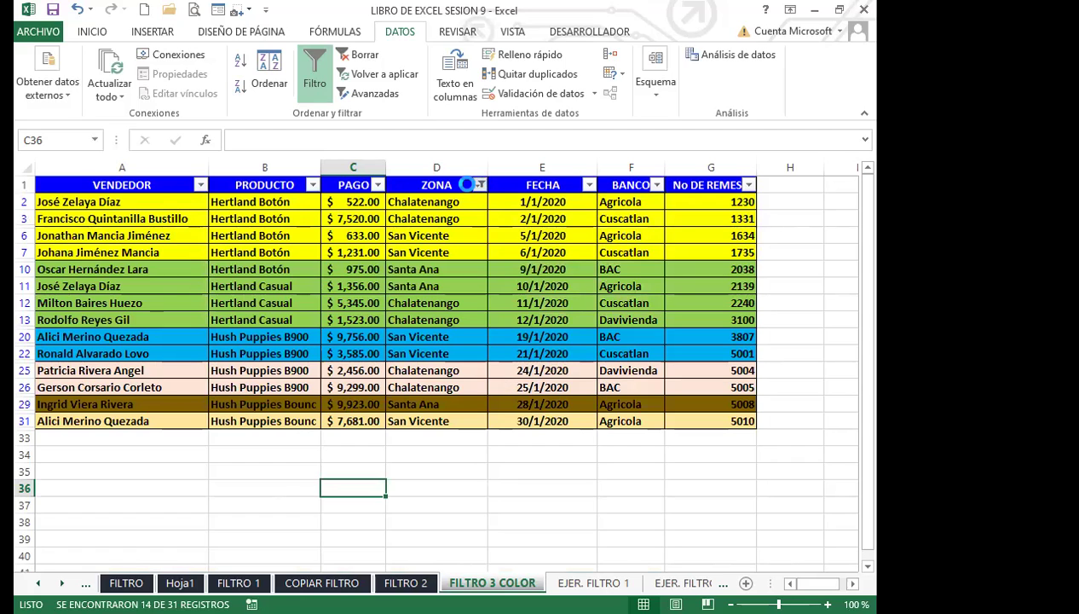
- Filter the ZONA column by the green cell colour
click(480, 184)
mouse_move(477, 288)
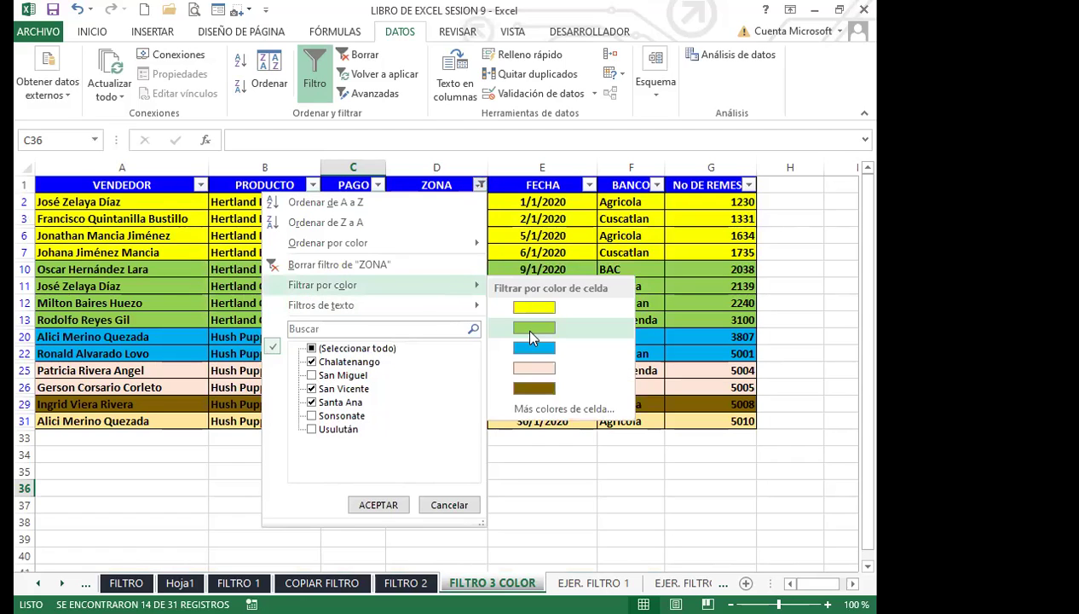
click(530, 329)
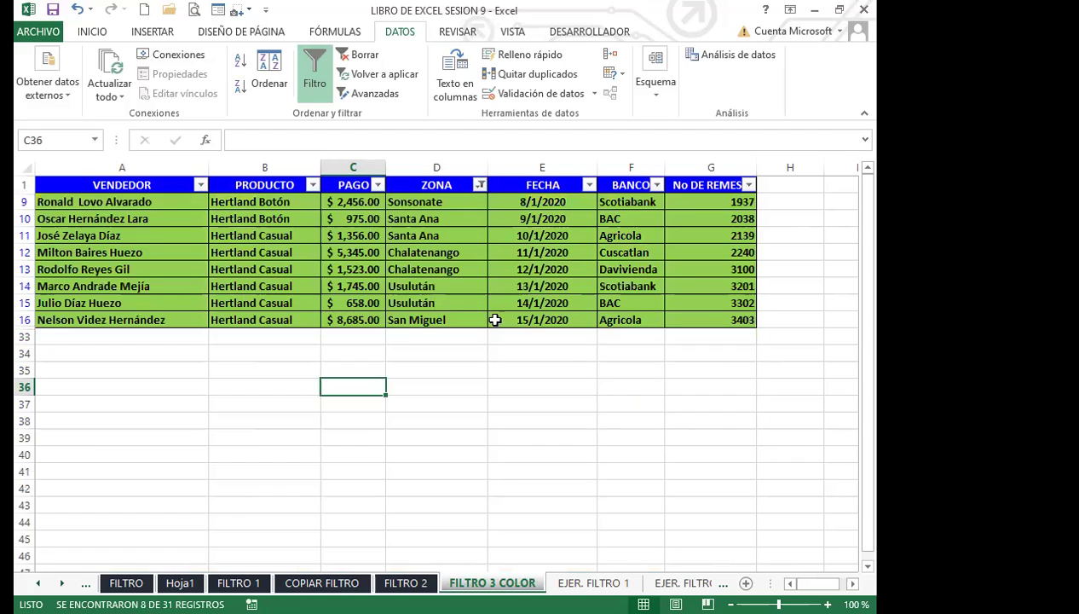
- Filter the BANCO column to exclude BAC and Cuscatlan
click(657, 185)
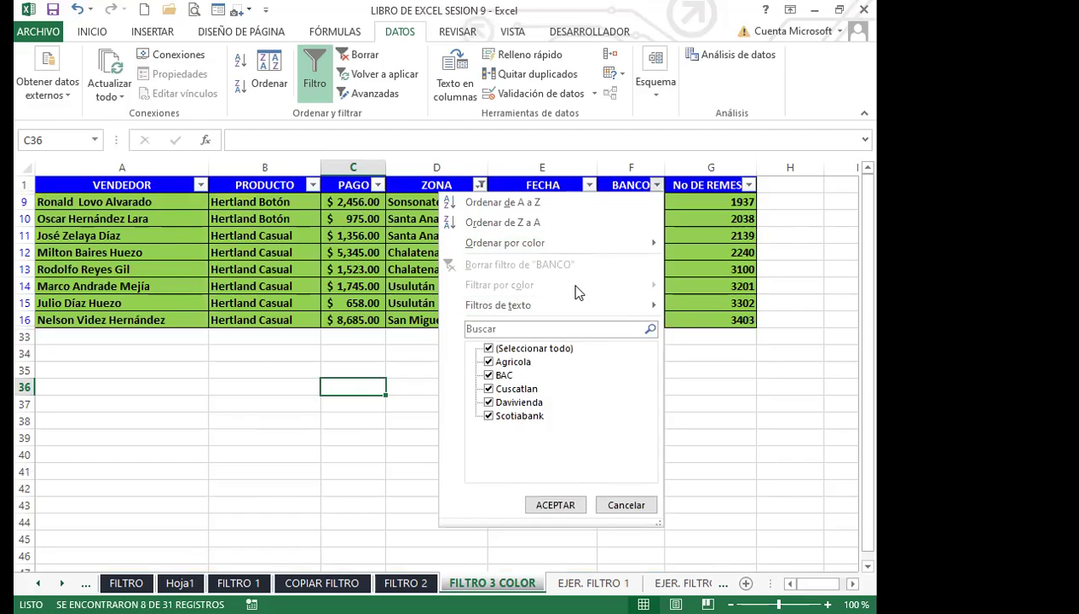
click(488, 375)
click(488, 389)
click(562, 504)
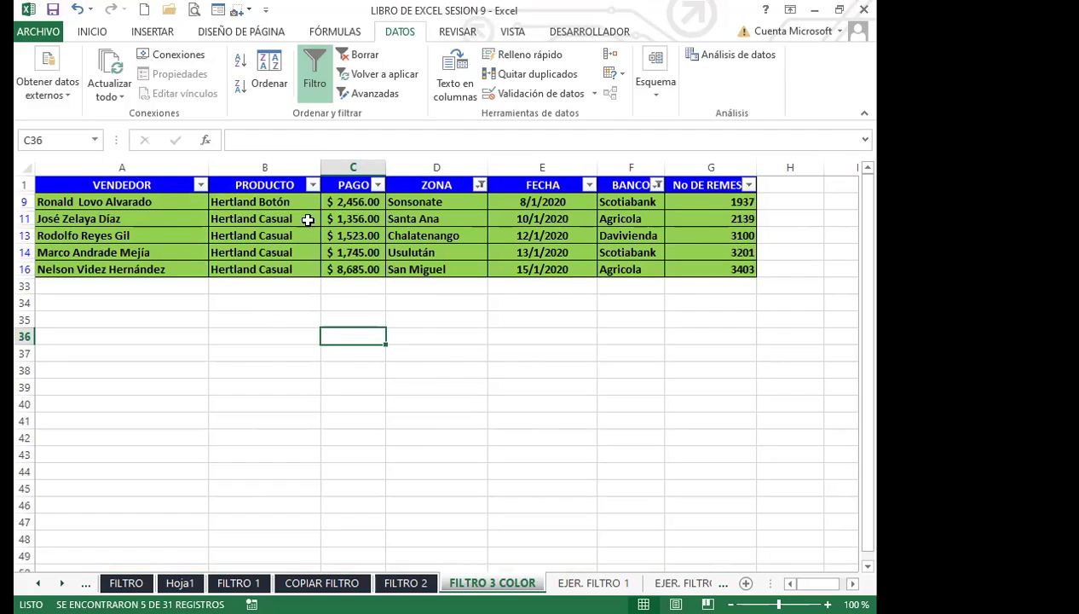
- Filter the PRODUCTO column to show only Hertland Casual
click(312, 185)
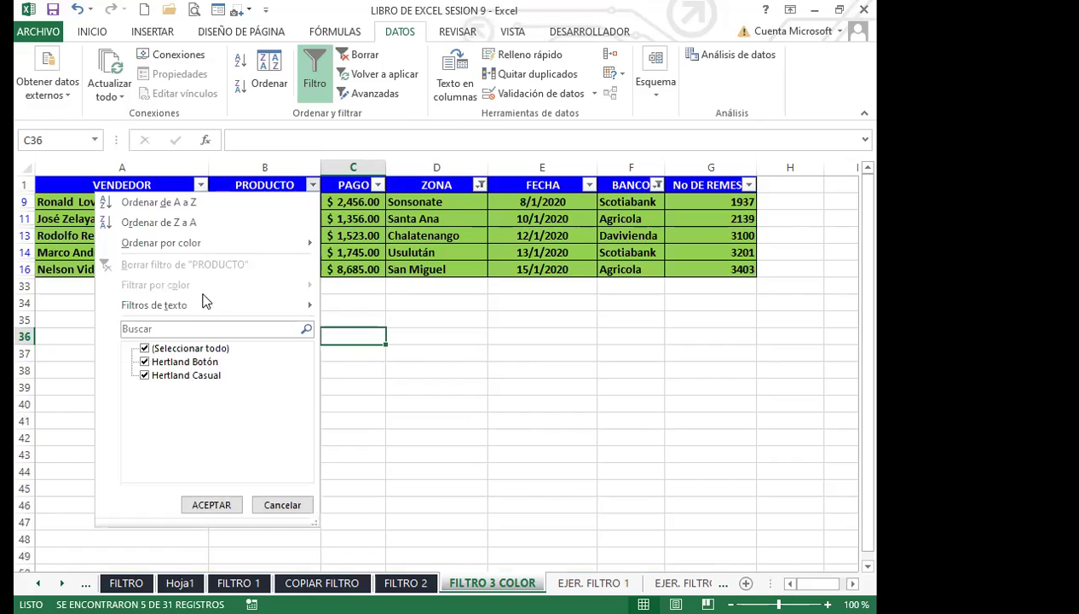
click(146, 363)
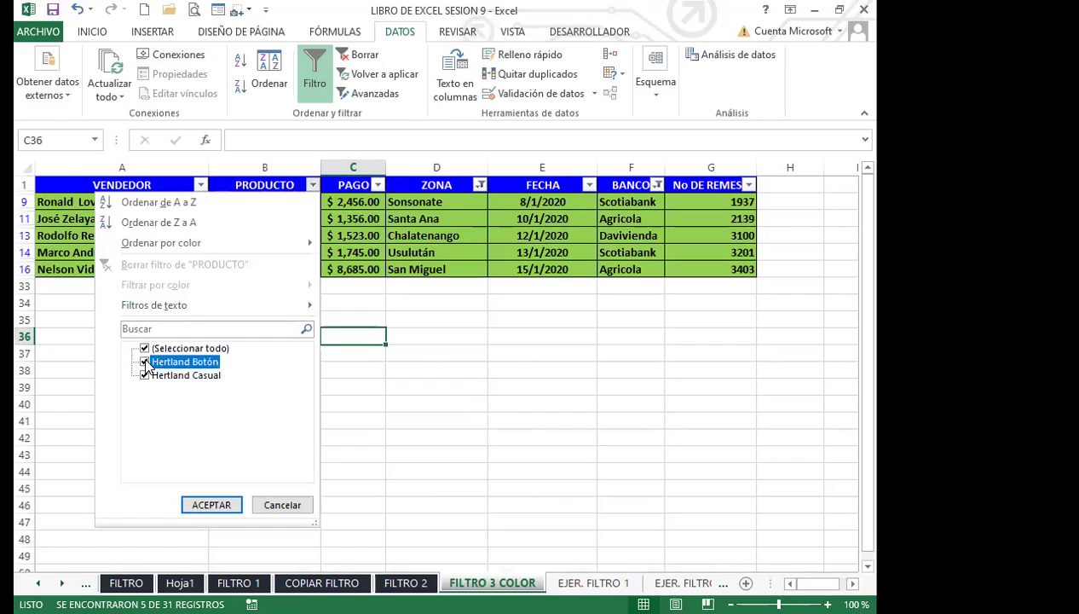
click(212, 504)
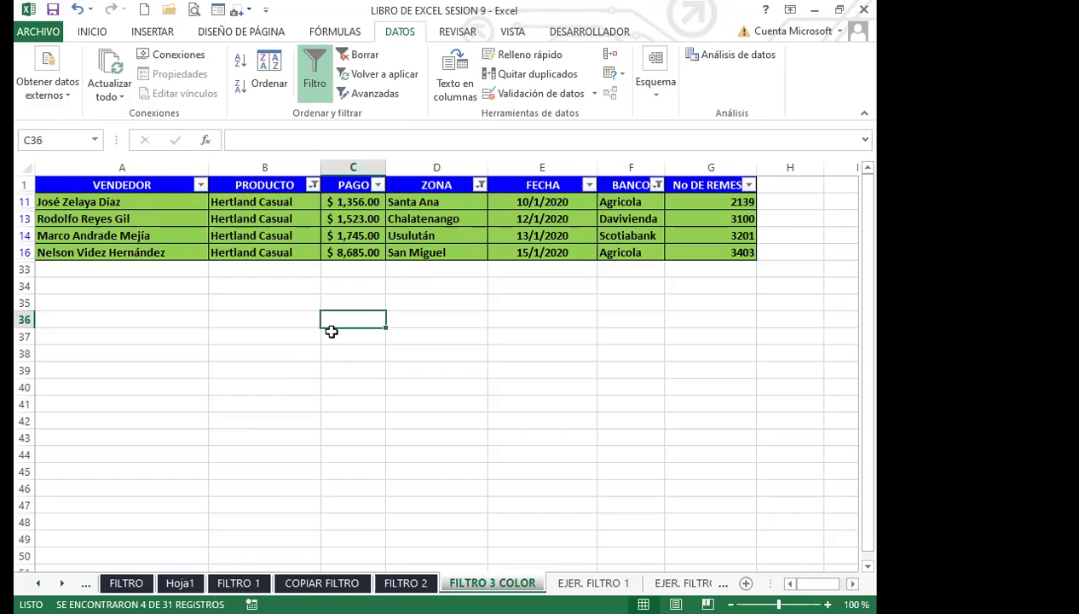
- View the ZONA column's cell-colour filter options, and turn off the filter for the whole sales table
click(480, 185)
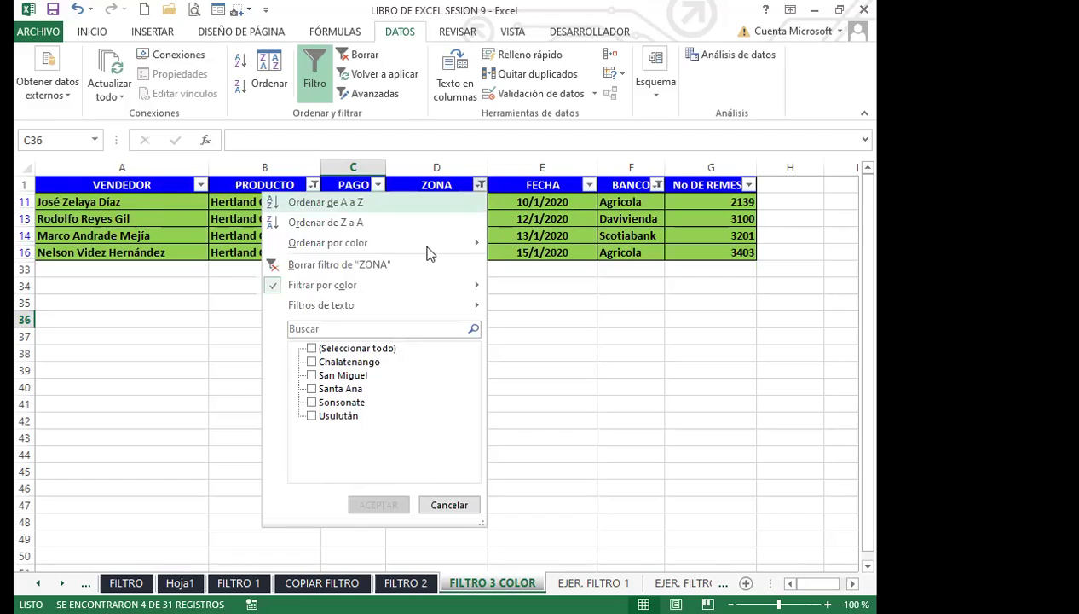
mouse_move(465, 294)
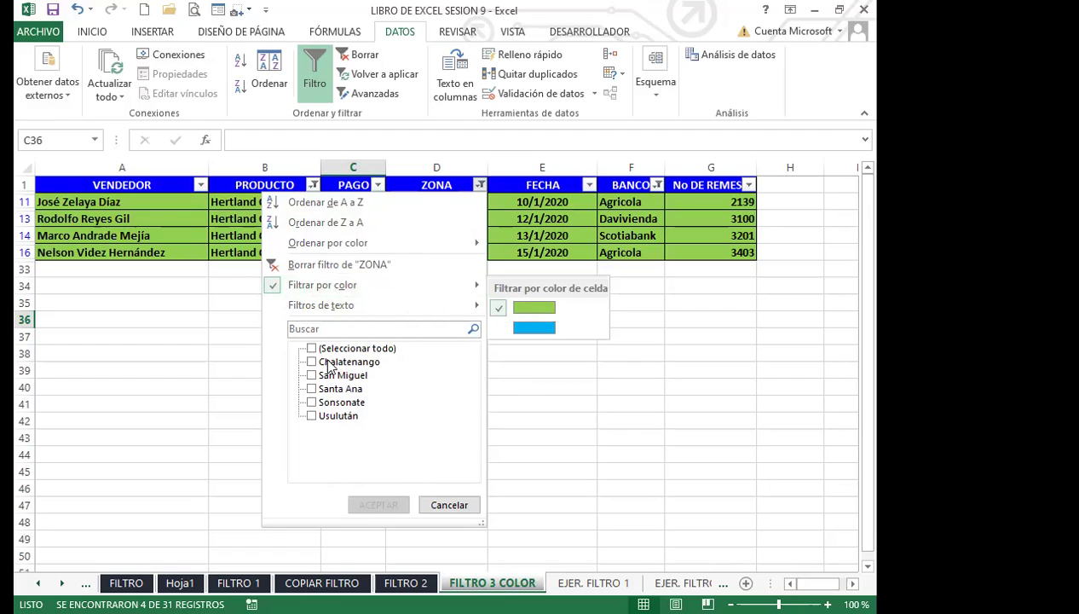
click(506, 384)
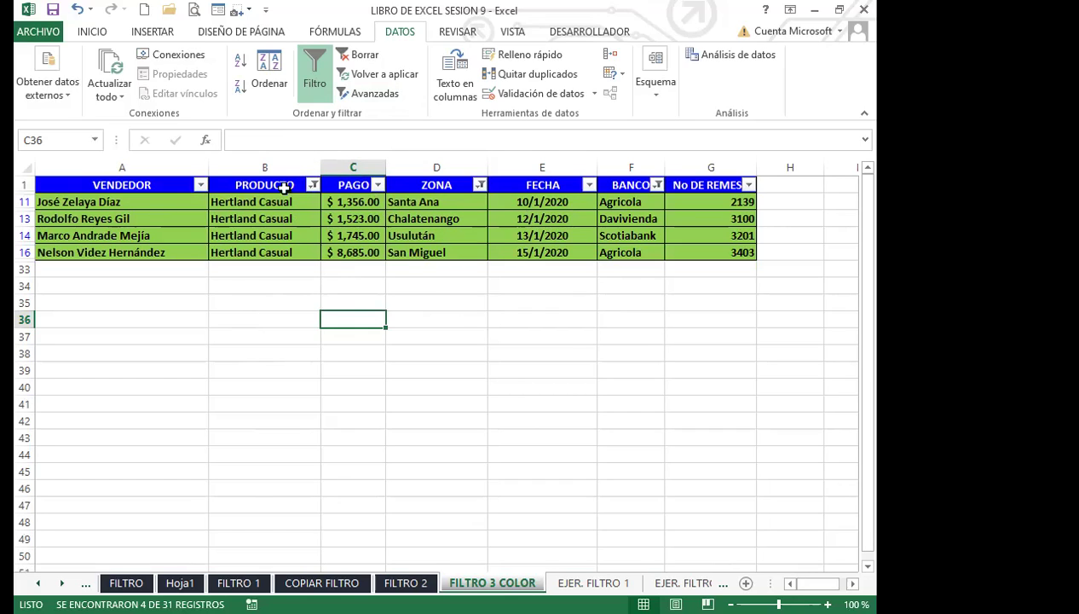
click(315, 64)
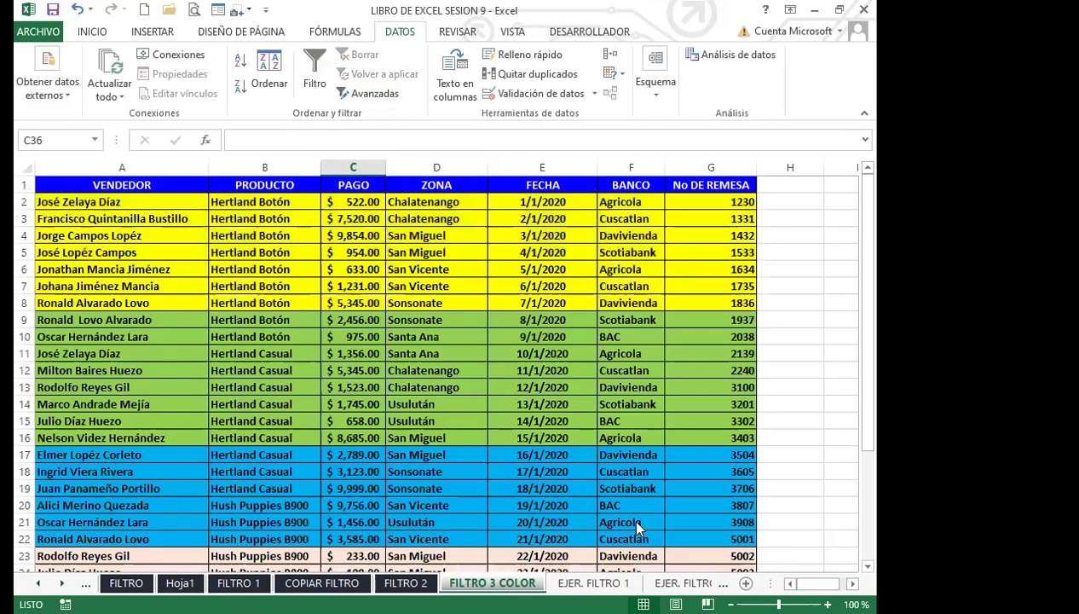
- On the EJER. FILTRO 2 sheet, try to turn on the filter from empty cell J5 outside the employee table
click(400, 583)
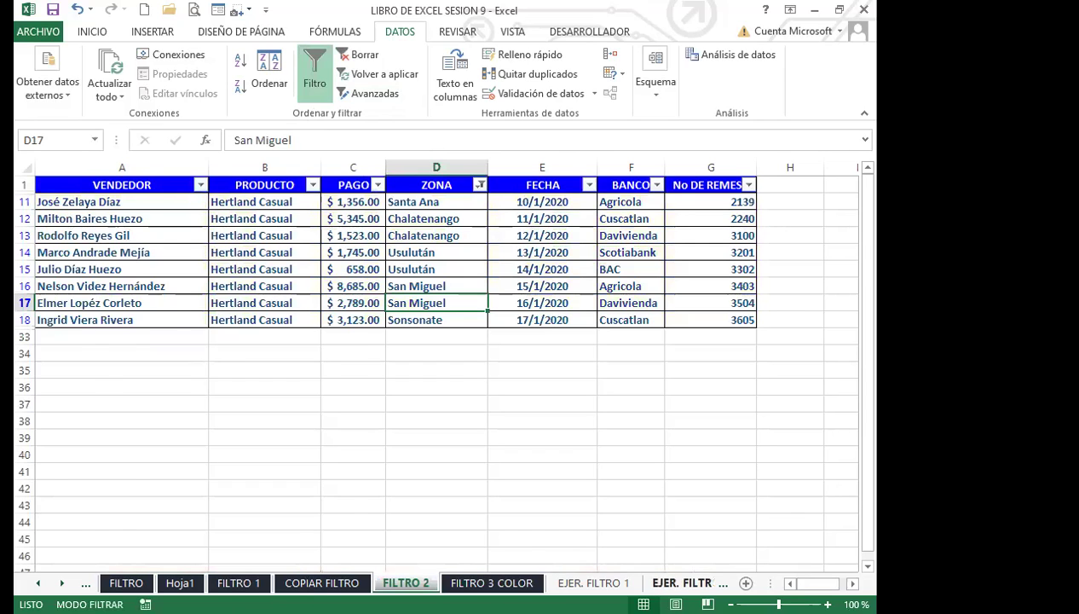
click(682, 583)
scroll(568, 336, up, 3)
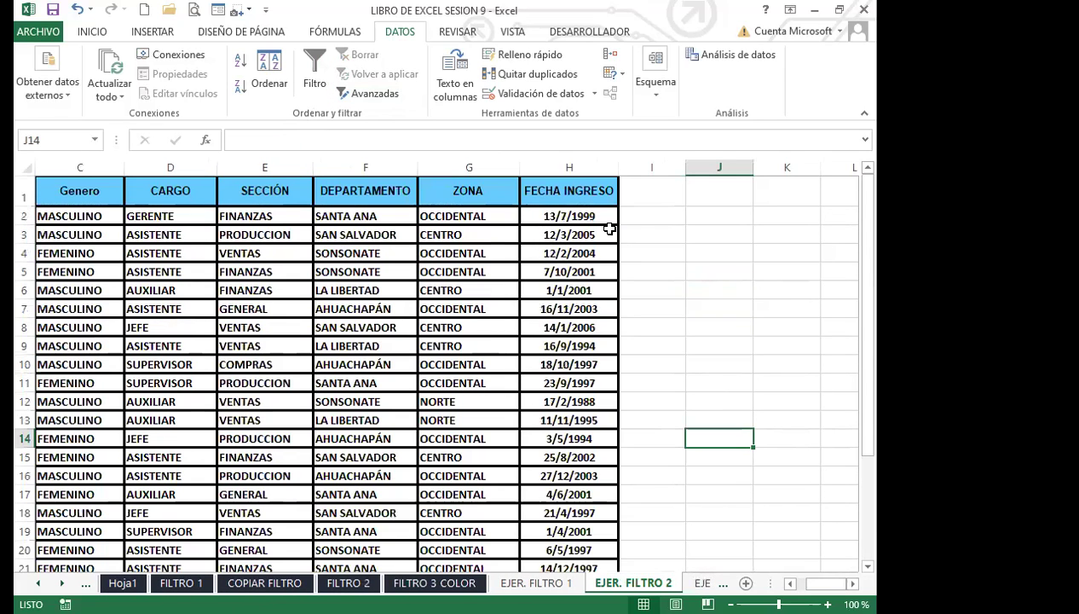
click(734, 271)
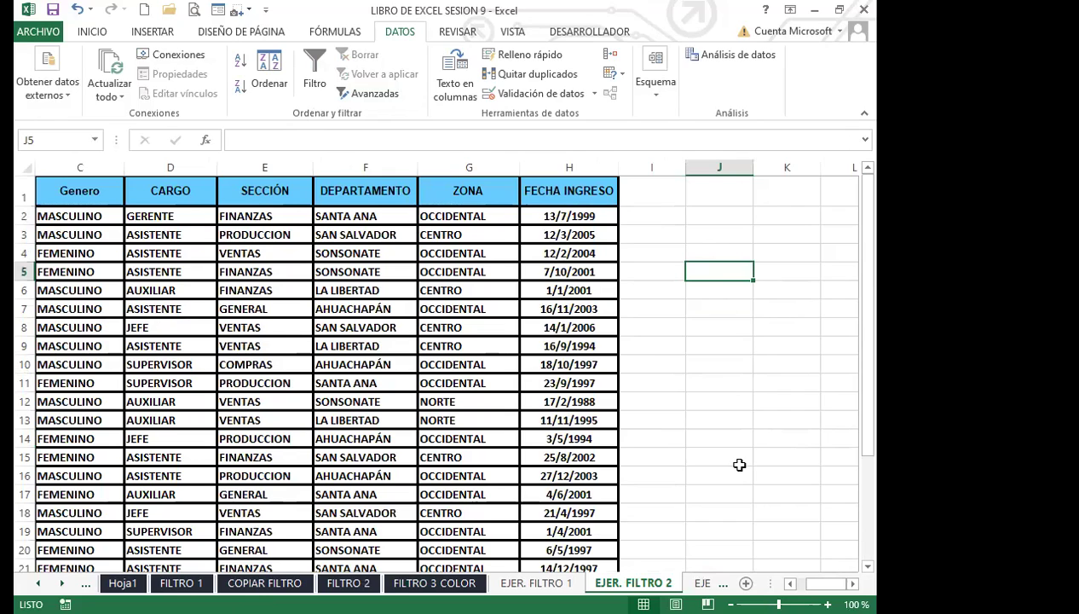
click(316, 66)
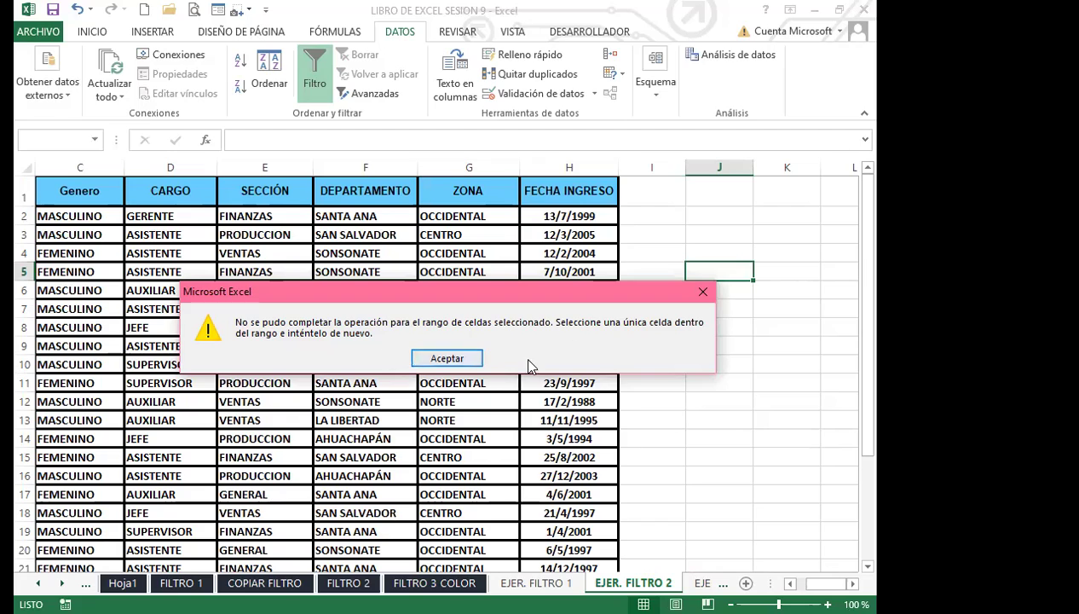
click(704, 292)
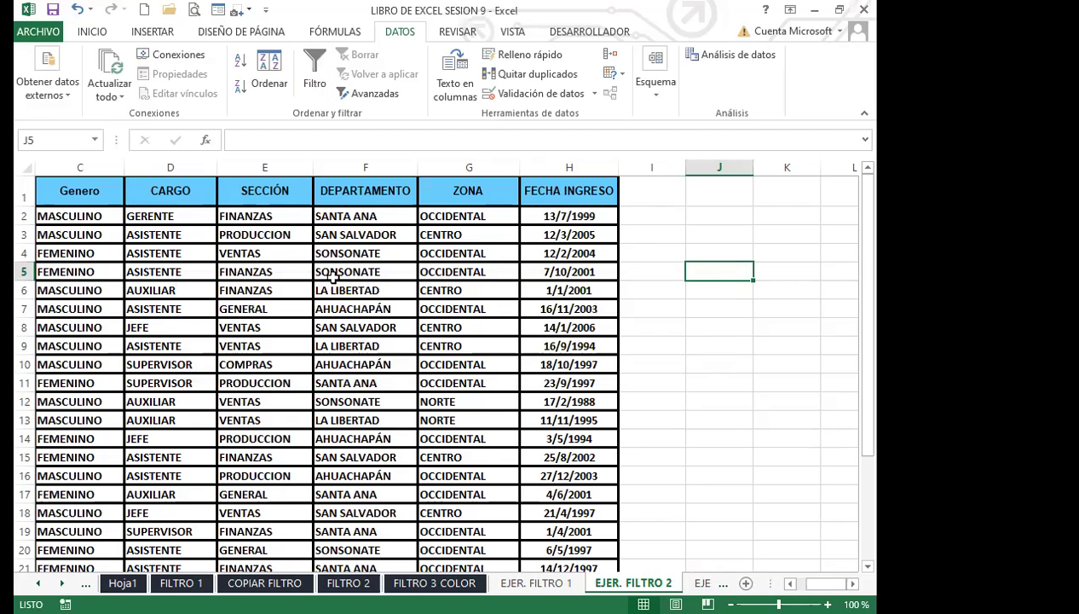
- Turn the employee table's filter on from the DEPARTAMENTO header and off from cell H16
click(344, 285)
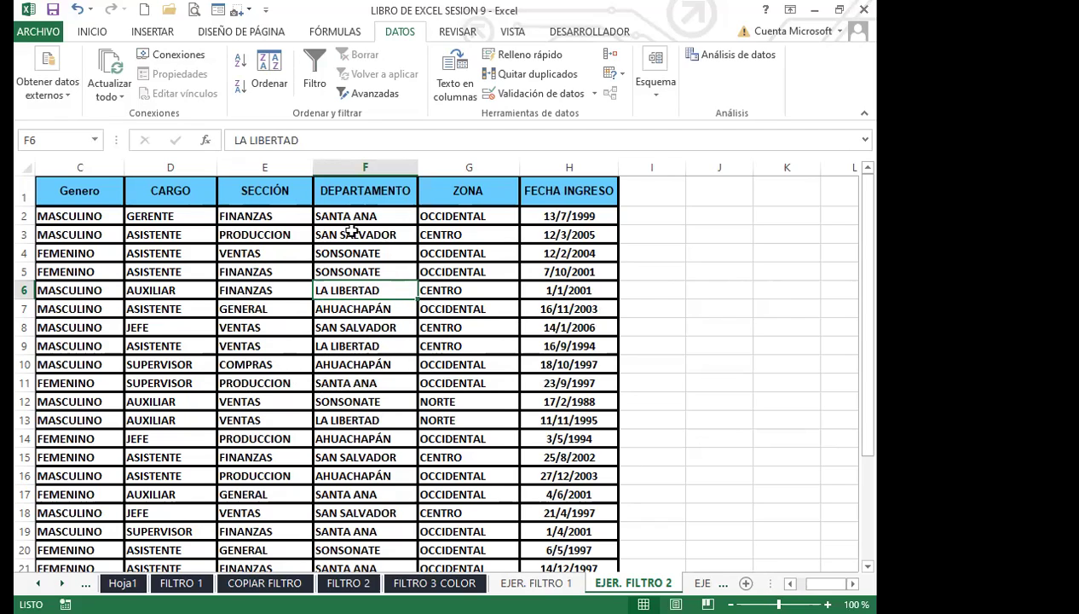
click(388, 193)
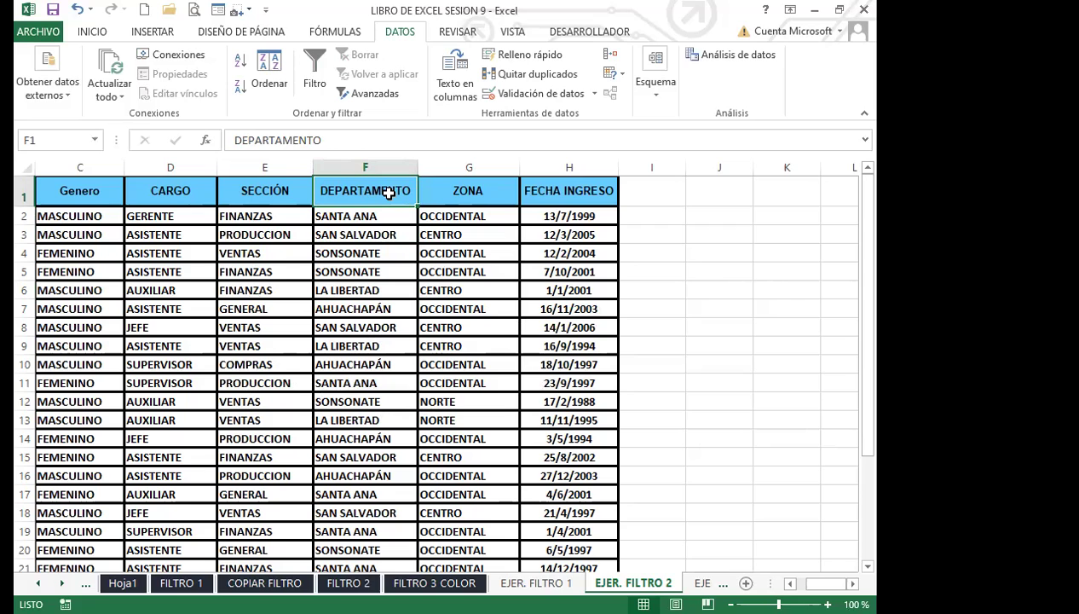
click(313, 61)
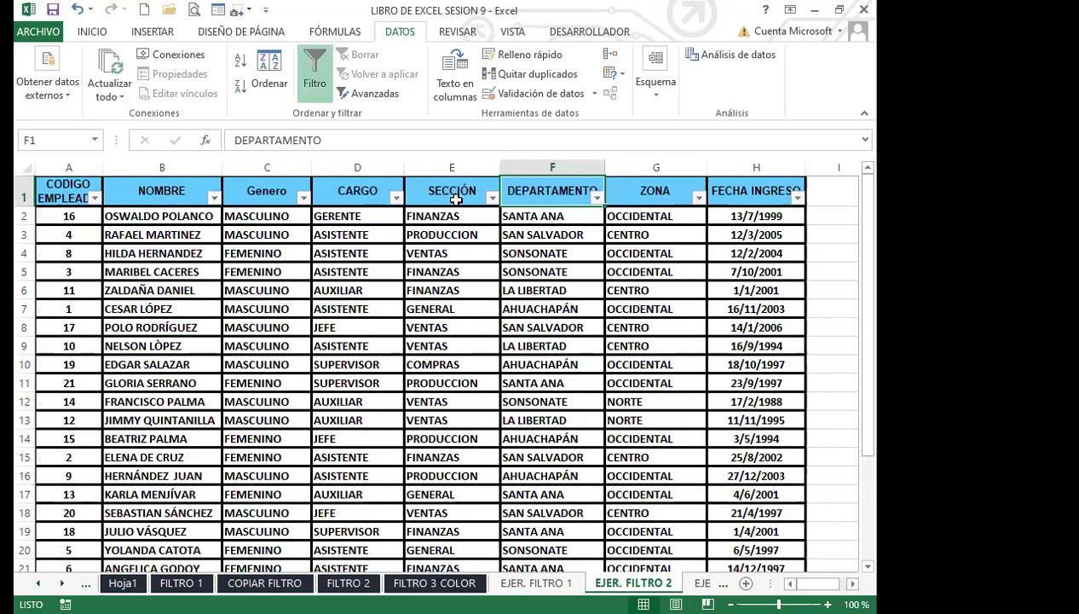
click(733, 474)
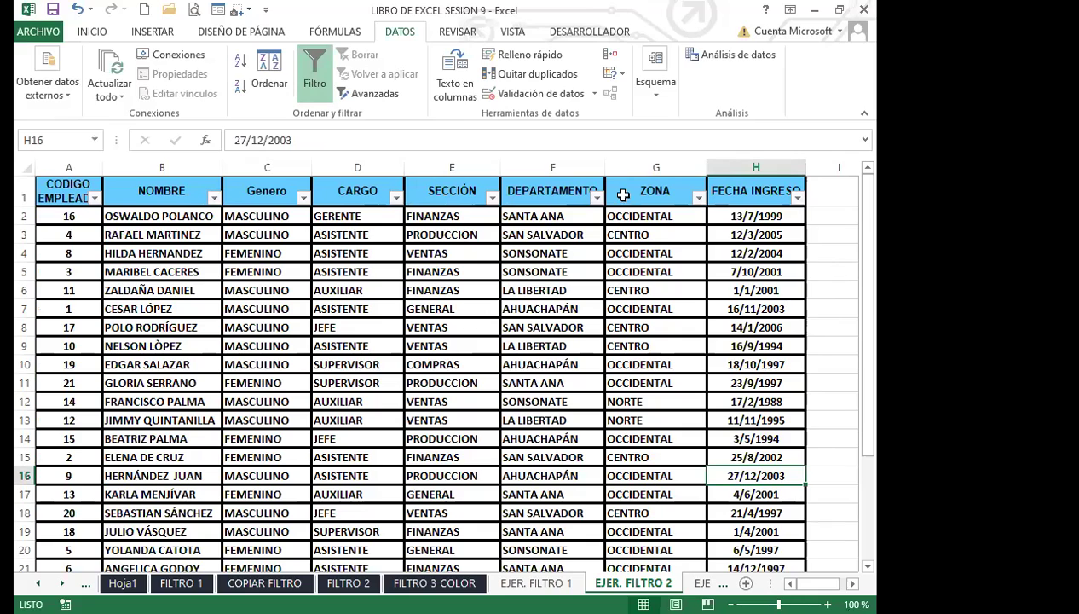
click(312, 77)
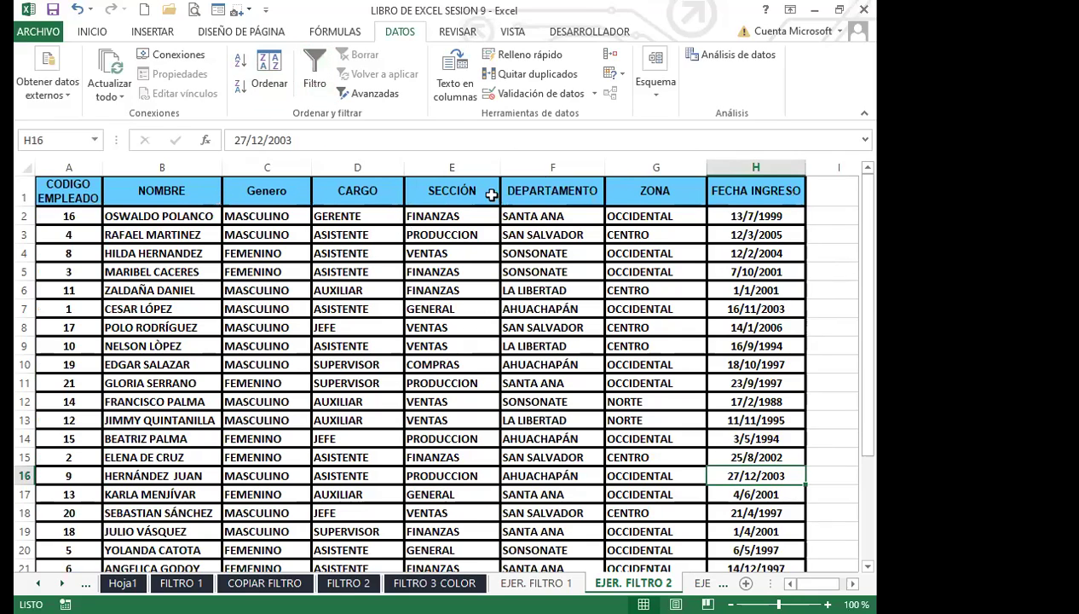
- Turn the filter on and off from empty cell I6 directly beside the employee table
click(847, 290)
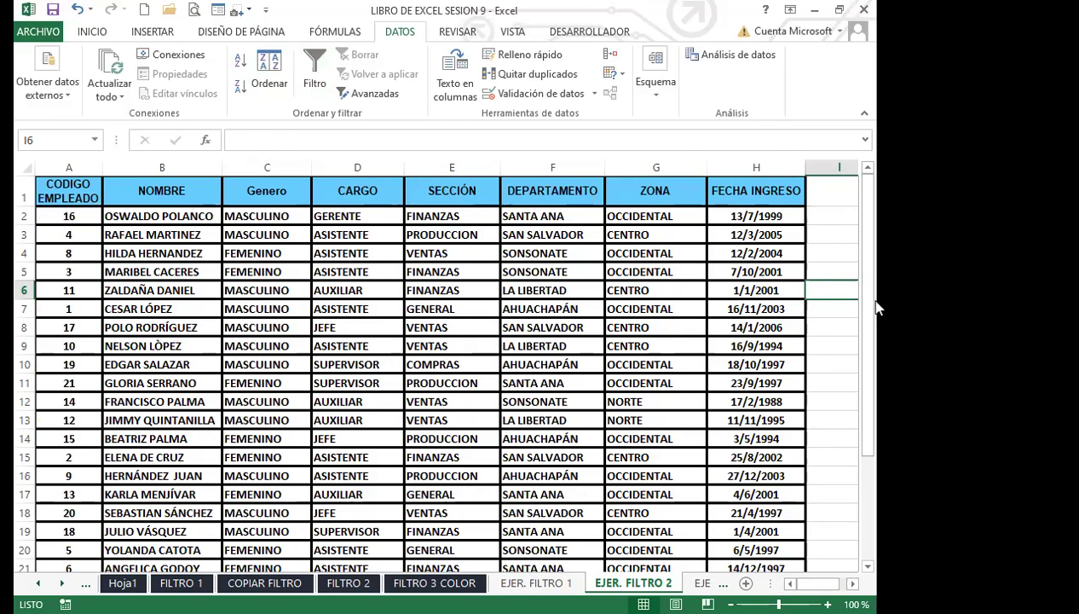
click(314, 64)
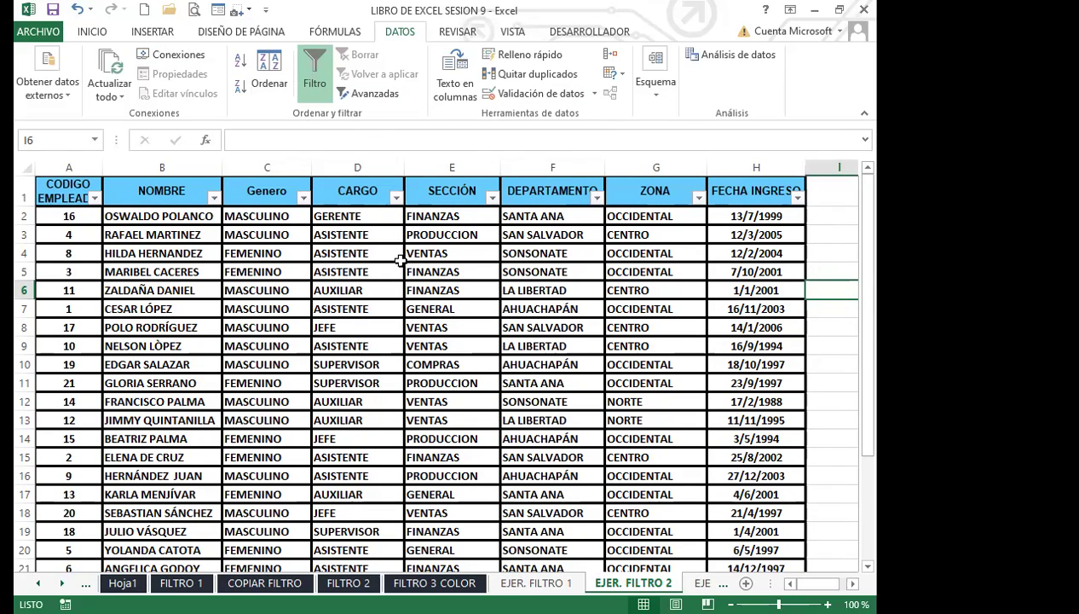
click(314, 60)
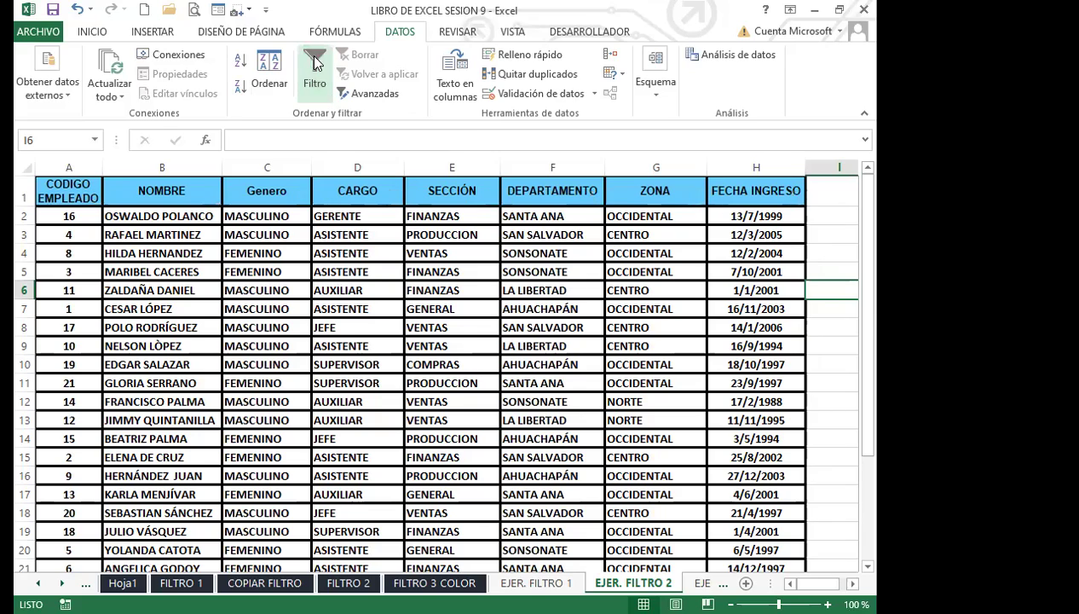
- Toggle the filter on from E17, off from B17, on from G17 and off from B15, and select cell E8
click(474, 491)
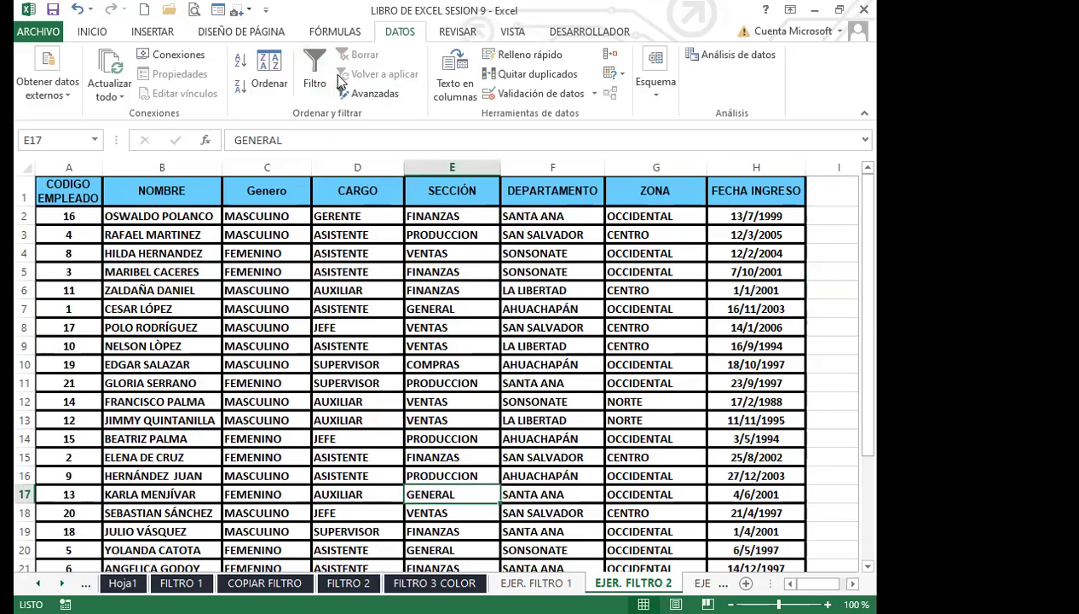
click(303, 67)
click(142, 491)
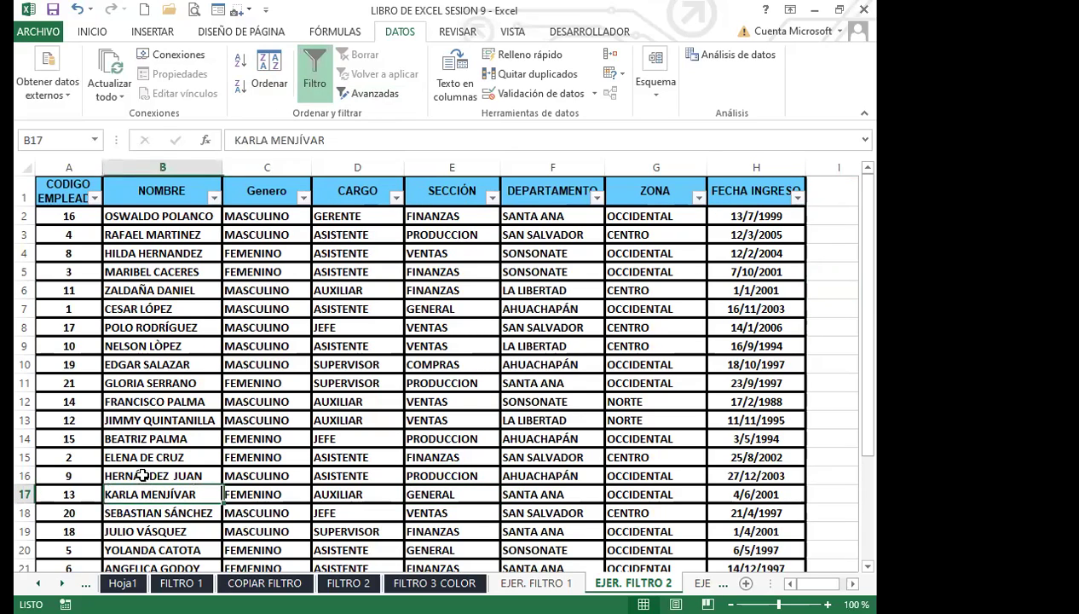
click(312, 70)
click(662, 494)
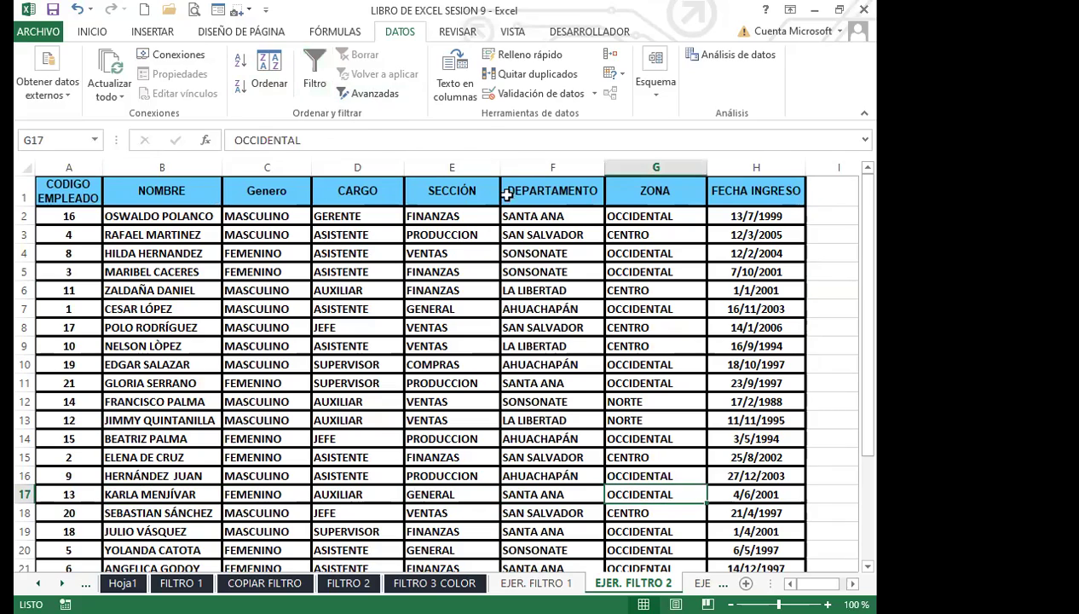
click(312, 70)
click(149, 457)
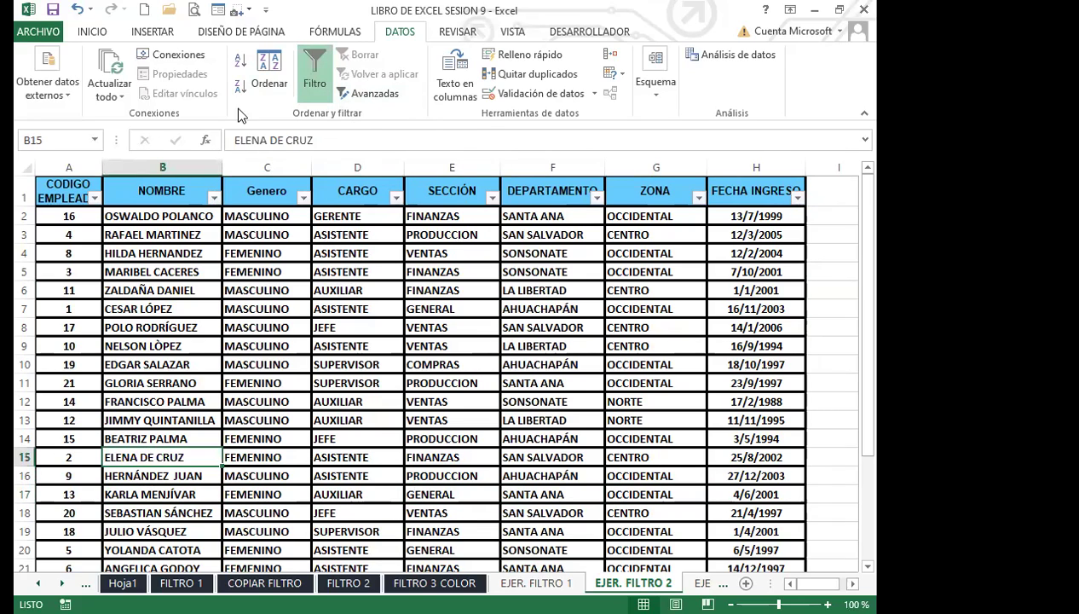
click(315, 70)
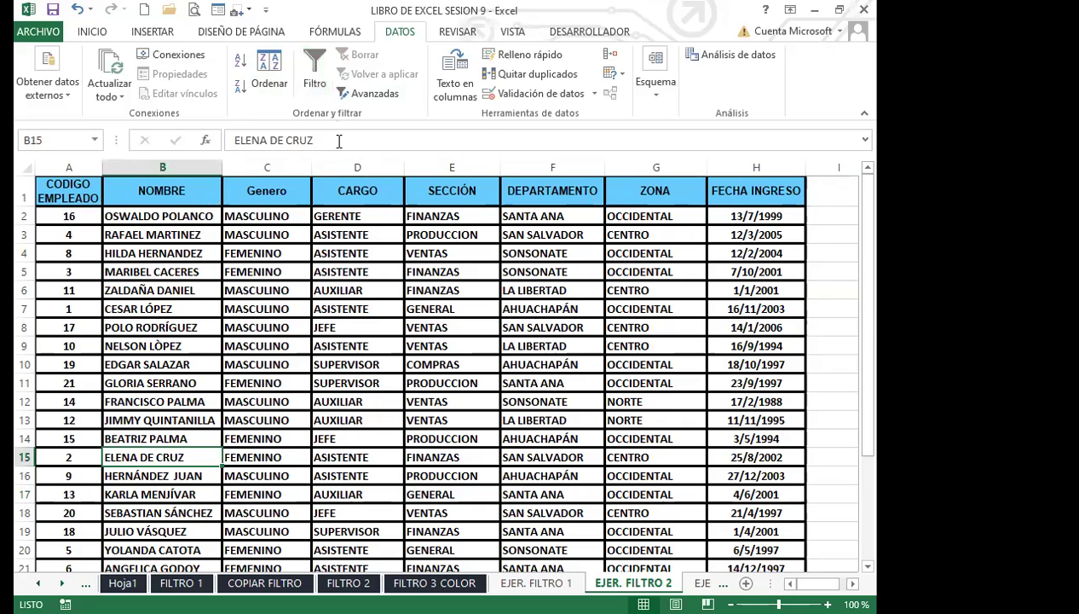
click(492, 328)
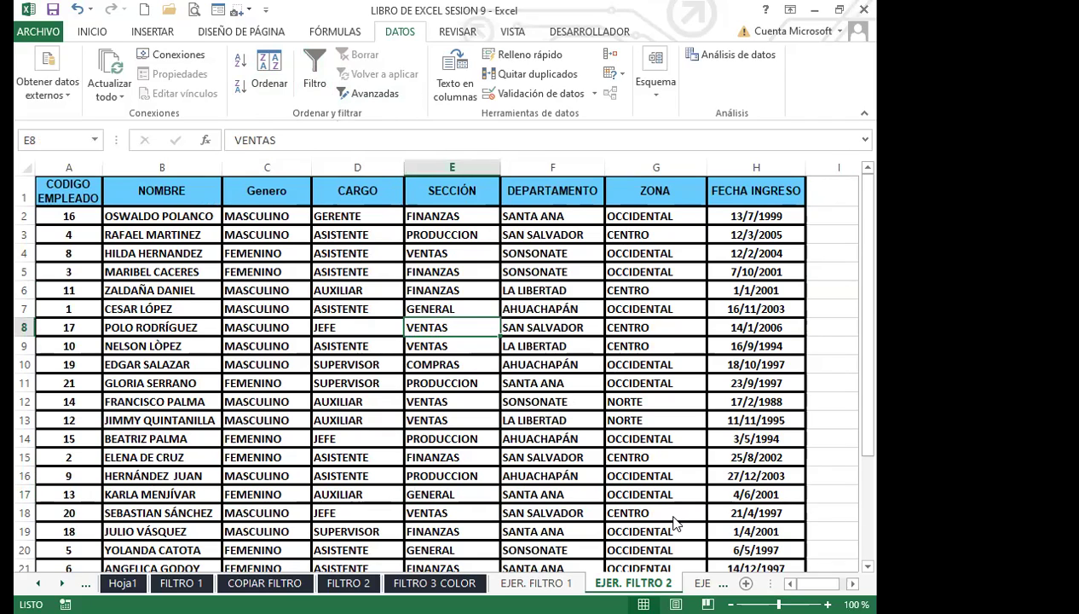
- Return to the FILTRO 3 COLOR sheet and select cell D17 in the ZONA column
click(404, 582)
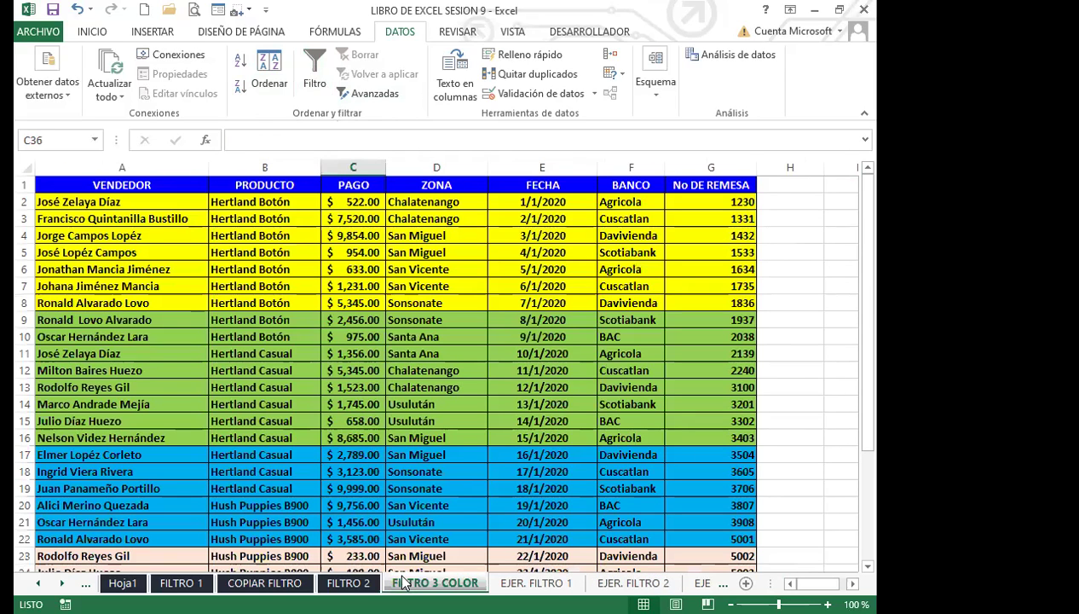
click(471, 421)
click(460, 456)
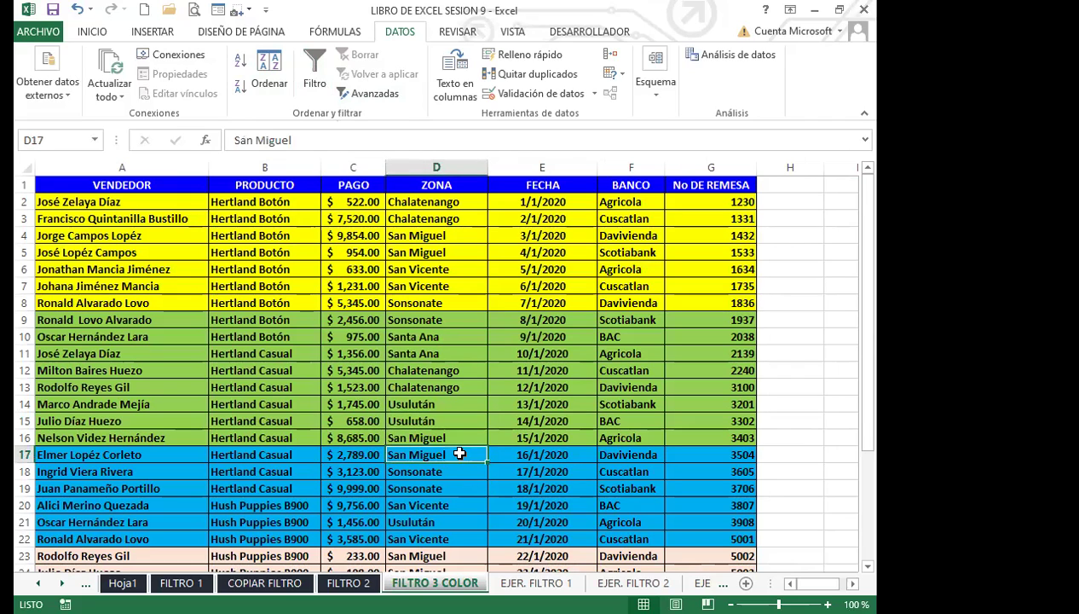
- Turn the sales table's filter on and off from cell D17, and again from cell C31
click(315, 60)
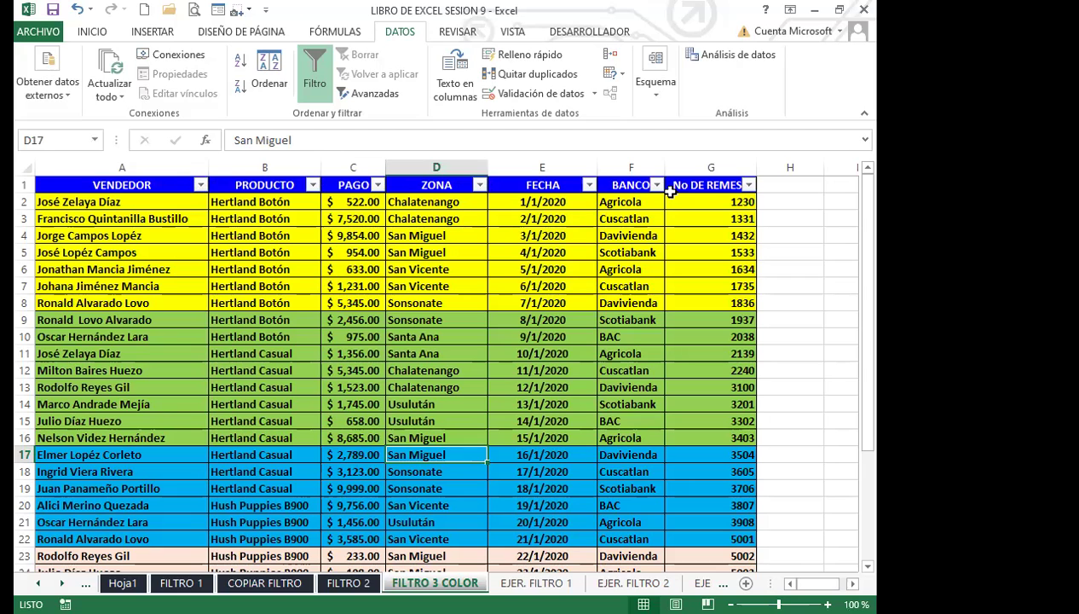
click(315, 73)
scroll(362, 438, down, 3)
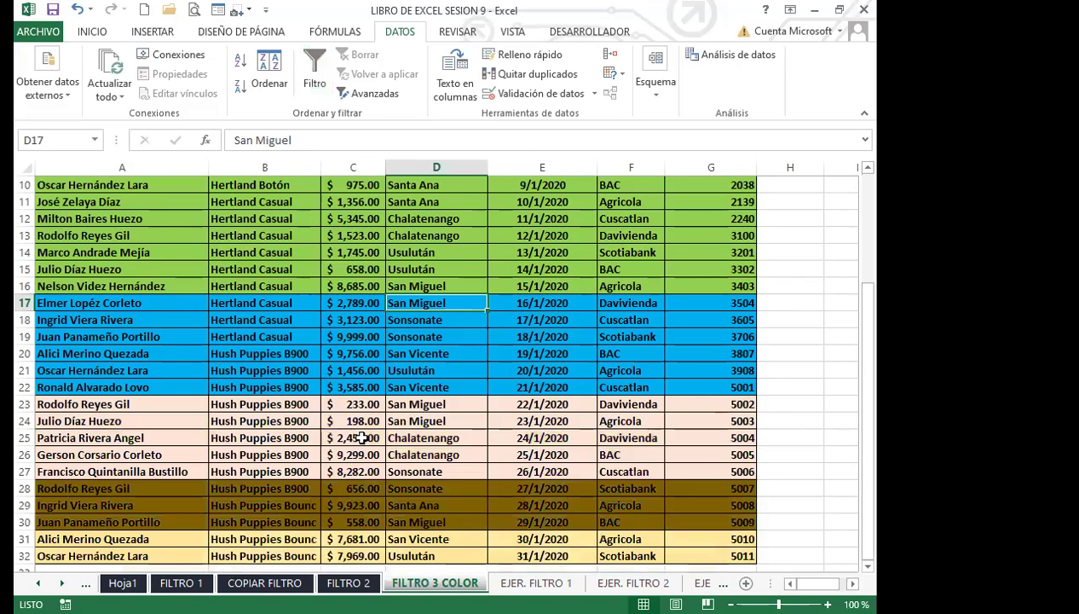
scroll(362, 438, down, 2)
click(357, 437)
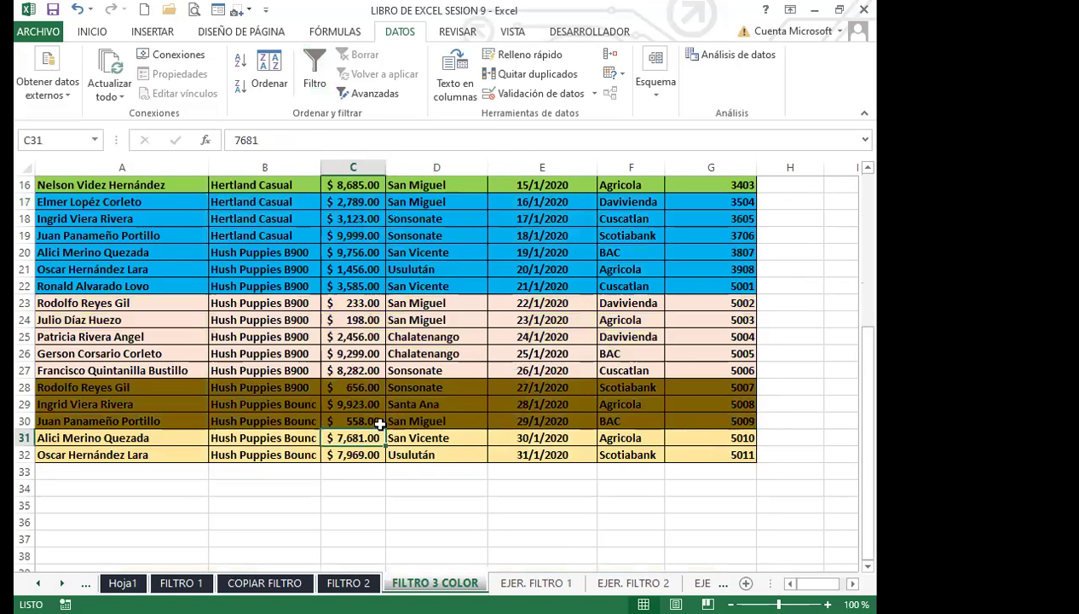
click(309, 81)
scroll(288, 229, up, 5)
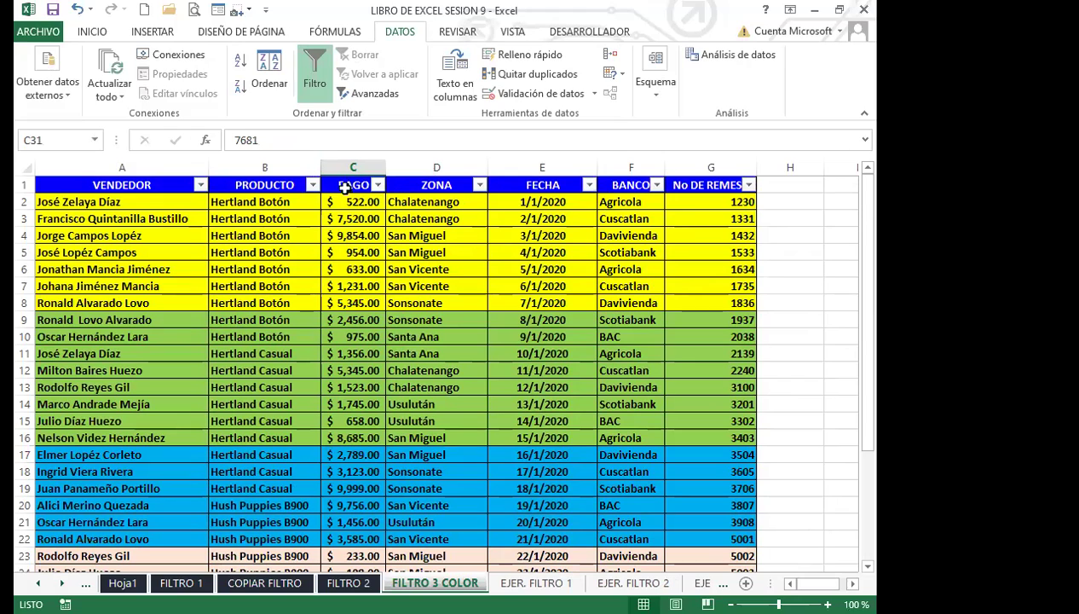
click(314, 98)
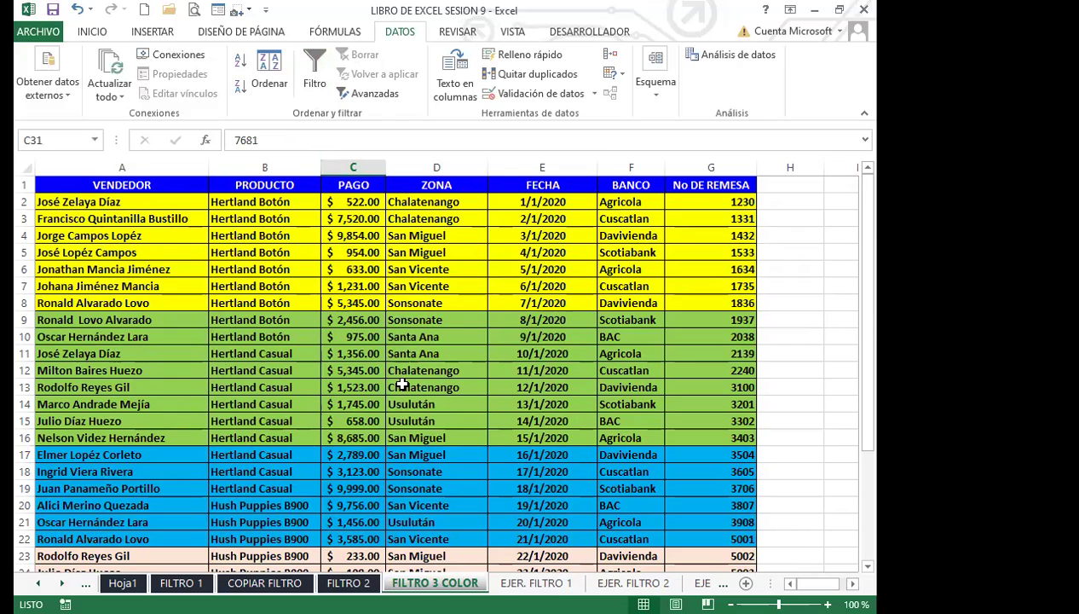
- Turn the filter on and off from cell E17 in the FECHA column
scroll(402, 385, down, 2)
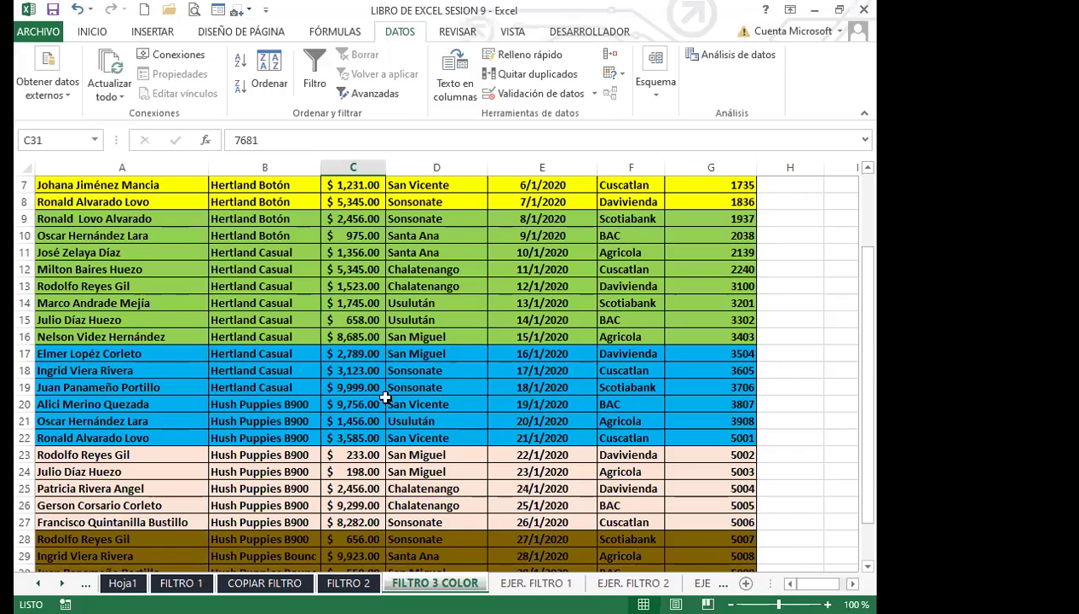
scroll(385, 397, down, 3)
scroll(340, 405, up, 2)
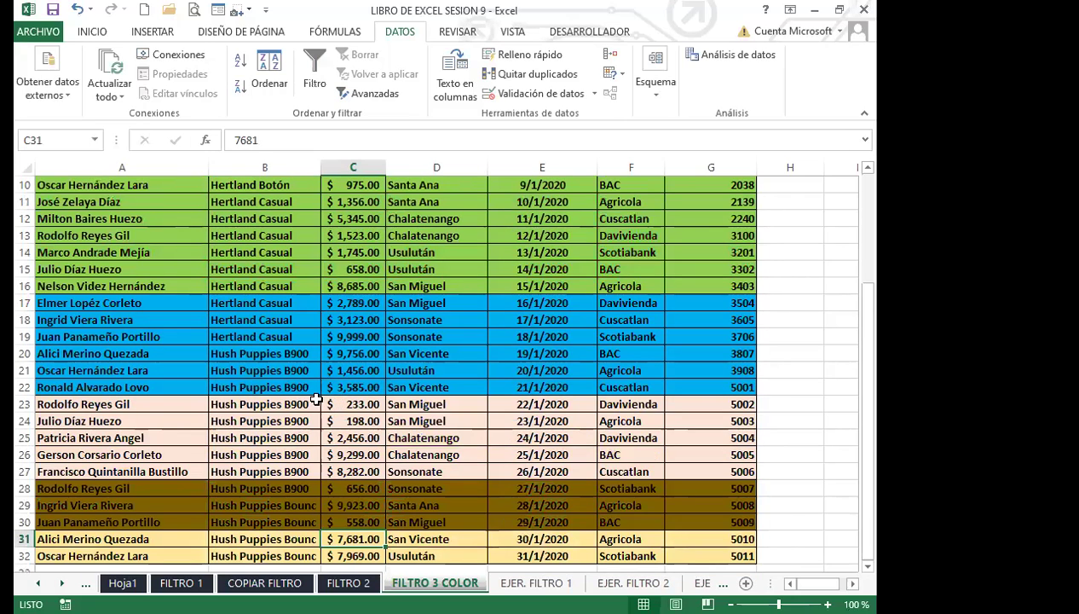
scroll(312, 367, up, 3)
click(382, 440)
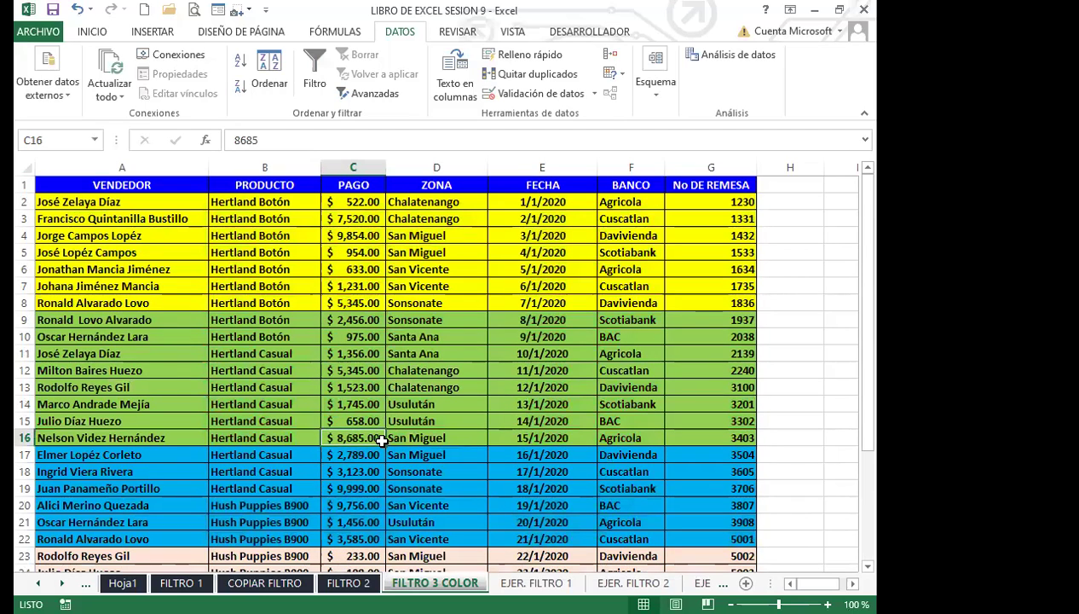
click(583, 452)
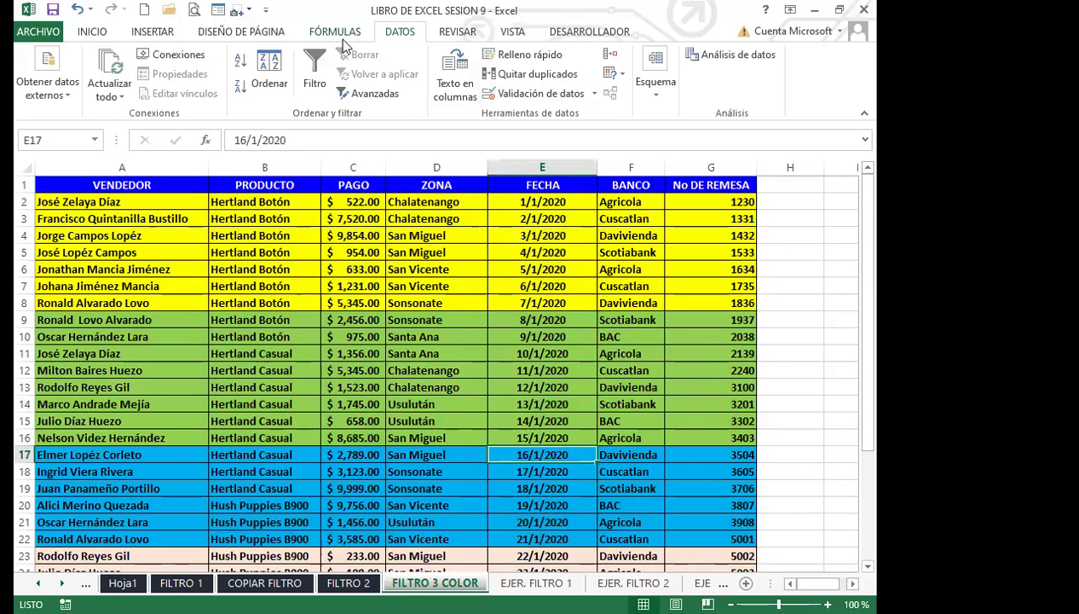
click(314, 73)
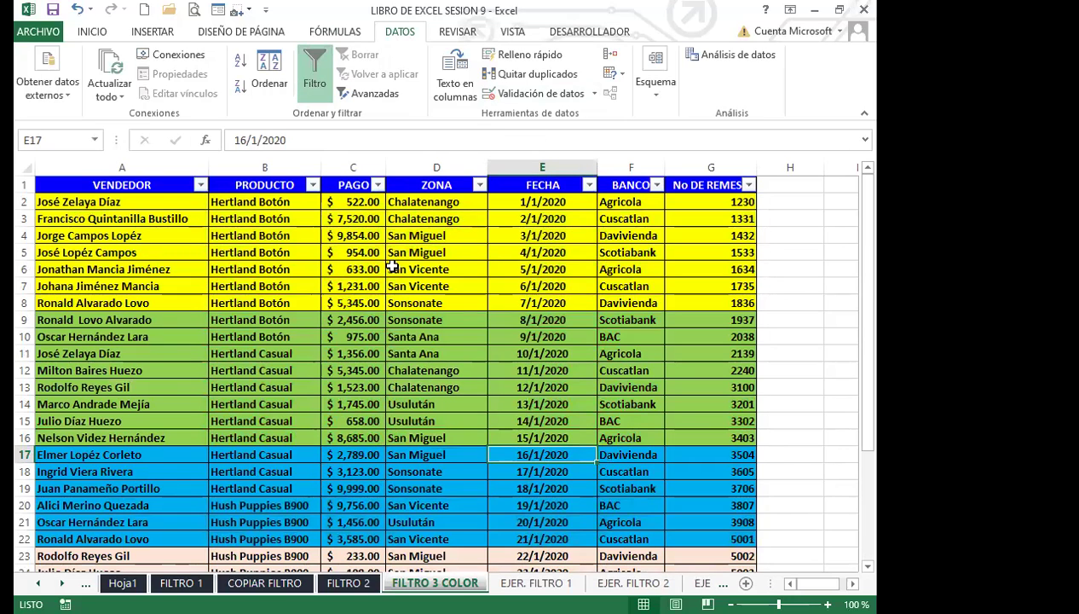
click(314, 72)
- Select only the blue rows A17:G22 and turn the filter on for that selection
click(340, 360)
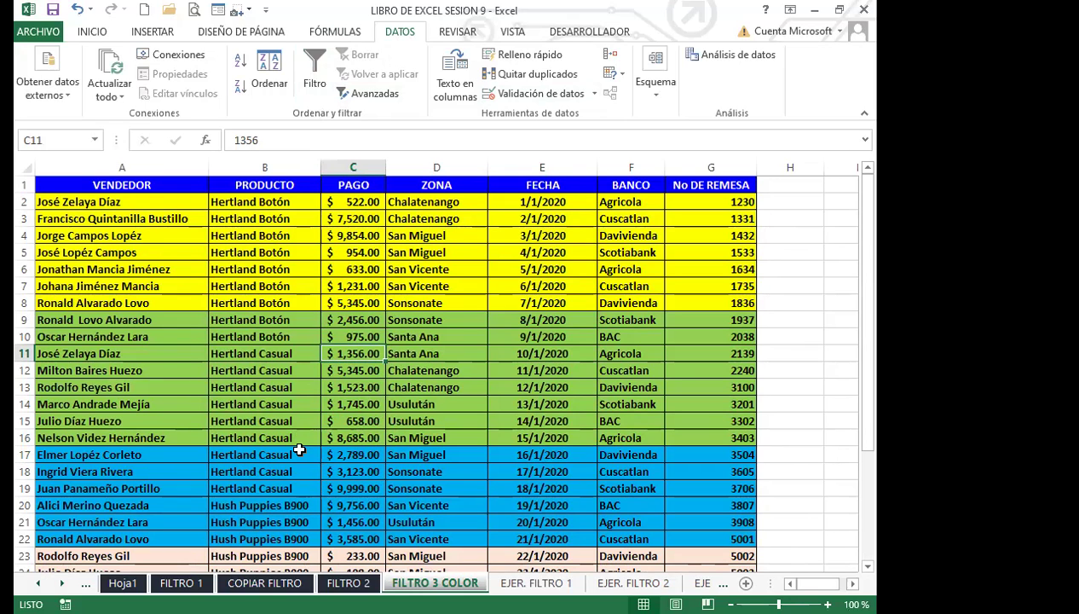
scroll(294, 444, down, 3)
drag(128, 301, 719, 389)
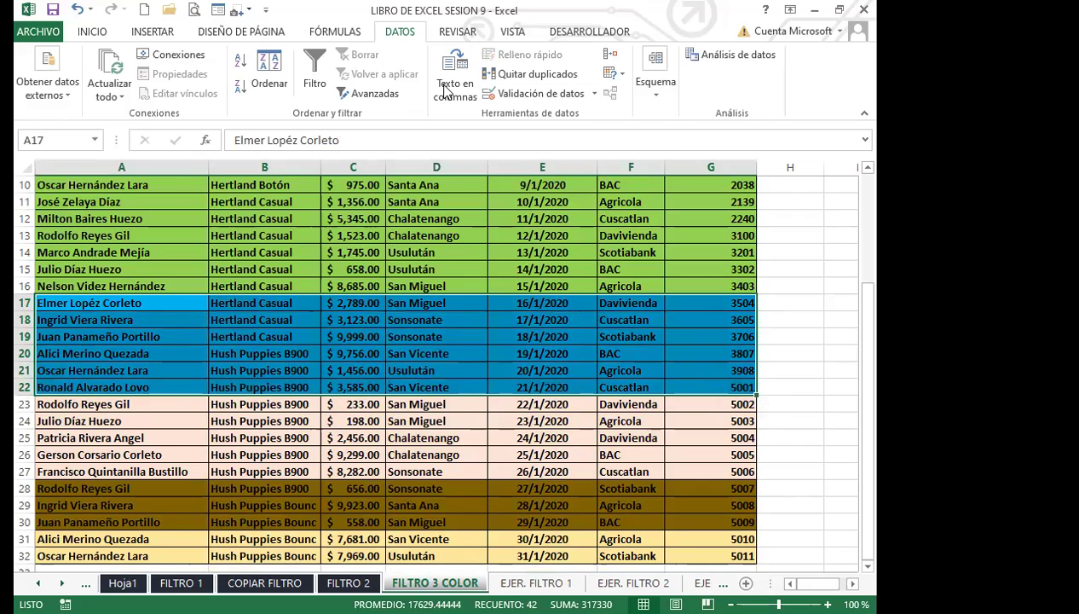
click(315, 73)
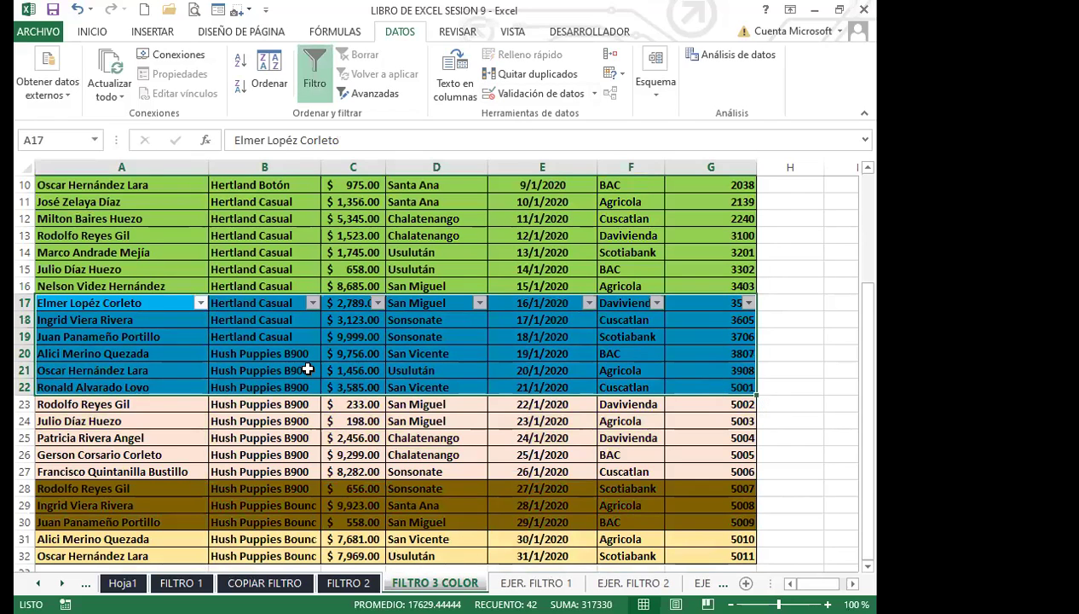
scroll(307, 369, up, 3)
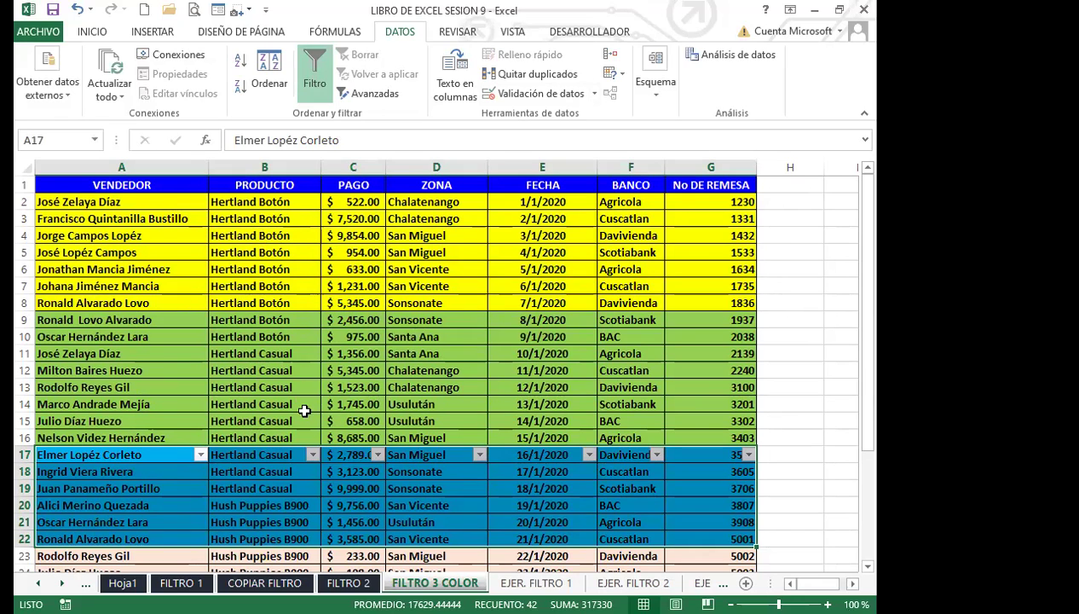
scroll(305, 392, down, 5)
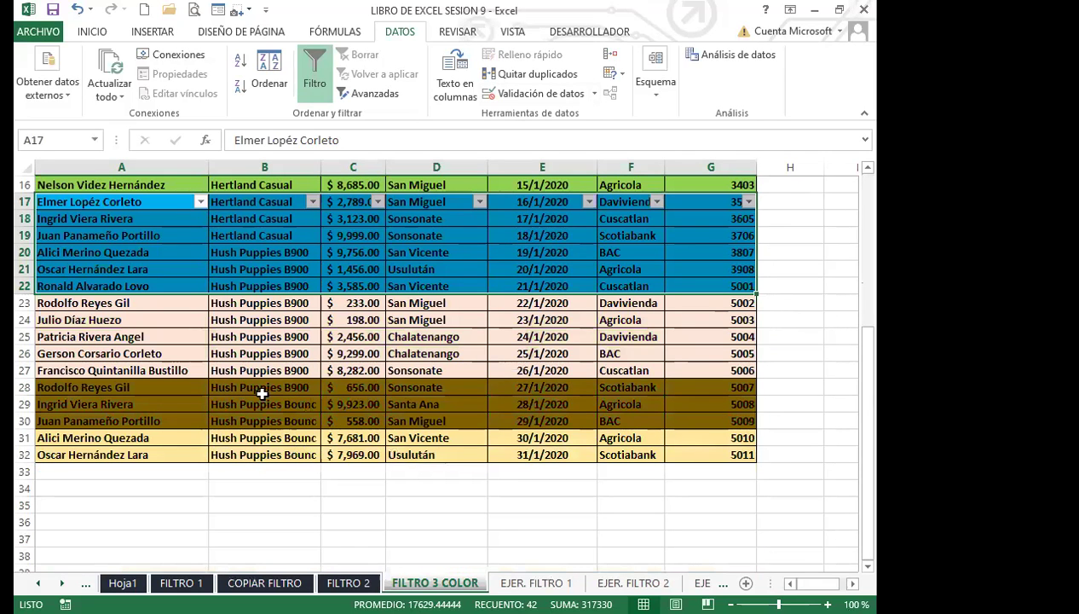
- Filter the zone column from row 17 to San Miguel, San Vicente, Santa Ana and Sonsonate
click(480, 202)
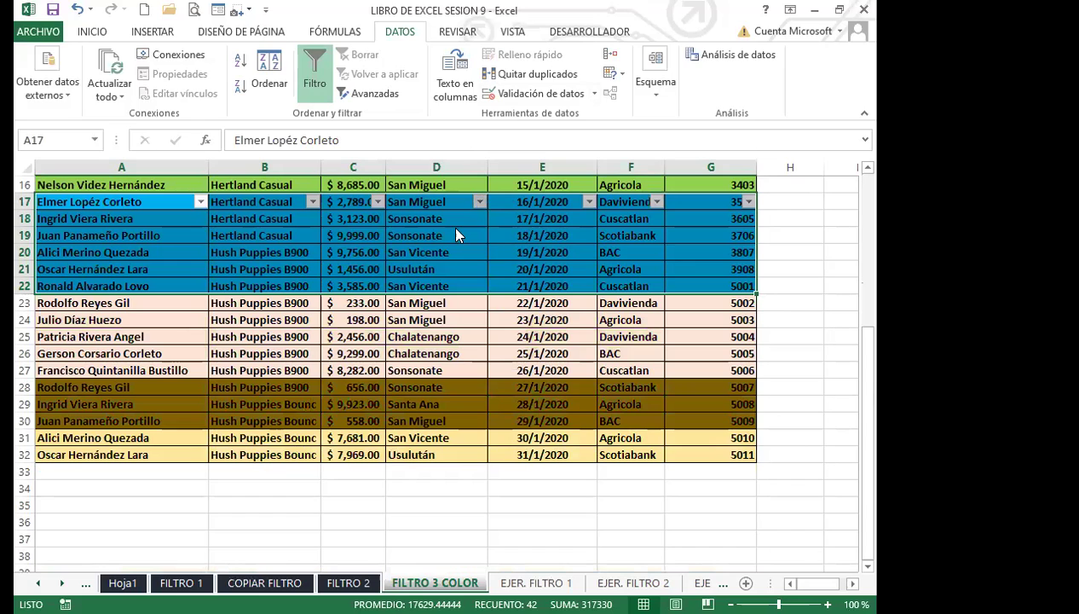
click(311, 366)
click(312, 392)
click(311, 405)
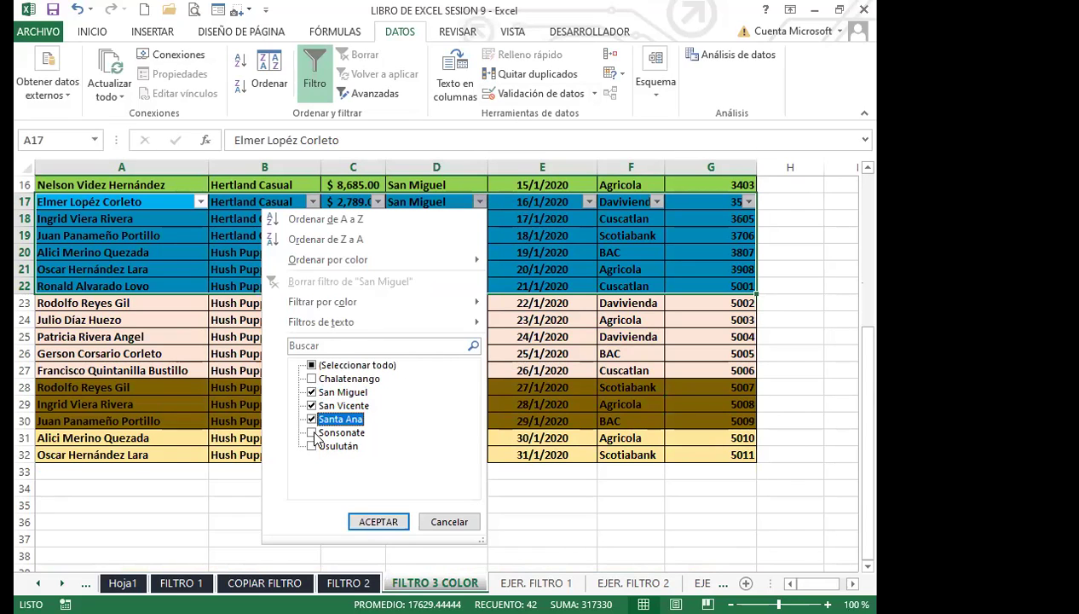
click(312, 434)
click(388, 523)
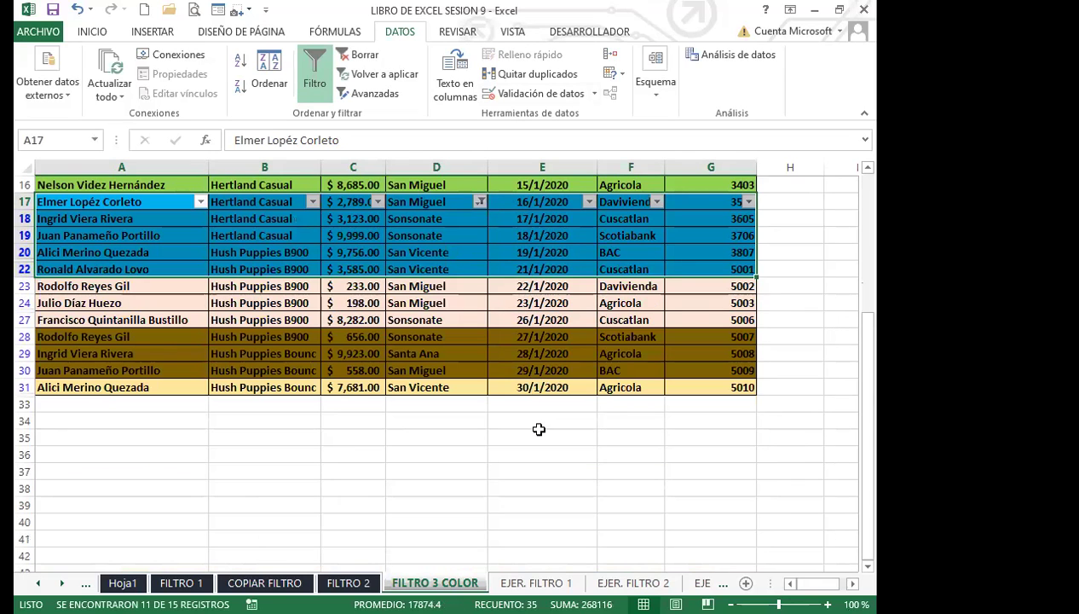
- Examine which rows above and below the row 17 filter arrows are affected by the zone filter
scroll(539, 429, up, 5)
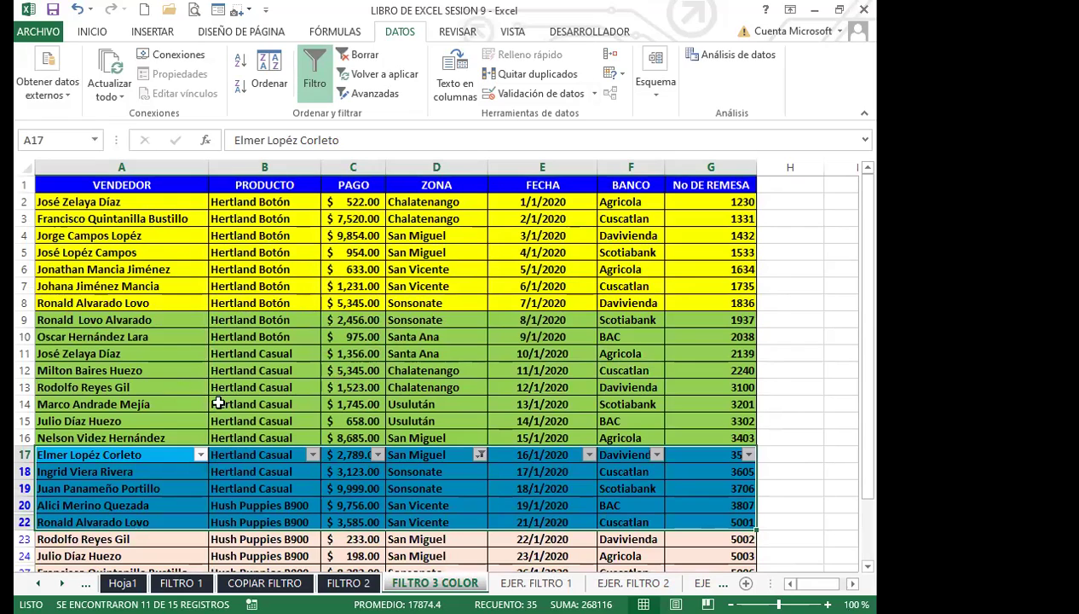
scroll(173, 377, down, 1)
scroll(173, 377, down, 1)
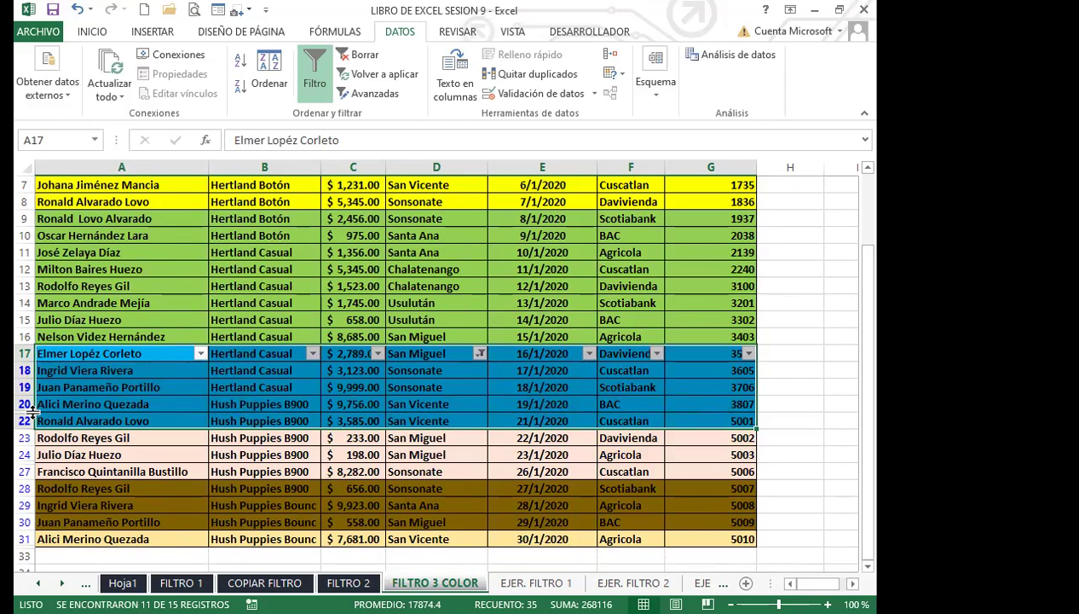
scroll(39, 418, down, 2)
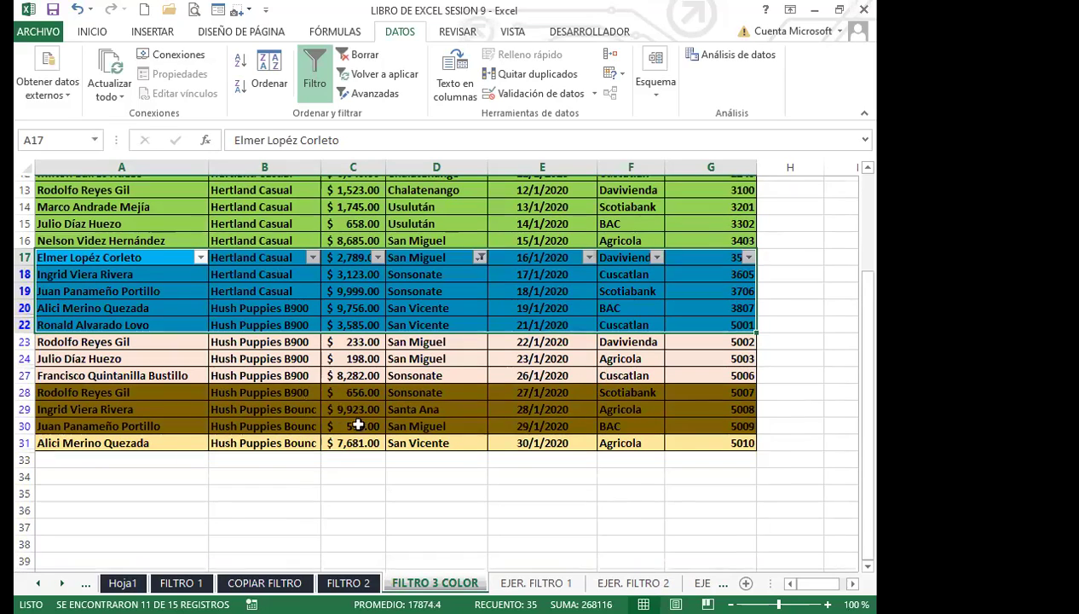
scroll(401, 419, up, 1)
scroll(503, 335, up, 3)
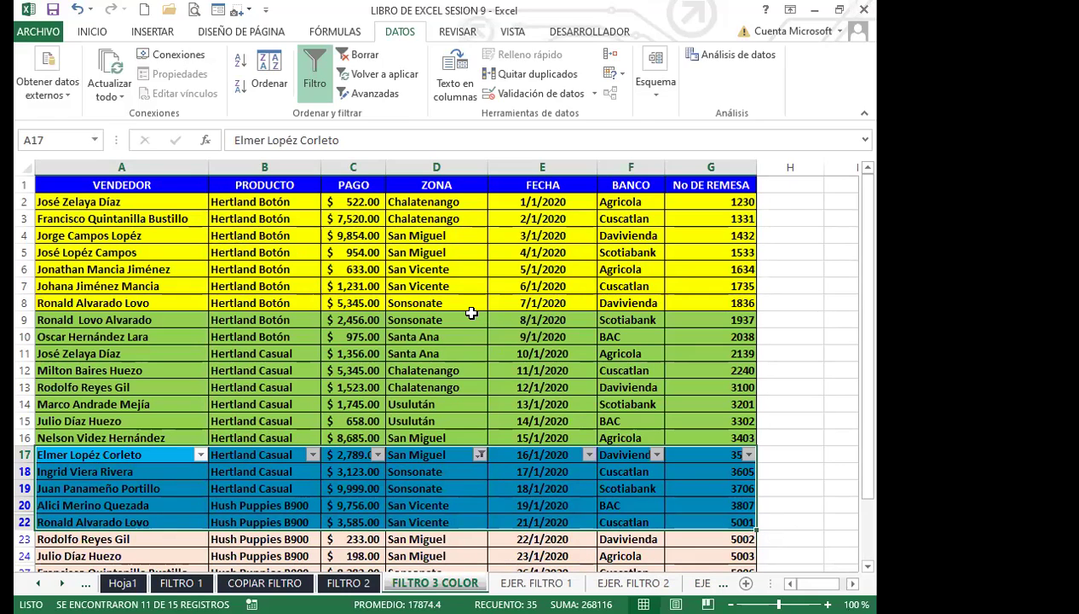
scroll(474, 310, down, 1)
scroll(473, 310, up, 1)
scroll(427, 427, down, 1)
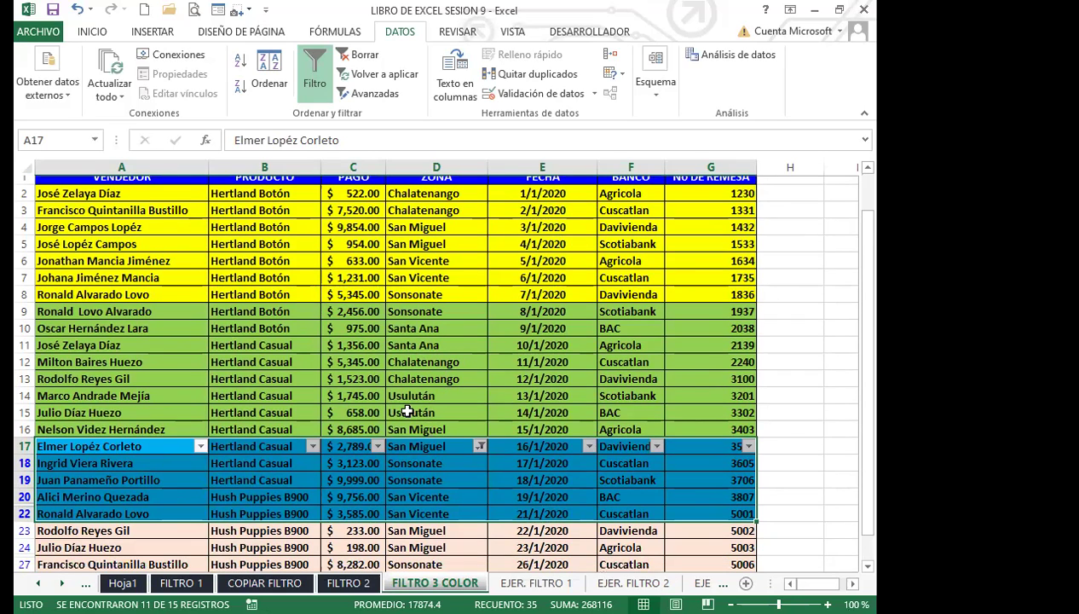
scroll(408, 412, down, 5)
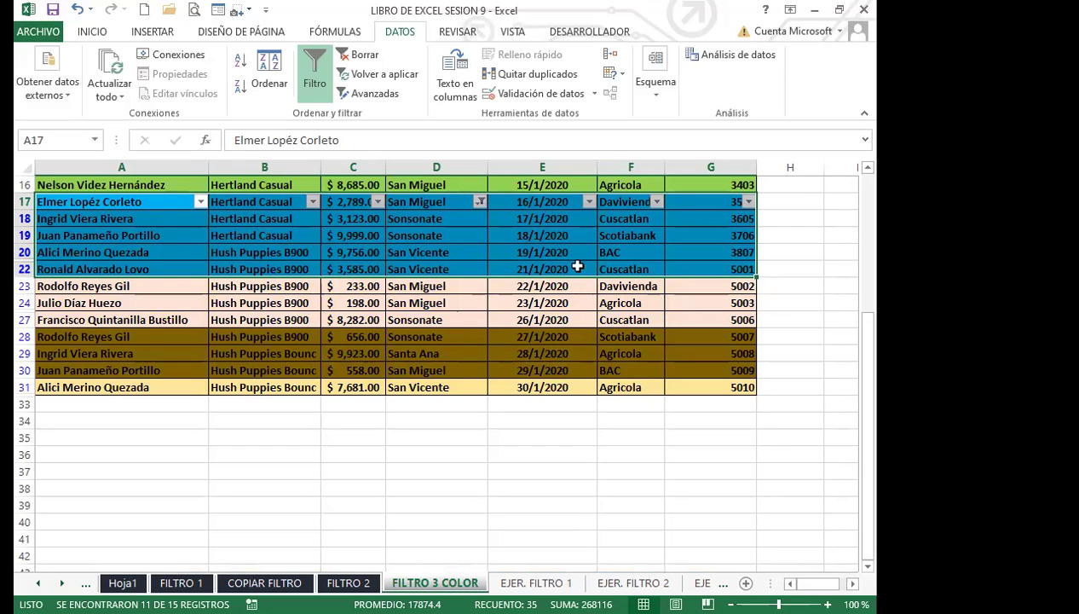
scroll(402, 337, up, 1)
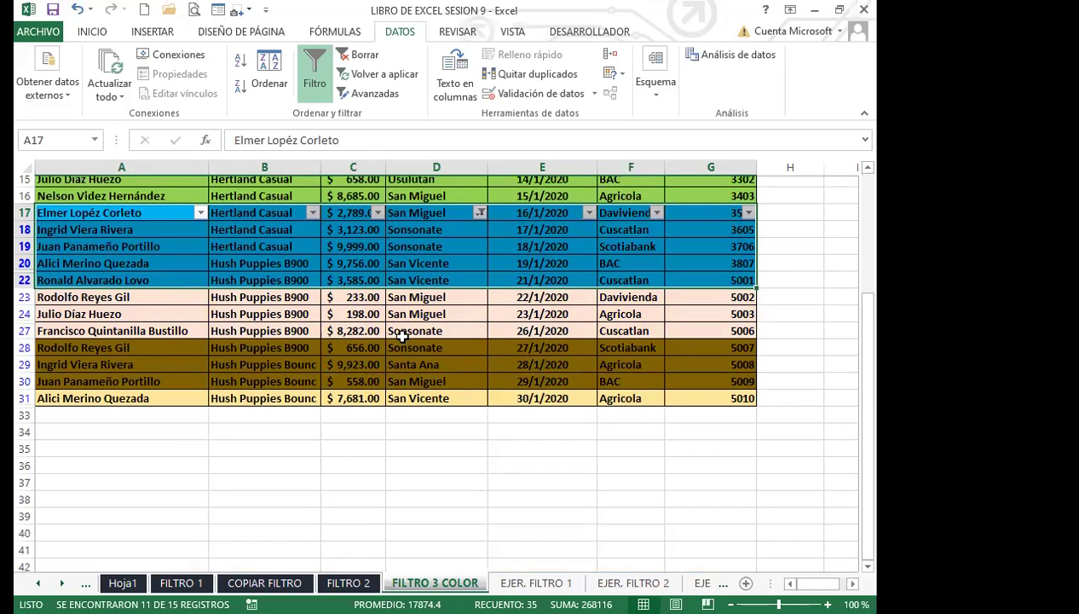
scroll(402, 336, up, 5)
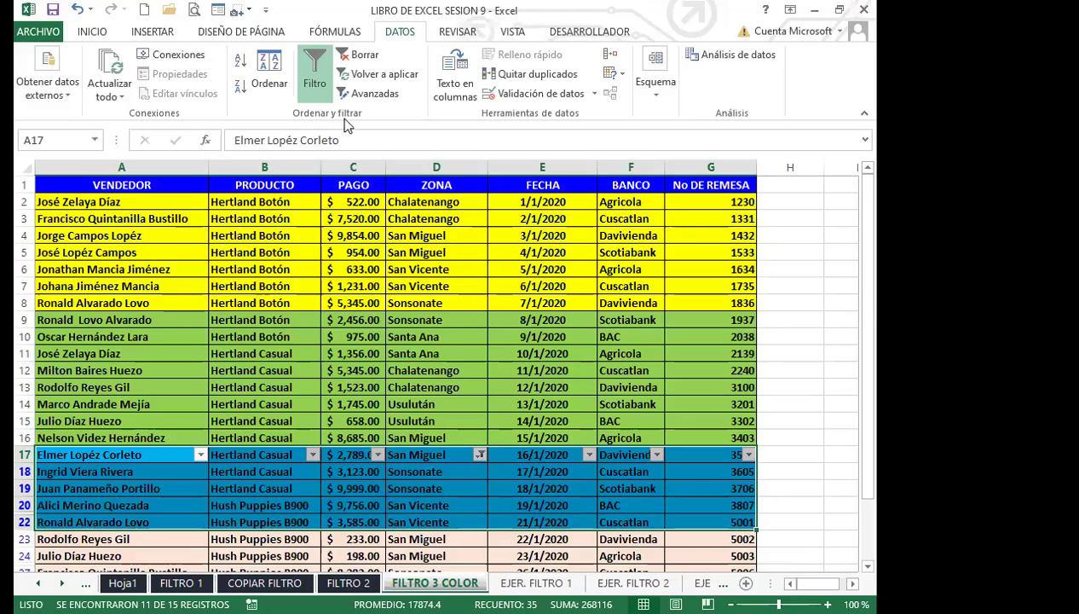
- Remove the row 17 filter and turn the filter on for columns A to G from row 9 through the table's last row
click(314, 73)
drag(149, 320, 756, 558)
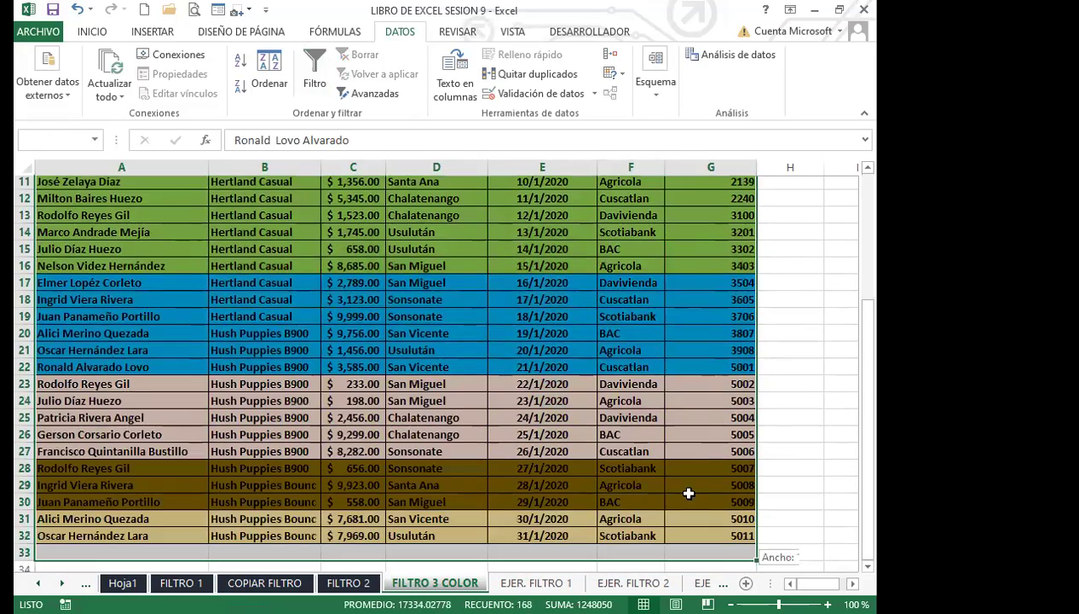
click(315, 73)
scroll(233, 301, up, 4)
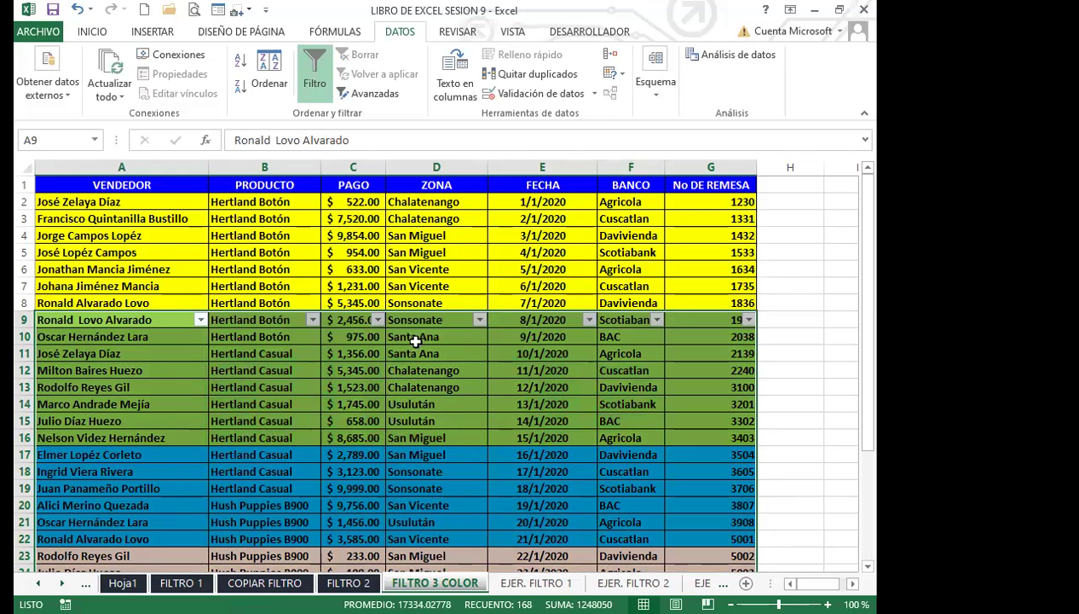
scroll(446, 373, down, 2)
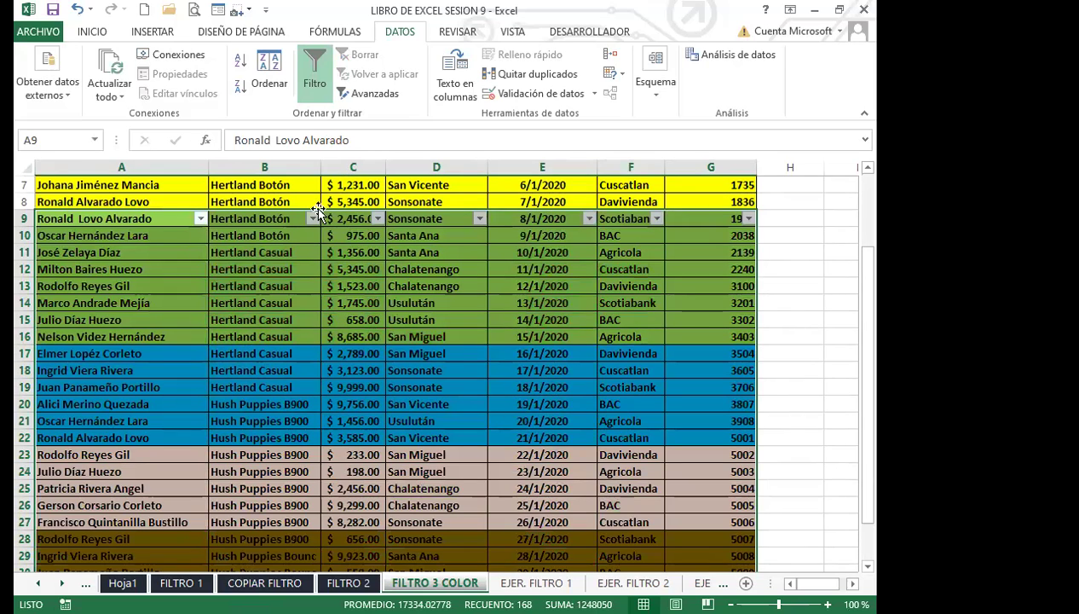
- Filter the PRODUCTO column from row 9 to show only Hertland Casual
click(144, 382)
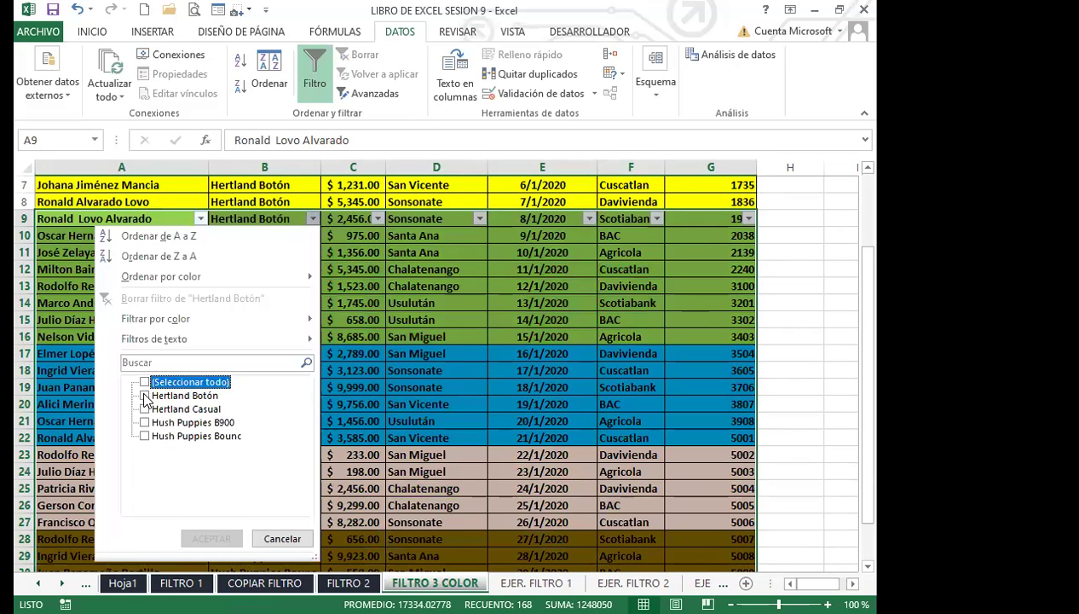
click(144, 410)
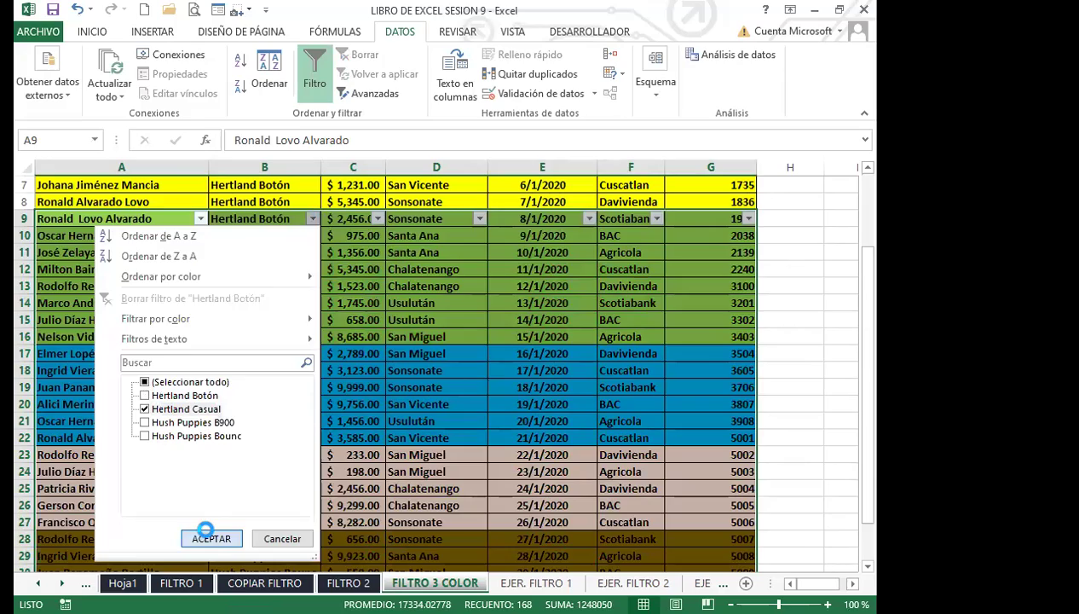
click(209, 537)
scroll(852, 337, up, 2)
scroll(853, 337, down, 1)
scroll(853, 337, up, 1)
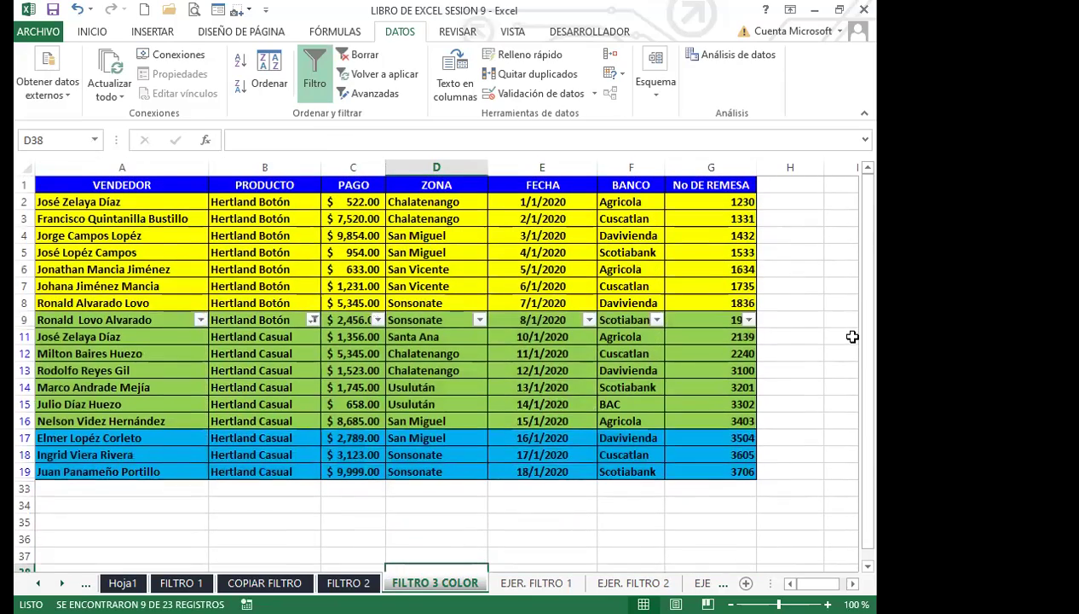
- Filter the ZONA column by the blue cell colour and select empty cell C36 below the table
click(480, 320)
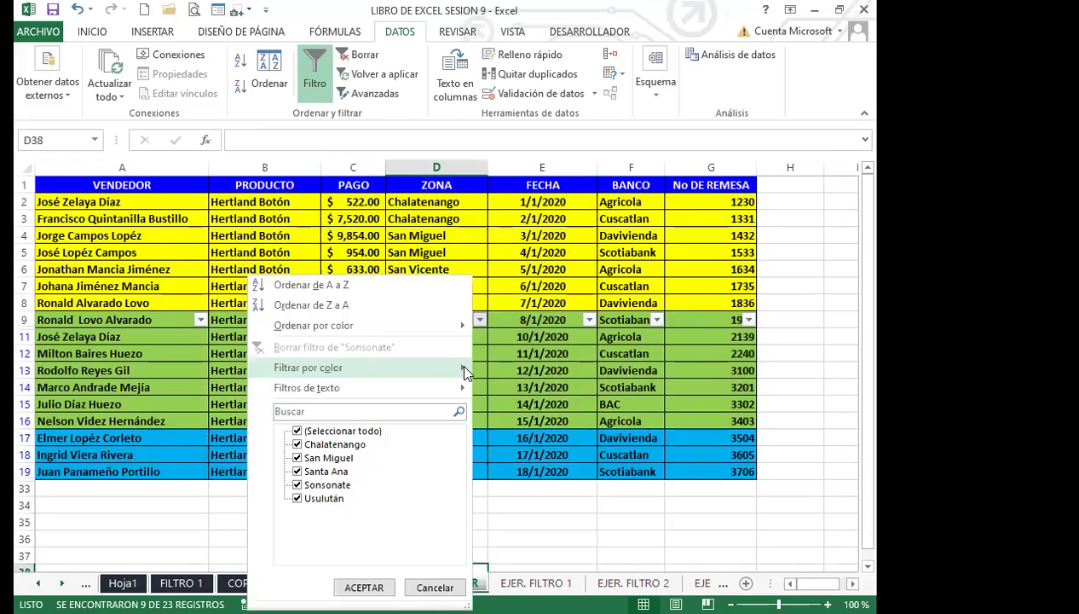
mouse_move(465, 373)
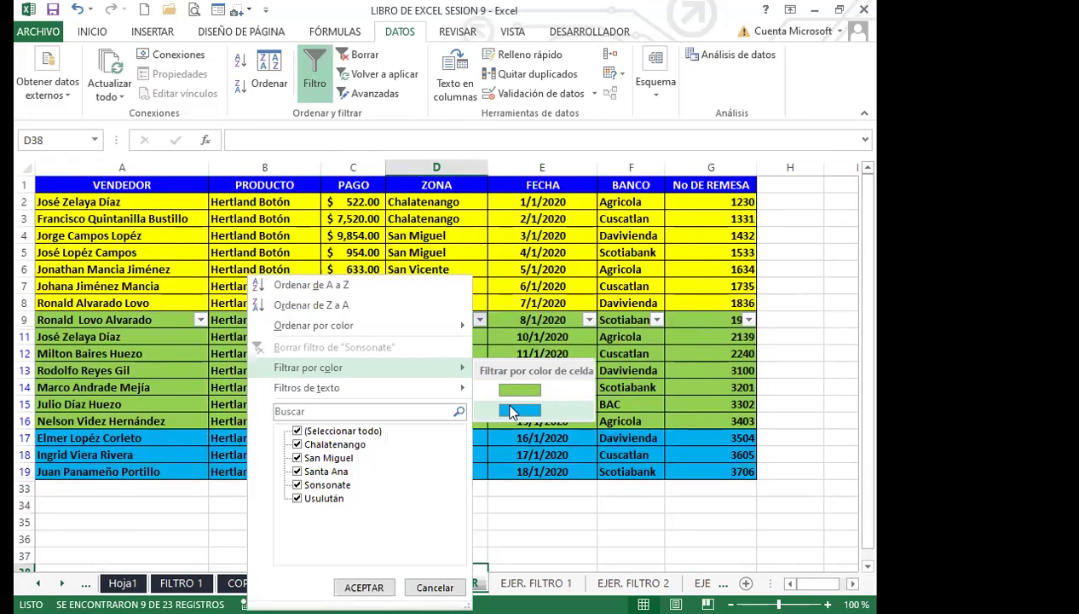
click(520, 410)
click(383, 434)
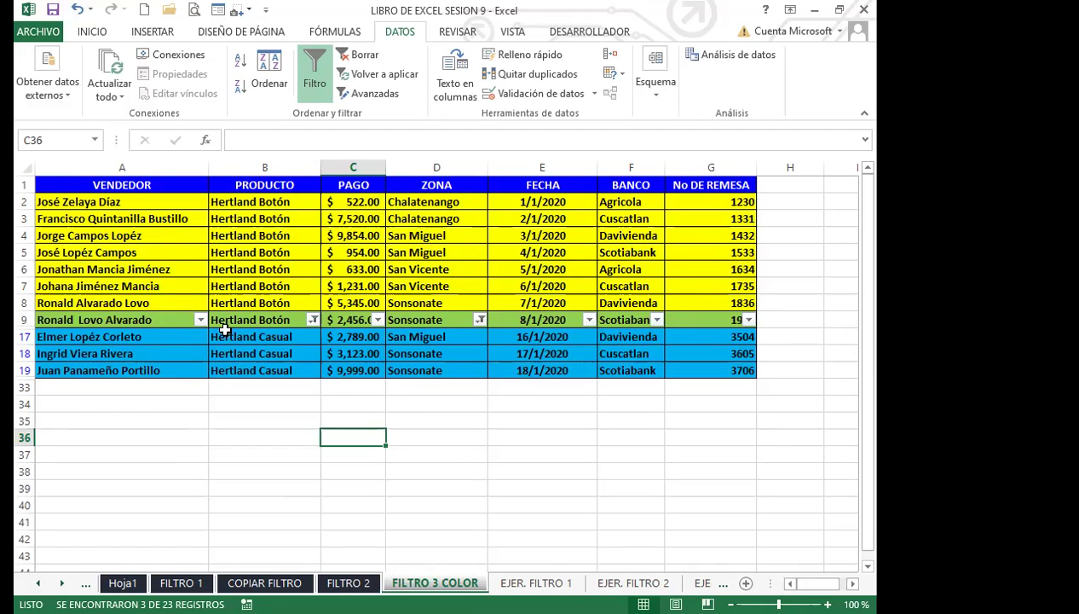
- Turn off the filter that starts at row 9 to show the whole sales table again
scroll(478, 418, down, 3)
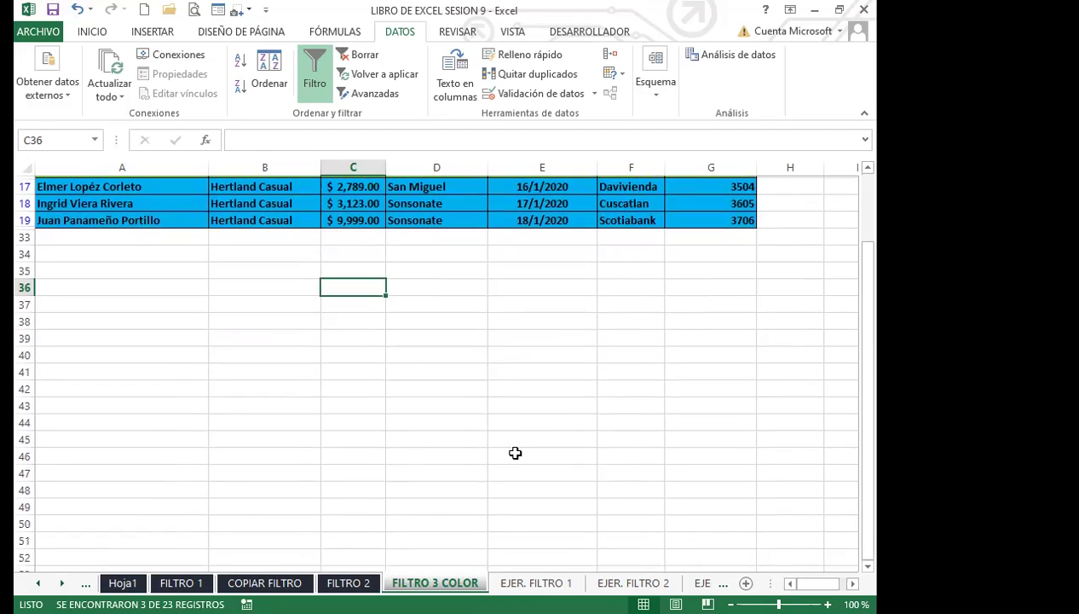
scroll(388, 393, up, 3)
scroll(149, 364, up, 1)
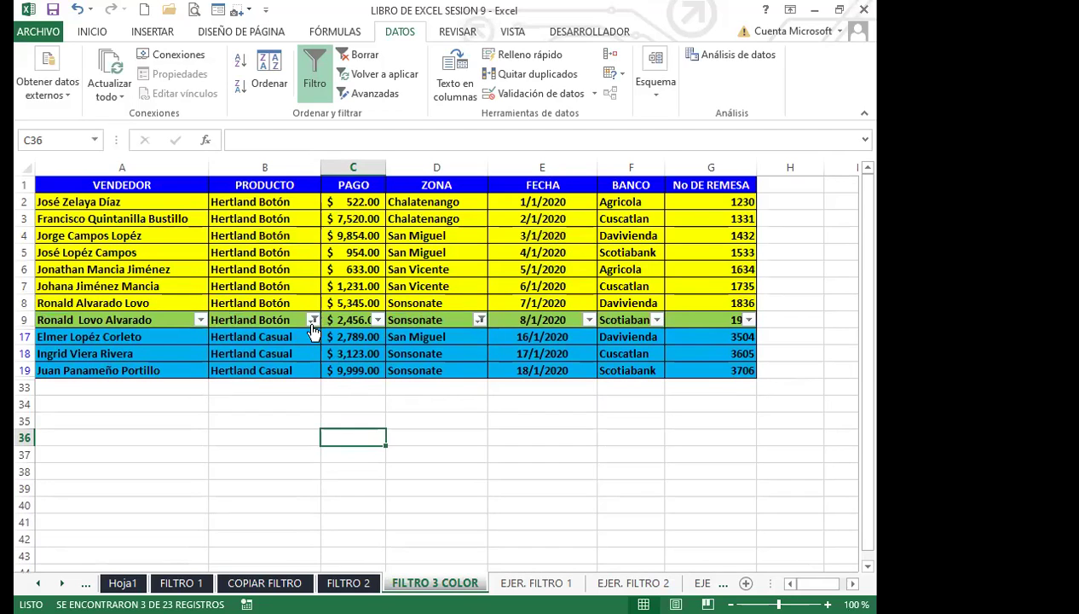
click(313, 64)
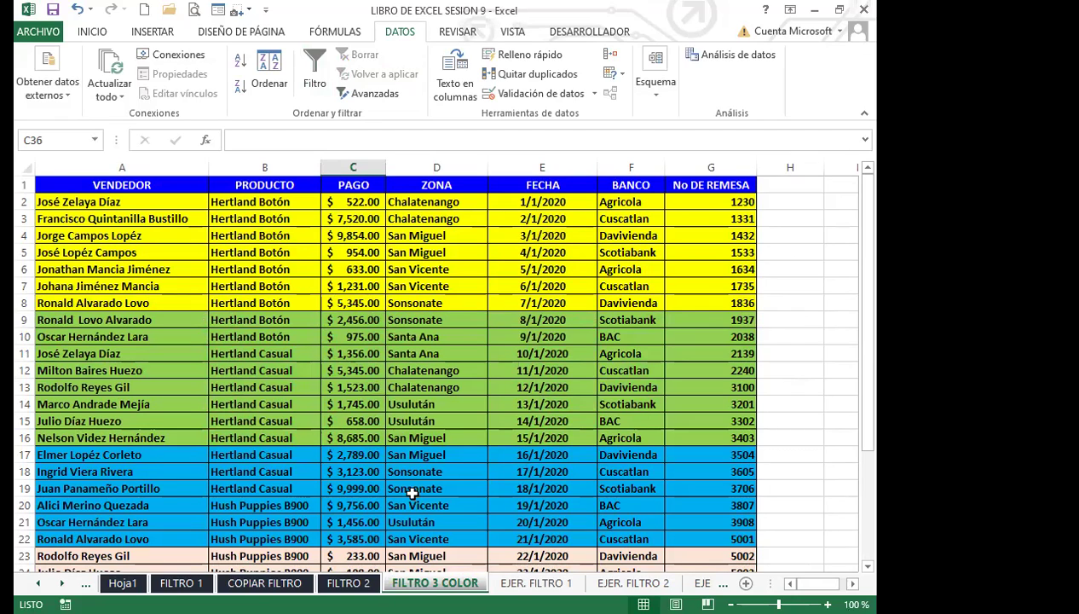
- Examine the unfiltered table's colour-coded rows from the header down to row 32
click(460, 470)
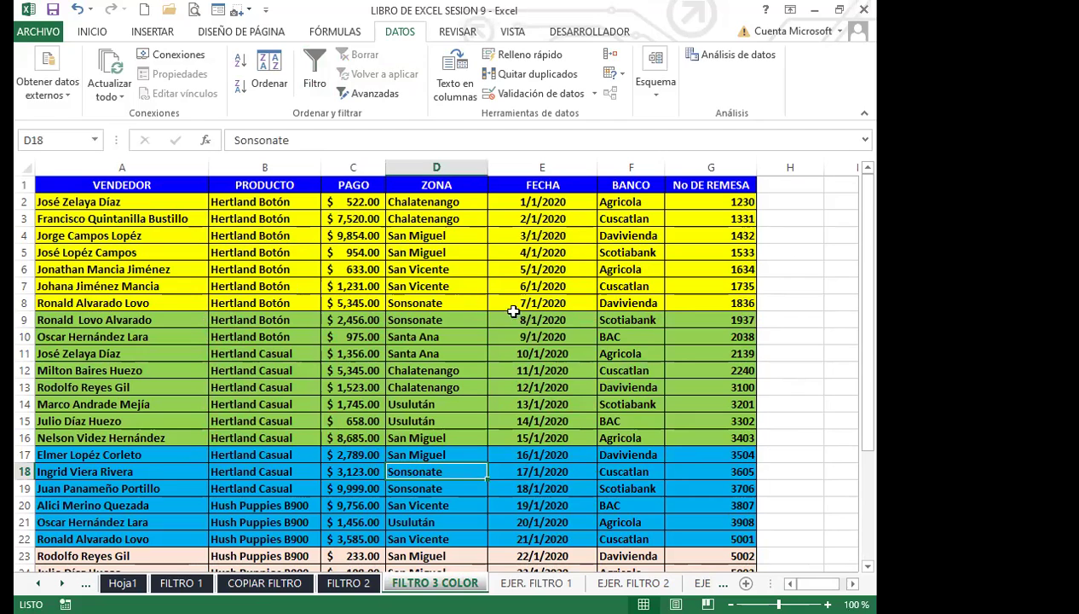
click(378, 368)
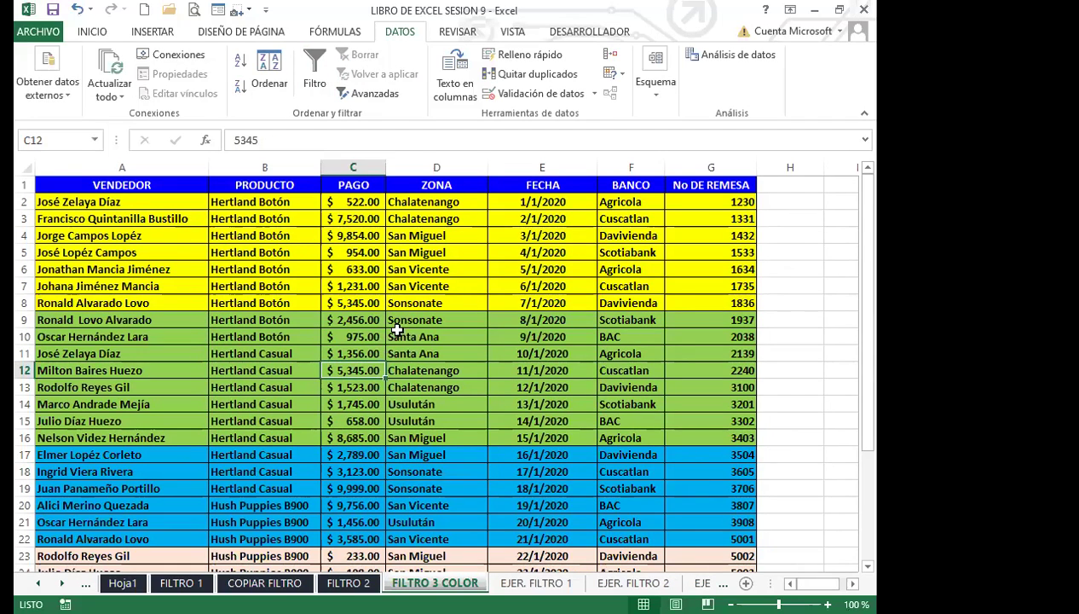
drag(422, 336, 421, 319)
scroll(427, 401, down, 1)
scroll(428, 403, down, 5)
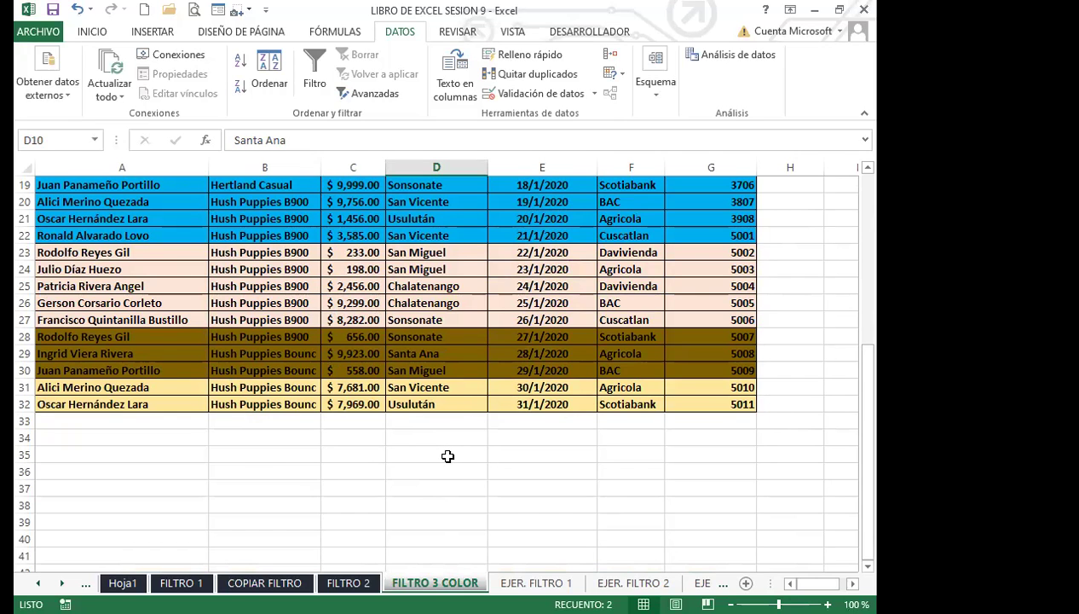
scroll(447, 456, up, 6)
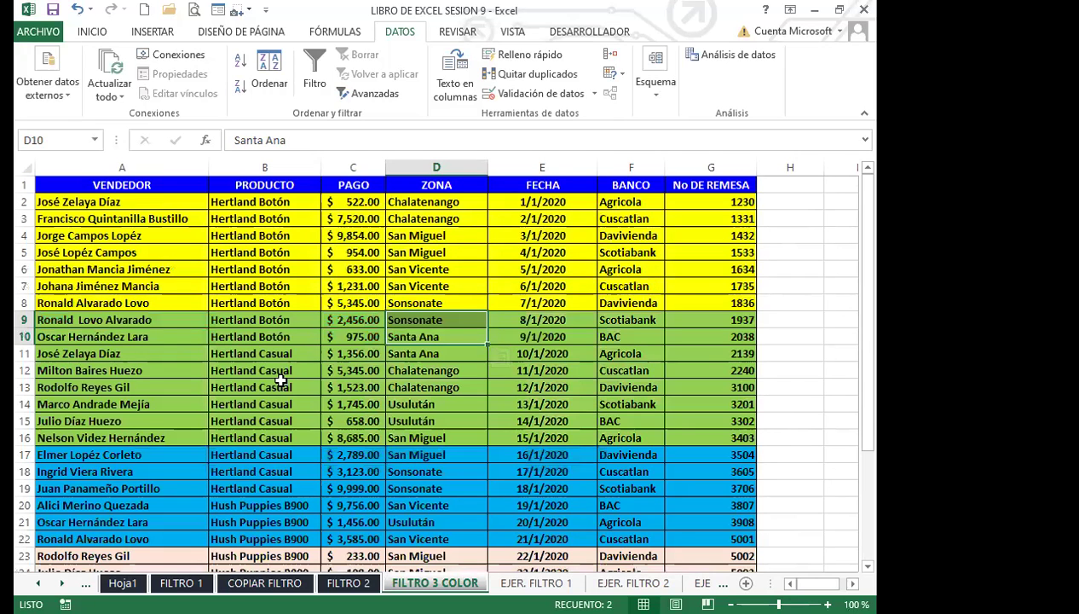
scroll(282, 381, down, 4)
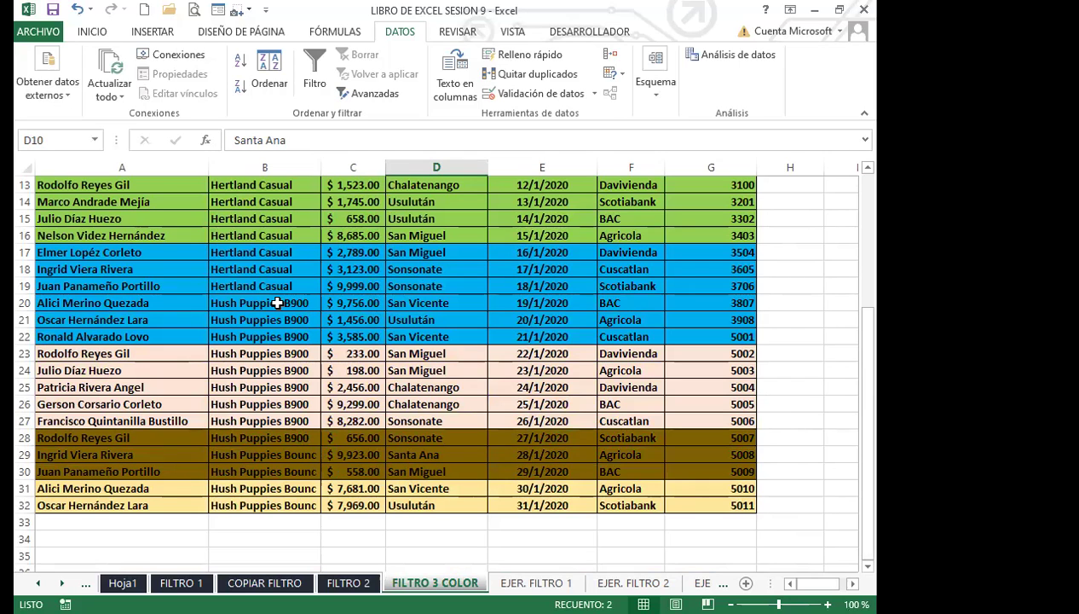
scroll(383, 196, up, 4)
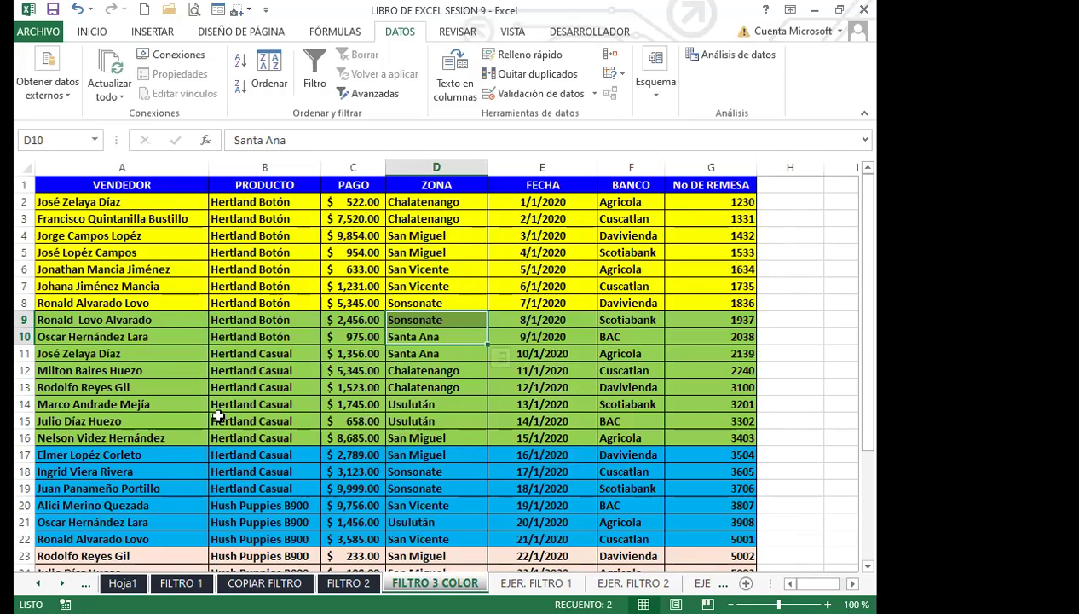
- Select all of row 17 and examine the rows below it as a possible filter starting point
scroll(219, 417, down, 3)
click(24, 303)
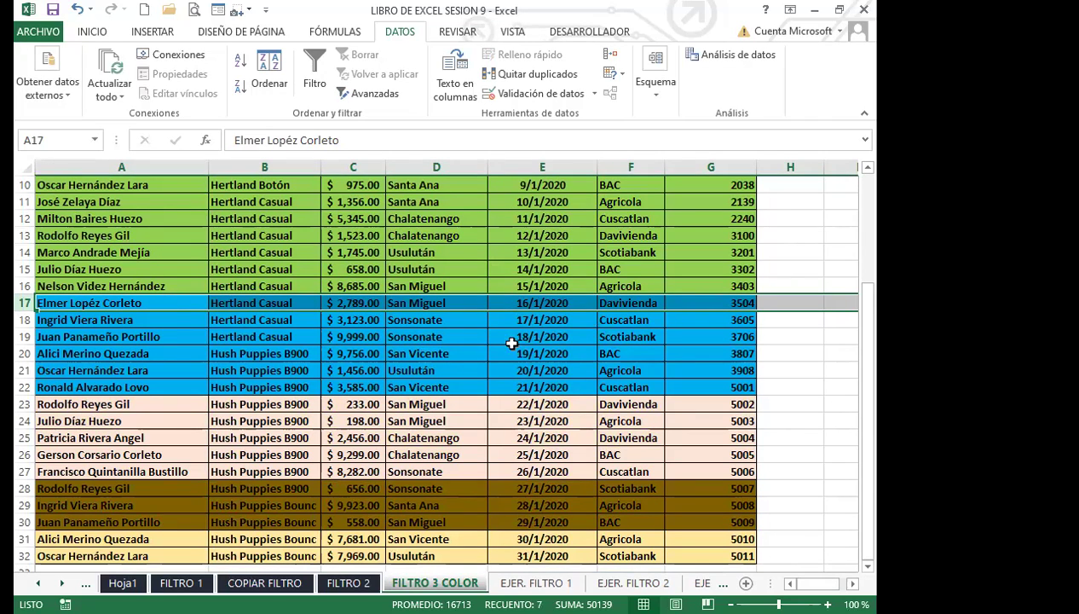
scroll(433, 324, down, 4)
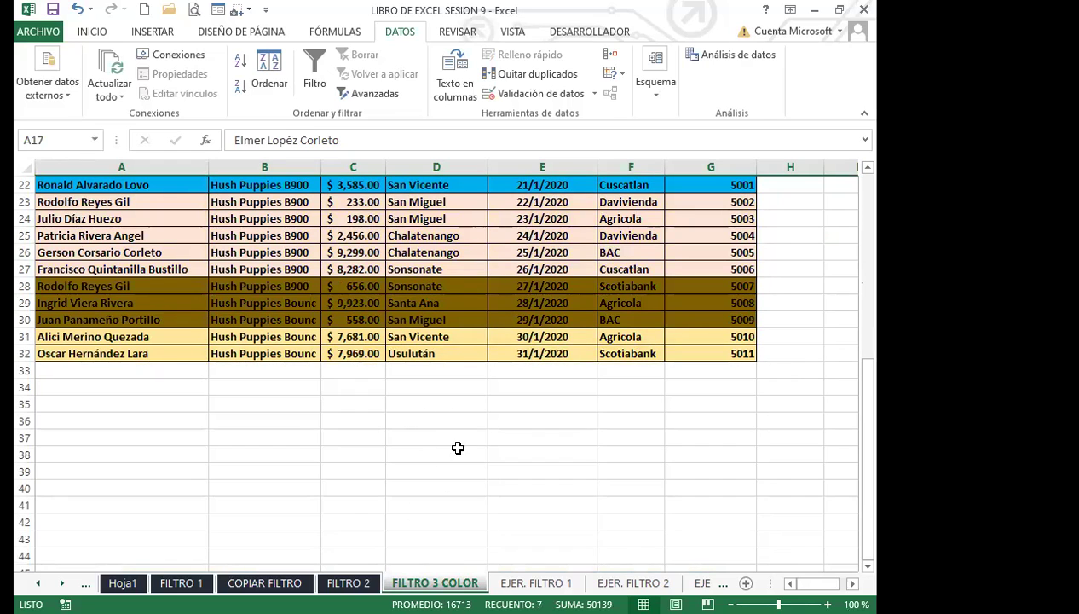
scroll(452, 452, up, 2)
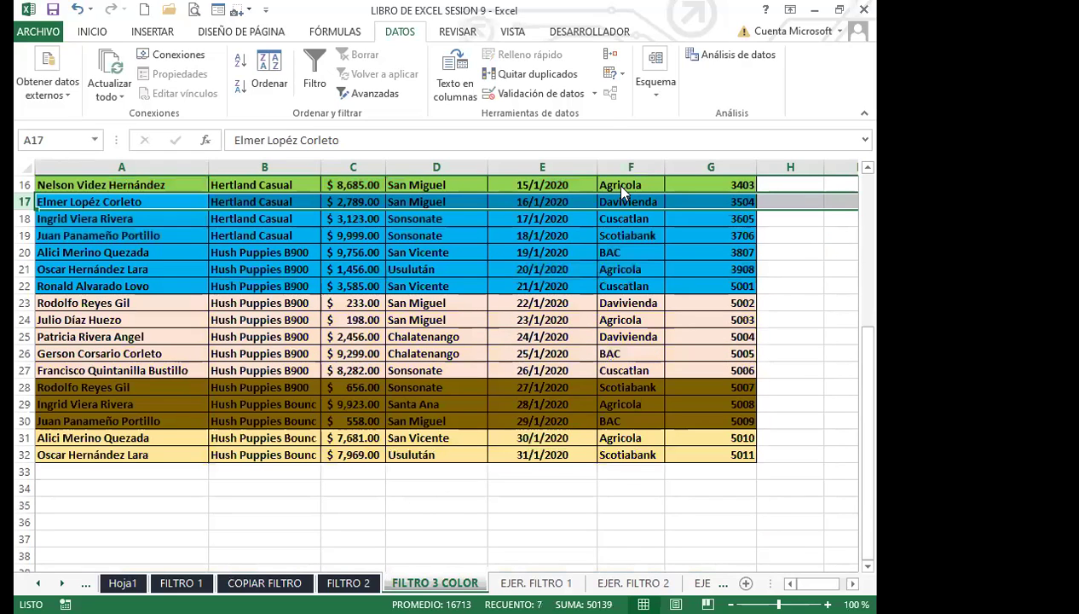
click(600, 146)
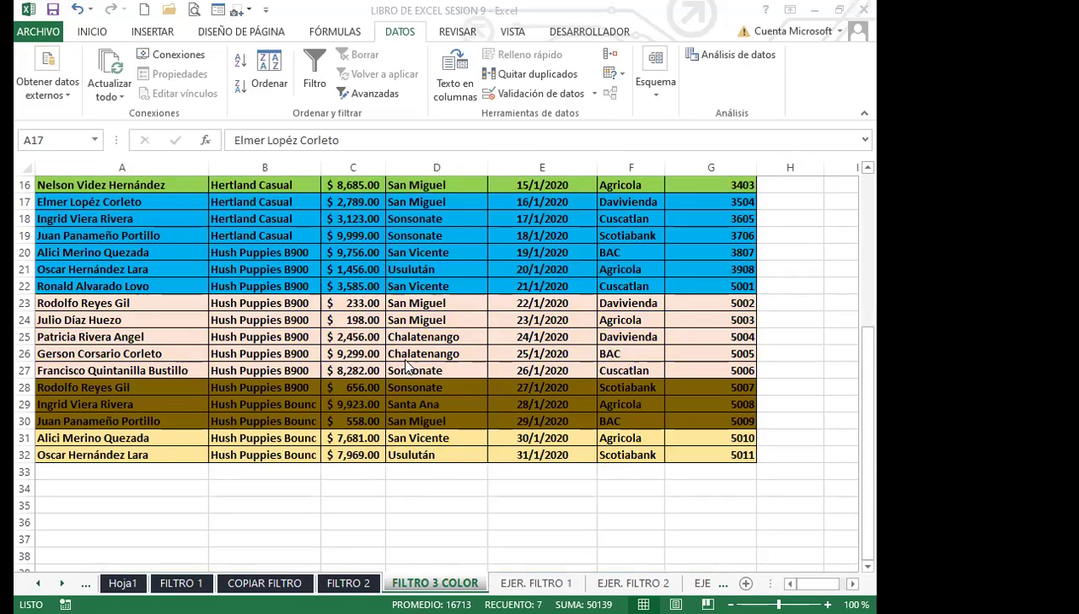
scroll(407, 366, up, 5)
click(356, 402)
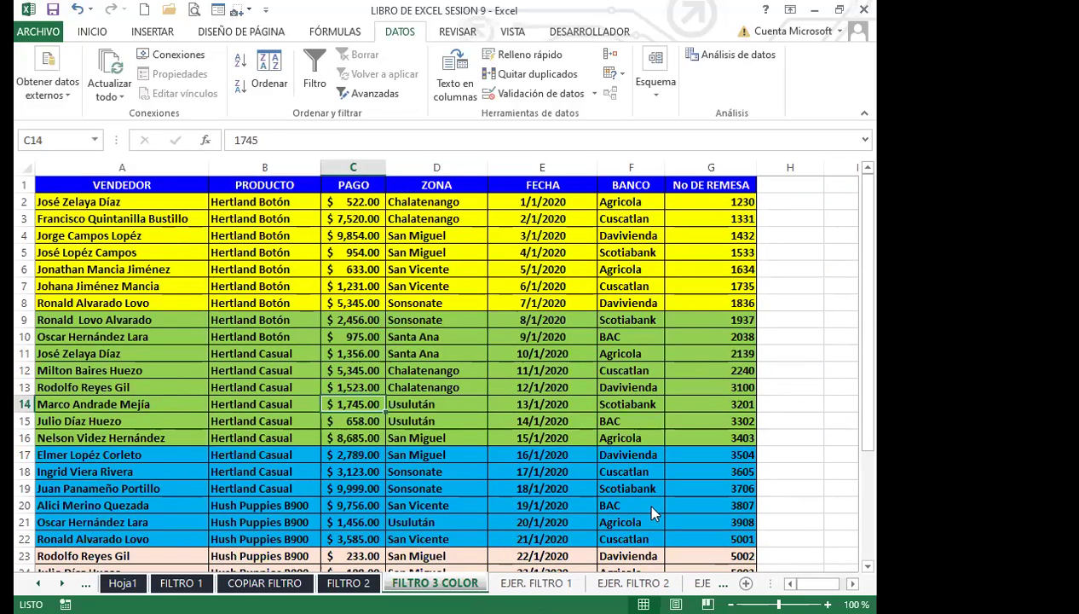
- Open the EJER. FILTRO 1 sheet, show its table from column A, and select empty cell H12
click(536, 582)
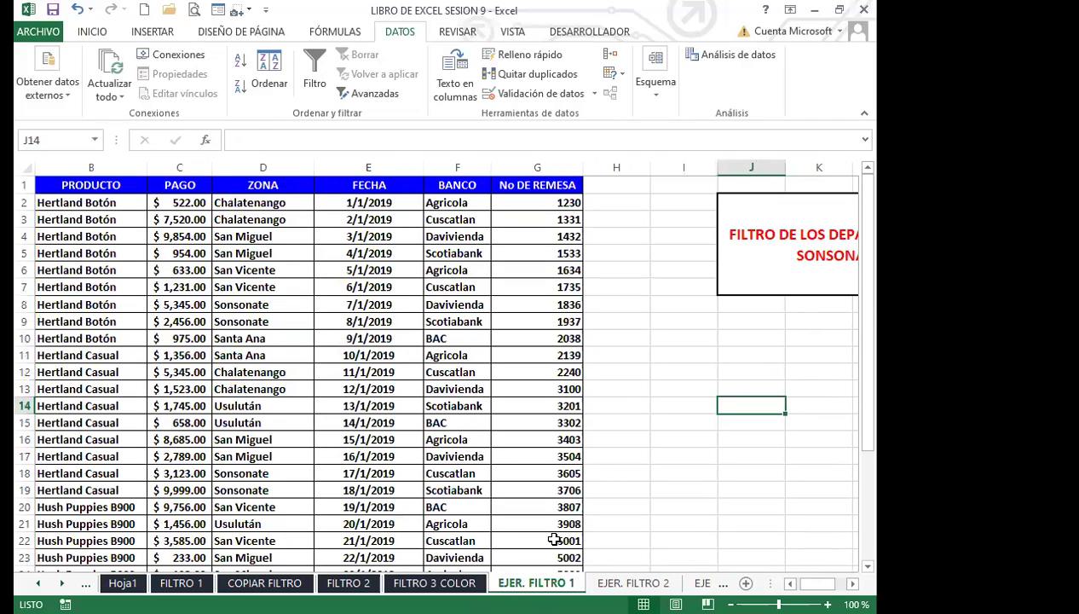
click(255, 371)
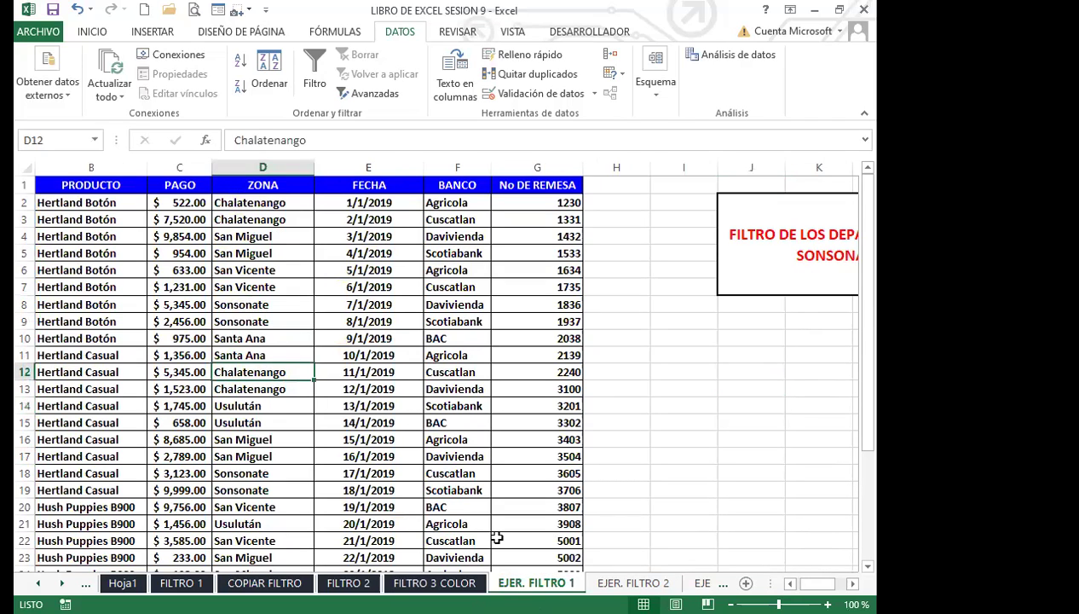
click(284, 423)
key(Left)
key(Left)
key(Left)
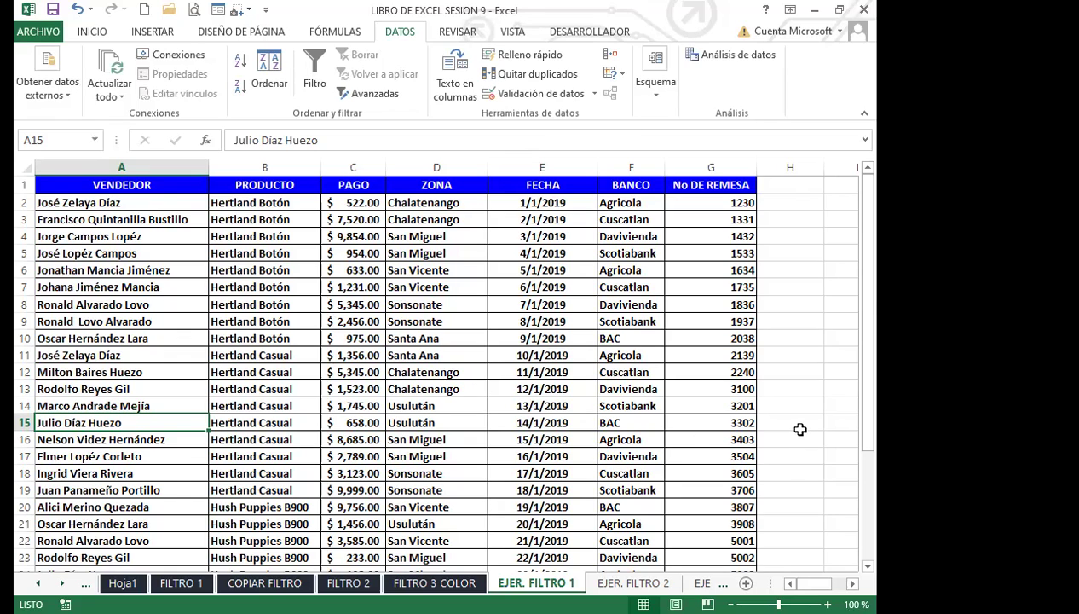
click(810, 372)
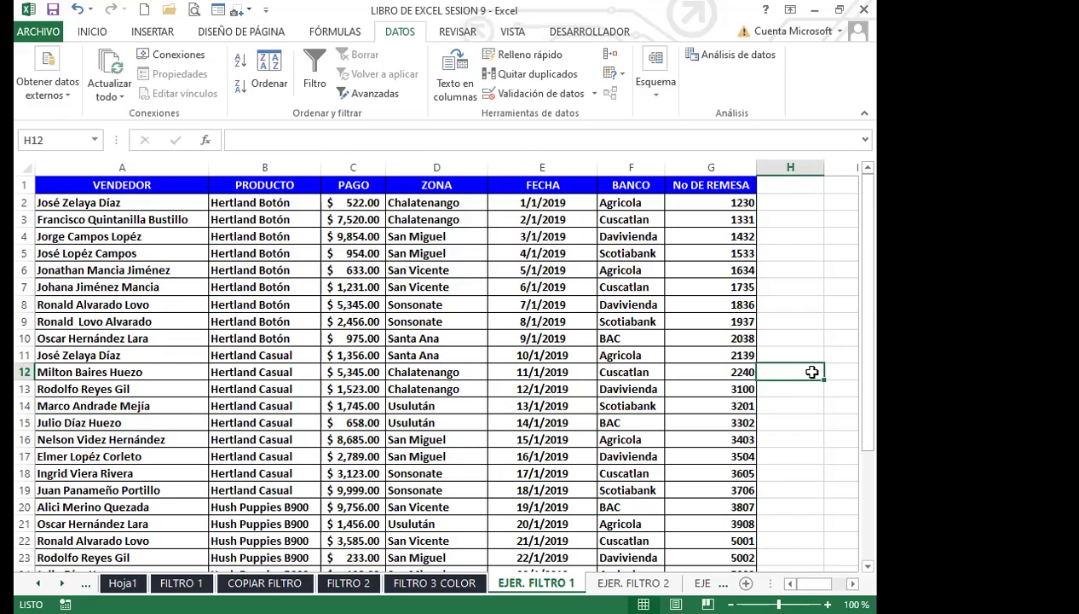
- Turn on the filter for the exercise table from cell D7 using the Ordenar y filtrar command
click(89, 32)
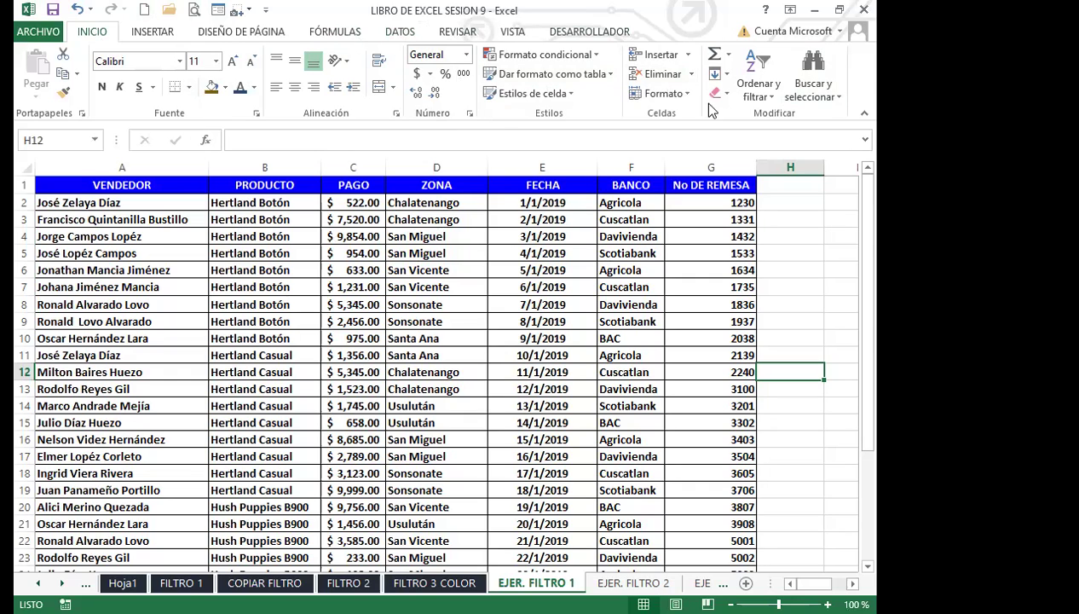
click(422, 286)
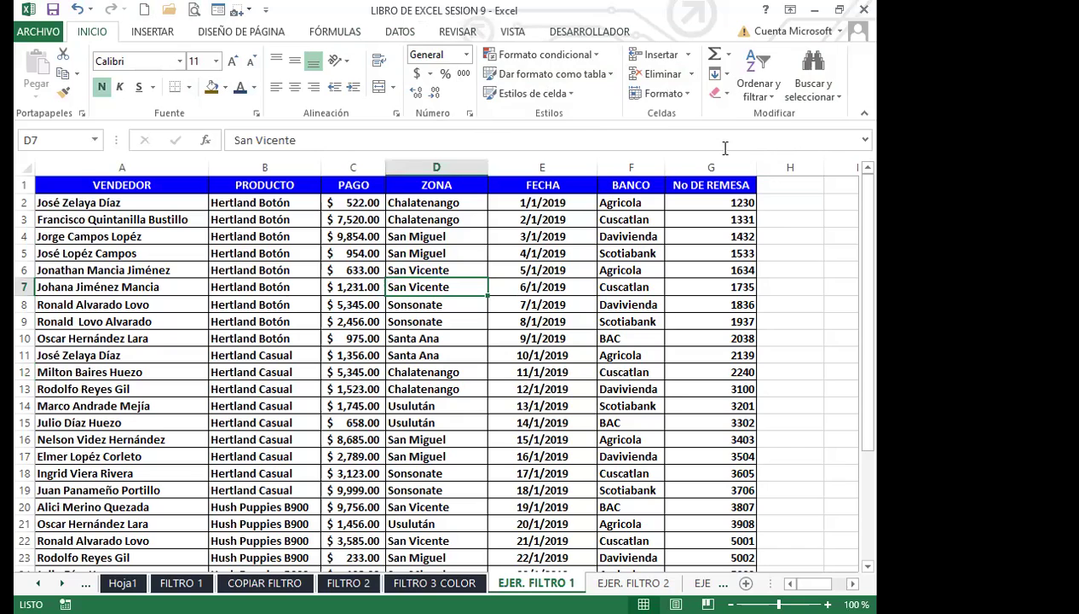
click(773, 94)
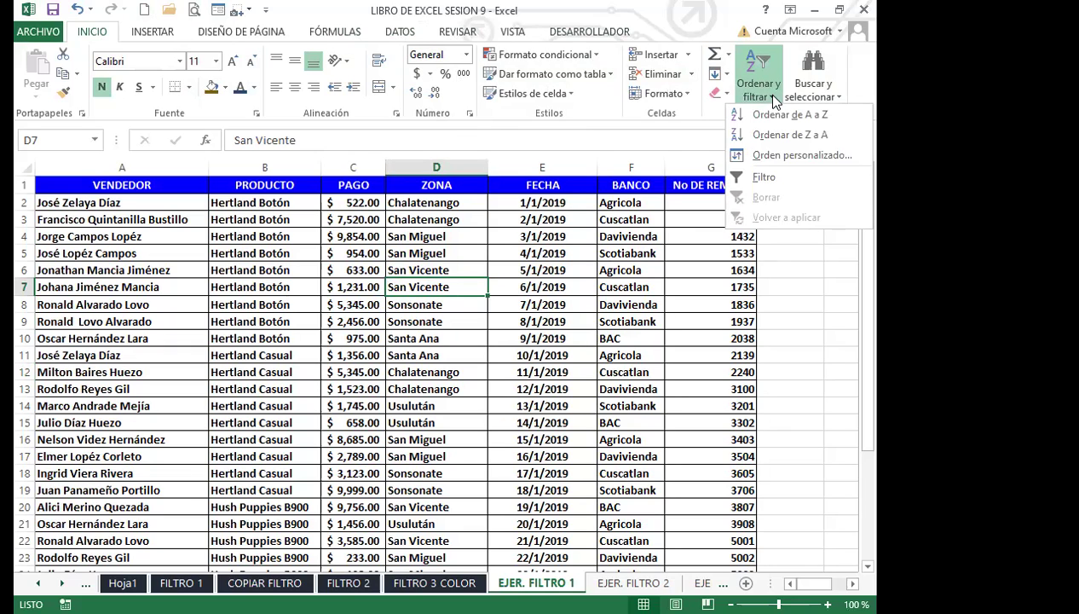
click(761, 181)
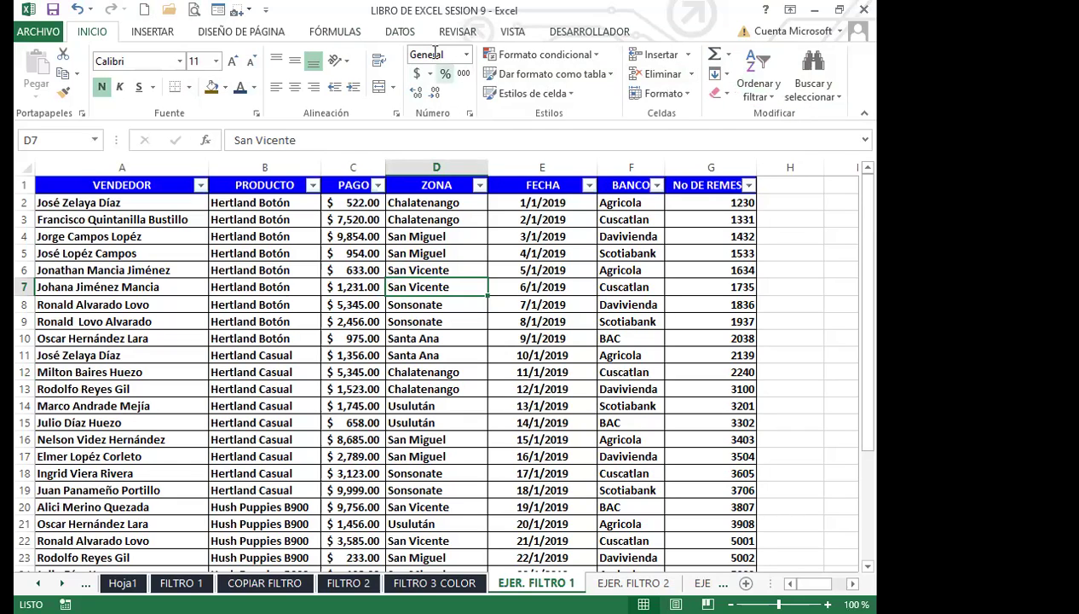
- Compare how the active filter is indicated in the data tools and in the Ordenar y filtrar options
click(397, 33)
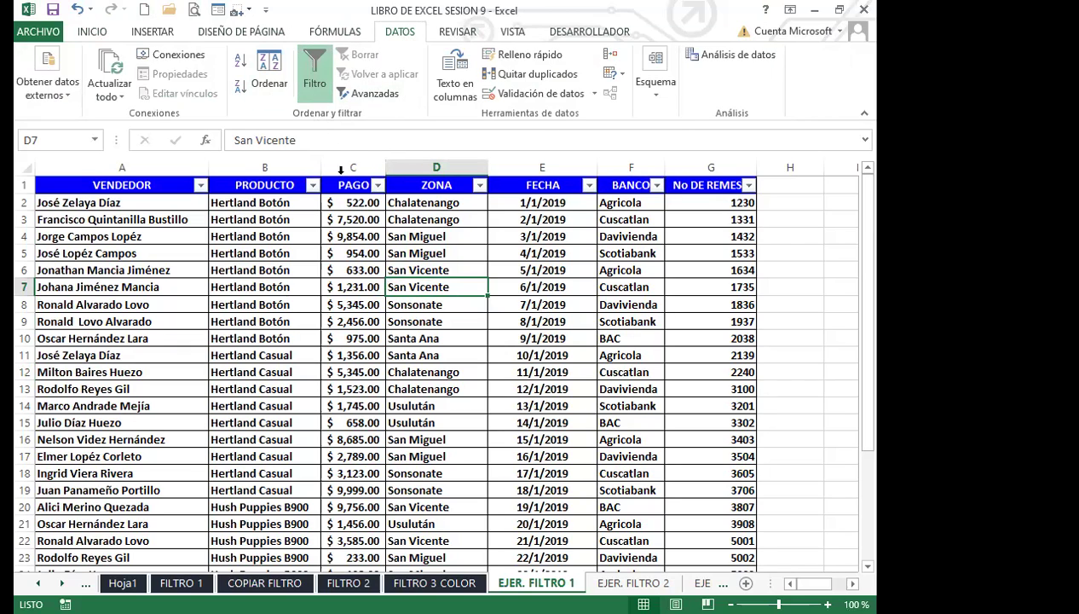
click(92, 32)
click(770, 101)
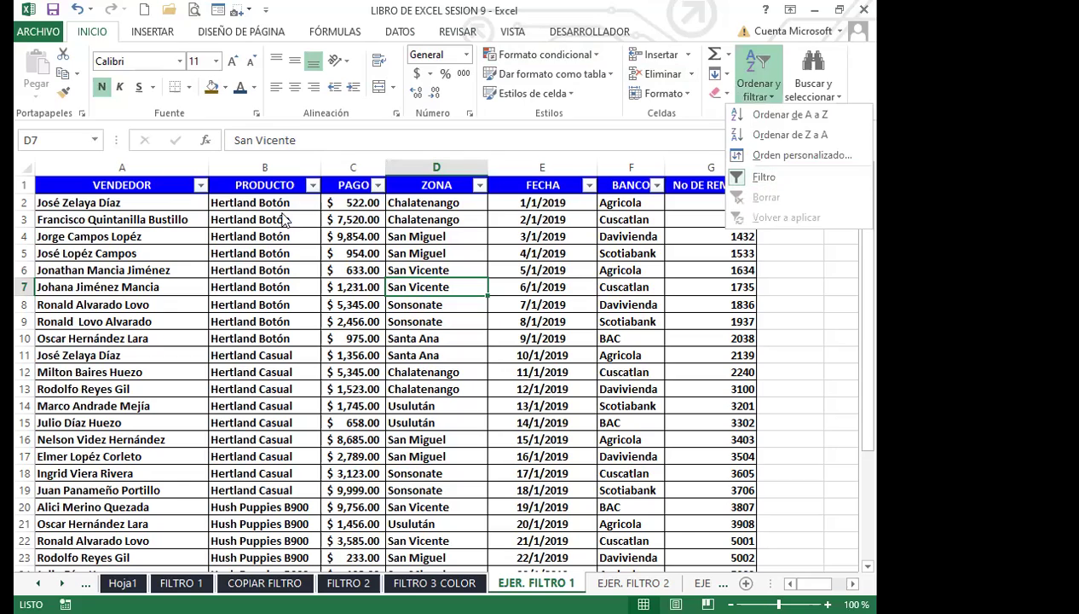
click(432, 188)
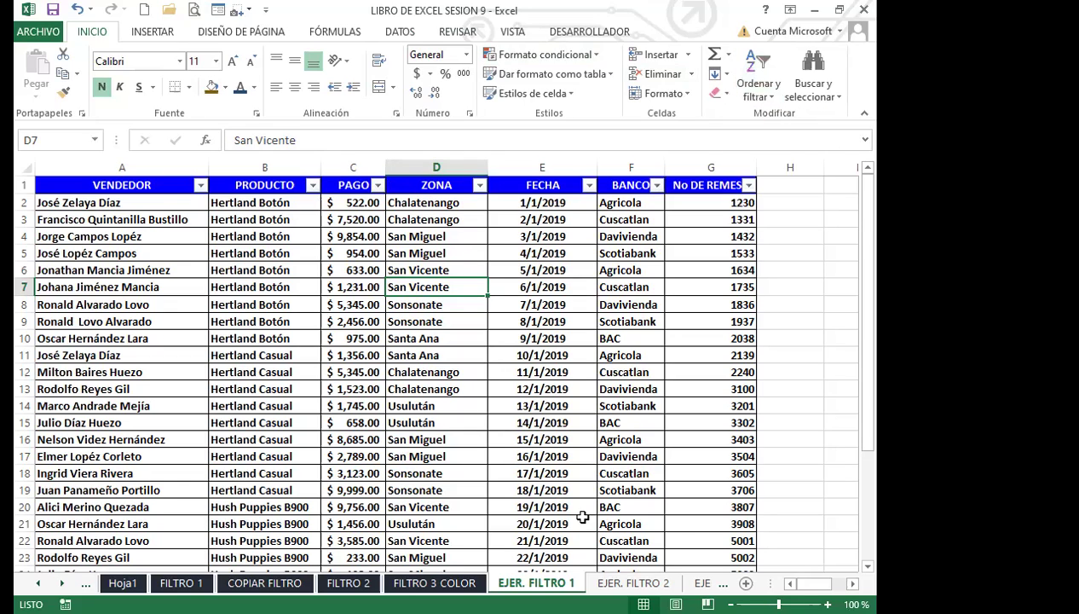
click(656, 351)
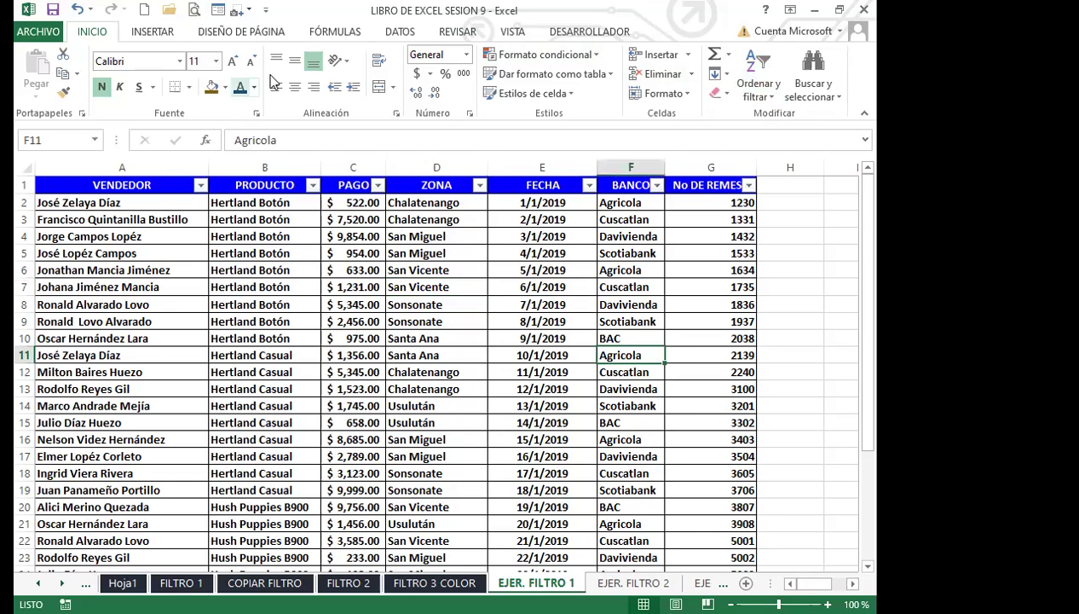
- Read the exercise instruction beside the table and return to column A of row 12
click(621, 373)
key(Right)
key(Right)
key(Right)
key(Right)
key(Right)
key(Right)
key(Right)
key(Right)
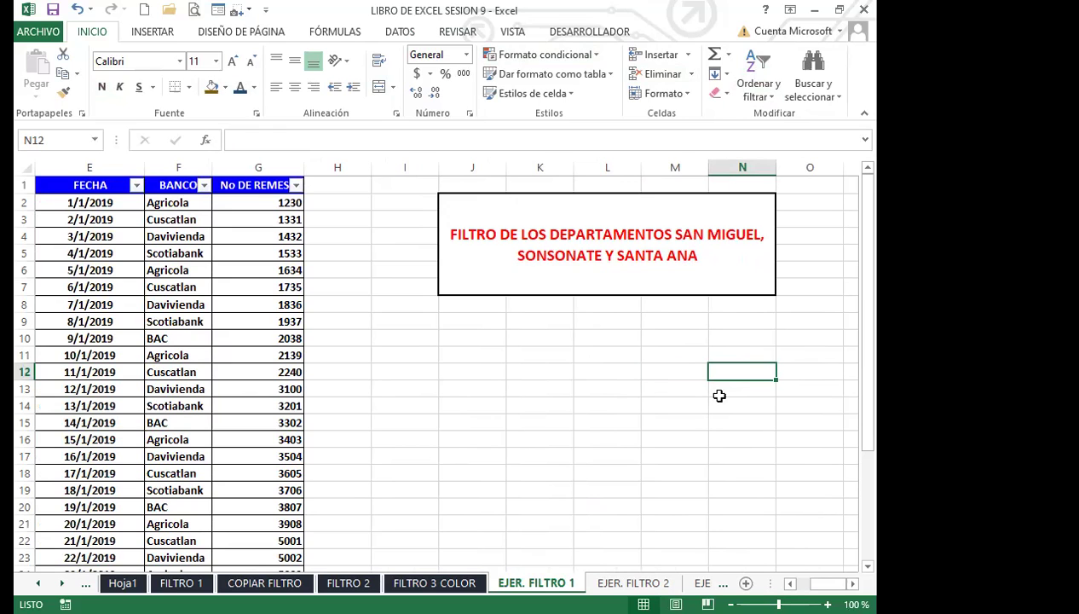
key(Home)
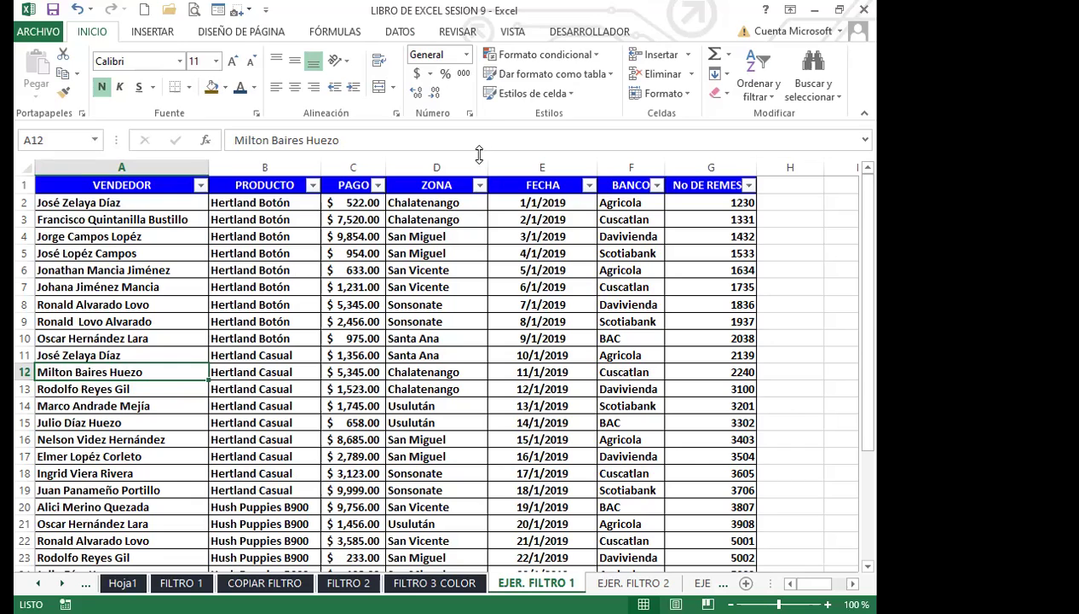
- Open the ZONA filter list and try excluding San Miguel, restoring the selection of all zones each time
click(480, 186)
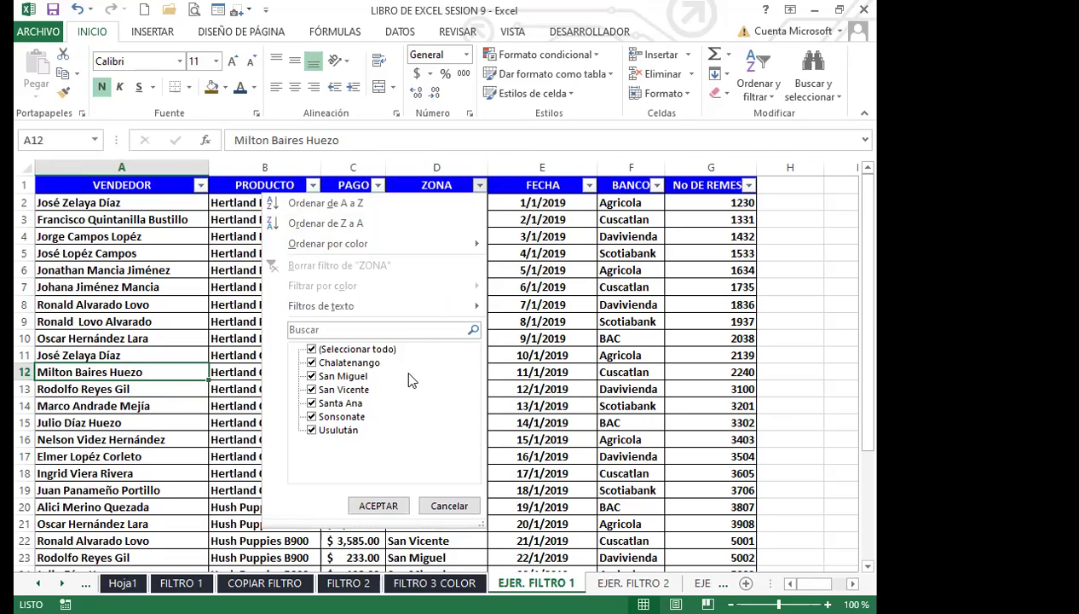
click(312, 376)
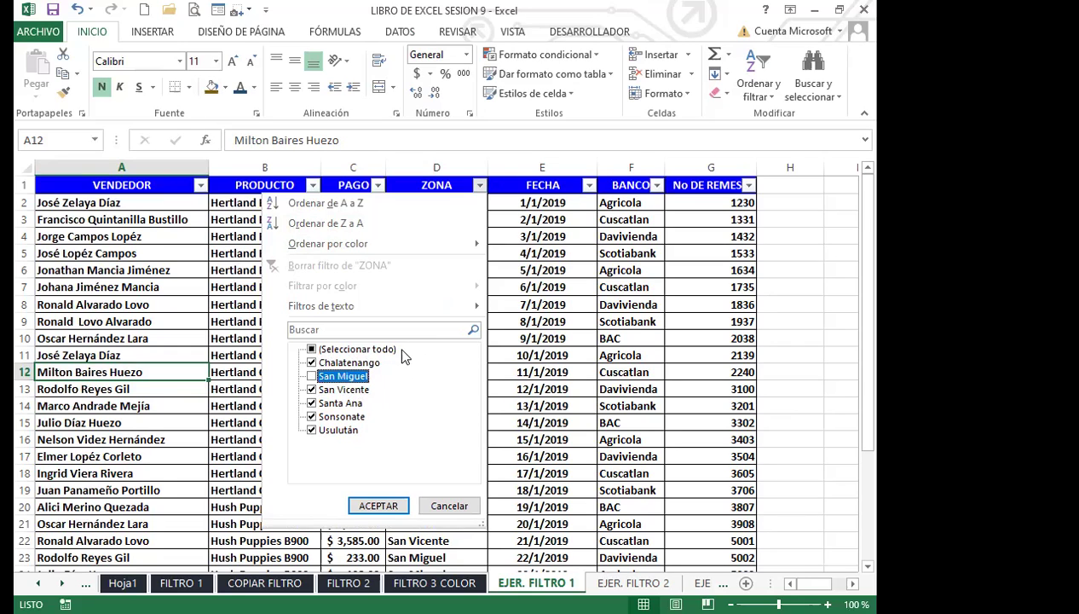
click(312, 351)
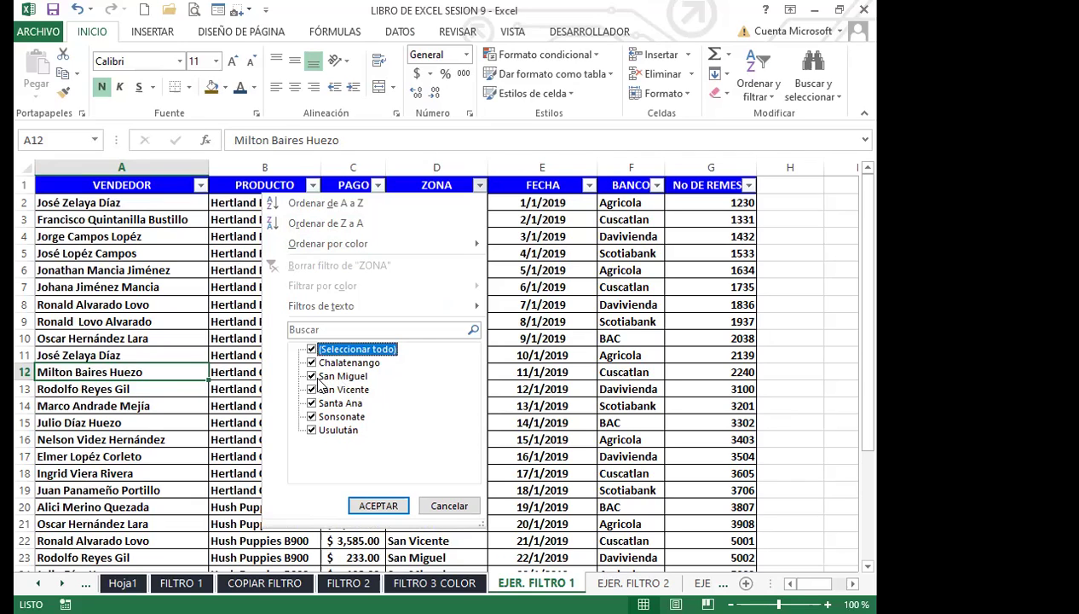
click(312, 377)
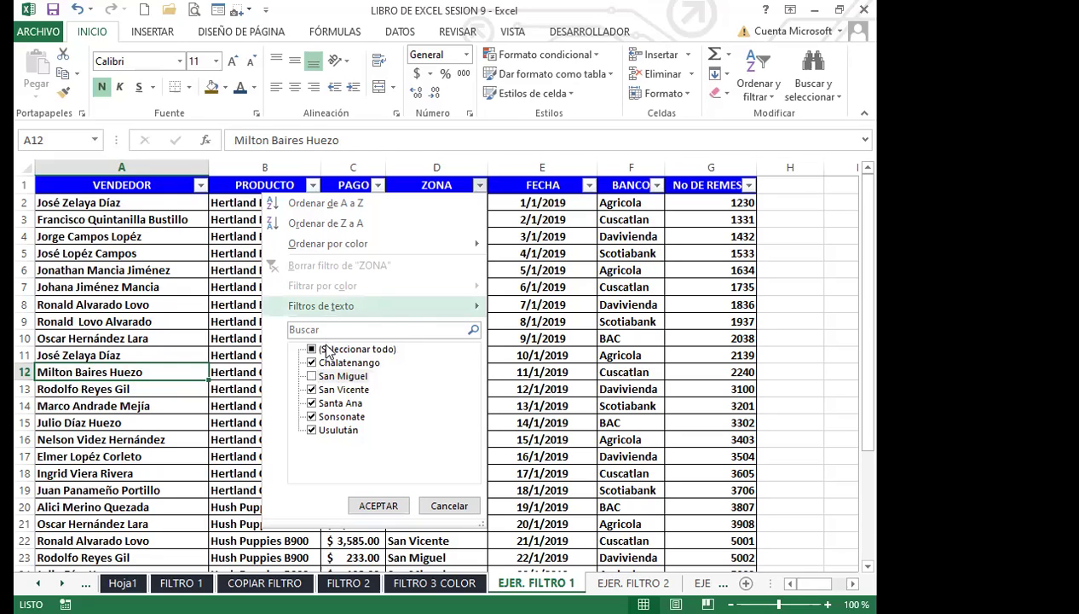
click(312, 351)
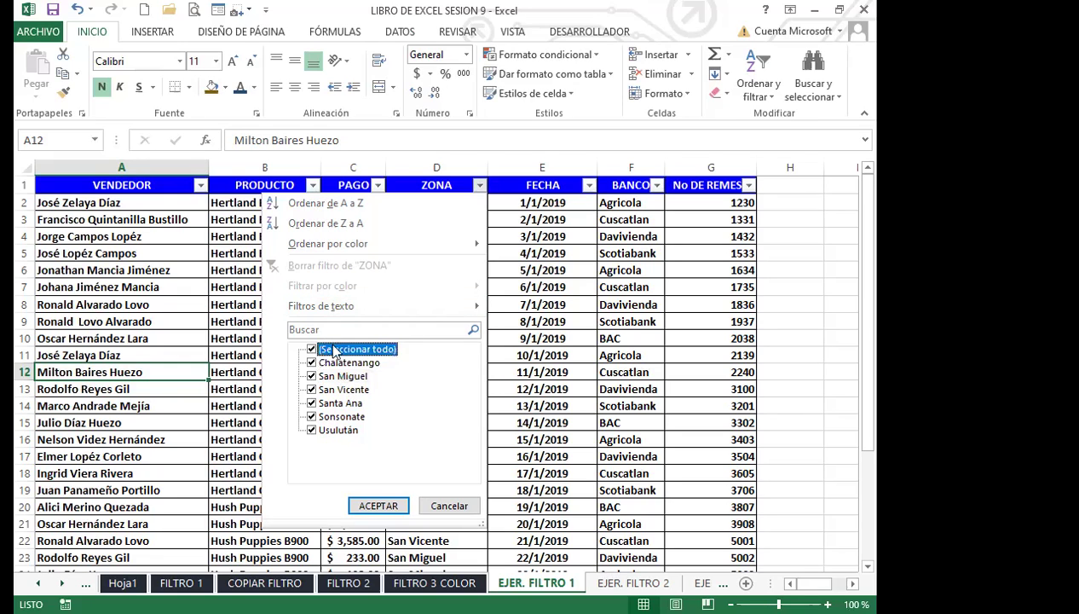
click(311, 350)
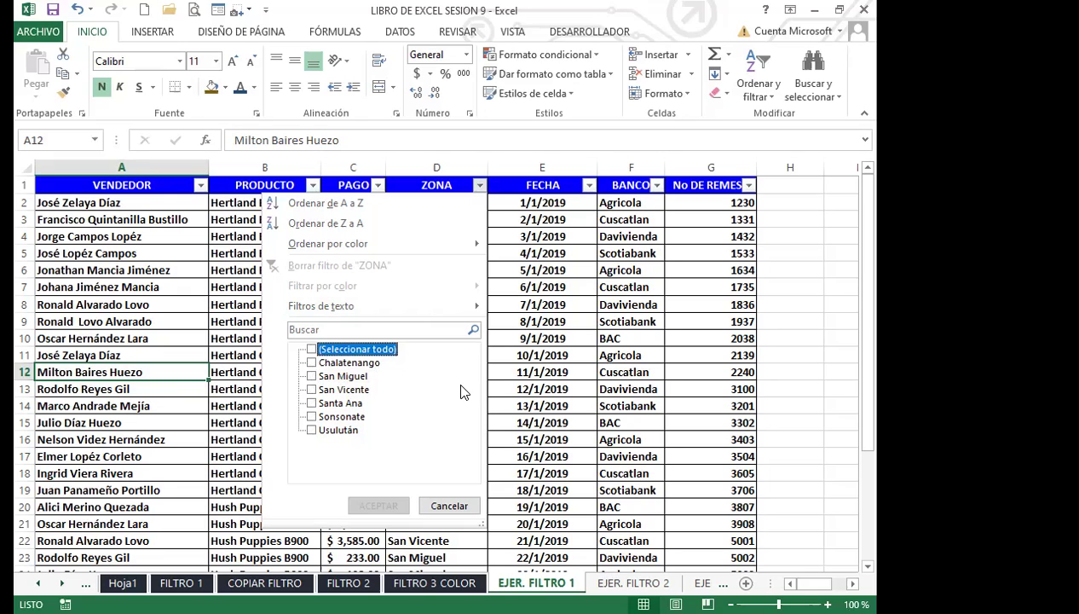
click(311, 402)
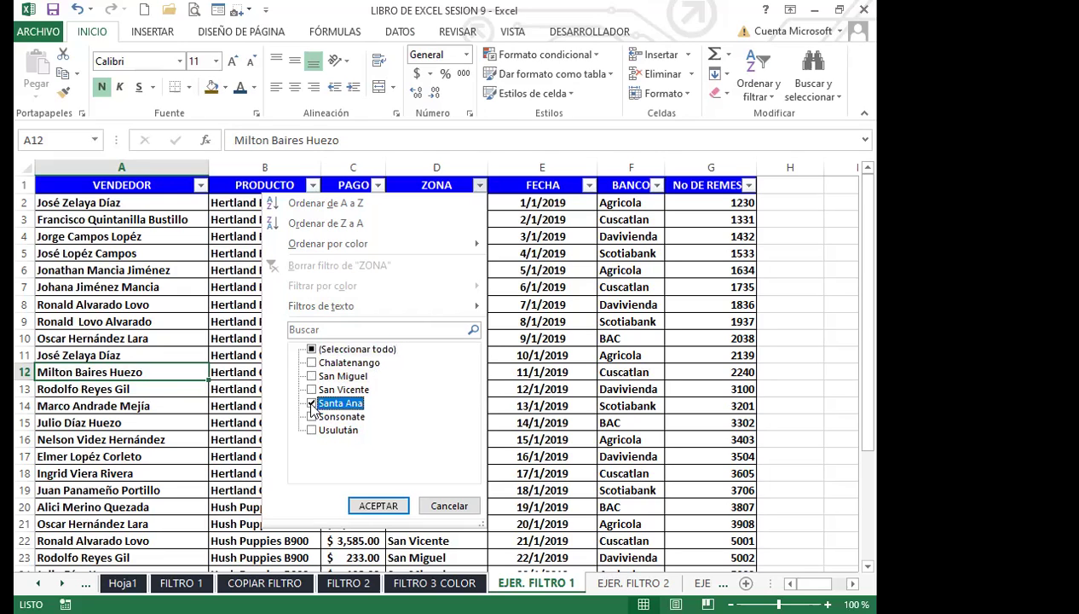
click(395, 539)
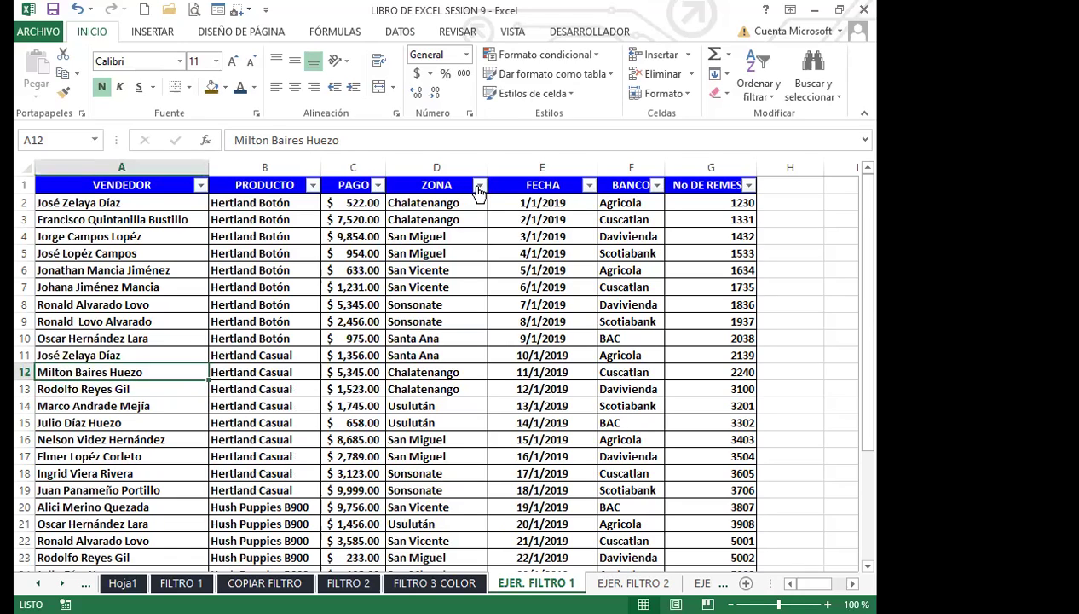
- Filter the ZONA column to show only San Miguel, Santa Ana and Sonsonate
click(479, 186)
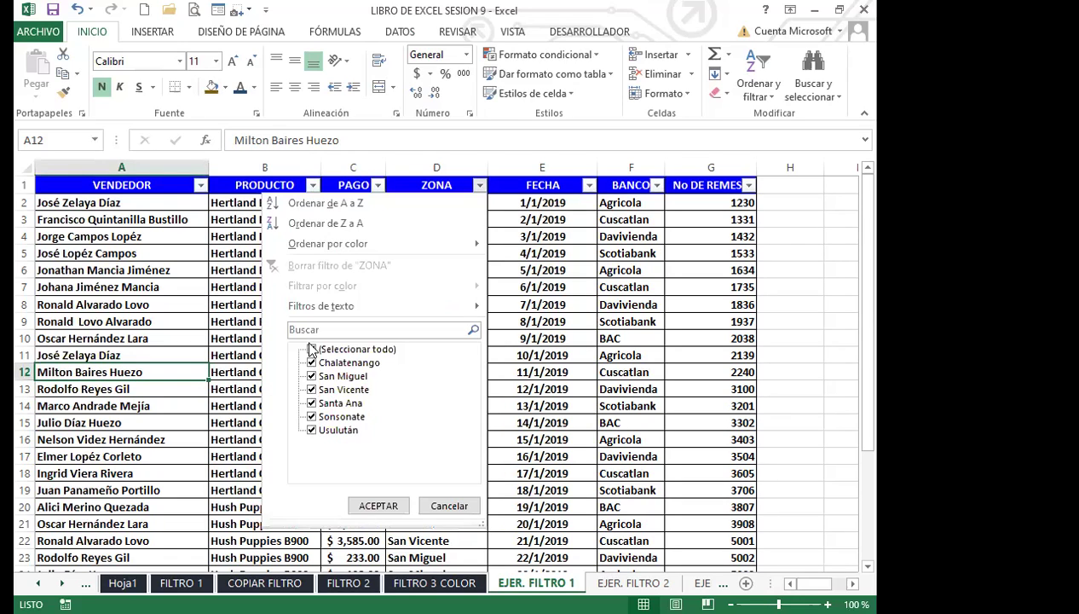
click(311, 350)
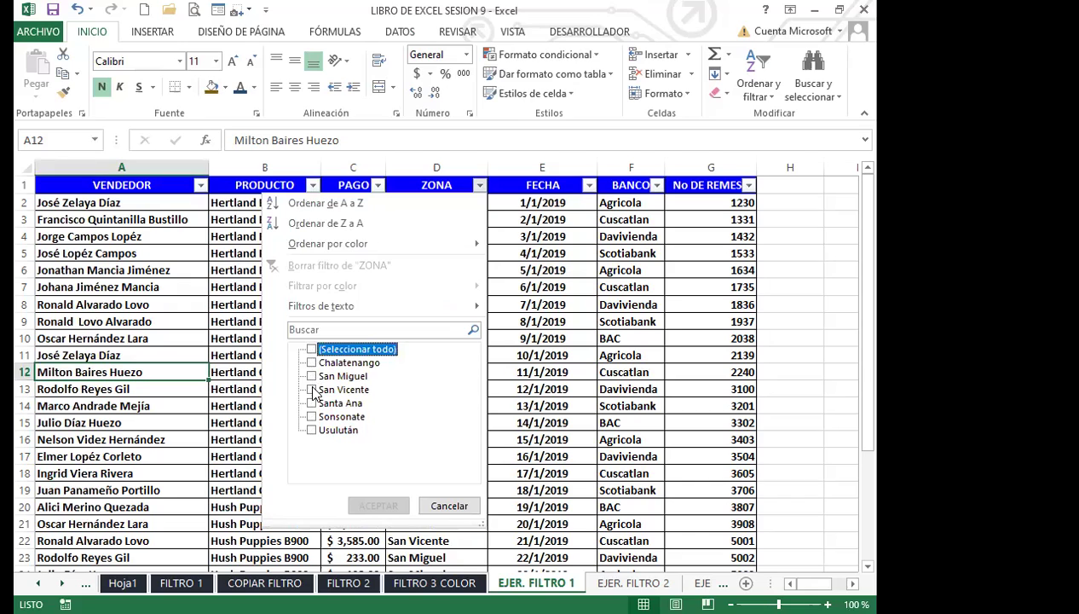
click(312, 403)
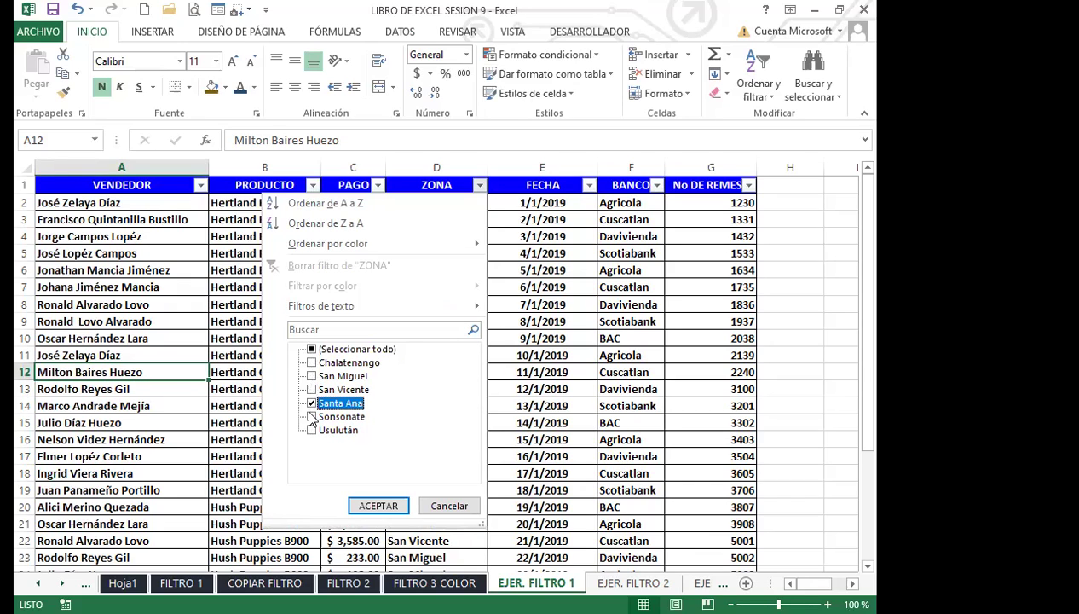
click(312, 417)
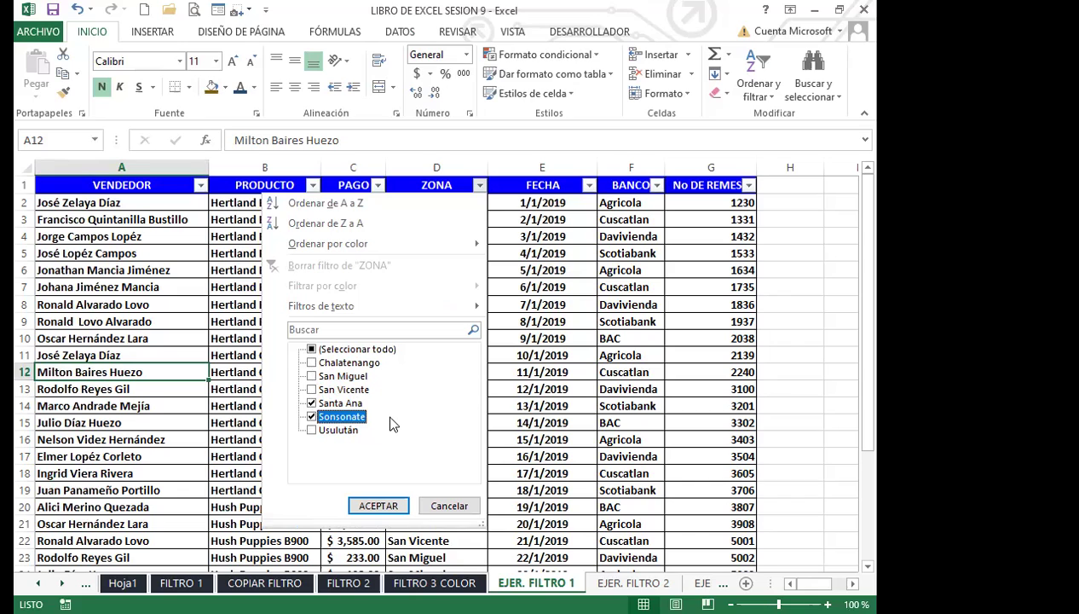
click(316, 379)
click(313, 378)
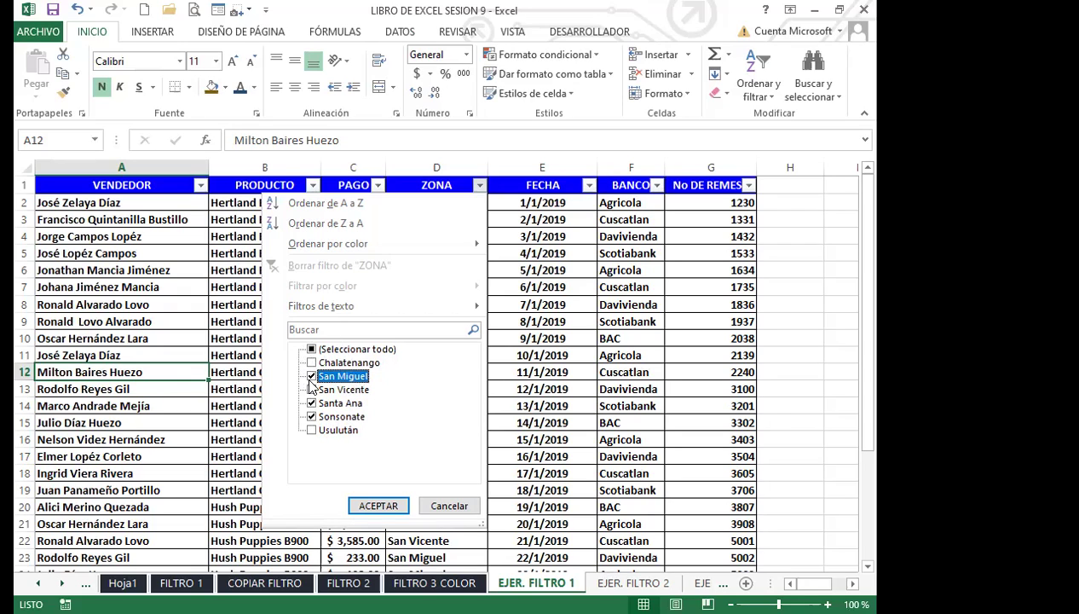
click(366, 505)
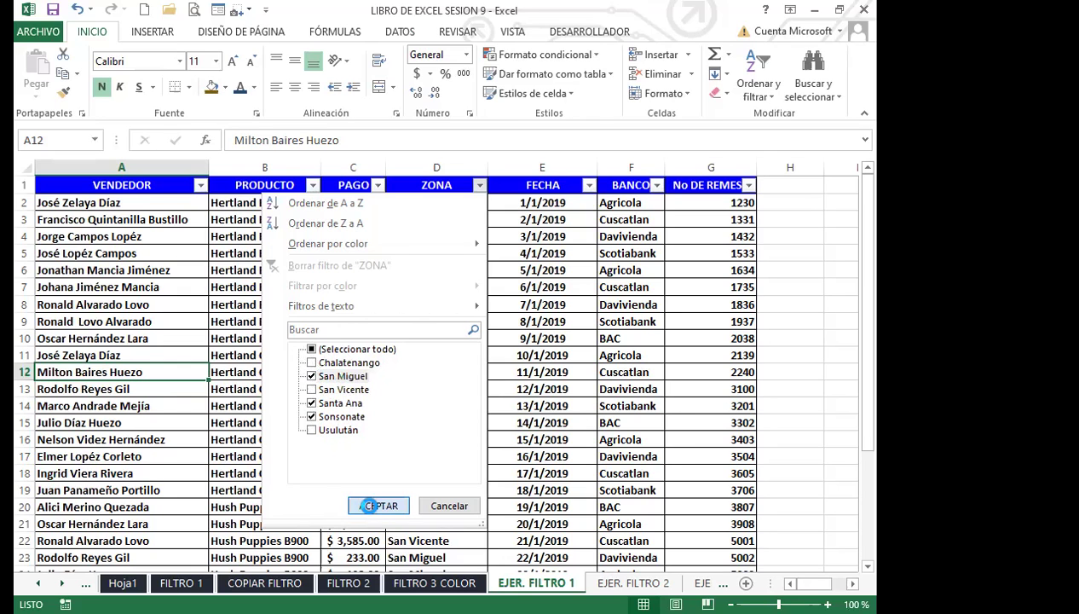
click(383, 520)
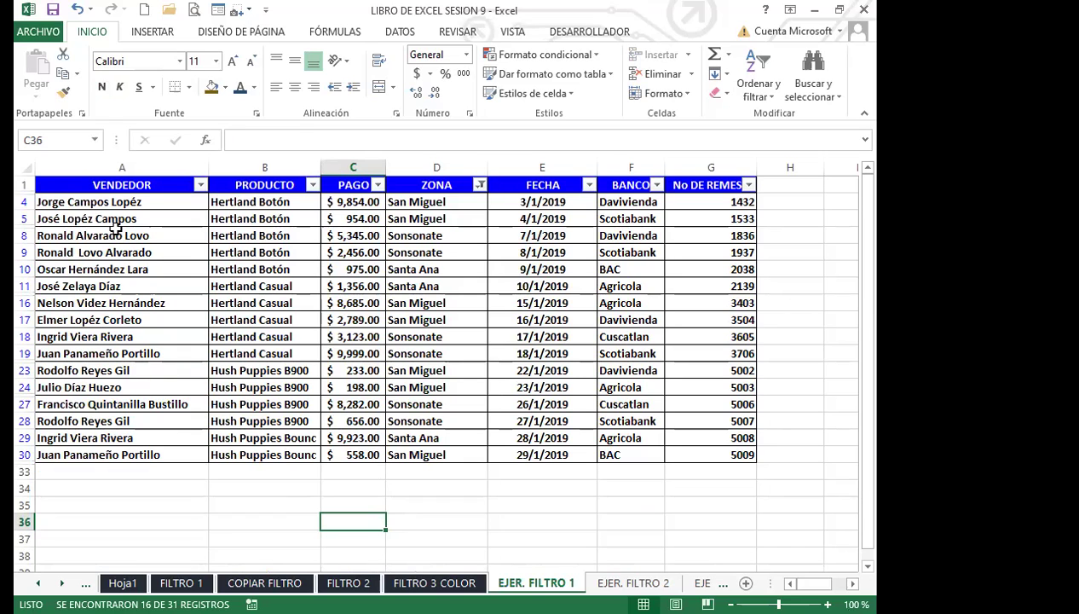
- Fill the filtered San Miguel, Santa Ana and Sonsonate rows, from A4 to G30, with light blue
drag(132, 202, 711, 458)
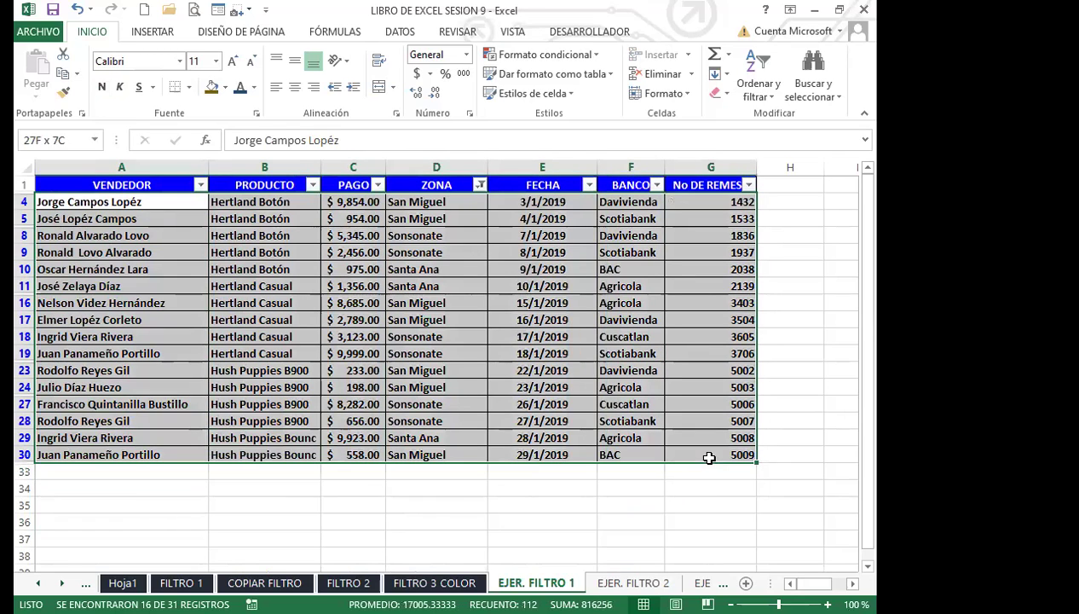
click(226, 87)
click(271, 154)
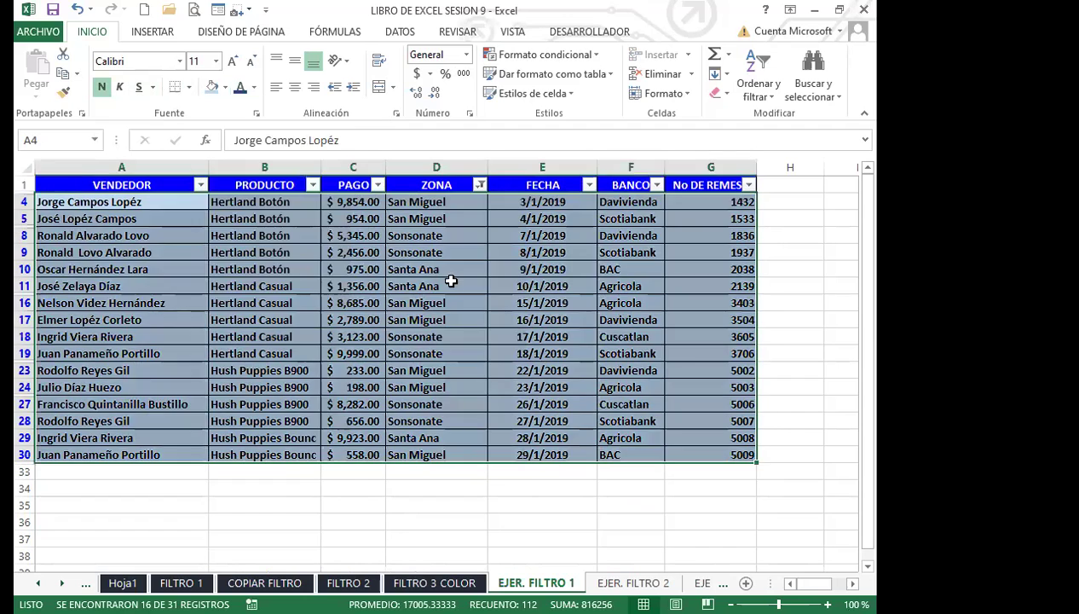
click(451, 279)
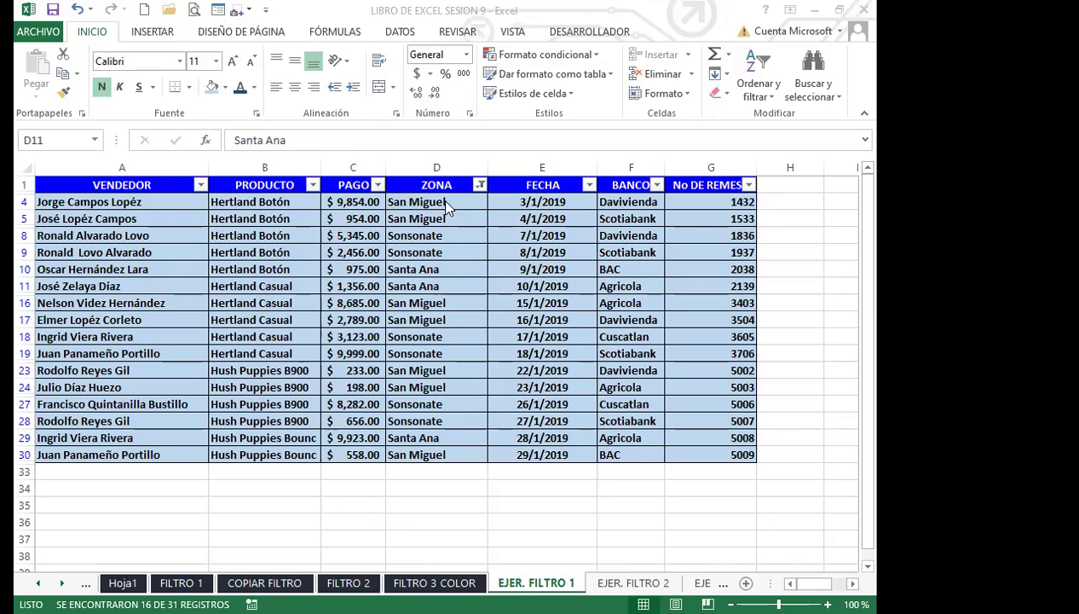
- Clear the ZONA filter and review the blue-filled rows down to the end of the table
click(772, 95)
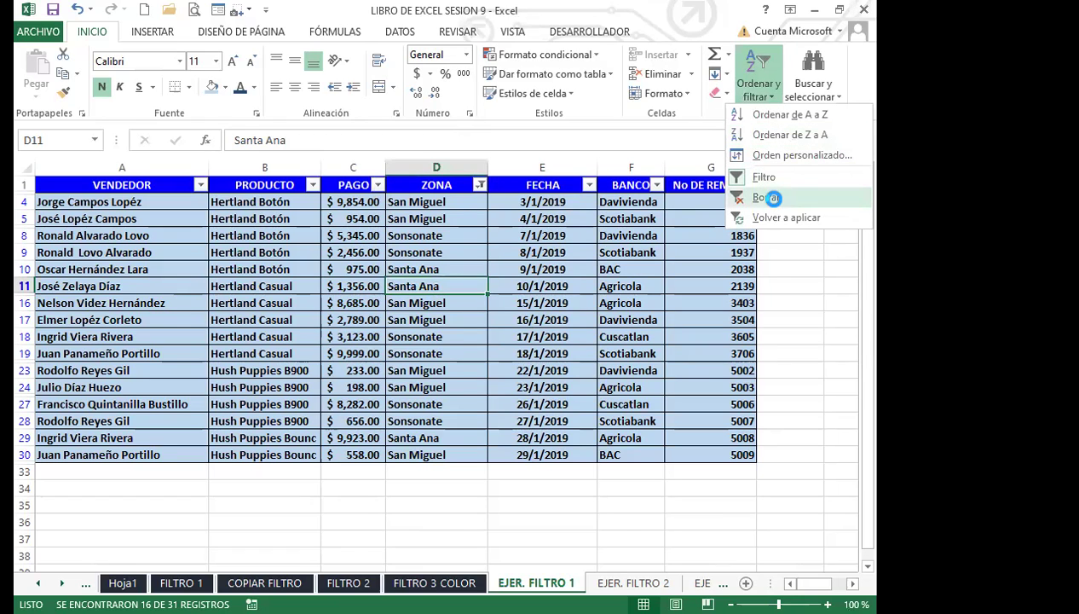
click(764, 197)
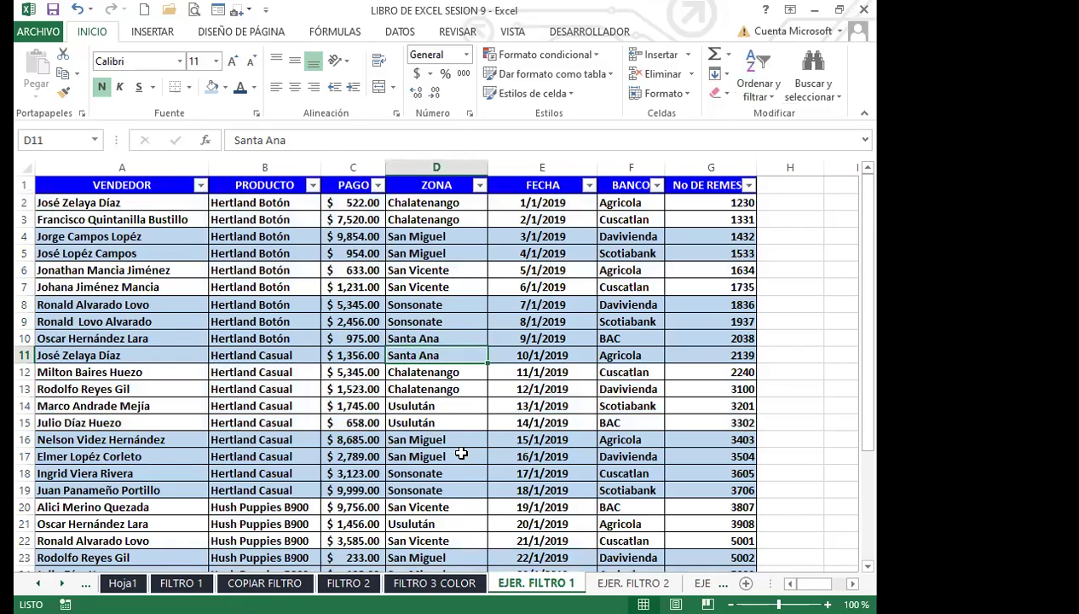
scroll(460, 455, down, 6)
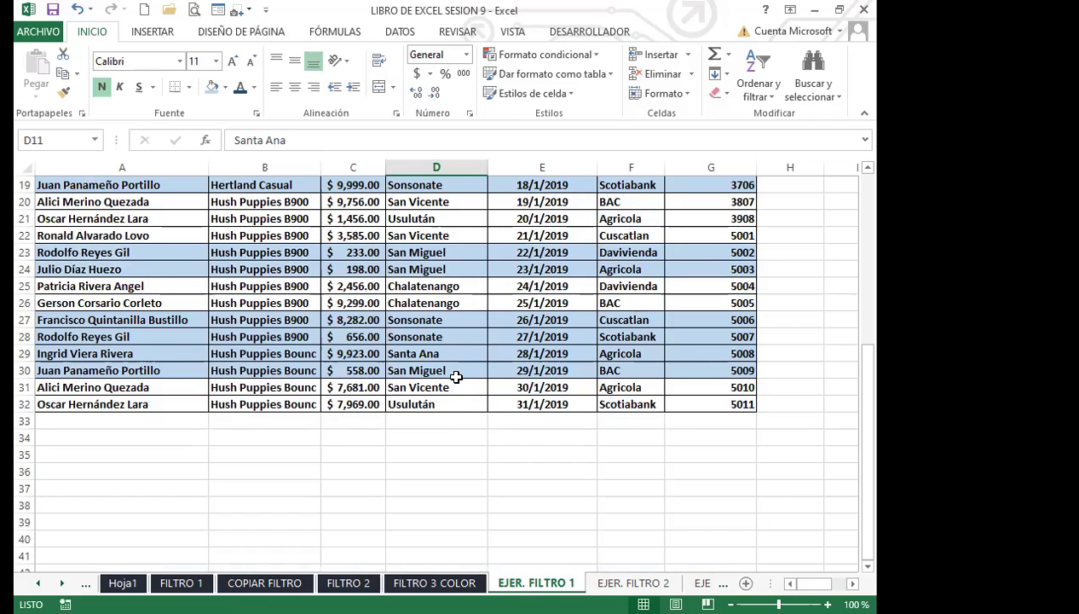
scroll(457, 377, up, 6)
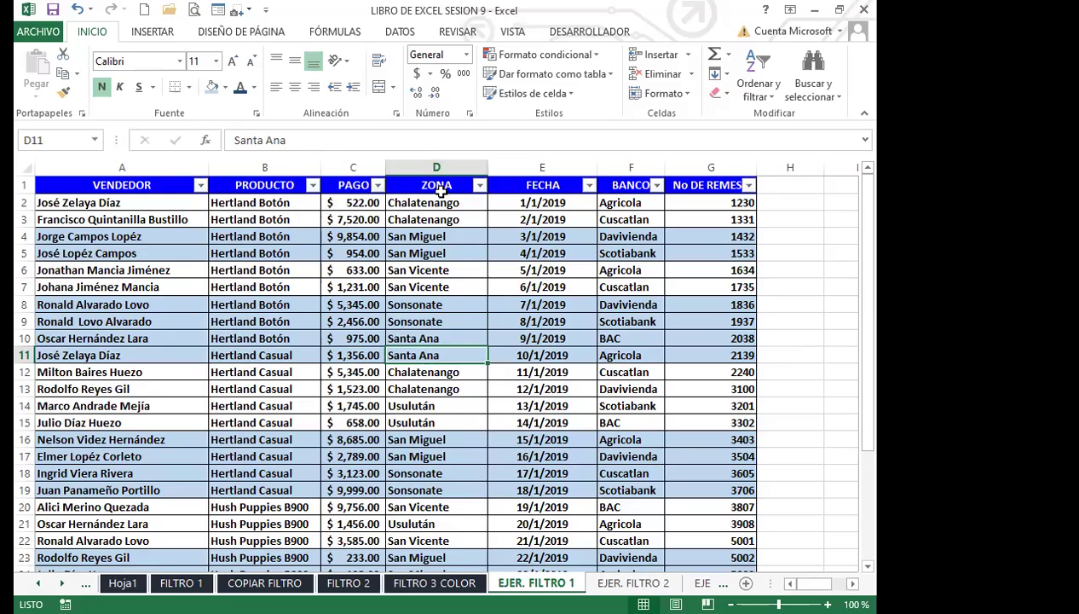
scroll(422, 460, down, 7)
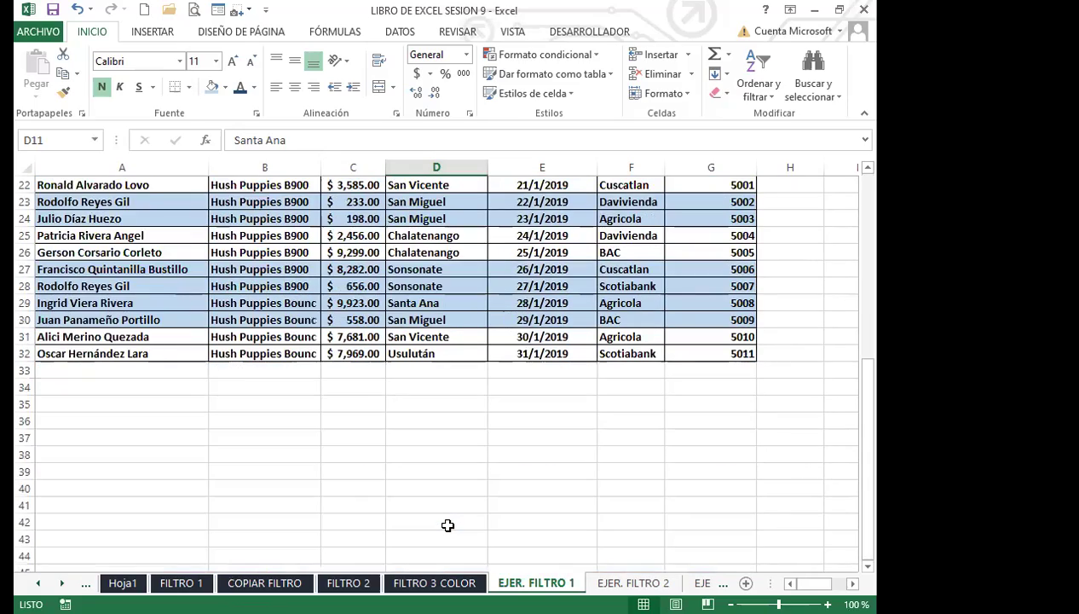
scroll(447, 516, up, 7)
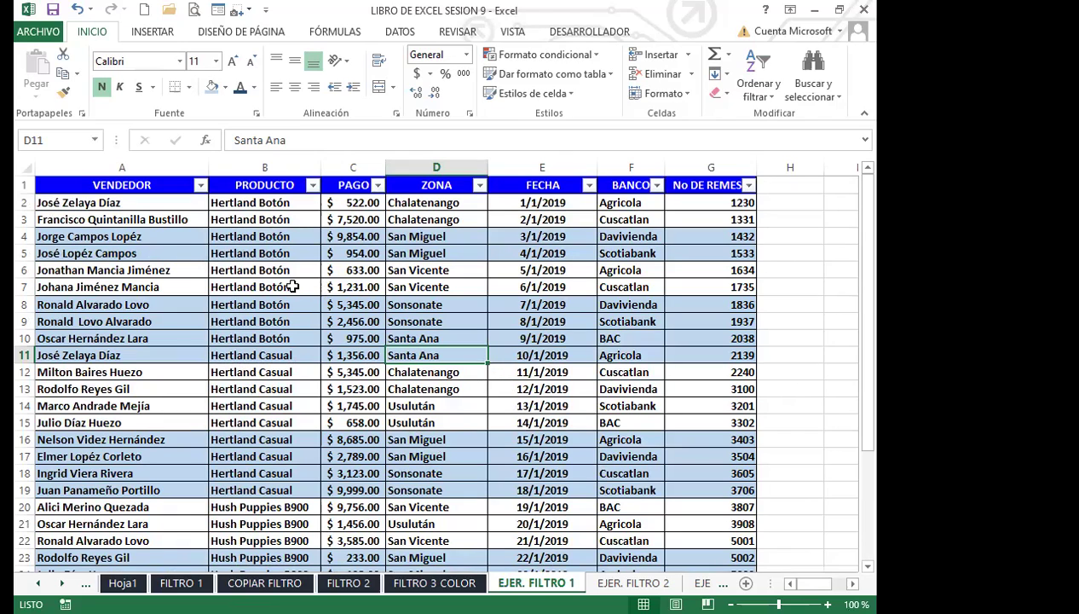
- Filter the ZONA column to show only Chalatenango, San Vicente and Usulután
click(480, 187)
click(311, 349)
click(311, 362)
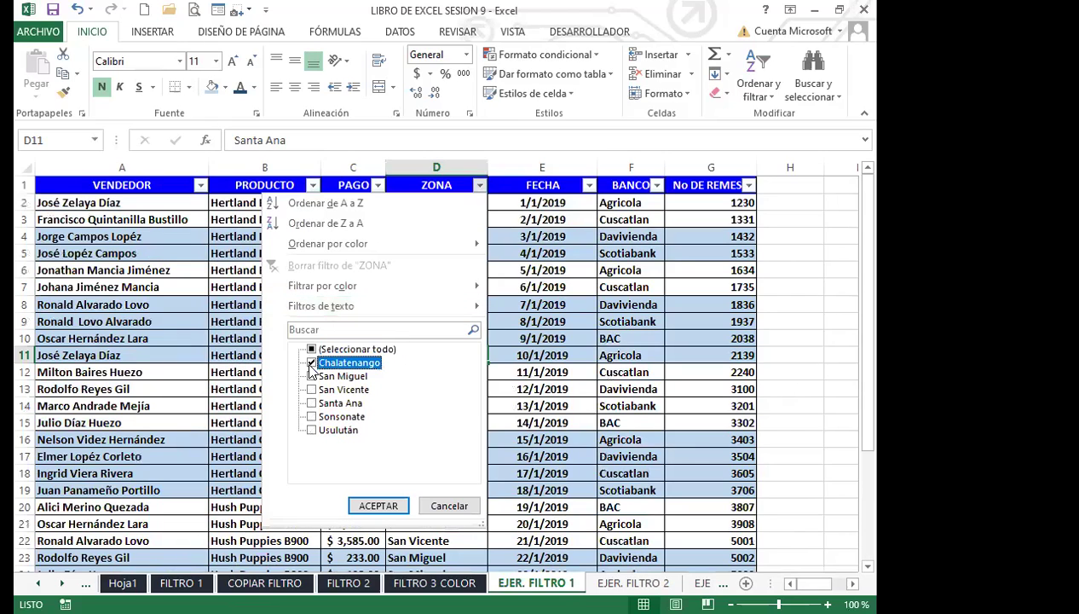
click(311, 389)
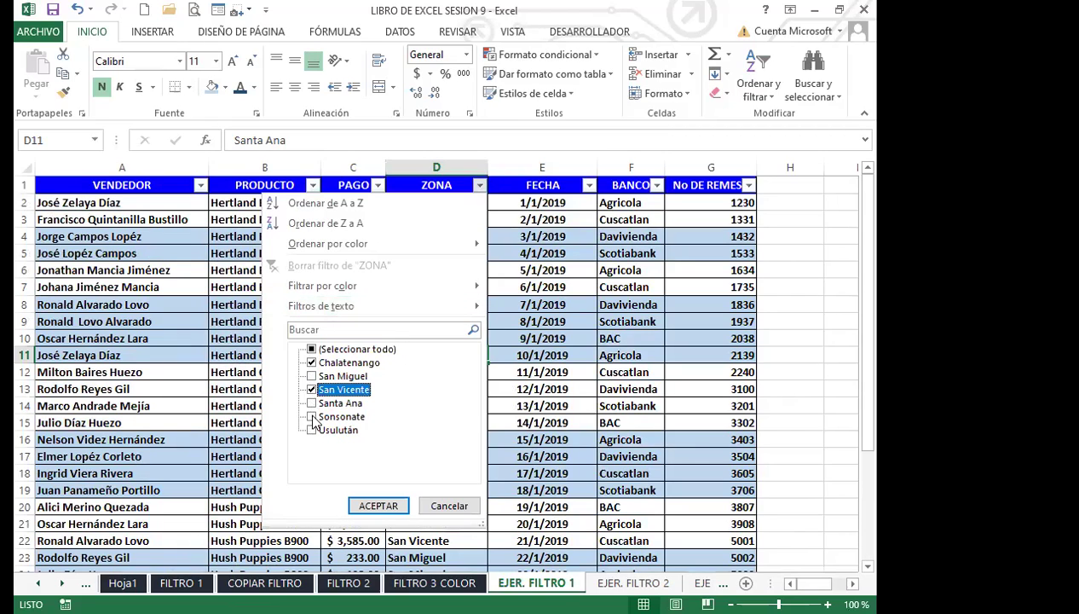
click(312, 417)
click(312, 430)
click(312, 416)
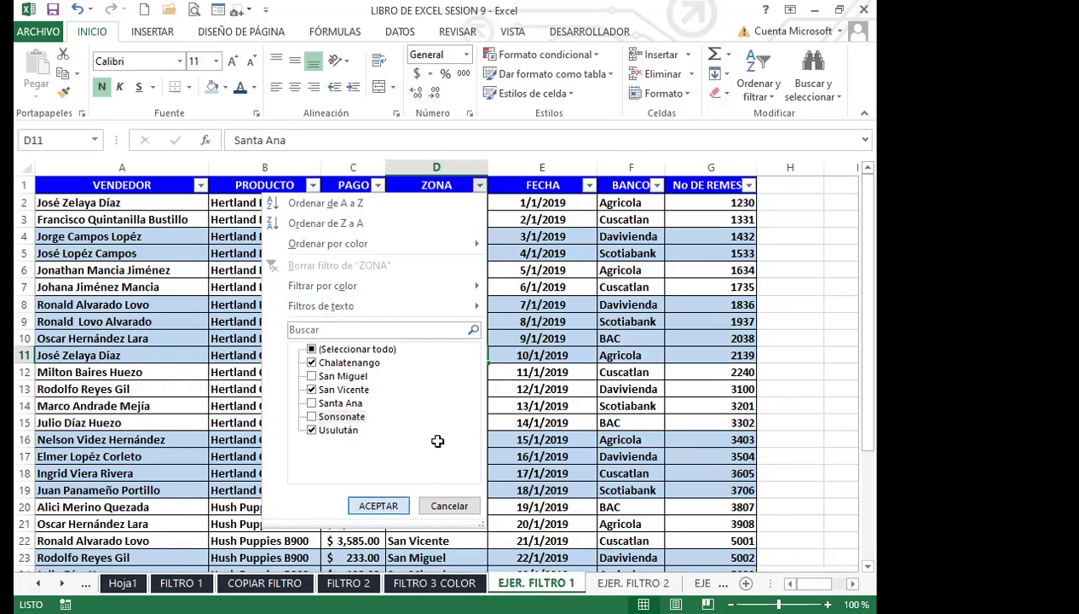
key(Return)
- Fill the filtered Chalatenango, San Vicente and Usulután rows, from A2 to G32, with light green
mouse_move(151, 203)
mouse_down()
mouse_move(284, 221)
mouse_move(646, 374)
mouse_move(711, 439)
mouse_up()
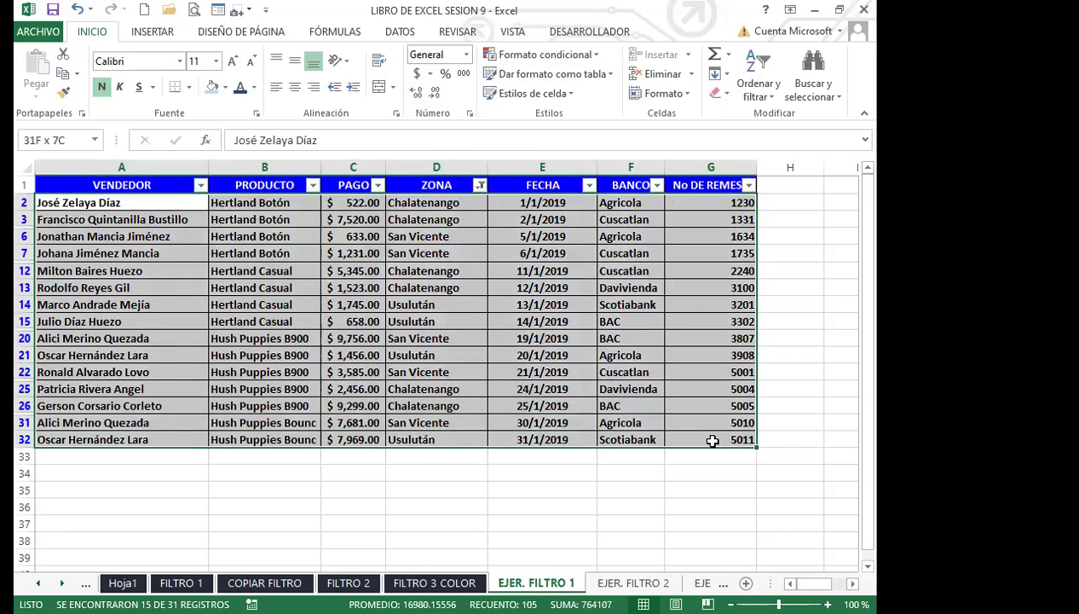
click(225, 88)
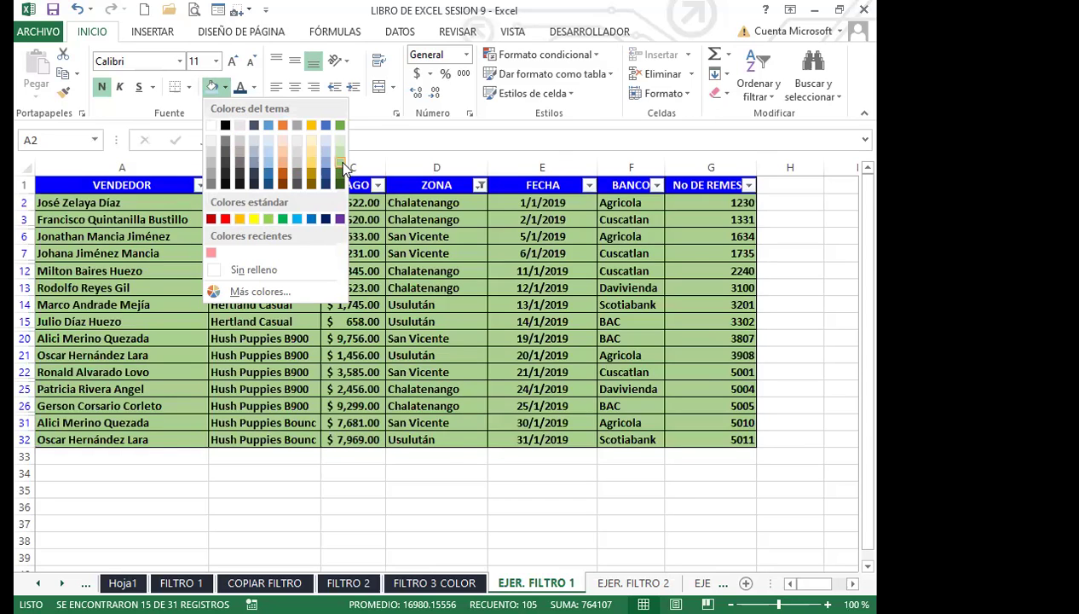
click(341, 168)
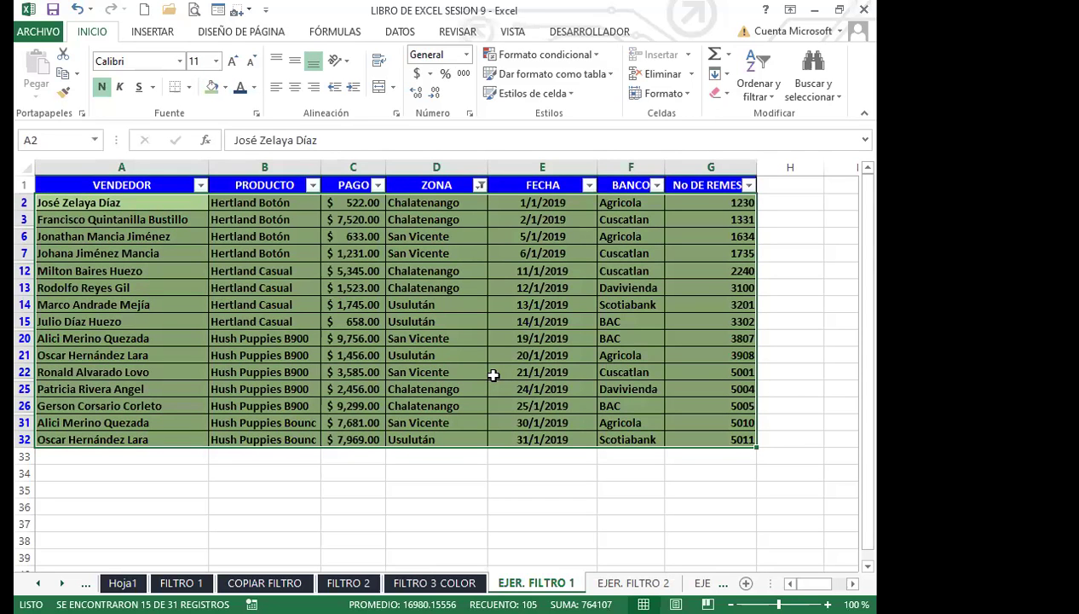
- Select all zones again in the ZONA filter so that every record is shown, and deselect the range
click(480, 185)
click(312, 350)
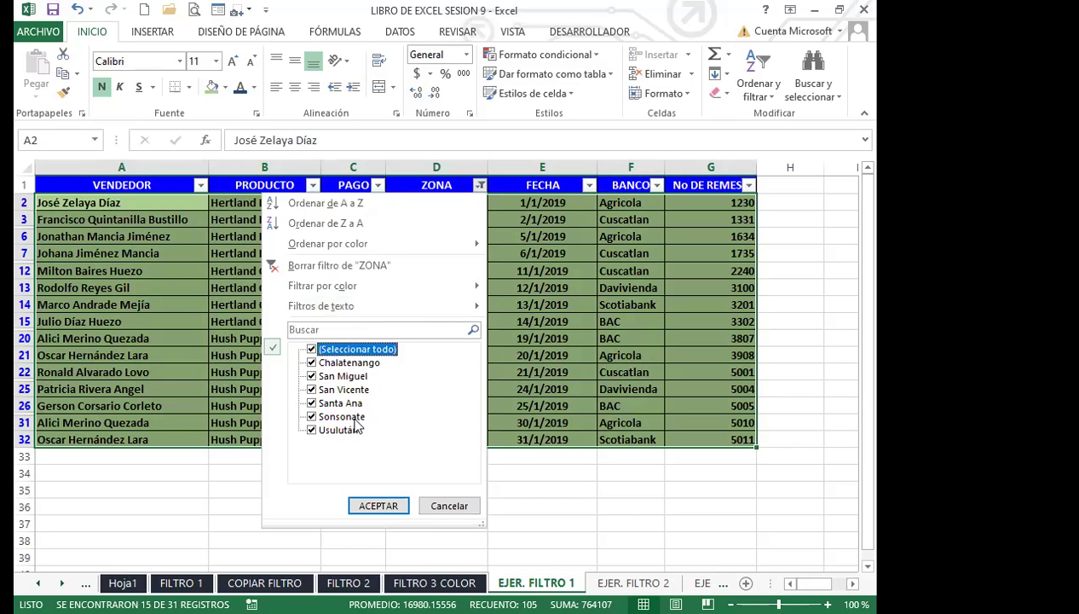
click(376, 505)
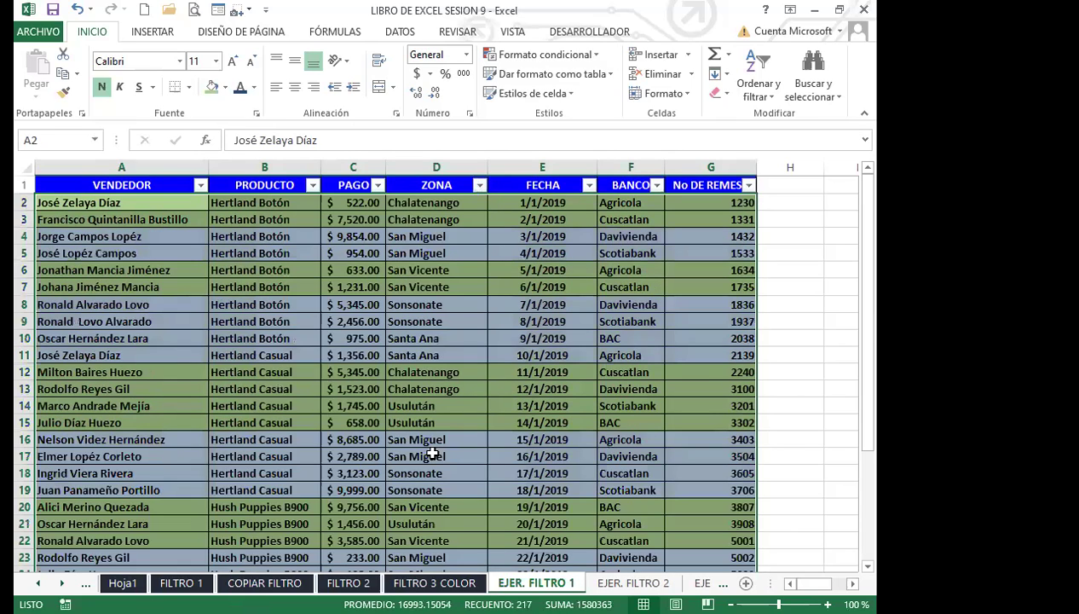
click(434, 456)
- Examine the blue and green fills across the whole table against the zones they mark
scroll(480, 456, down, 2)
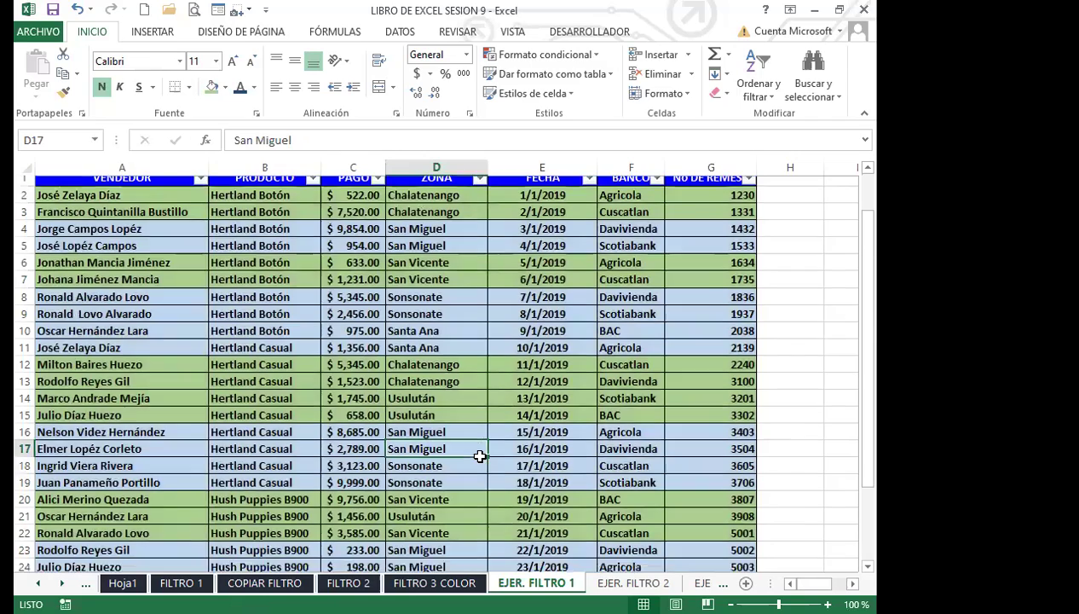
scroll(480, 456, down, 4)
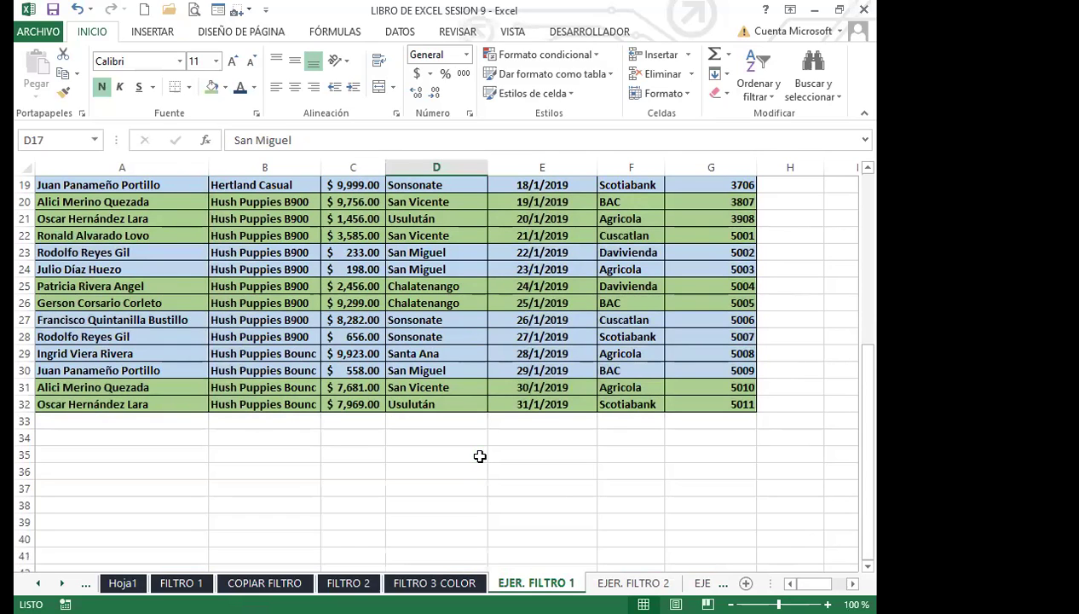
scroll(415, 444, up, 2)
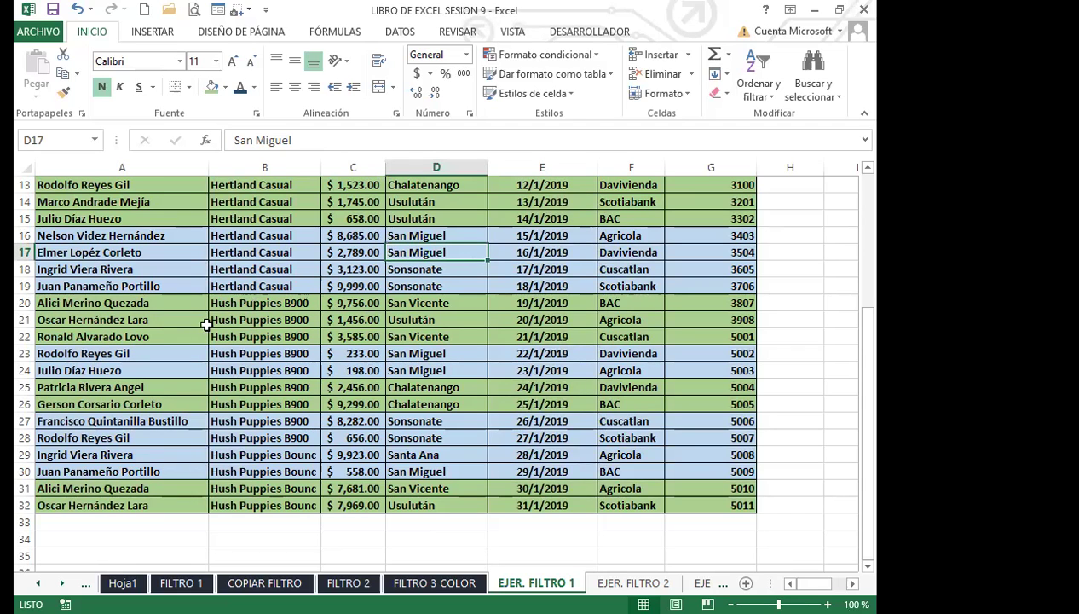
scroll(440, 337, up, 4)
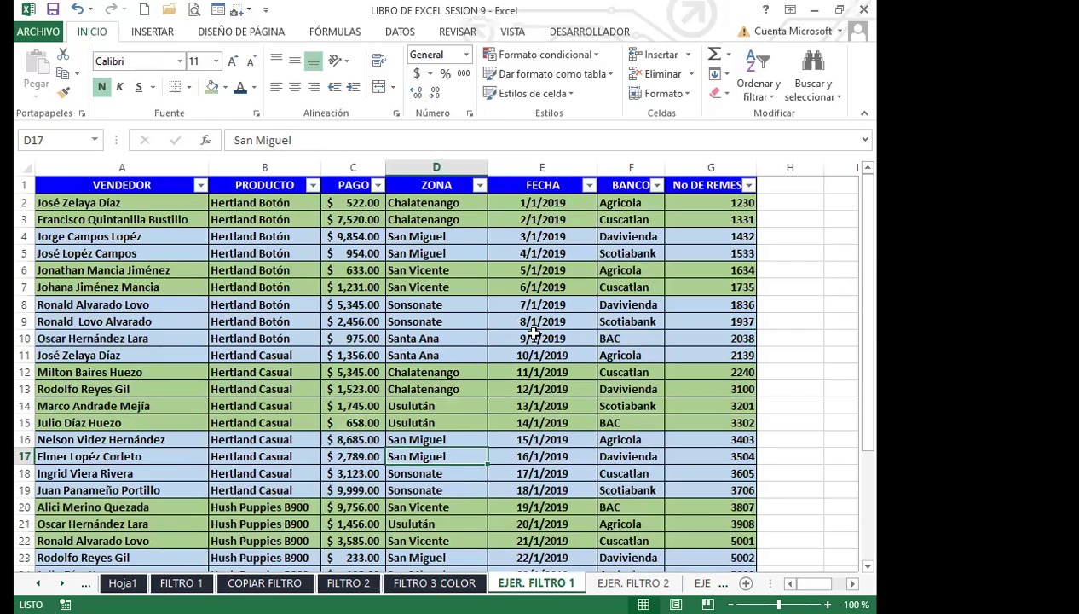
click(449, 303)
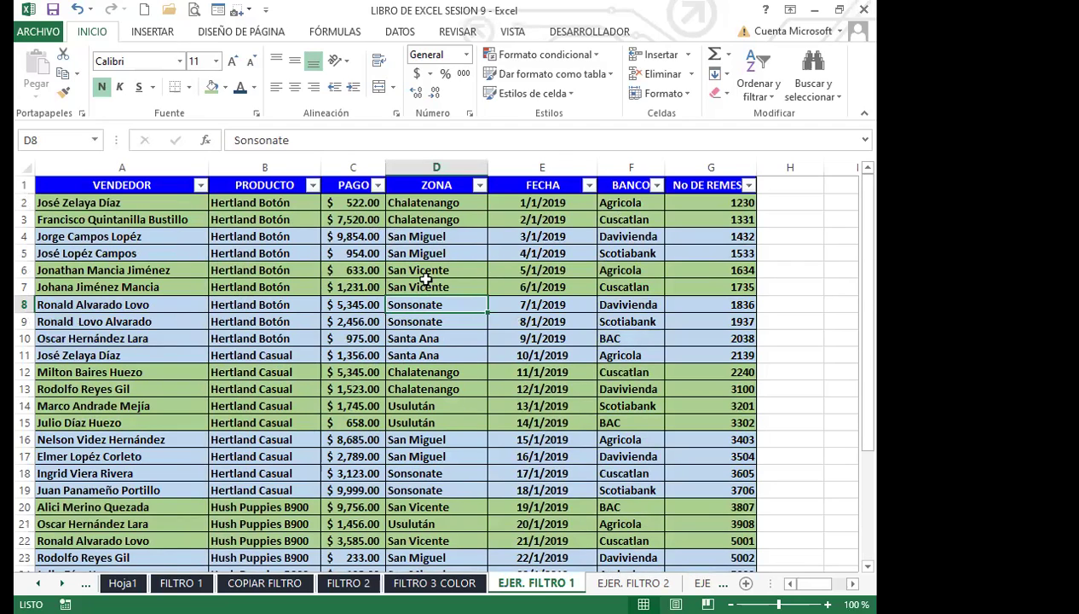
click(299, 452)
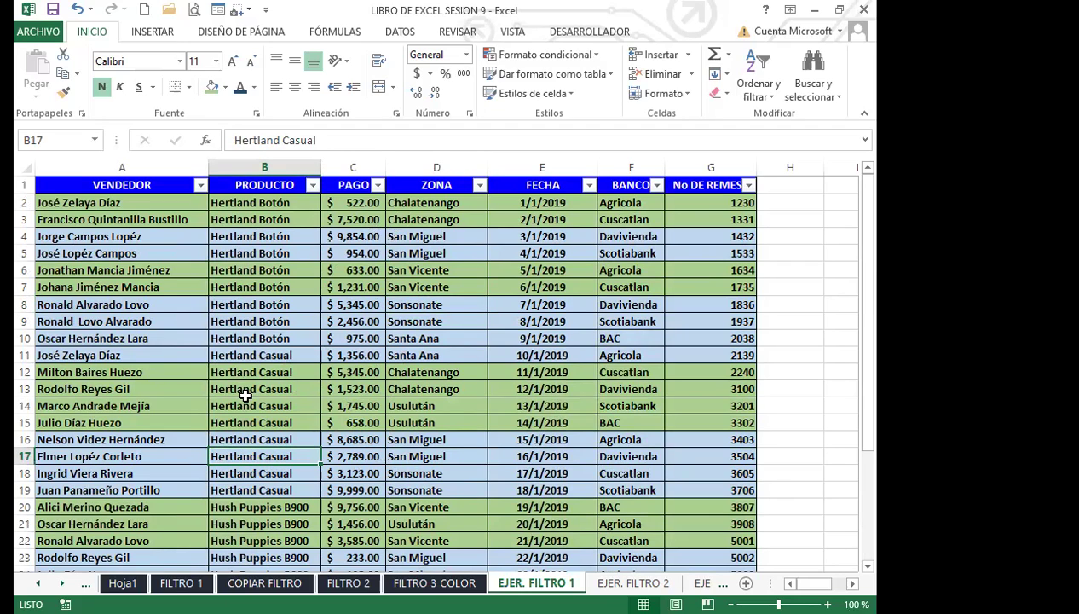
click(432, 387)
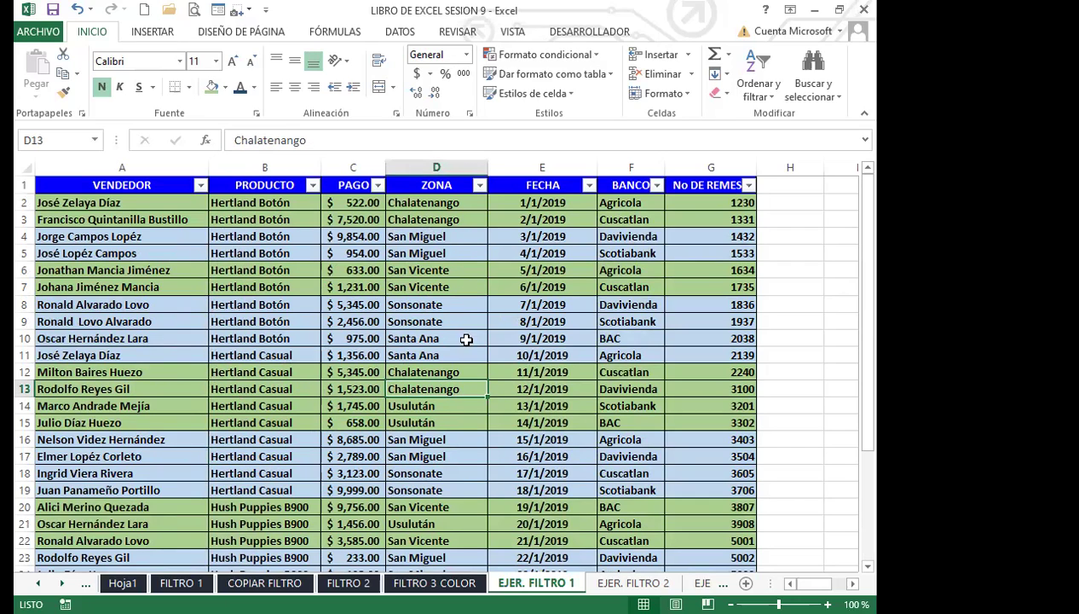
click(284, 368)
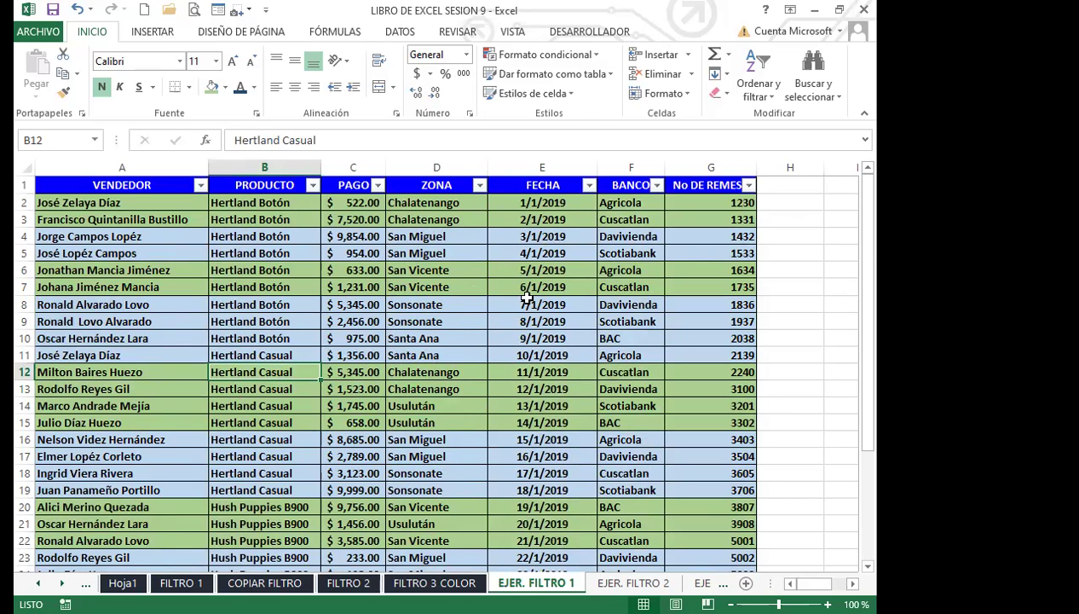
- Review the coloured rows down to row 32, checking the San Miguel, Sonsonate and Santa Ana records in the ZONA column
scroll(507, 419, down, 3)
scroll(506, 419, down, 5)
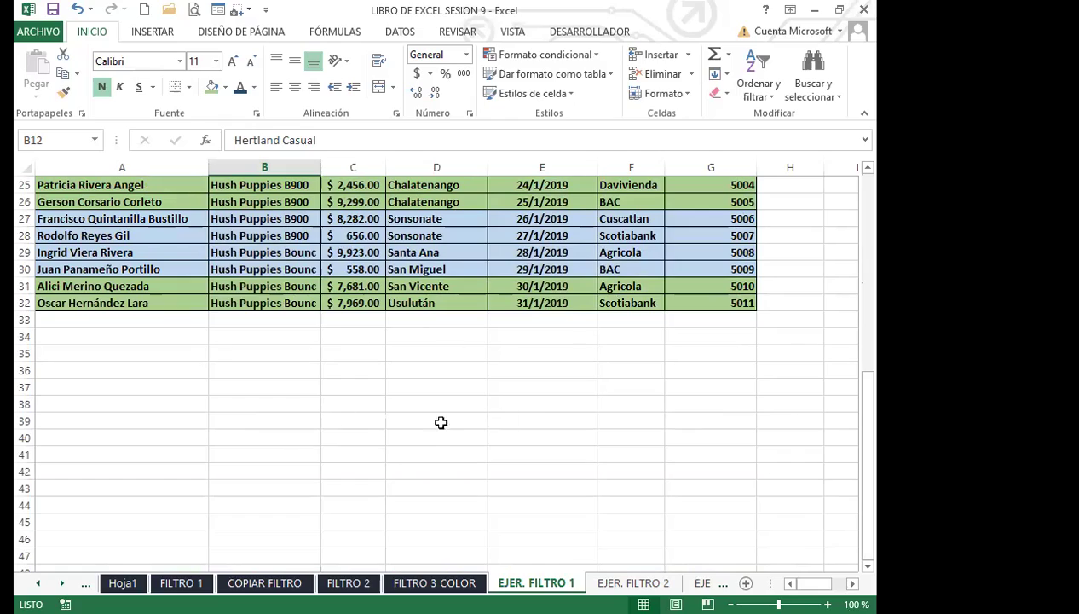
scroll(436, 418, up, 7)
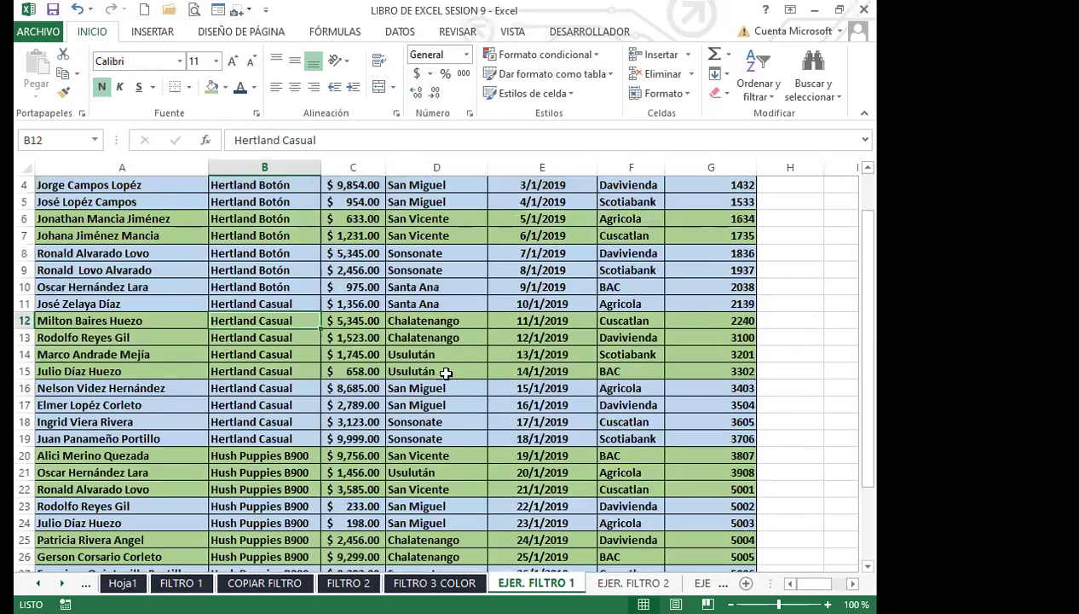
scroll(444, 374, up, 1)
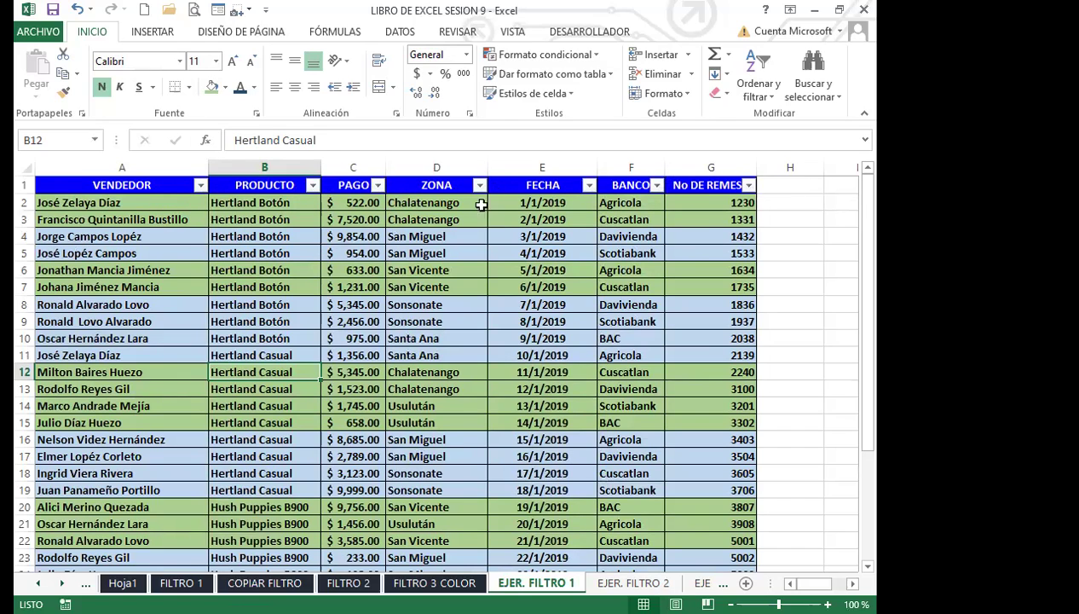
click(444, 322)
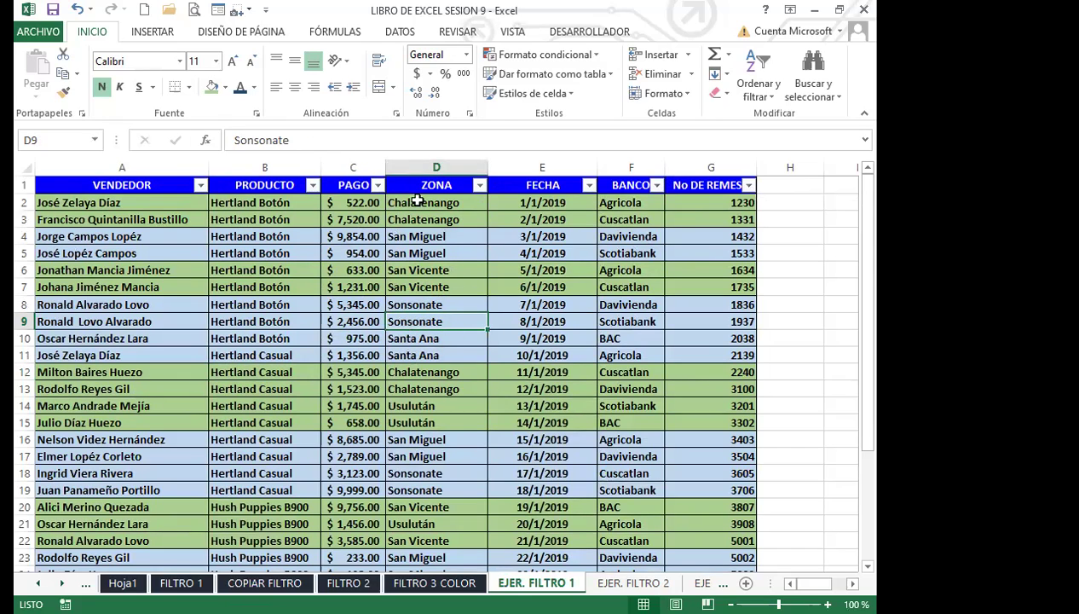
click(414, 256)
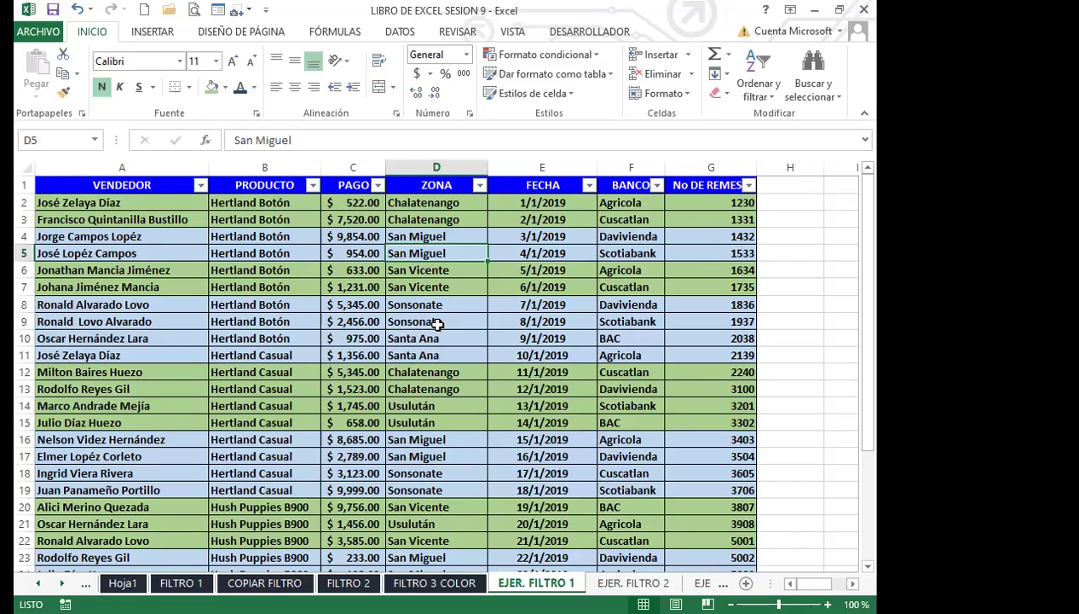
click(427, 338)
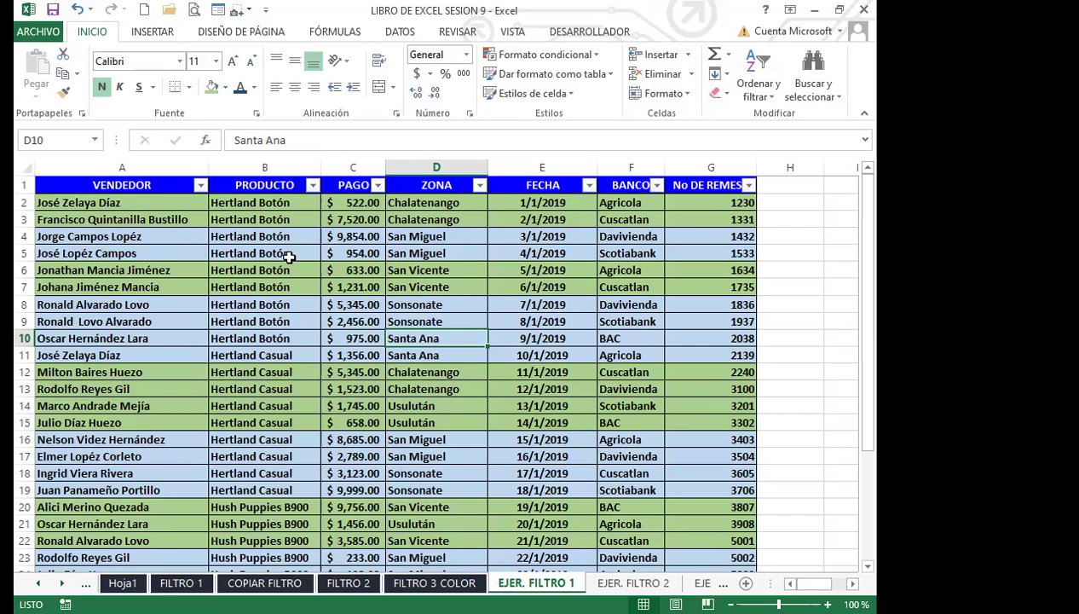
- Filter the table through the PRODUCTO column by cell colour to show only the green rows
click(258, 187)
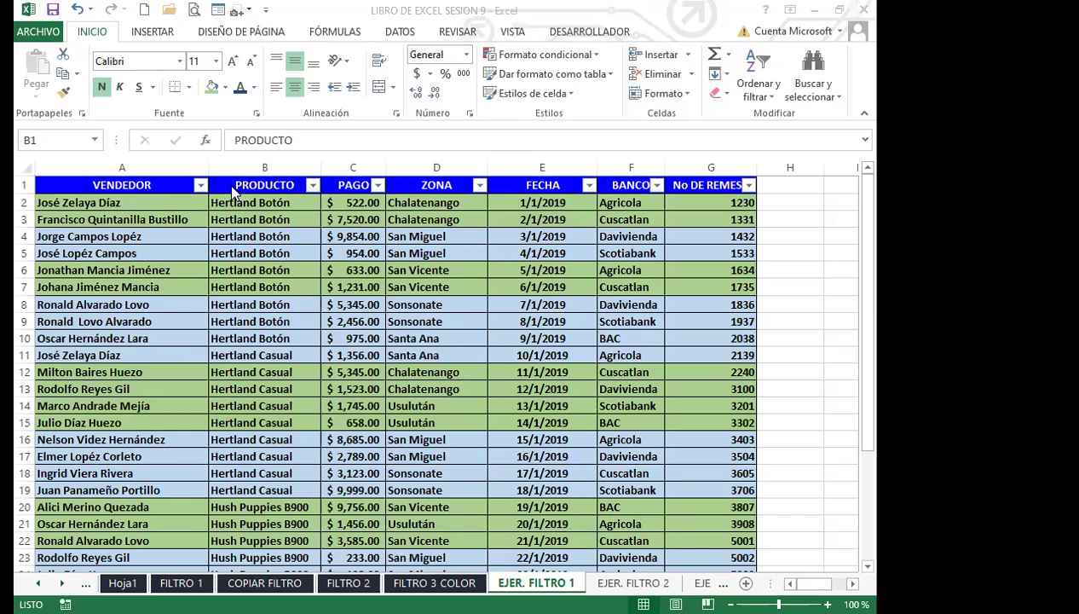
click(313, 185)
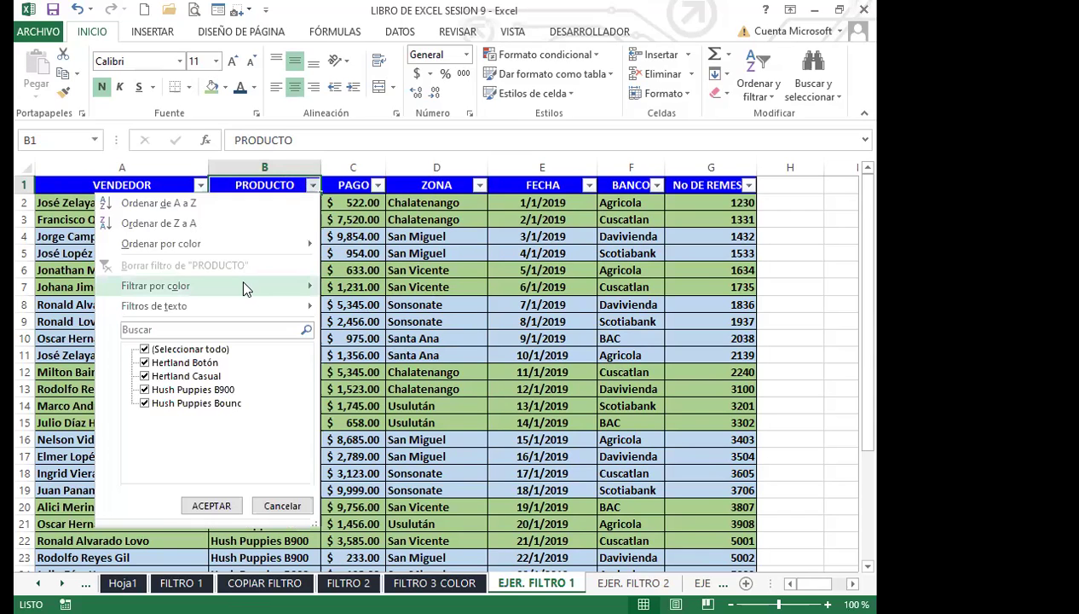
mouse_move(245, 289)
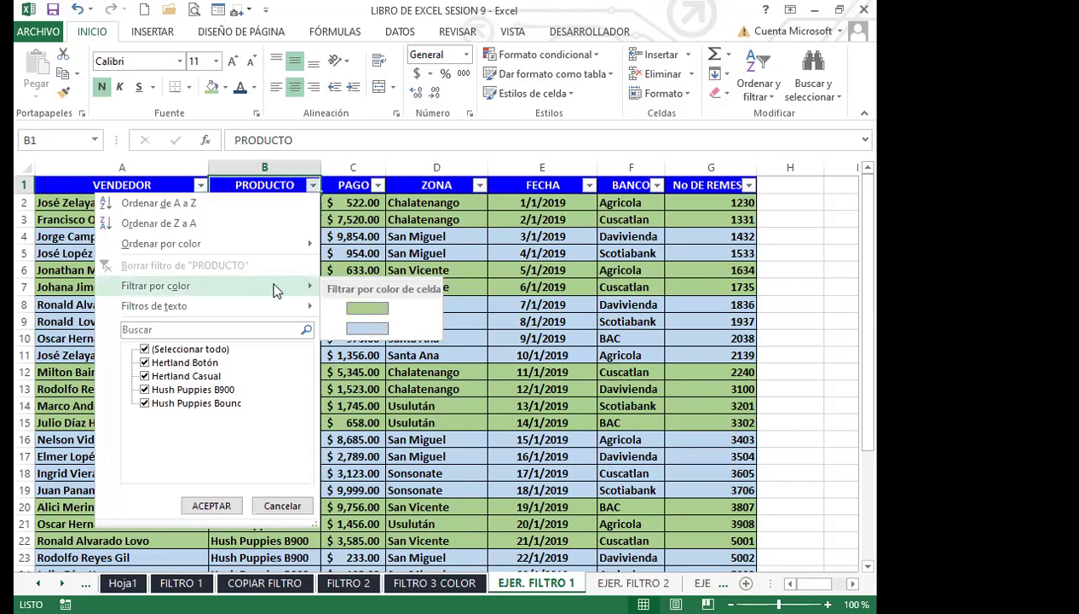
click(366, 309)
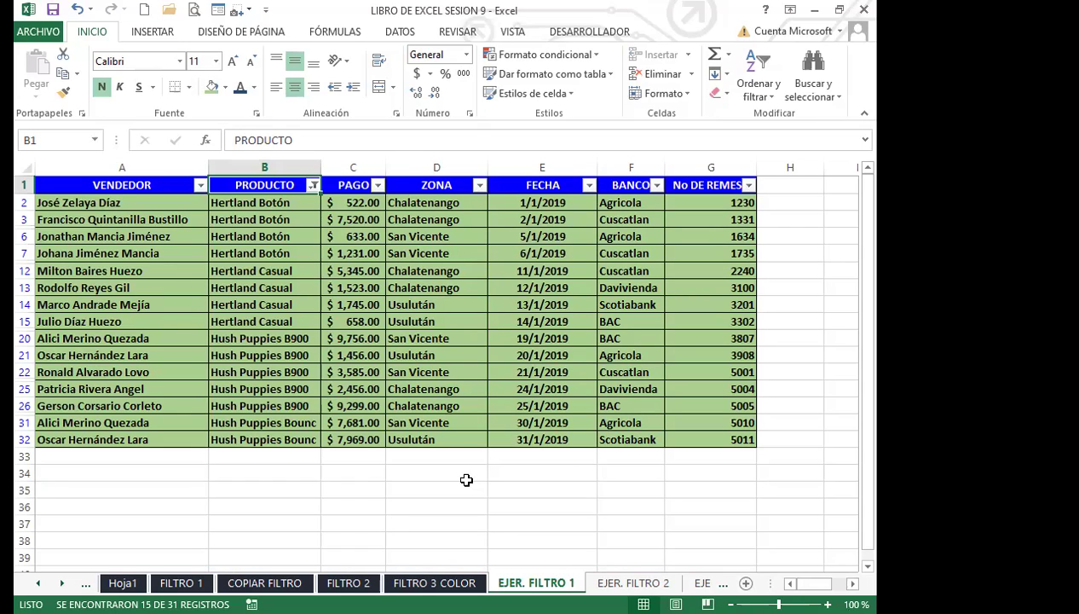
- Switch the PRODUCTO colour filter from green to light blue so that only the blue rows are listed
click(314, 185)
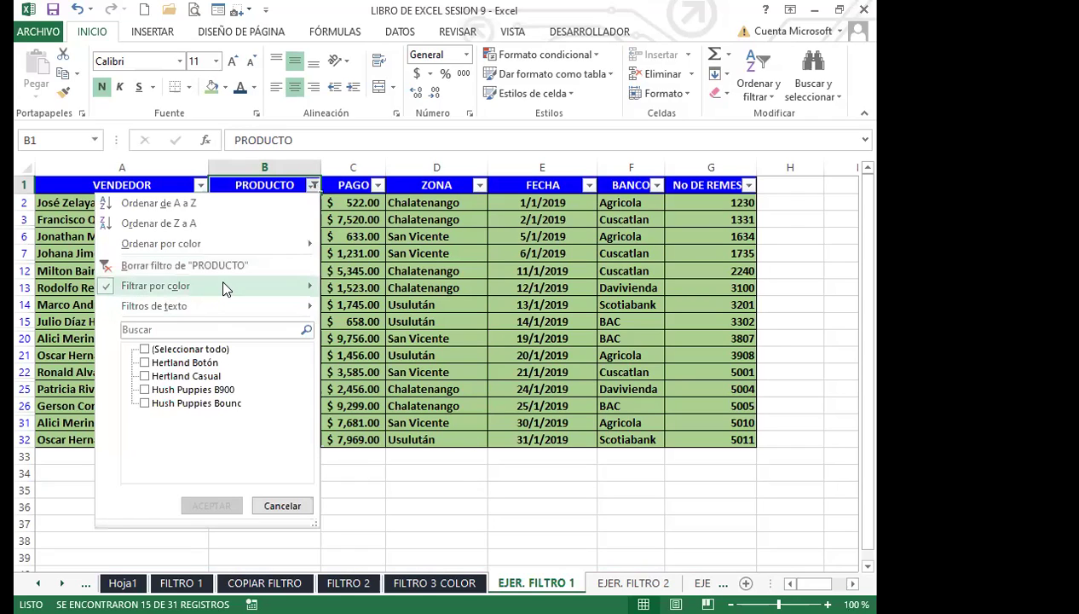
mouse_move(220, 285)
click(367, 329)
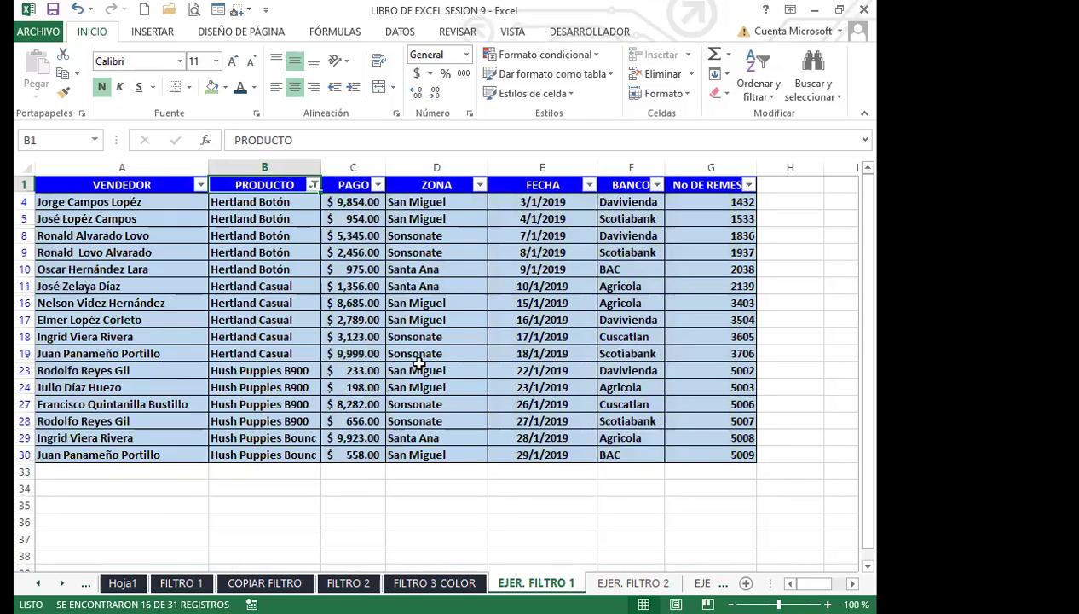
- Read the red exercise heading beside the table and compare it with the zones in the filtered blue rows
key(Right)
key(Right)
key(Right)
key(Right)
key(Right)
key(Right)
key(Right)
key(Right)
key(Right)
key(Right)
key(Right)
key(Right)
key(Right)
key(Right)
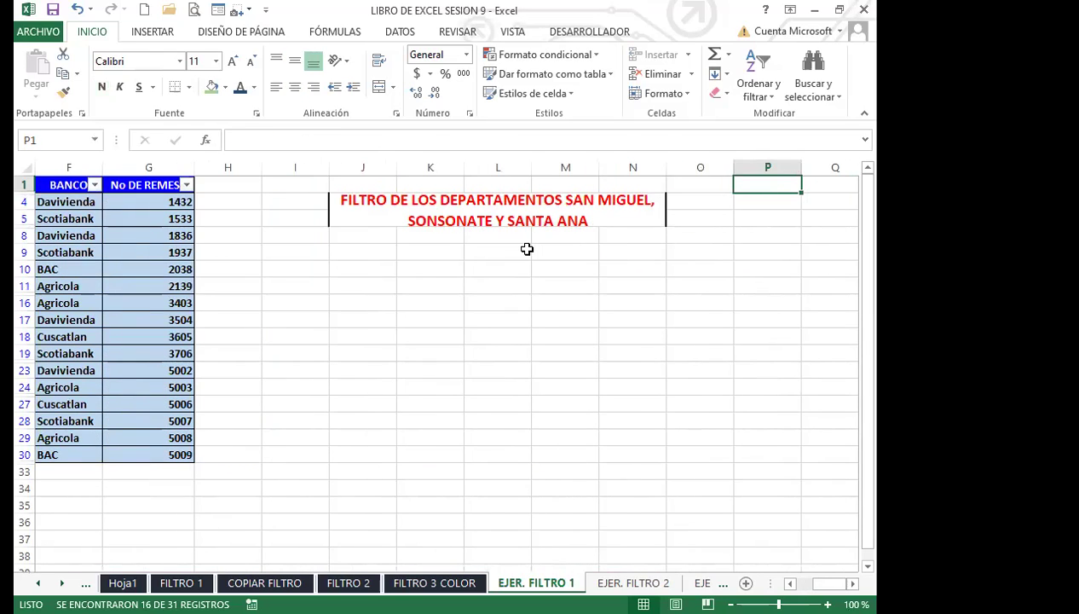
key(Left)
key(Left)
key(Left)
key(Left)
key(Left)
key(Left)
key(Left)
key(Left)
key(Left)
key(Left)
key(Left)
key(Left)
key(Left)
key(Left)
key(Left)
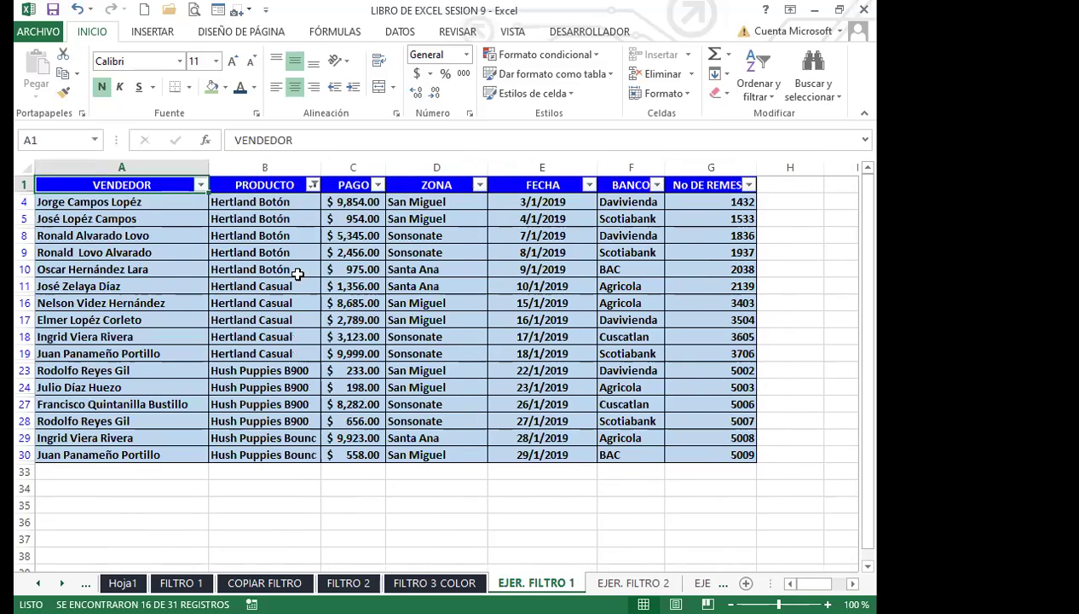
click(423, 220)
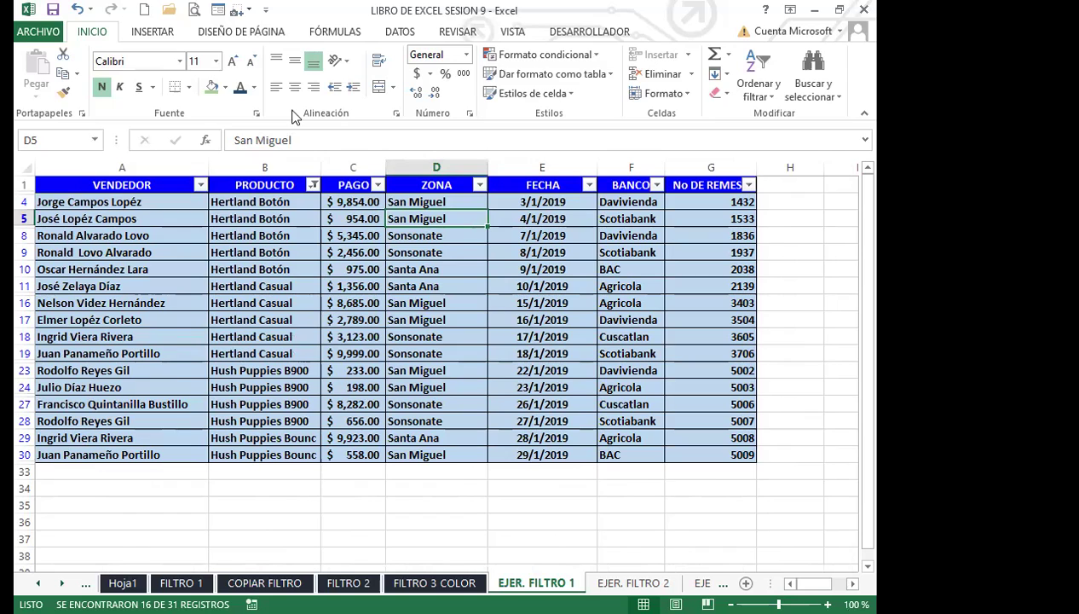
- Clear the colour filter from the PRODUCTO column and check that all rows down to row 32 are listed
click(310, 184)
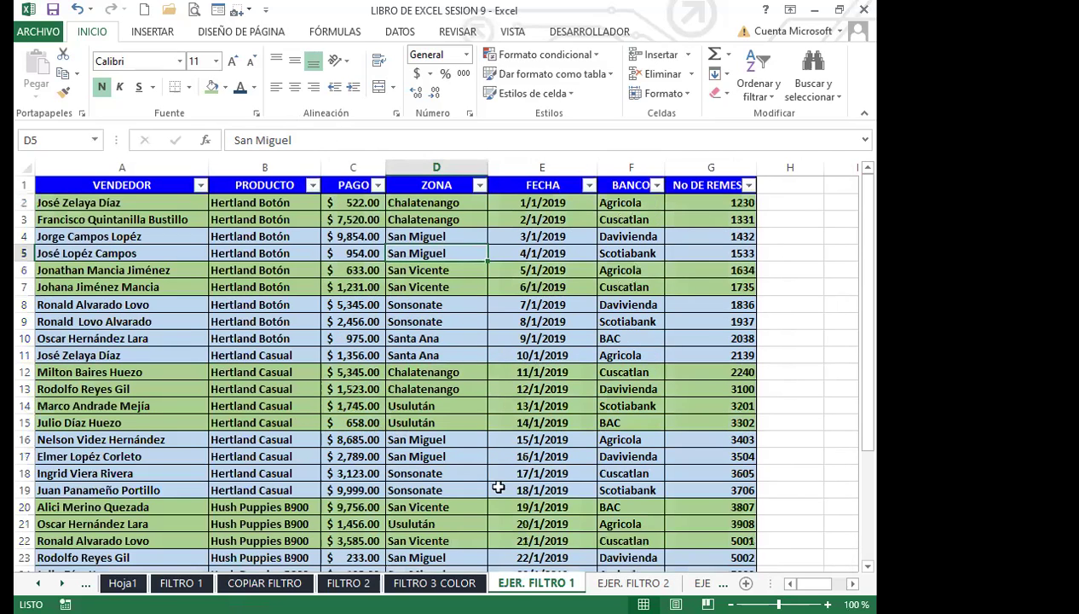
scroll(493, 482, down, 8)
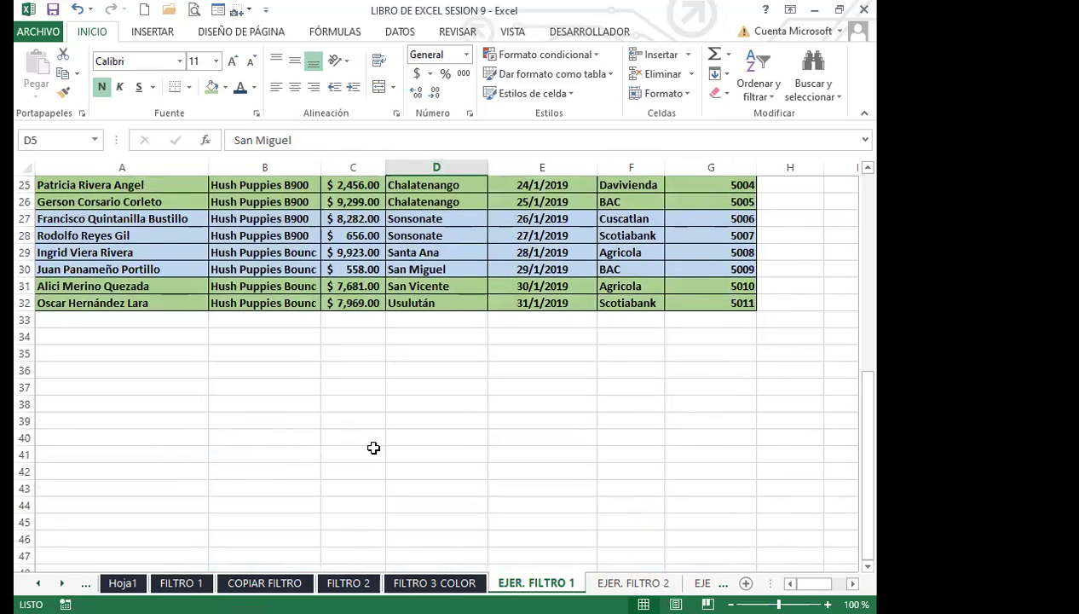
scroll(374, 447, up, 8)
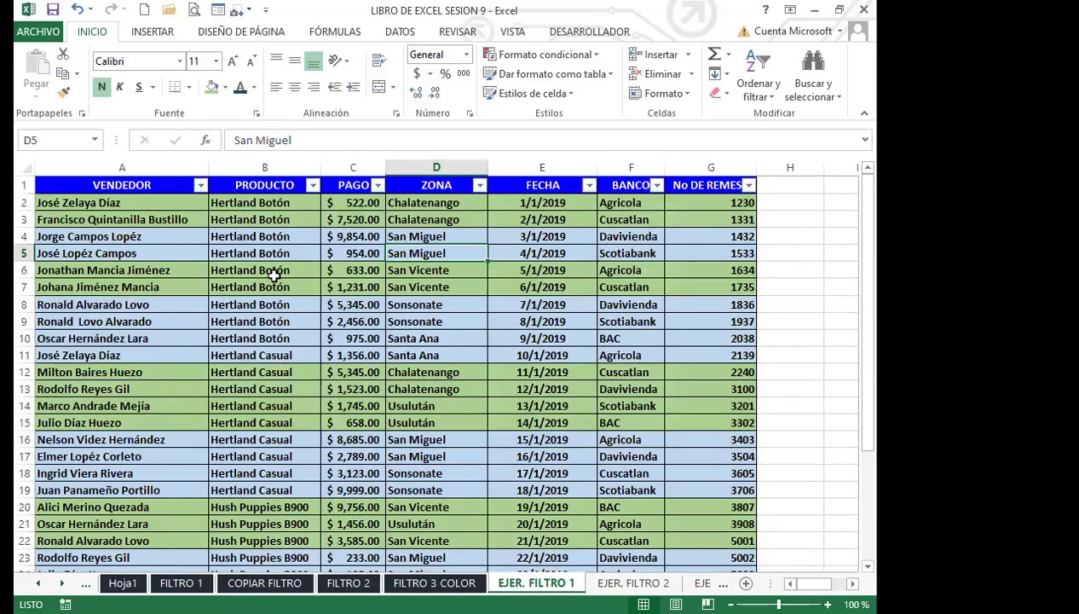
- Filter the full table by the light blue cell colour again through the PRODUCTO column
click(312, 185)
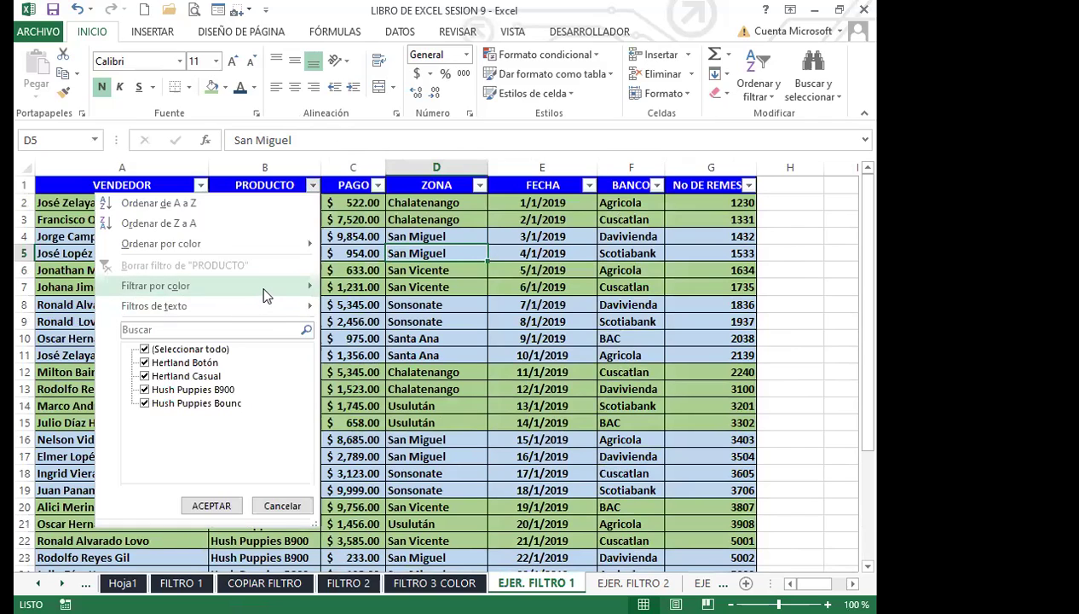
mouse_move(267, 294)
click(366, 329)
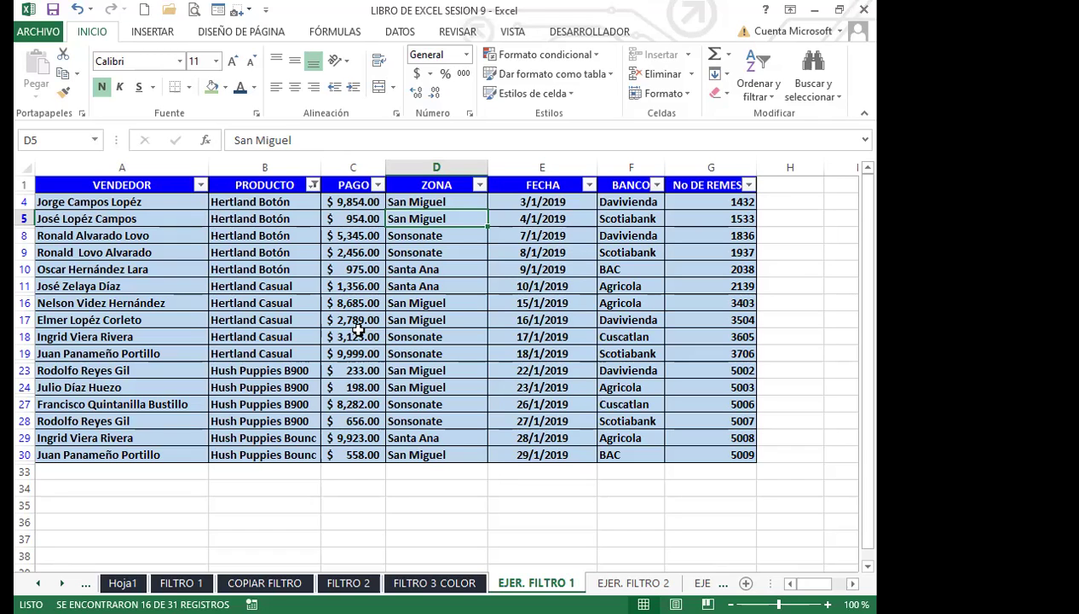
- Fill cell A106, far below the filtered table, with a blue theme colour
scroll(94, 486, down, 5)
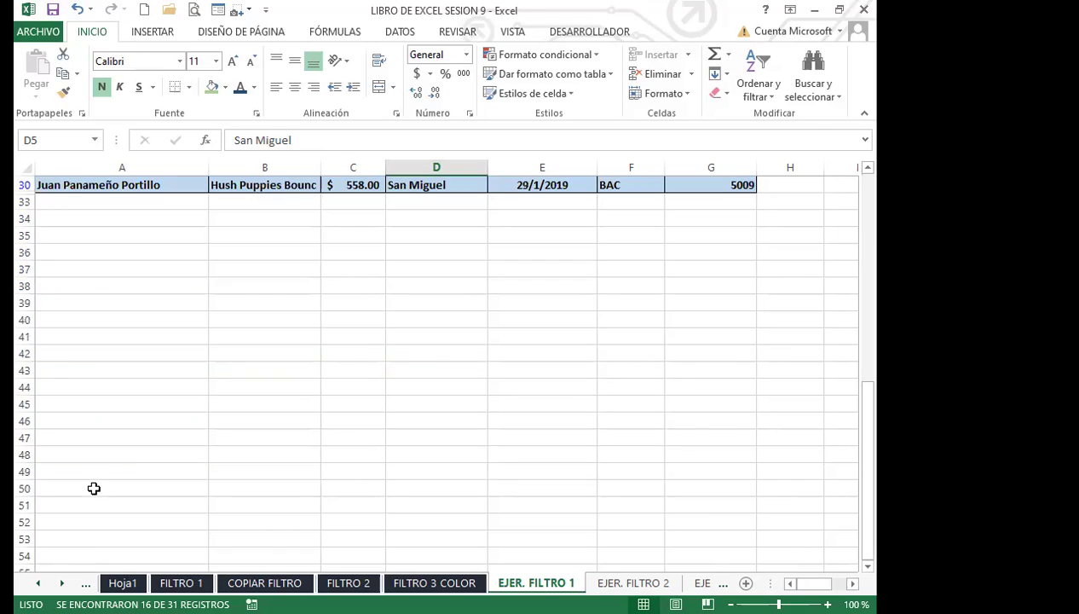
scroll(93, 489, down, 19)
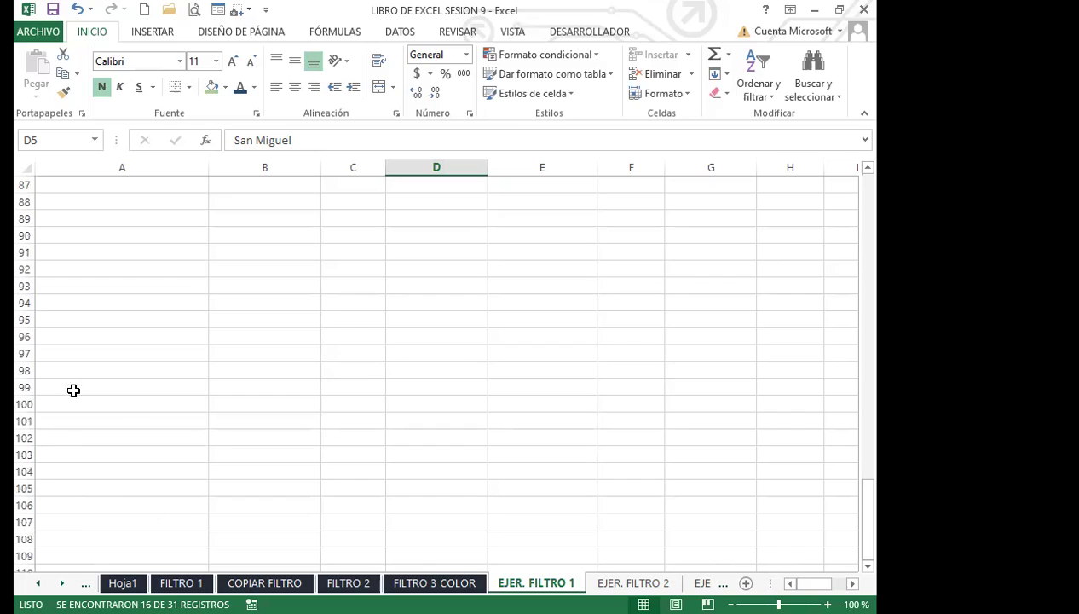
drag(137, 519, 128, 505)
click(129, 506)
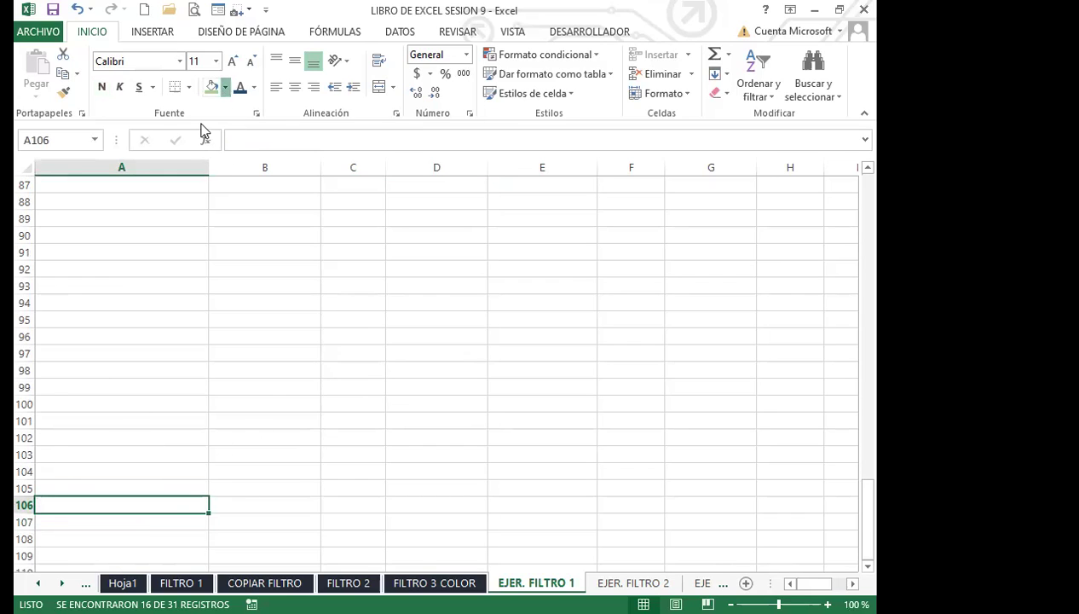
click(225, 86)
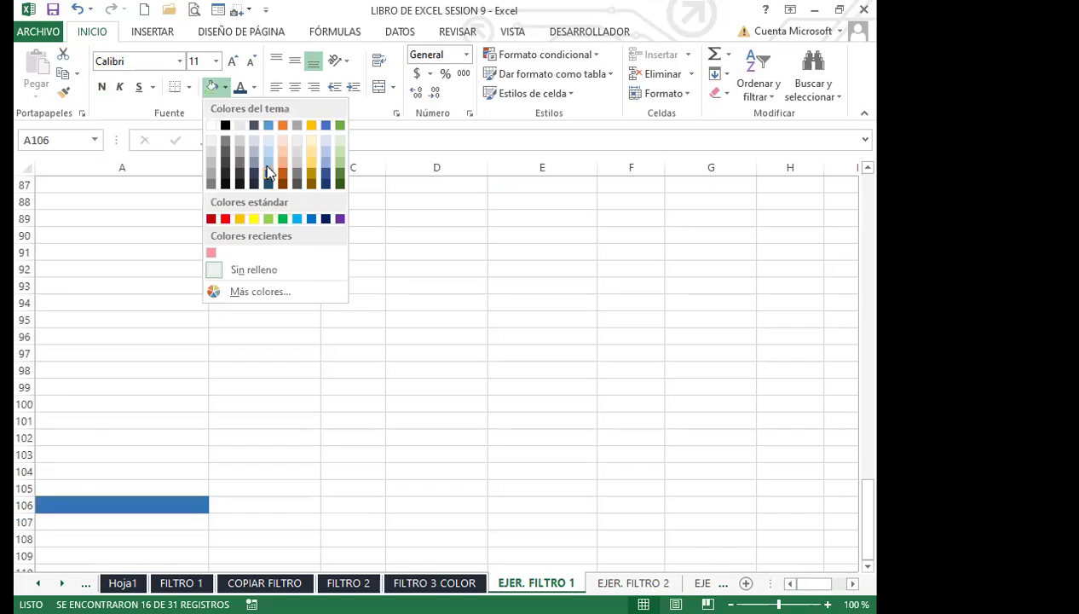
- Enter 1 in the blue cell A106 and delete the 1 mistakenly entered in B106
click(251, 497)
text(1)
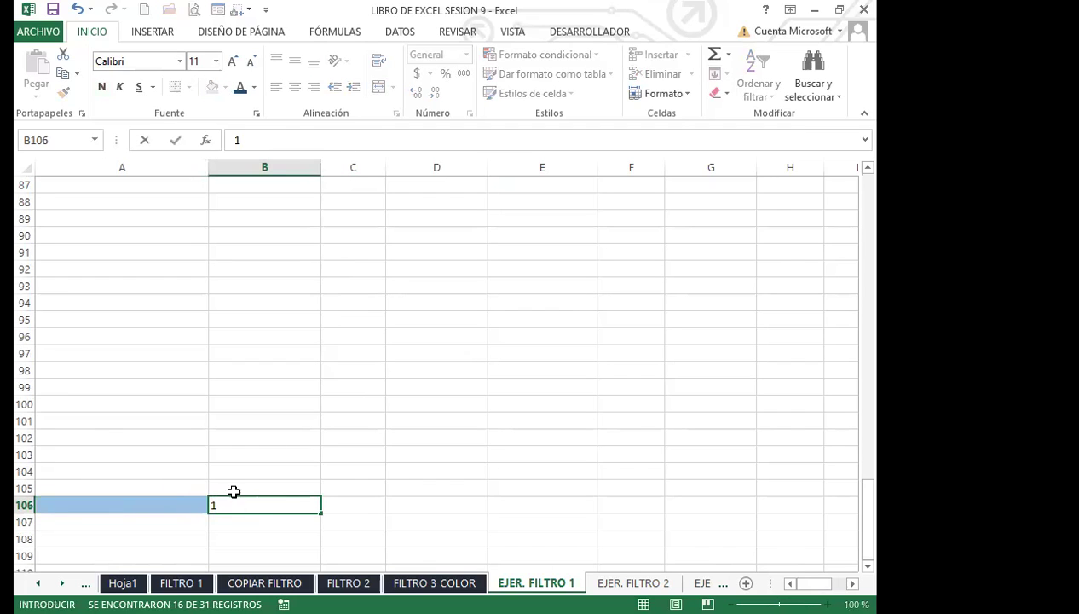
click(167, 509)
text(1)
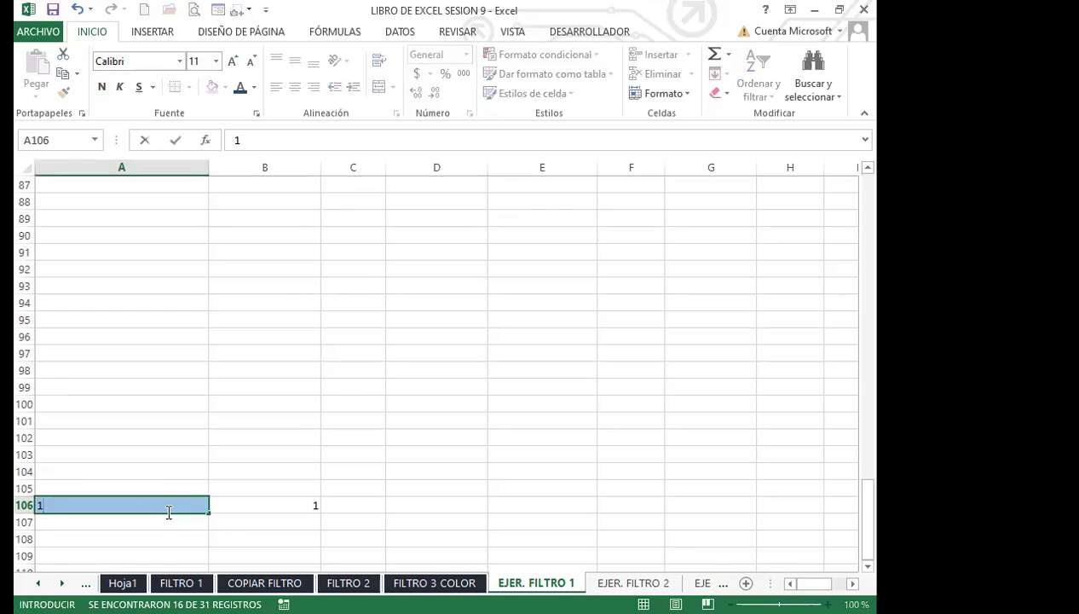
click(256, 503)
key(Delete)
click(301, 458)
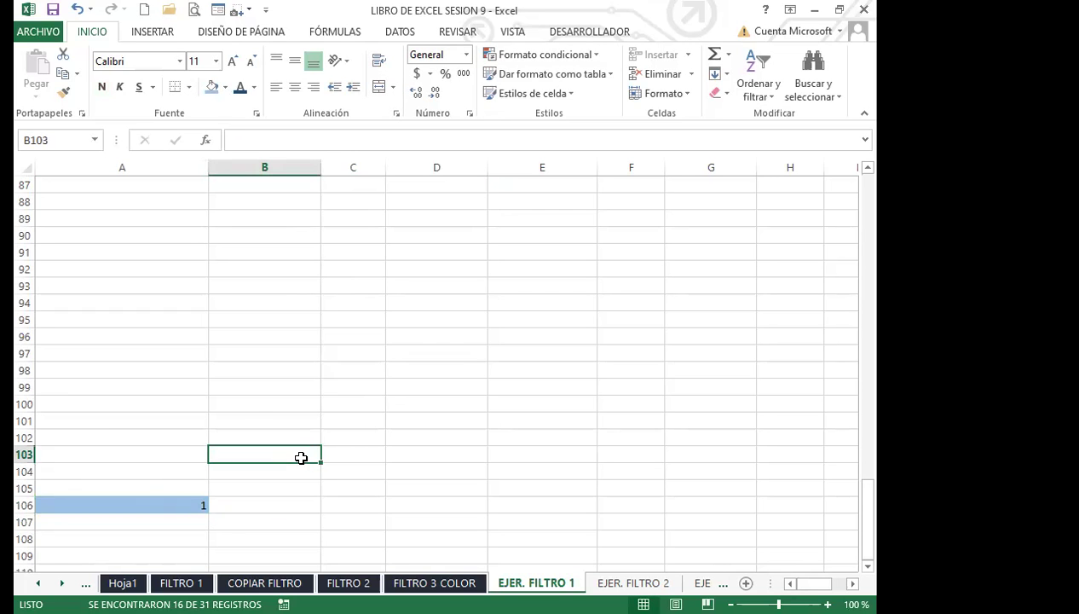
- Examine the sheet between the filtered blue rows and the area far below them for stray coloured cells
scroll(233, 407, up, 20)
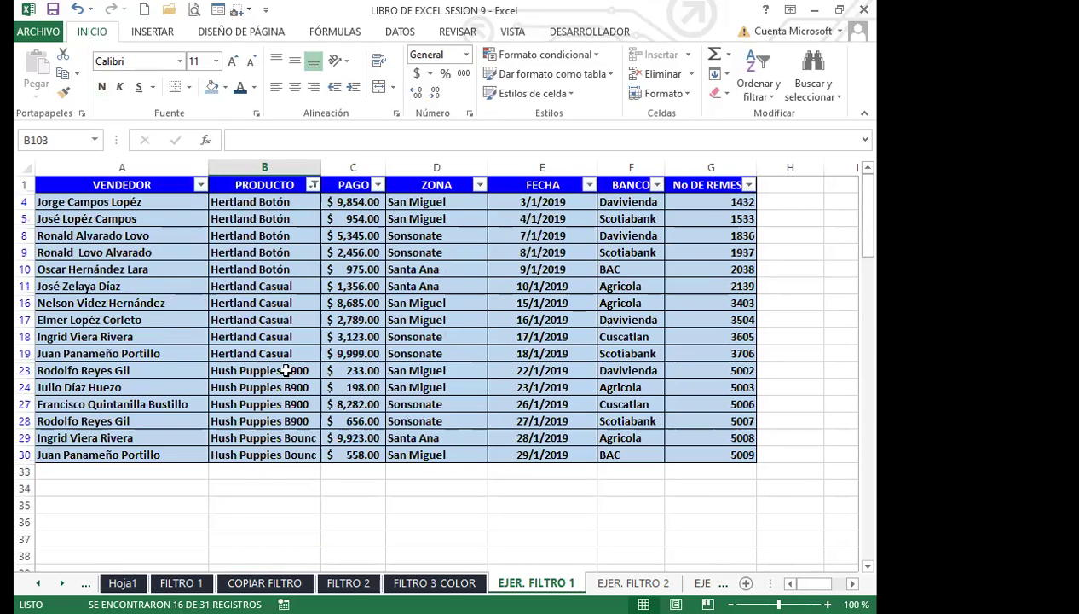
scroll(132, 421, down, 9)
scroll(64, 441, down, 1)
scroll(204, 375, up, 10)
scroll(242, 377, up, 5)
scroll(145, 452, down, 15)
scroll(141, 487, down, 20)
scroll(144, 423, up, 20)
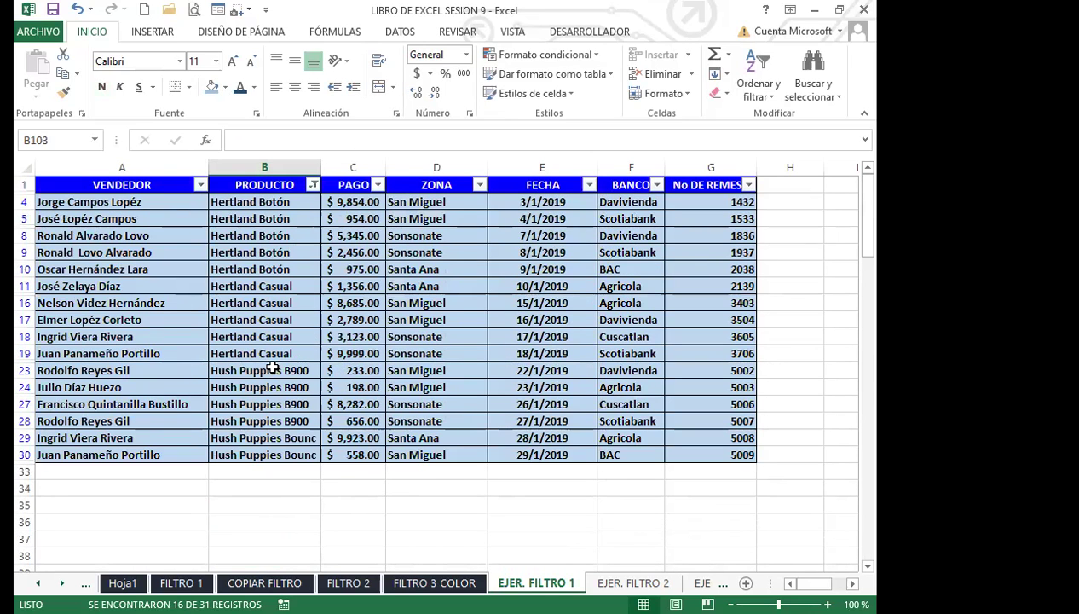
- Locate the stray blue cell A106 far below the table, select it and set it to no fill
click(273, 369)
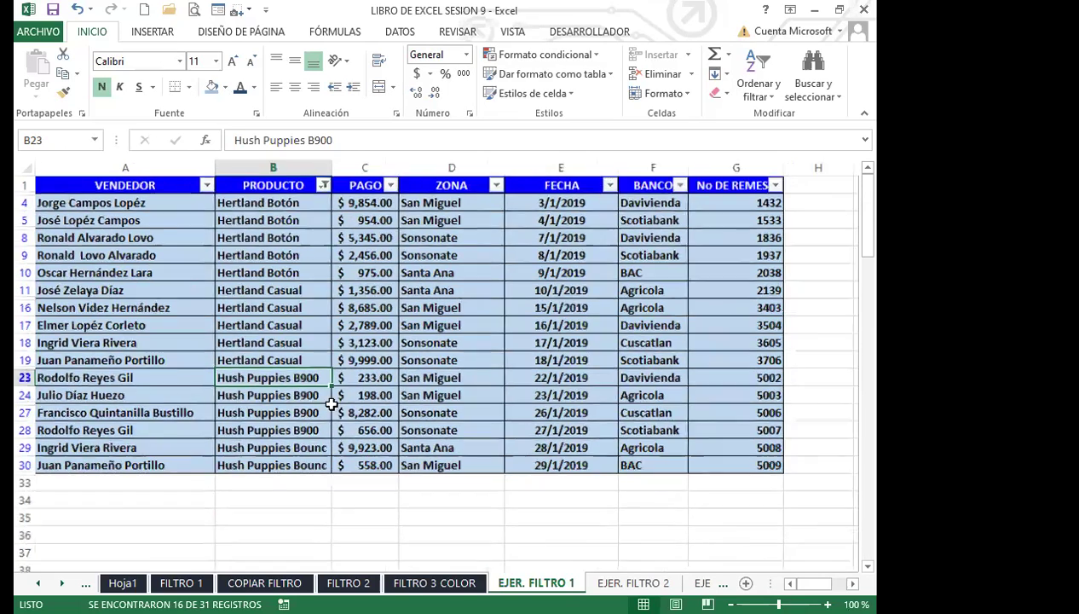
scroll(330, 404, down, 4)
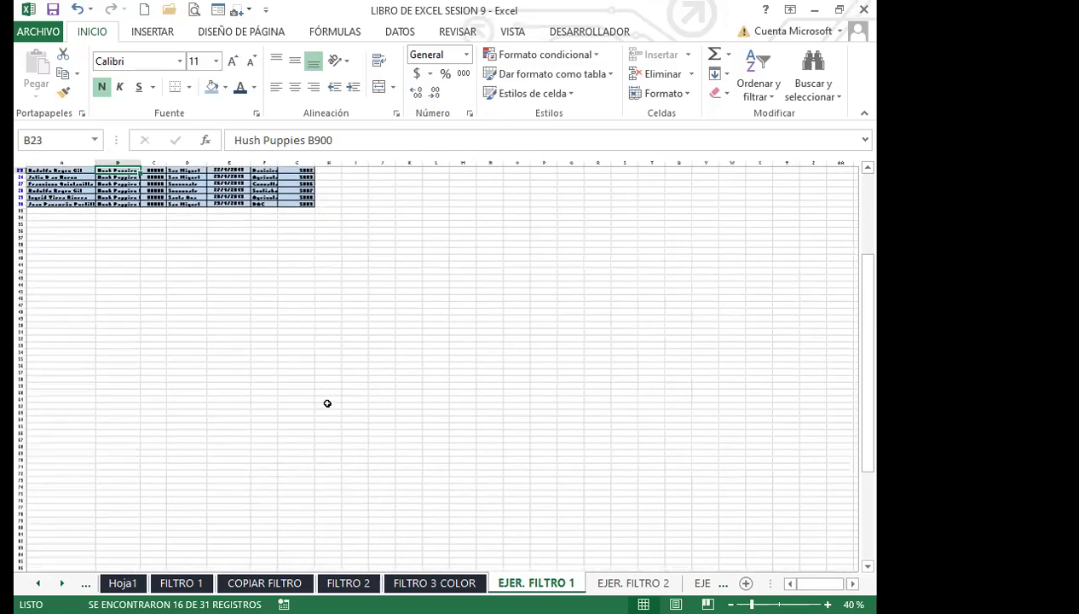
scroll(327, 404, down, 2)
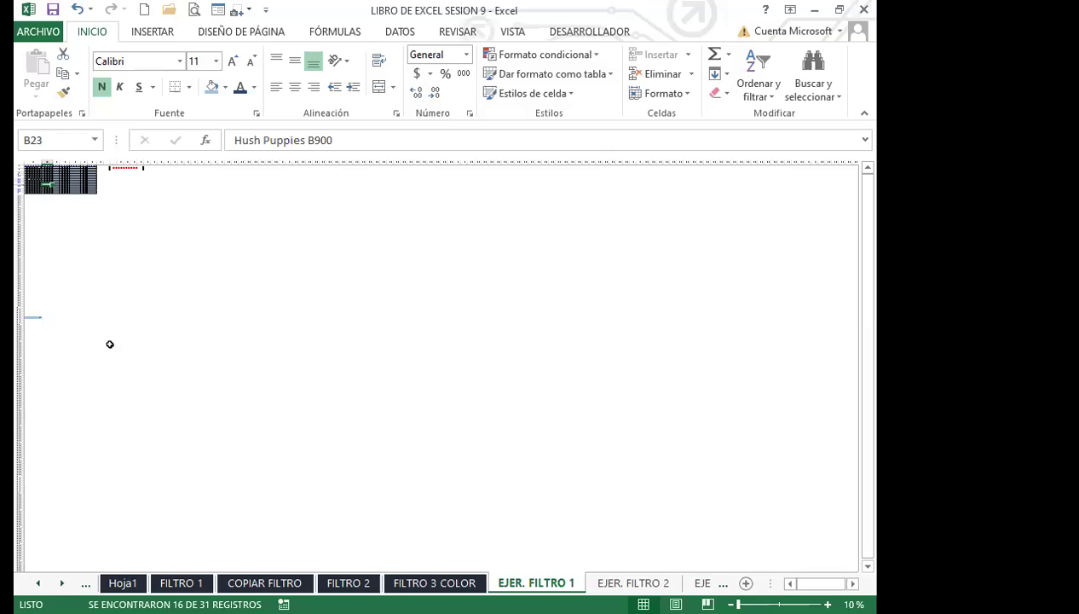
click(28, 317)
scroll(28, 317, up, 2)
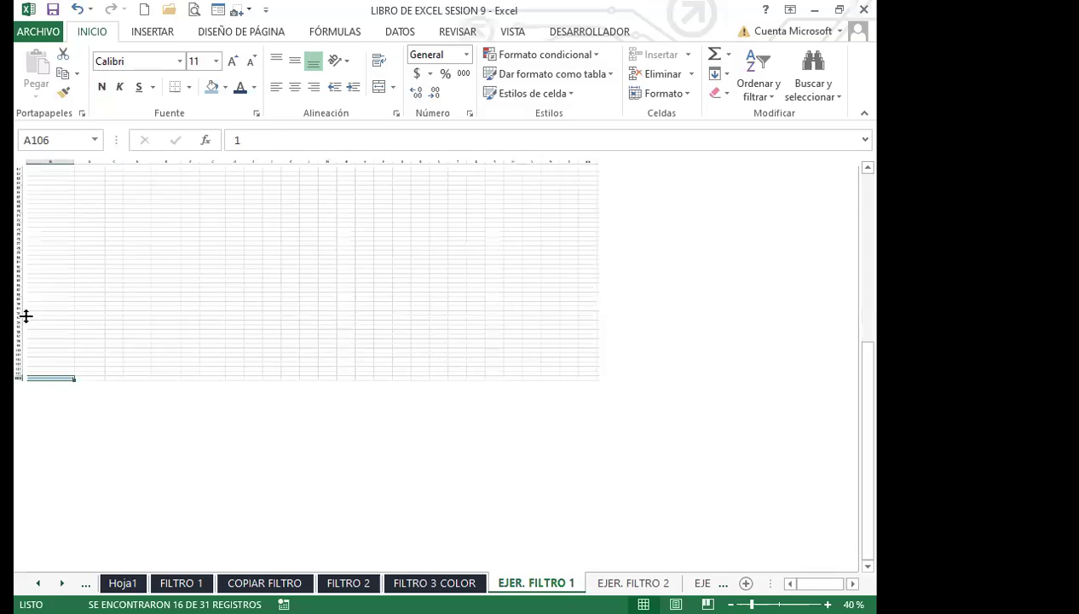
scroll(28, 318, down, 1)
scroll(65, 442, up, 4)
scroll(69, 441, down, 3)
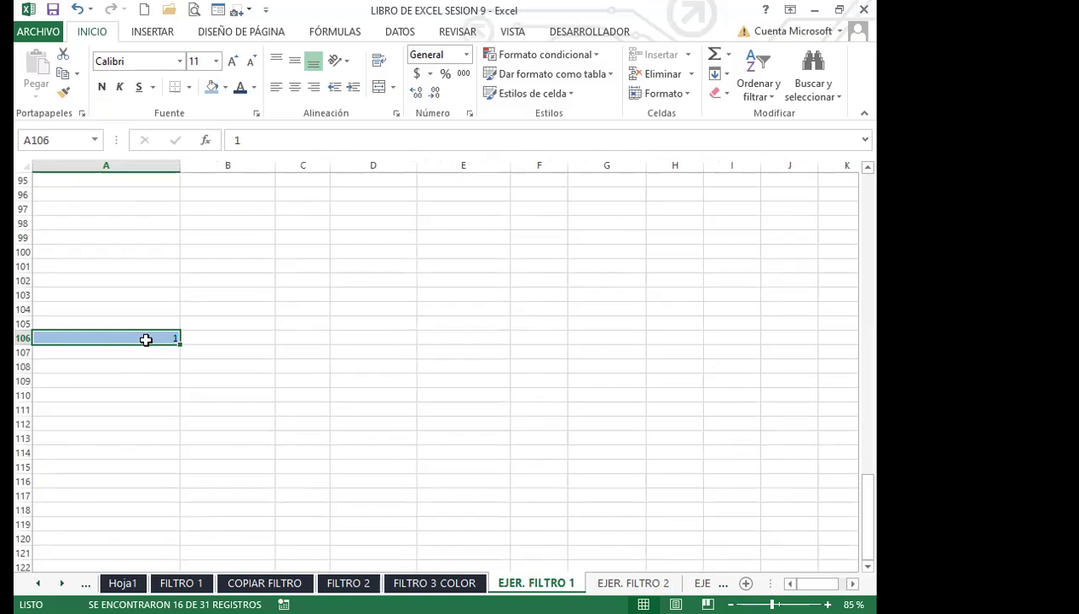
click(226, 87)
click(231, 271)
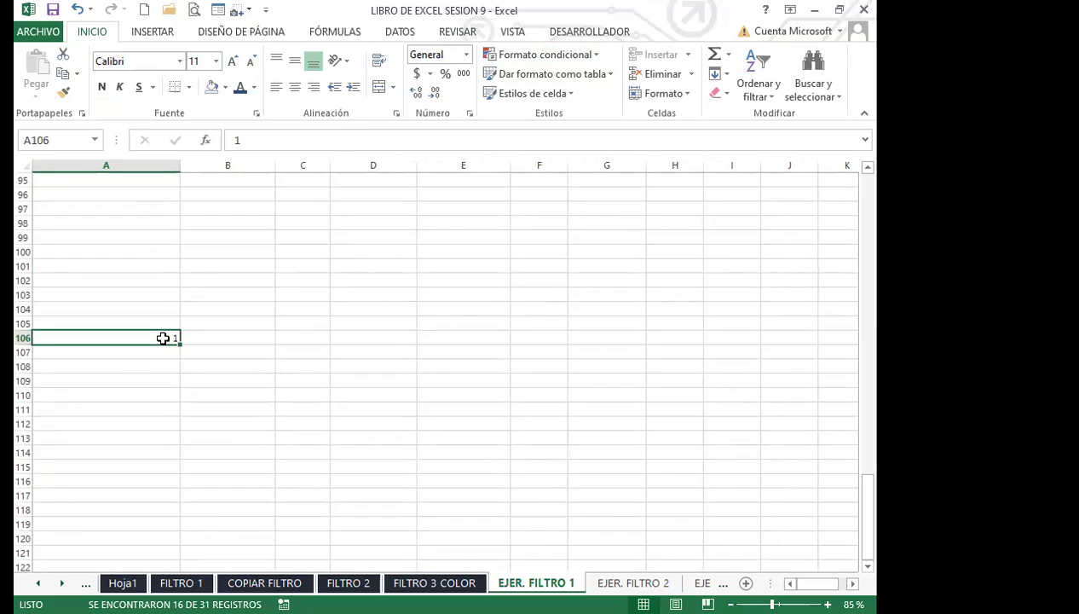
- Clear the value from cell A106 and return to the filtered table at the start of the sheet
key(Delete)
scroll(434, 367, up, 20)
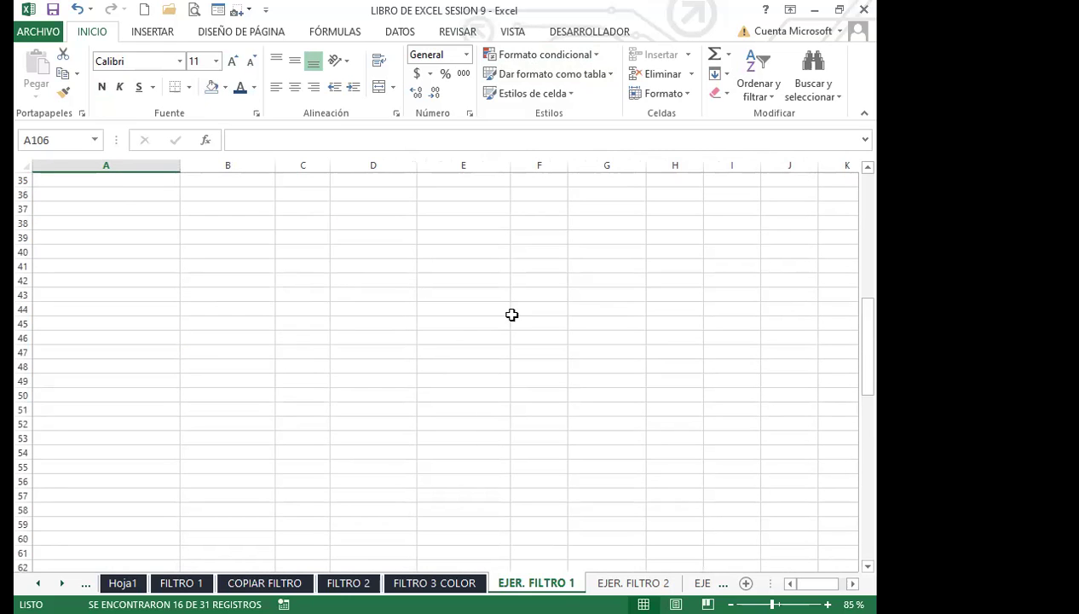
drag(870, 335, 867, 181)
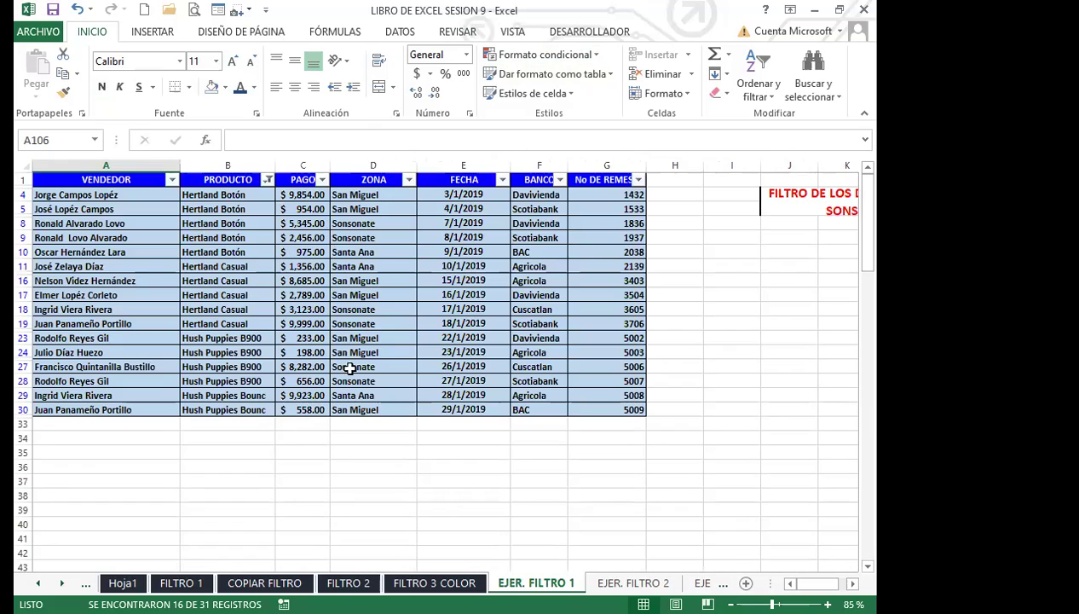
click(391, 235)
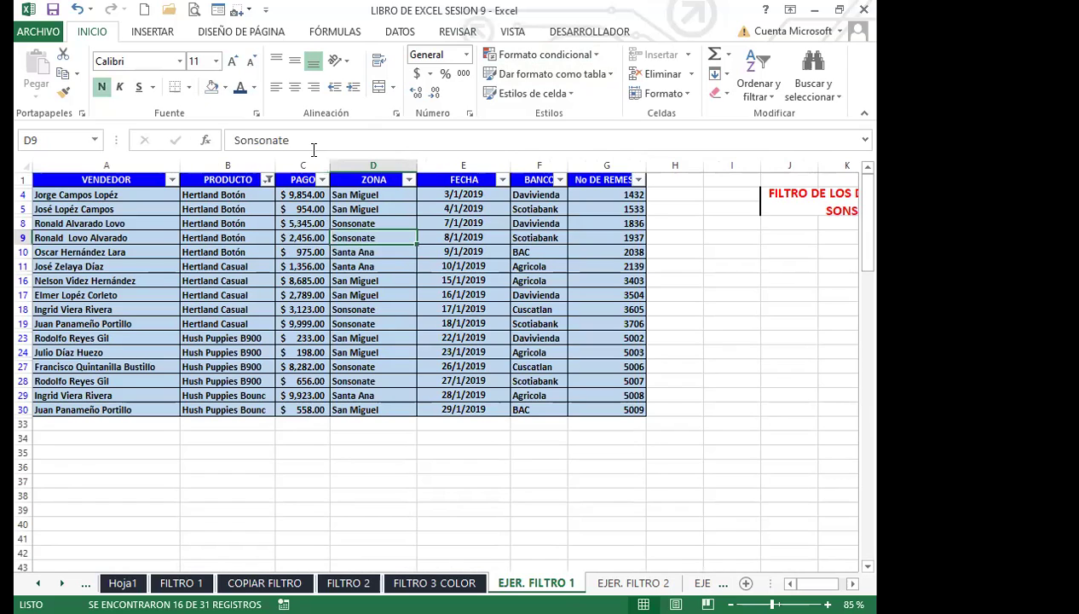
click(337, 266)
click(319, 266)
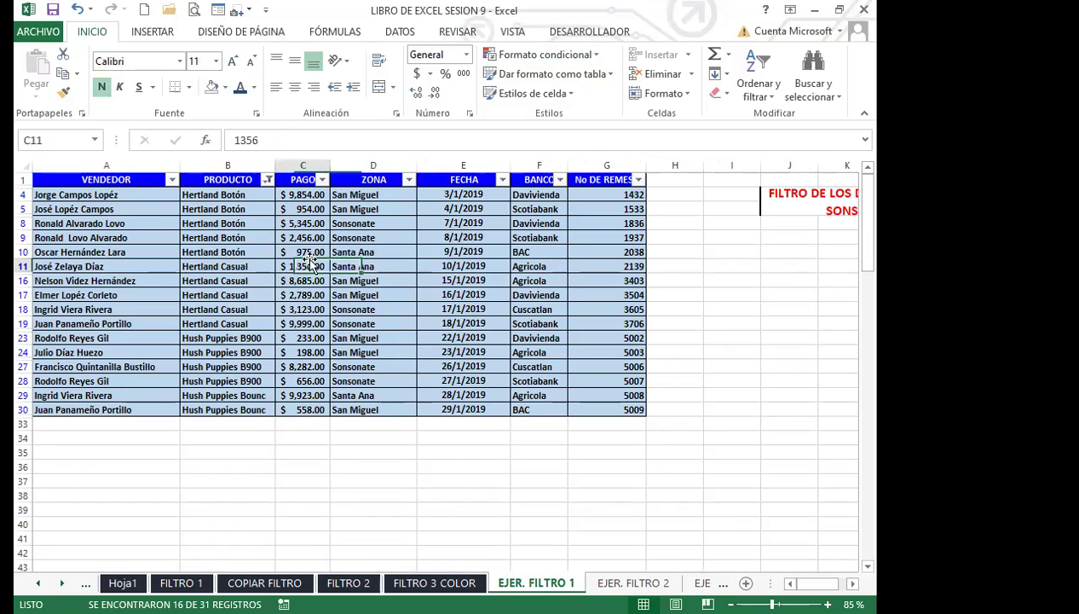
click(356, 280)
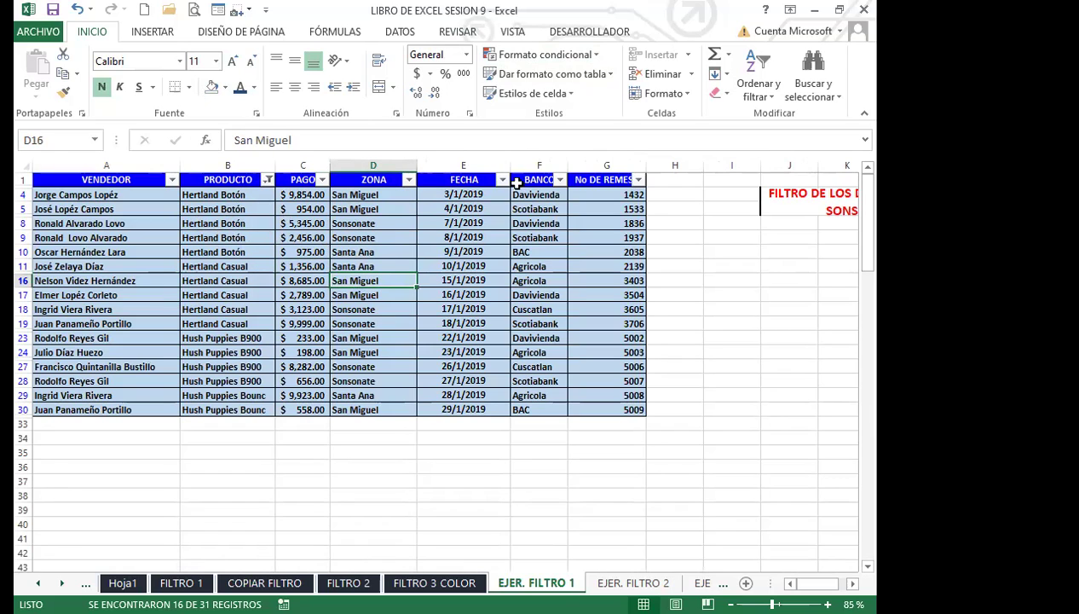
- Filter the BANCO column of the table to show only BAC and Cuscatlan
click(559, 179)
click(391, 343)
click(392, 370)
click(392, 385)
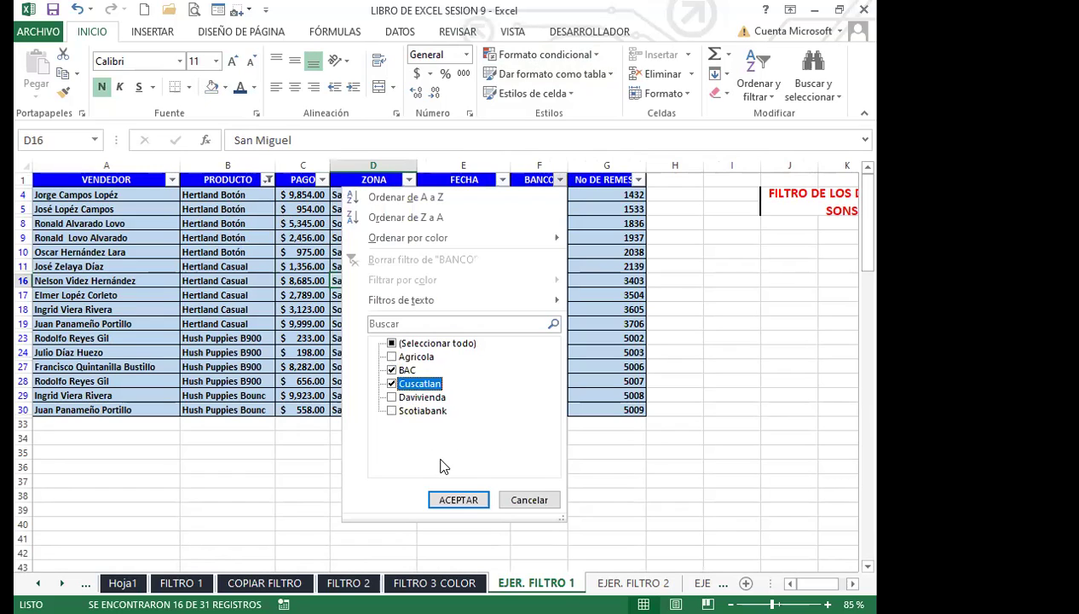
click(457, 499)
click(403, 314)
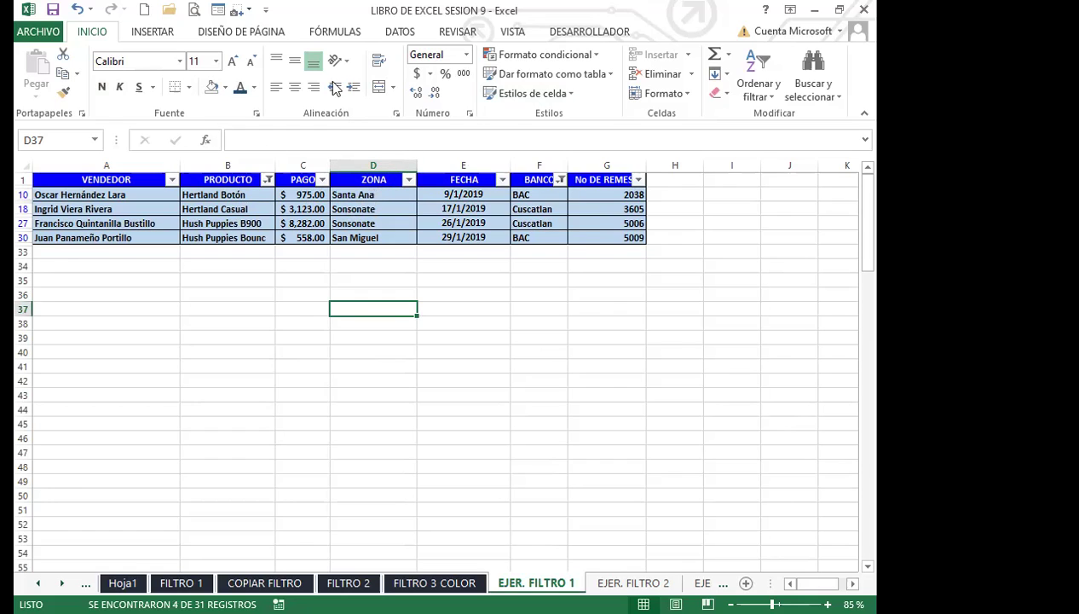
- Switch to the web browser with lesson 3.1 of the Excel course and set the page zoom to 80%
click(678, 353)
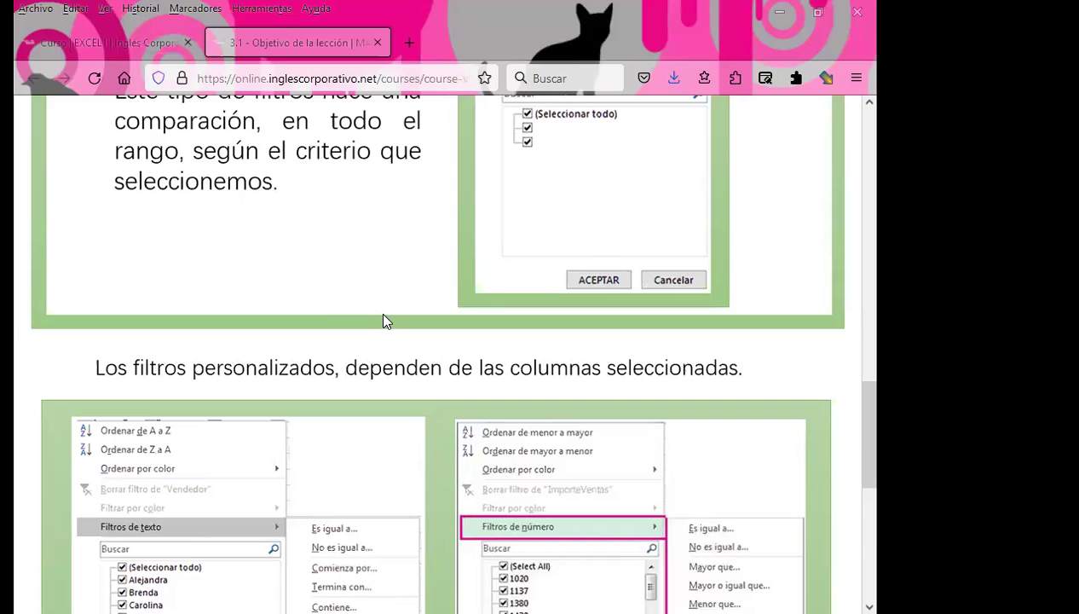
scroll(320, 303, up, 10)
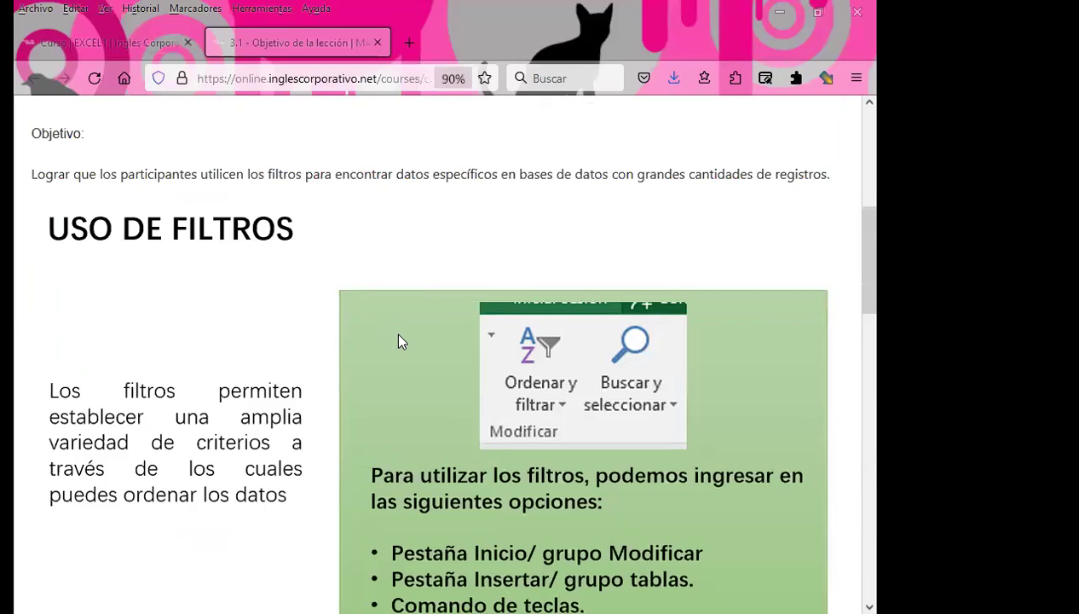
key(ctrl+minus)
key(ctrl+minus)
key(ctrl+minus)
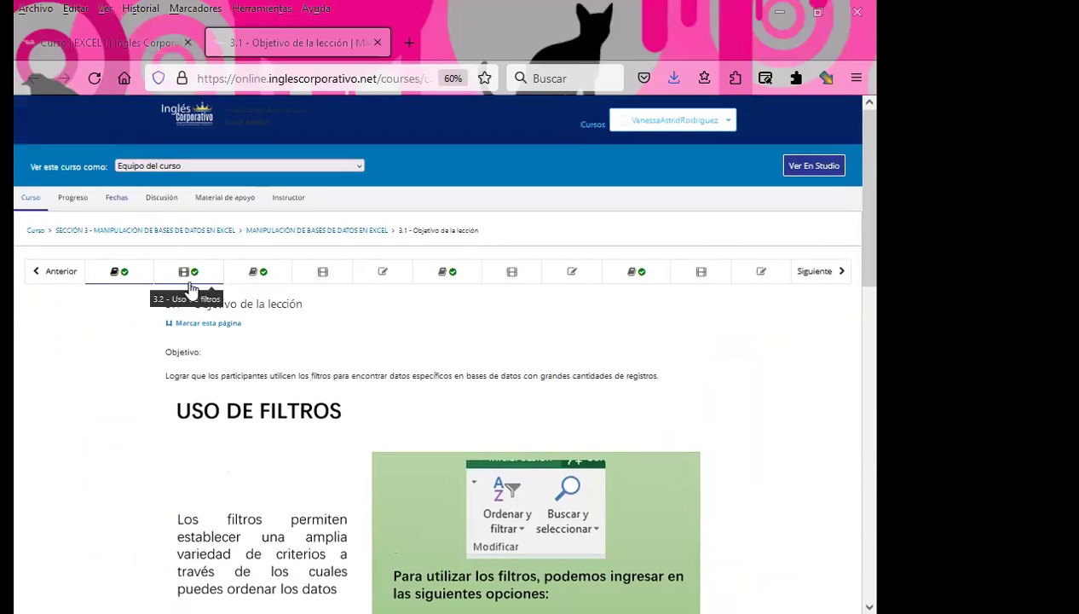
key(ctrl+plus)
key(ctrl+plus)
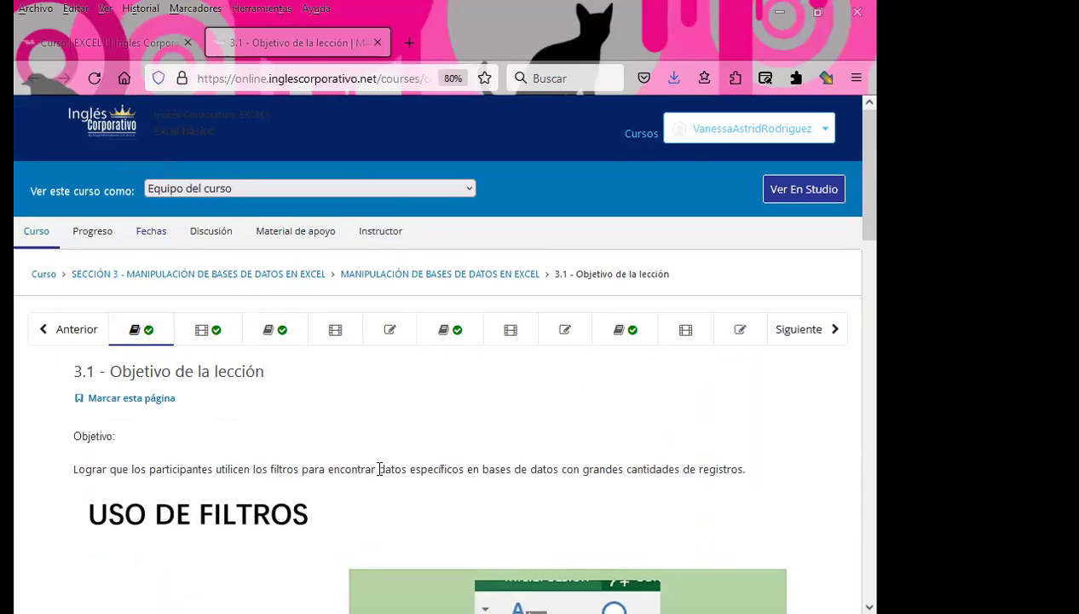
- Open lesson 3.2 Uso de filtros and follow its practice file link PLANTILLA DE ACTIVIDADES SECCIÓN 3
click(201, 332)
scroll(375, 392, down, 3)
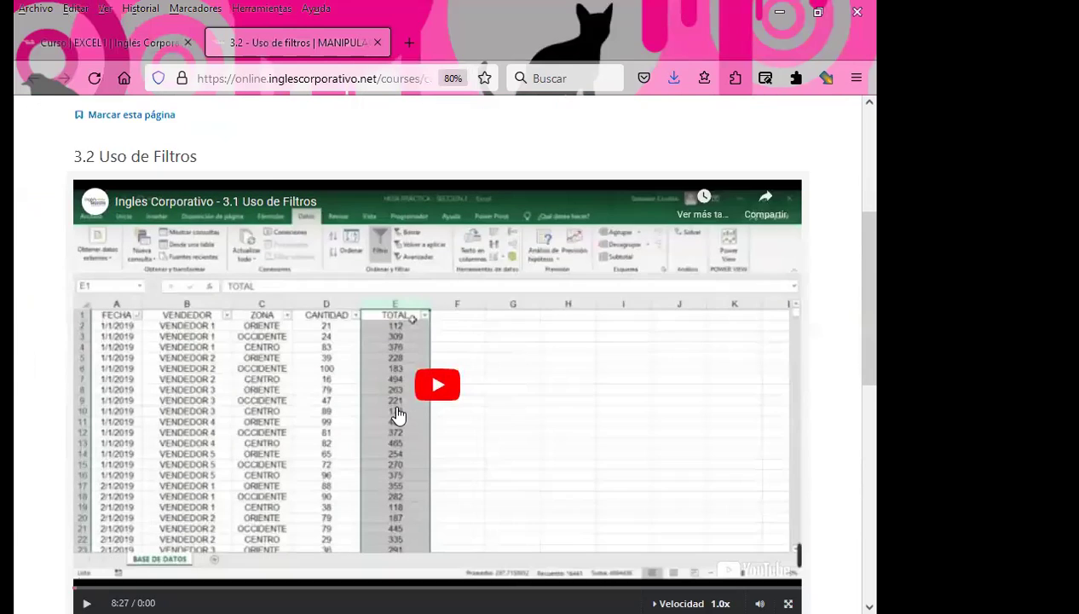
scroll(398, 415, down, 3)
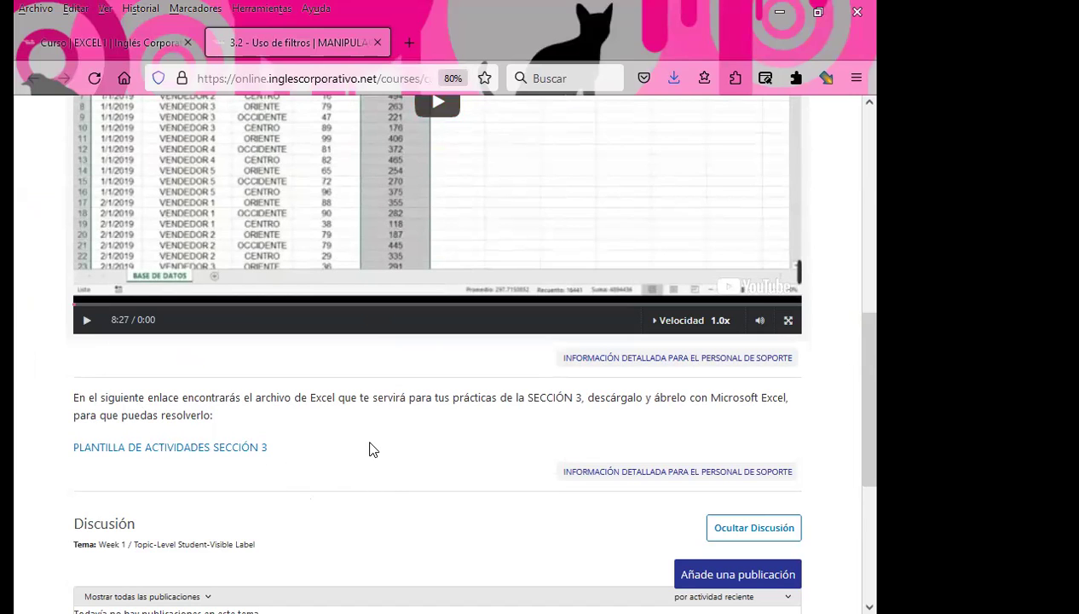
scroll(371, 441, up, 2)
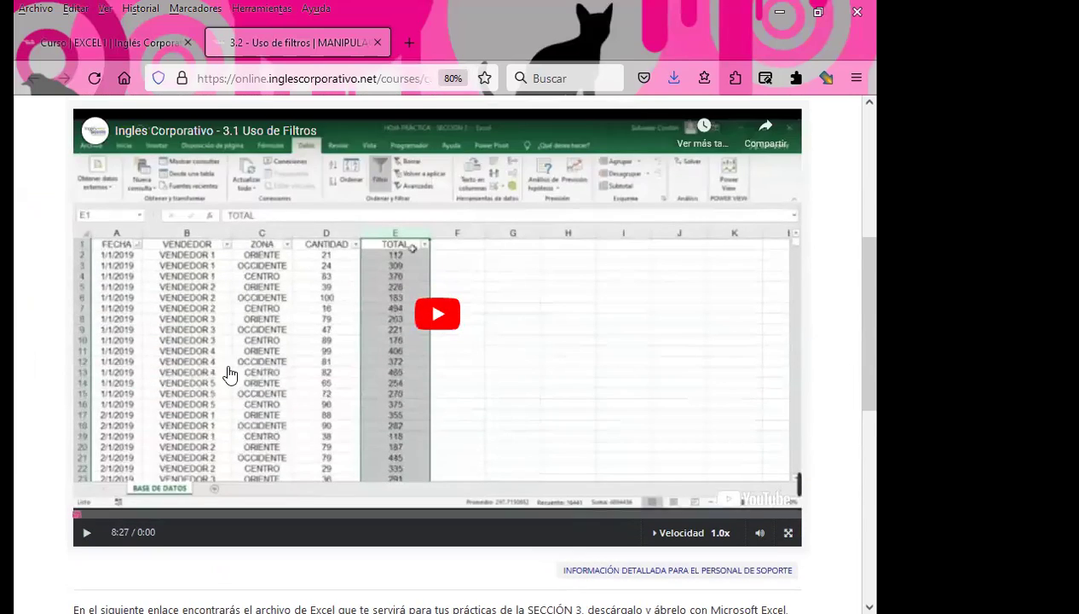
scroll(426, 417, down, 4)
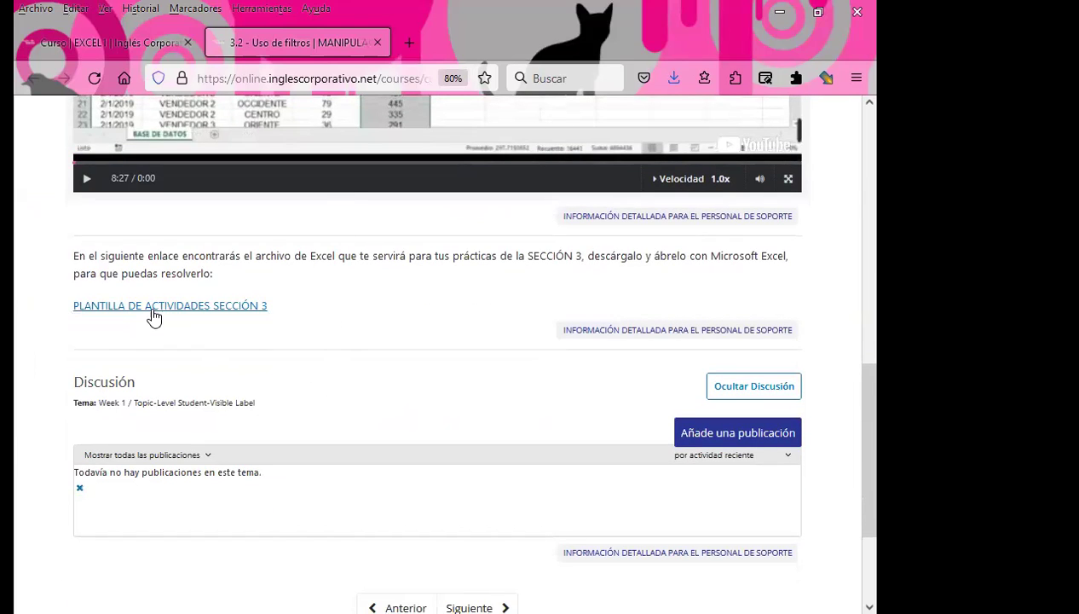
click(186, 313)
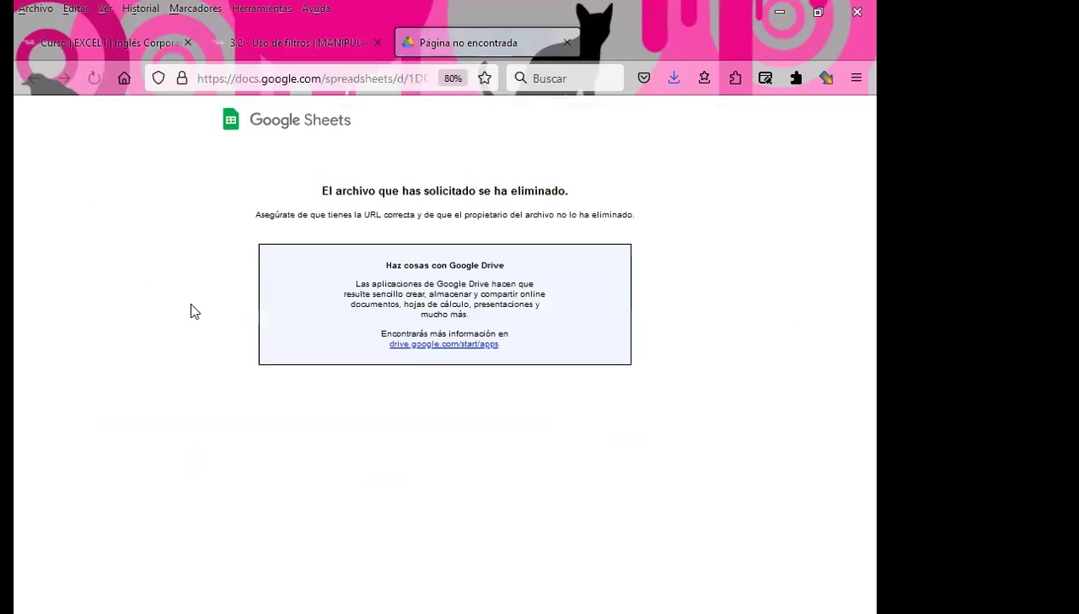